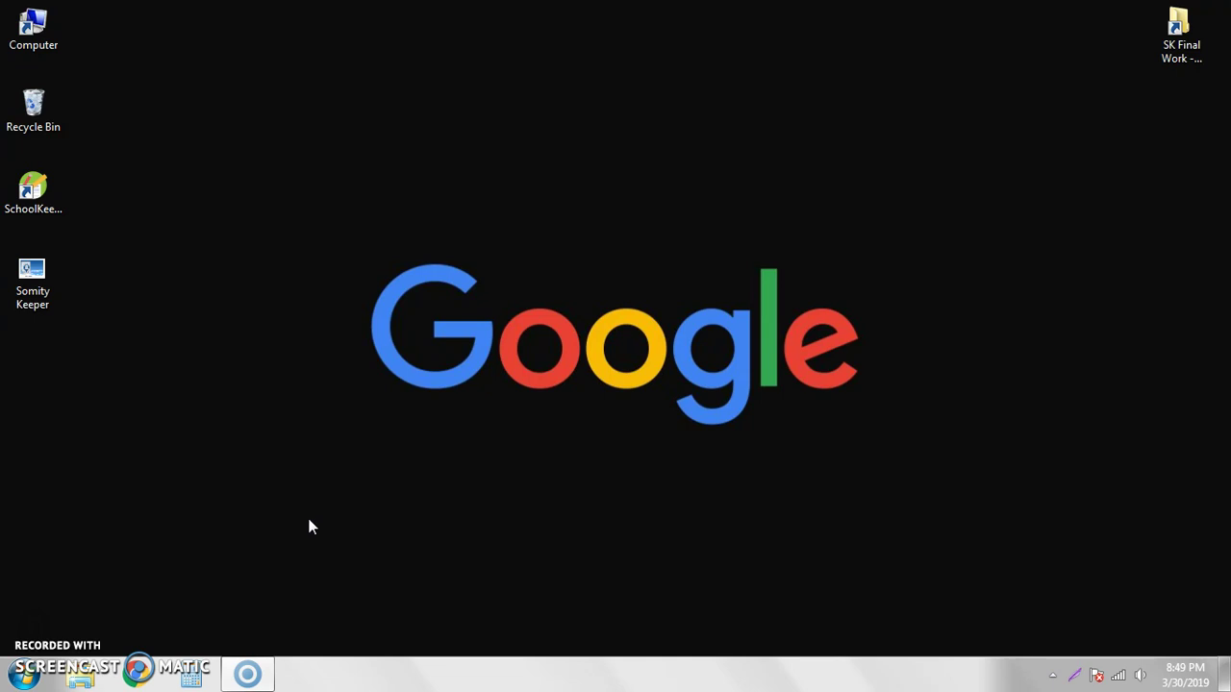
{"action": "right_click", "coordinate": [348, 235]}
{"action": "left_click", "coordinate": [423, 288]}
{"action": "right_click", "coordinate": [284, 278]}
{"action": "left_click", "coordinate": [347, 330]}
Open bill.businesskeeperbd.info in Chrome.
{"action": "left_click", "coordinate": [138, 673]}
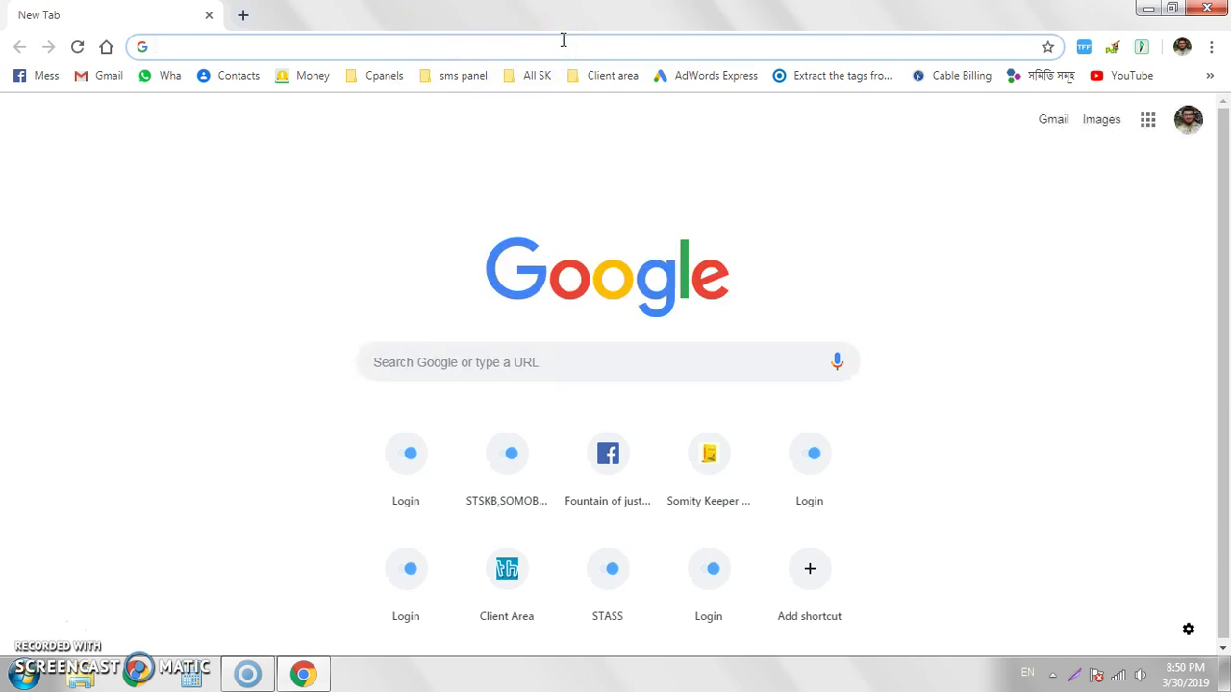
{"action": "type", "text": "bill"}
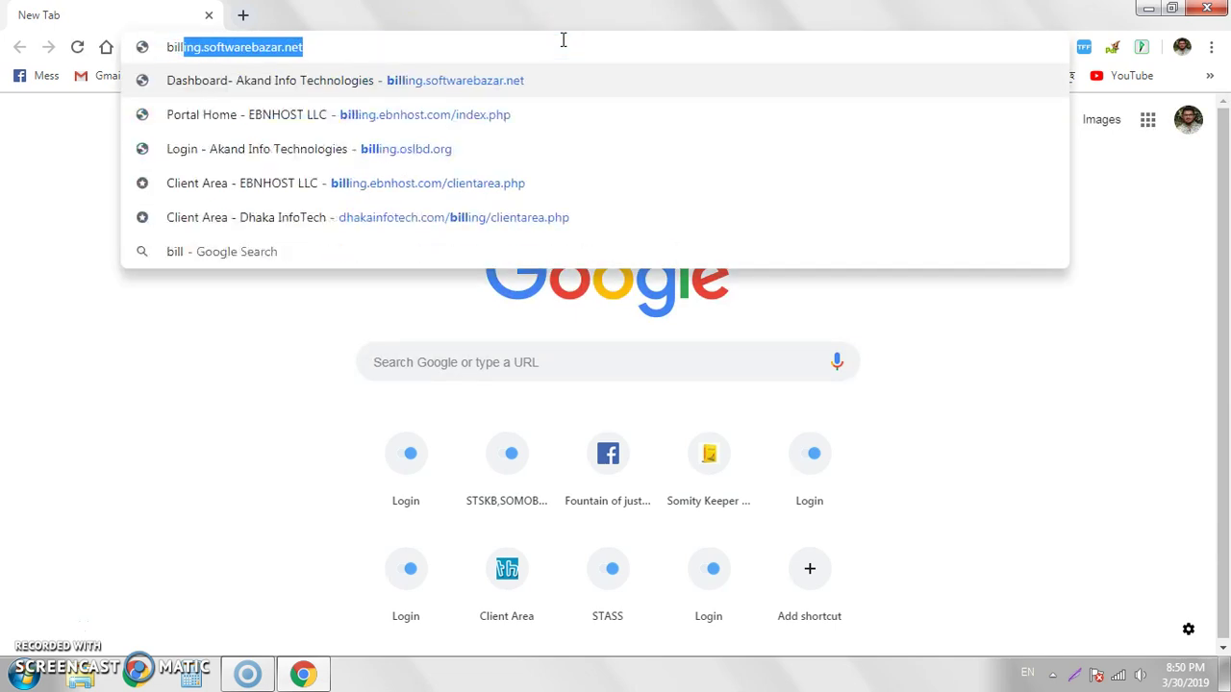
{"action": "type", "text": "."}
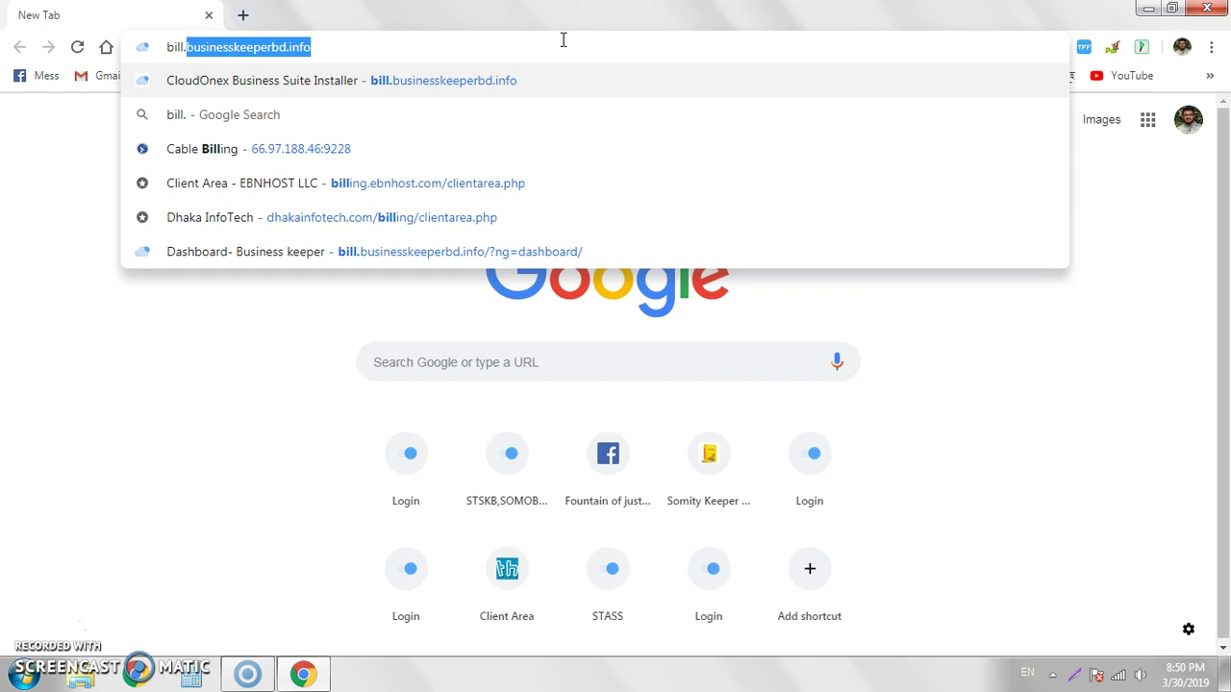
{"action": "key", "text": "Return"}
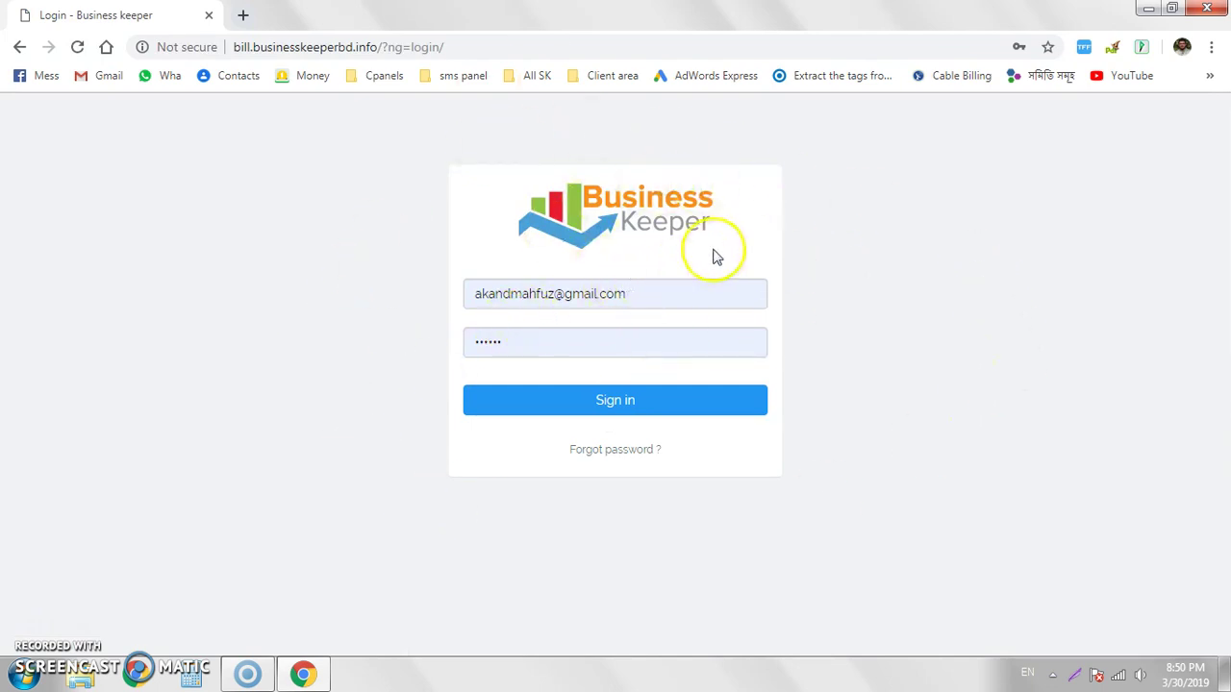
Sign in to Business Keeper with the prefilled credentials and show the dashboard in full screen.
{"action": "left_click", "coordinate": [657, 407]}
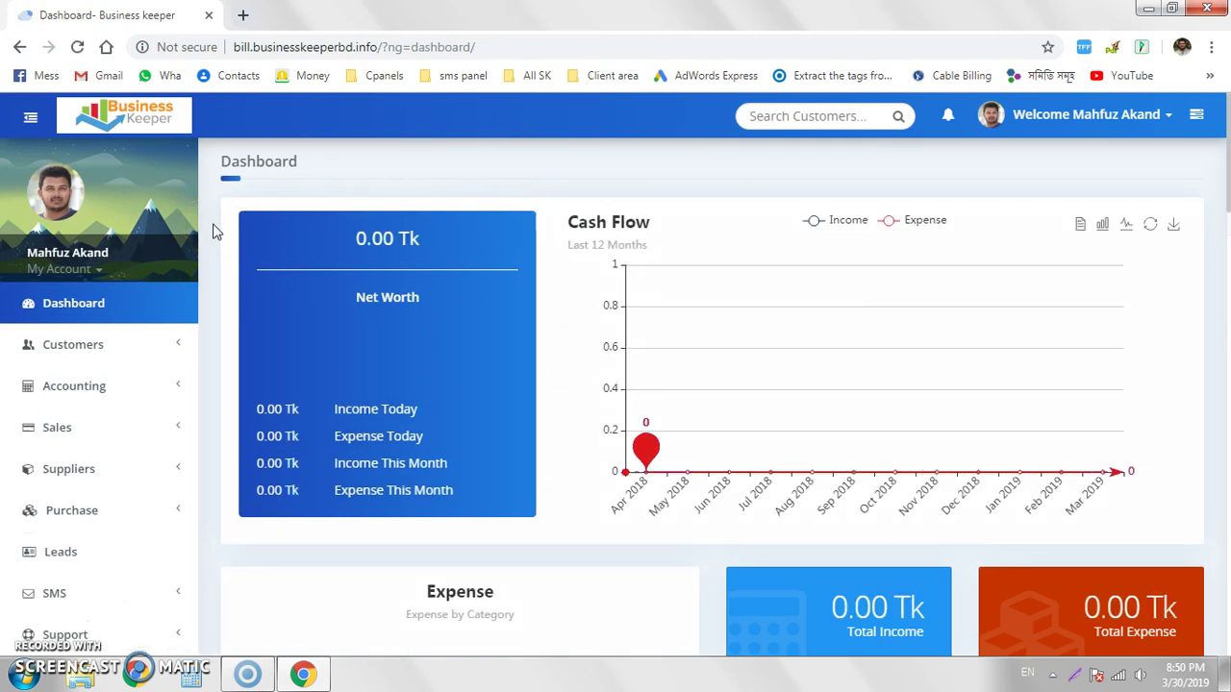
{"action": "key", "text": "F11"}
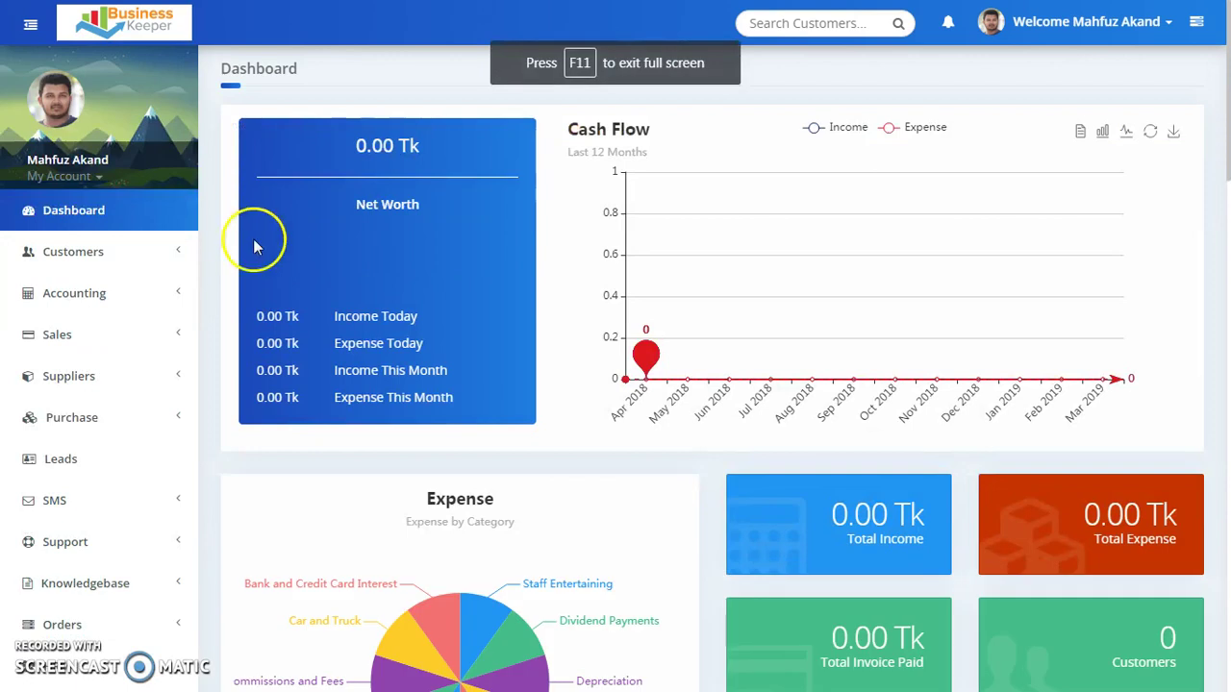
{"action": "left_click", "coordinate": [216, 475]}
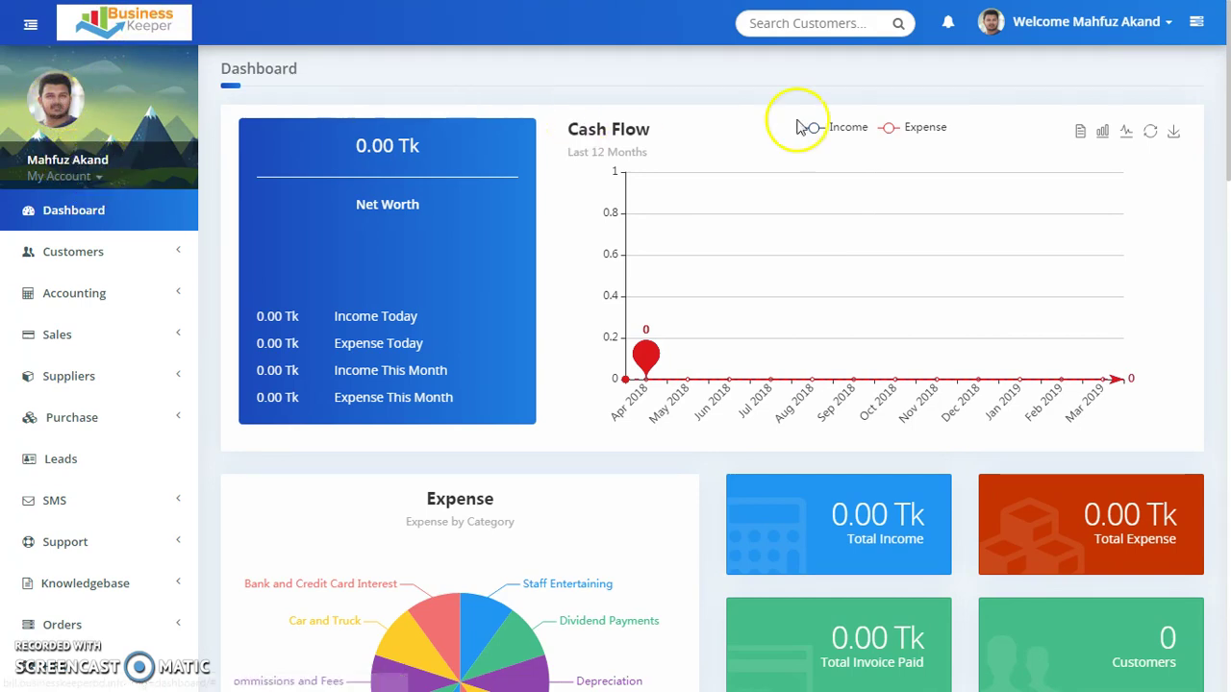
Check the customer search suggestions and the account menu in the dashboard header.
{"action": "left_click", "coordinate": [818, 23]}
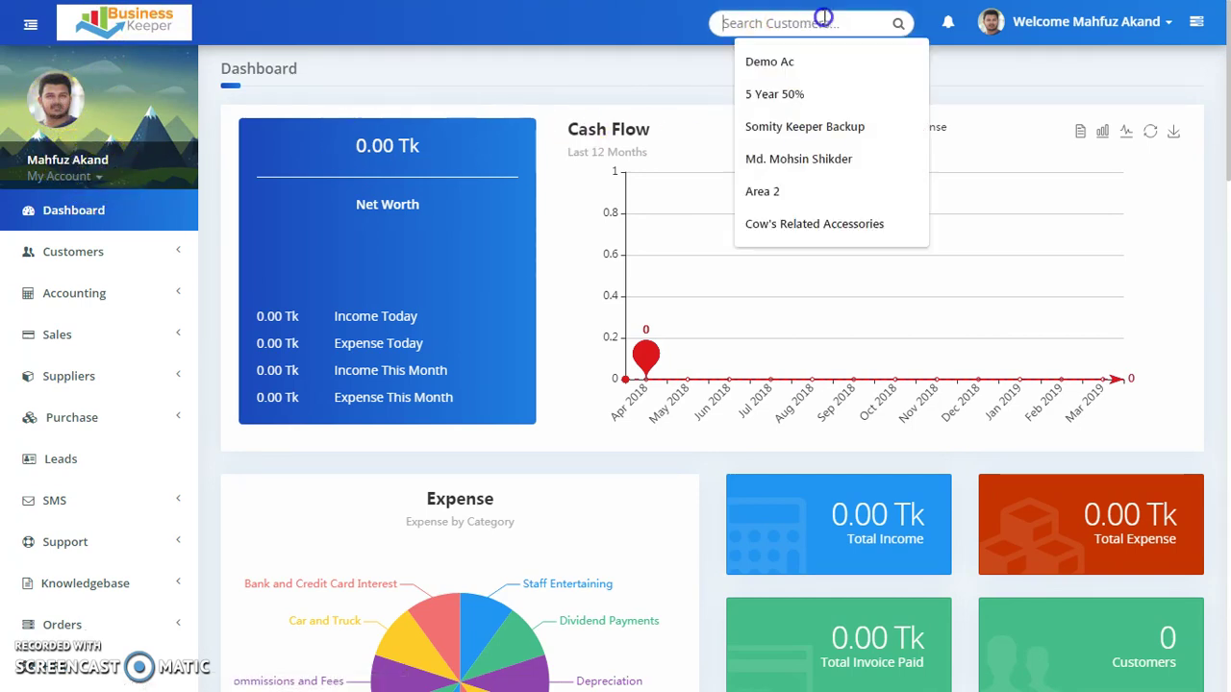
{"action": "left_click", "coordinate": [584, 34]}
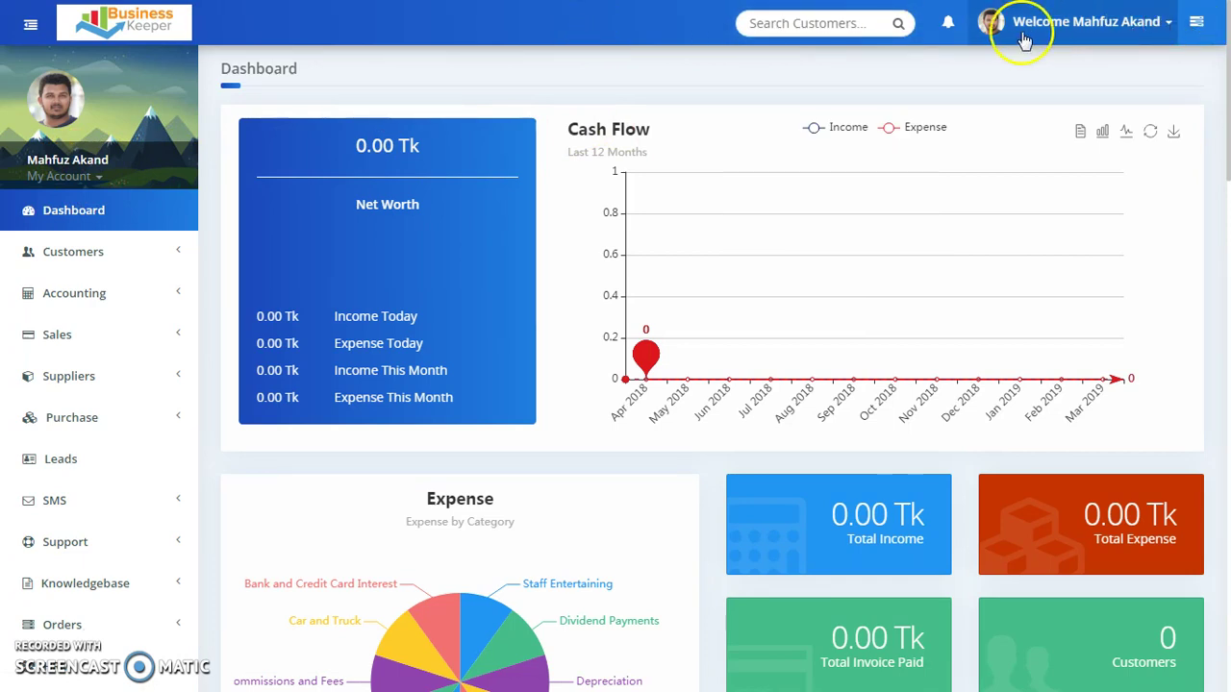
{"action": "left_click", "coordinate": [1063, 34]}
{"action": "left_click", "coordinate": [1111, 34]}
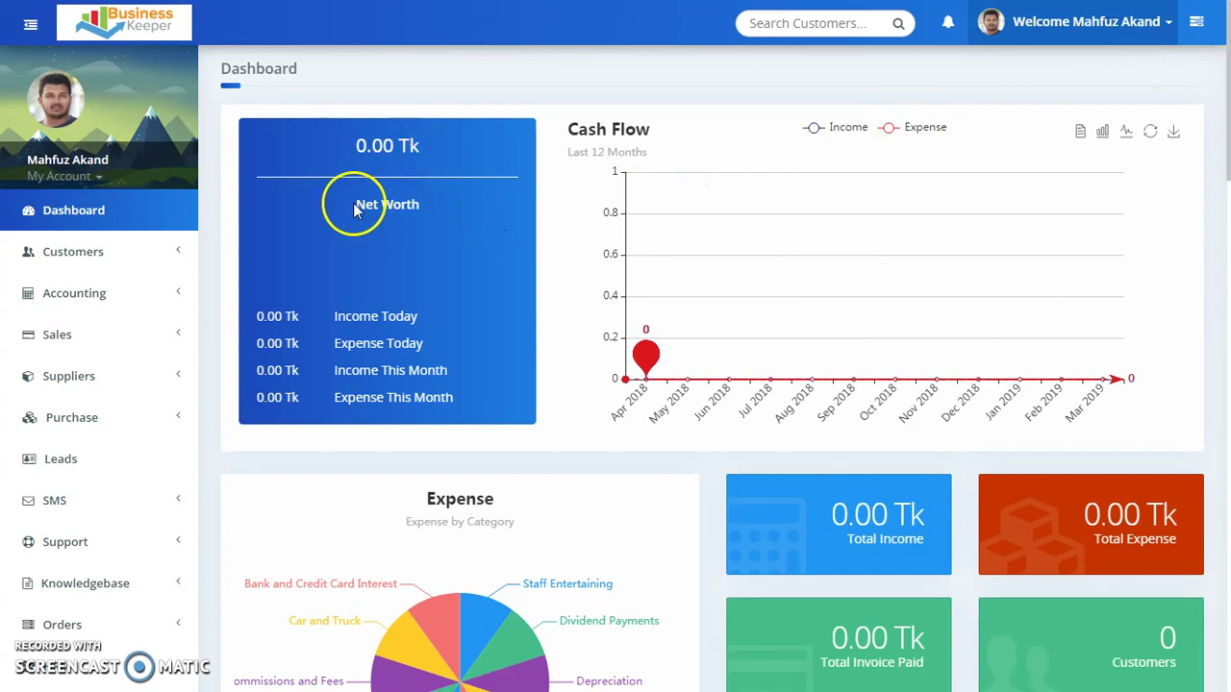
Switch the Cash Flow chart to a bar chart and inspect its data view.
{"action": "left_click", "coordinate": [348, 146]}
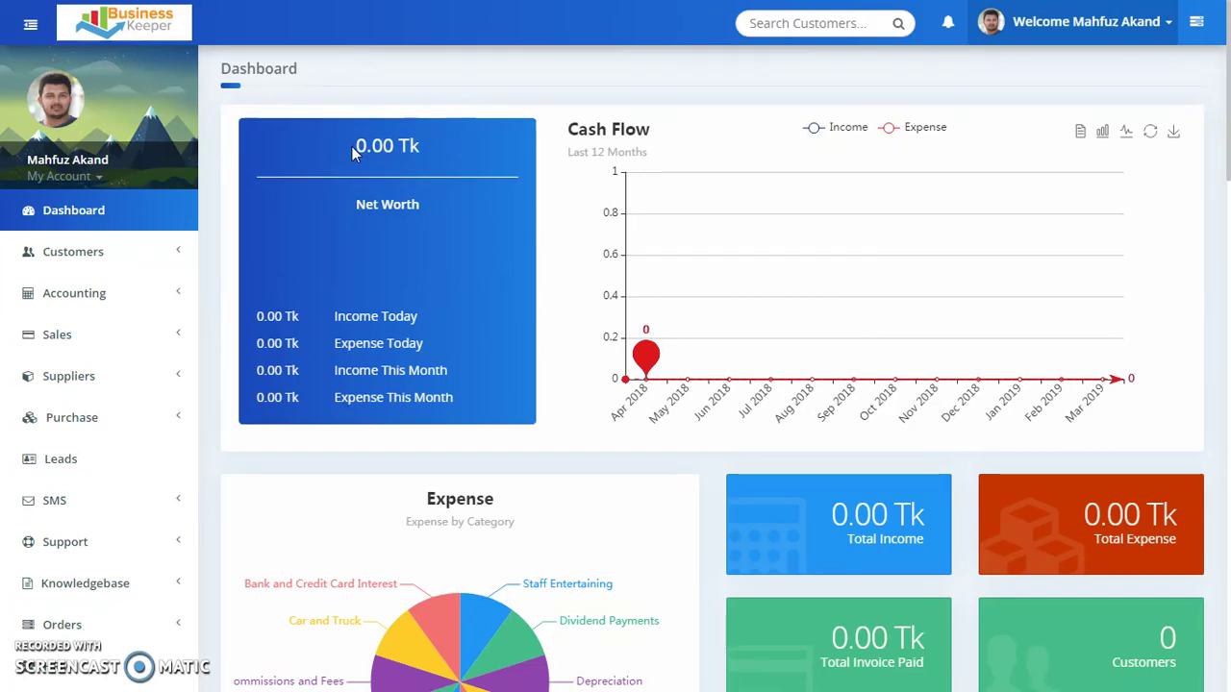
{"action": "left_click", "coordinate": [468, 88]}
{"action": "left_click", "coordinate": [981, 204]}
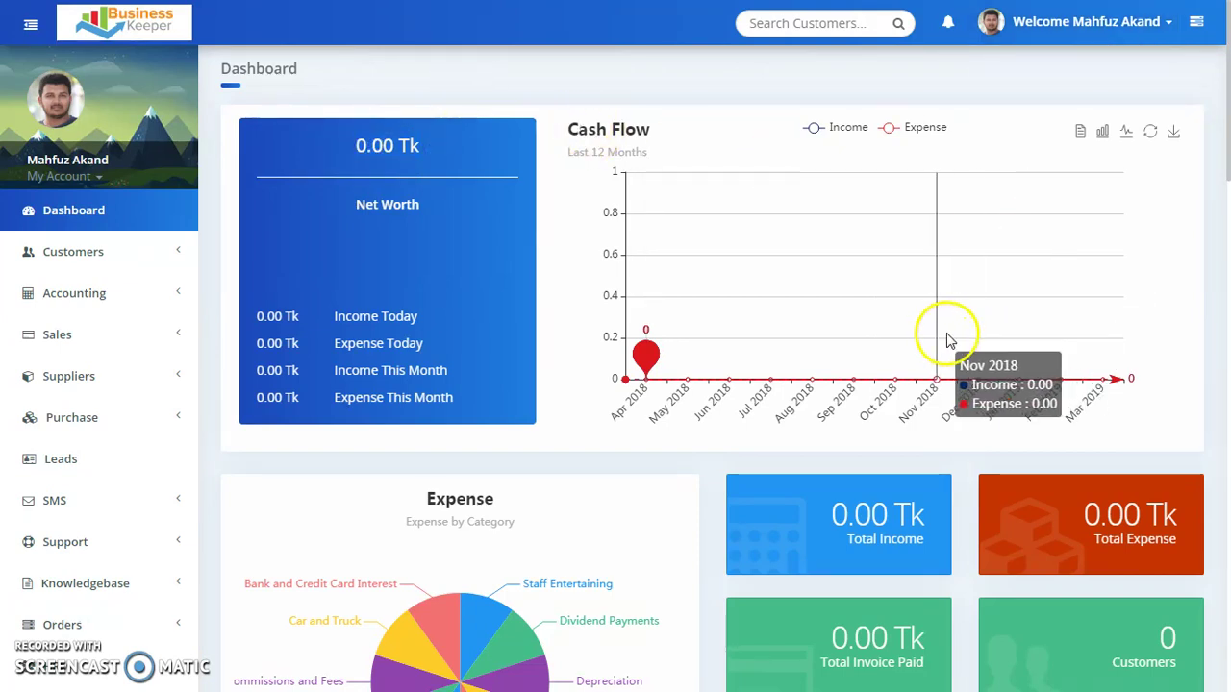
{"action": "left_click", "coordinate": [1125, 136]}
{"action": "left_click", "coordinate": [1101, 132]}
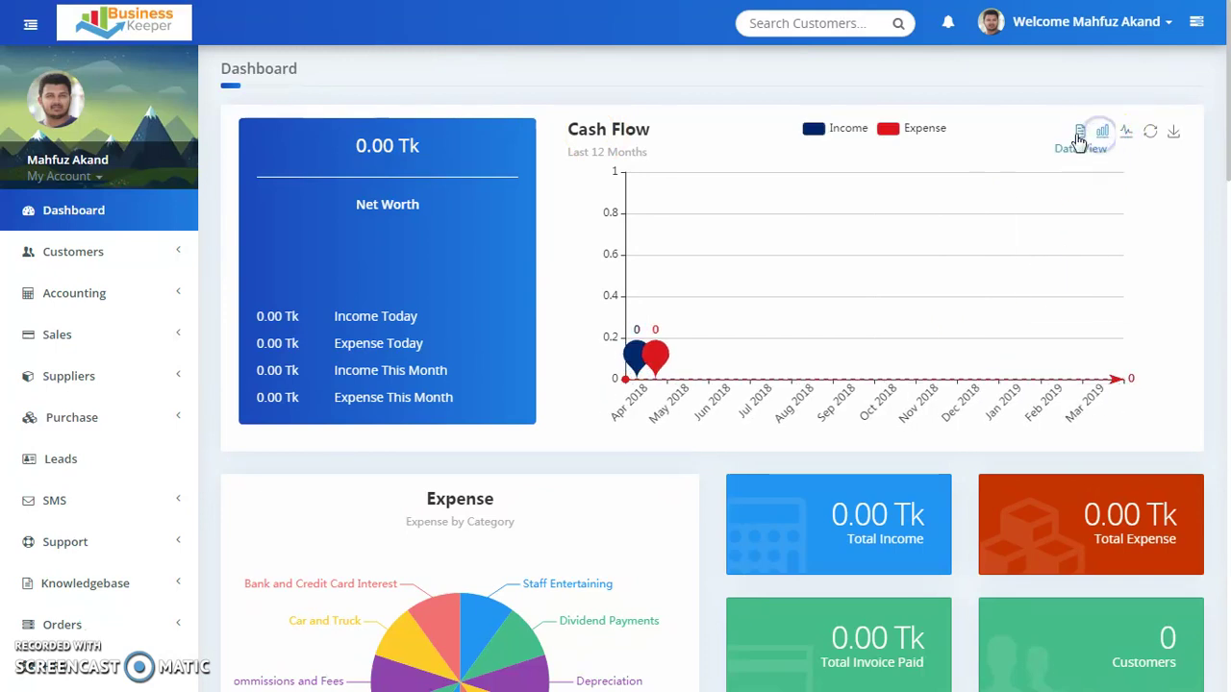
{"action": "left_click", "coordinate": [1080, 131]}
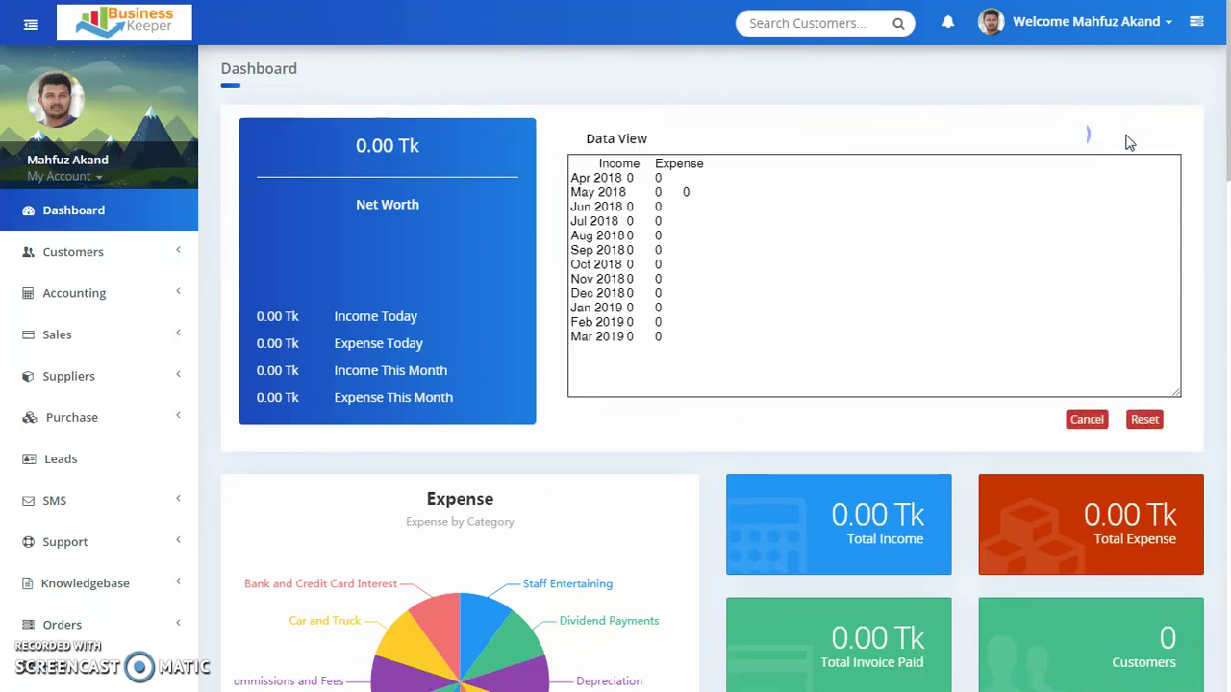
{"action": "left_click", "coordinate": [1086, 419]}
Review the dashboard's expense categories, summary totals, Income & Expense chart, net worth and Income vs Expense widgets.
{"action": "scroll", "coordinate": [495, 453], "scroll_direction": "down", "scroll_amount": 3}
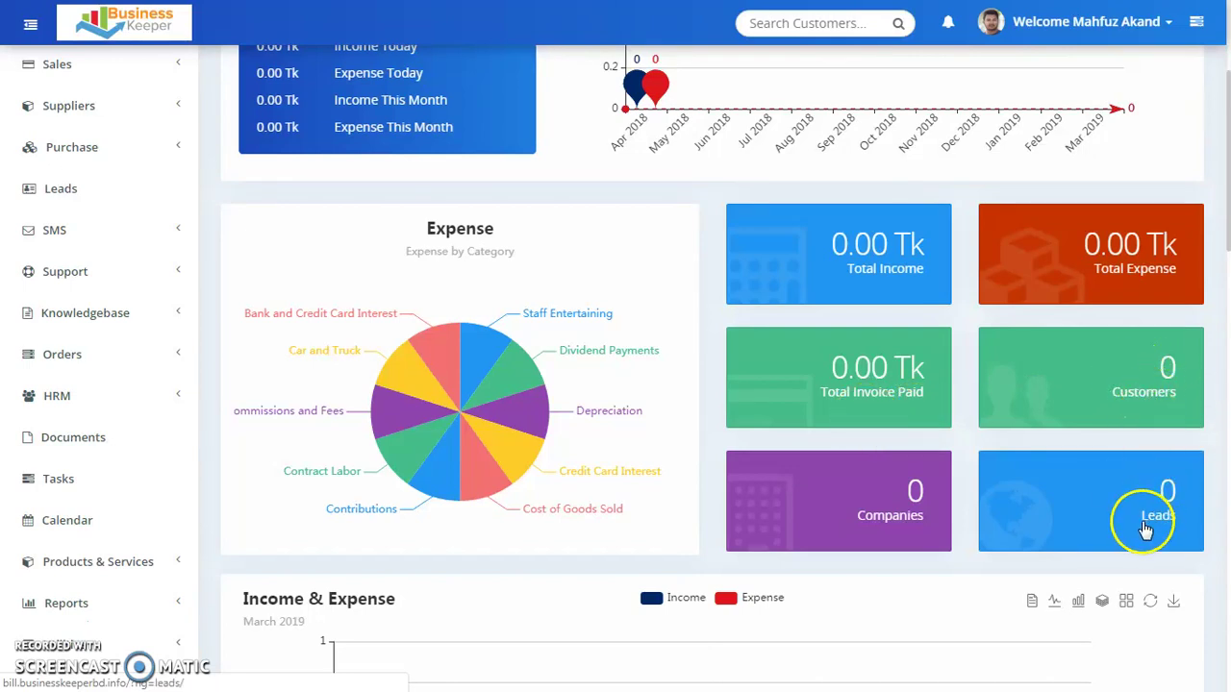
{"action": "scroll", "coordinate": [866, 520], "scroll_direction": "down", "scroll_amount": 4}
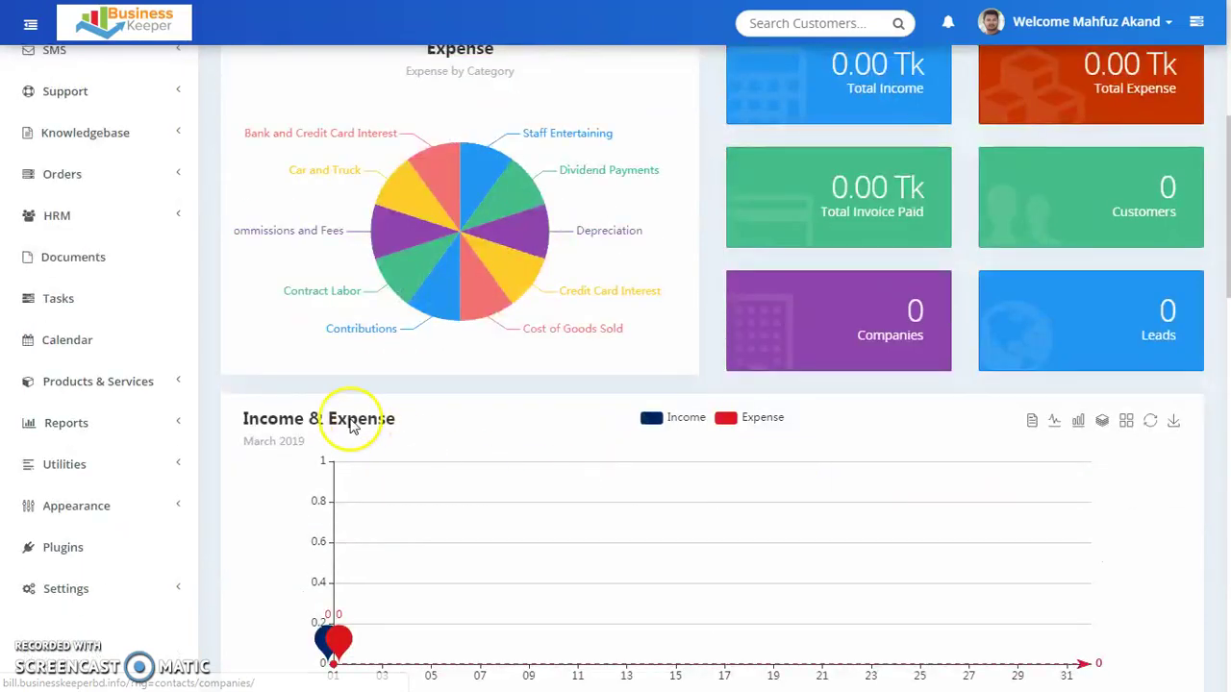
{"action": "scroll", "coordinate": [456, 525], "scroll_direction": "down", "scroll_amount": 2}
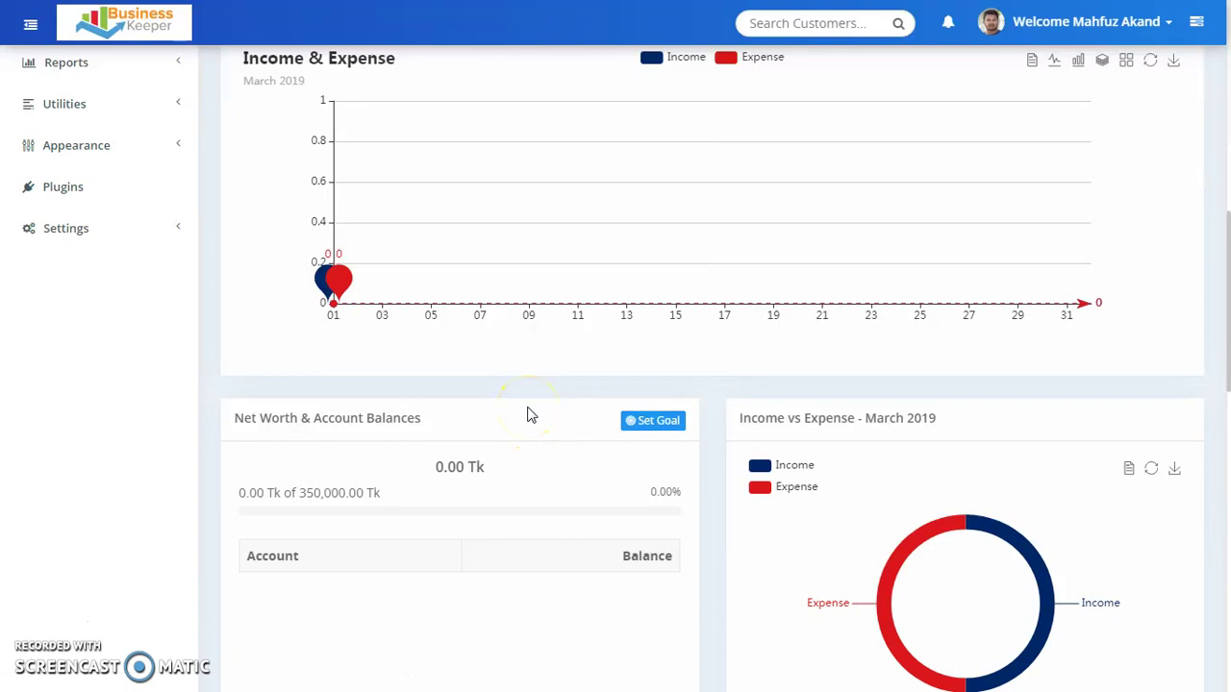
{"action": "scroll", "coordinate": [728, 379], "scroll_direction": "down", "scroll_amount": 2}
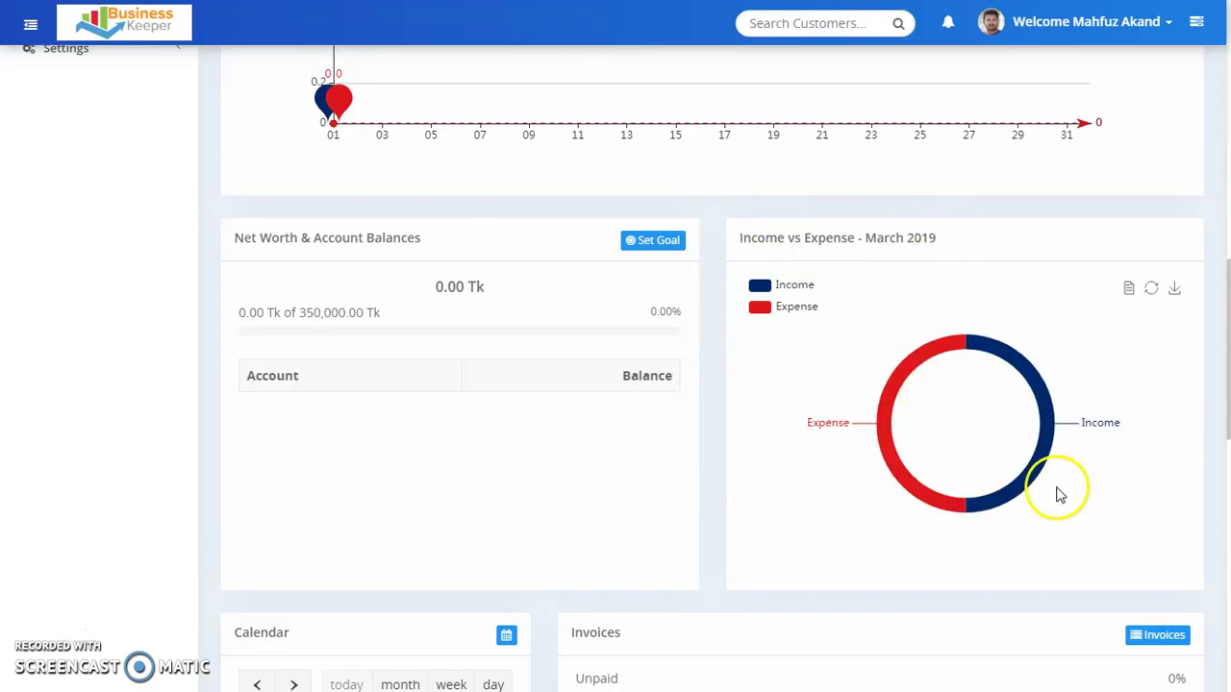
{"action": "scroll", "coordinate": [946, 471], "scroll_direction": "down", "scroll_amount": 2}
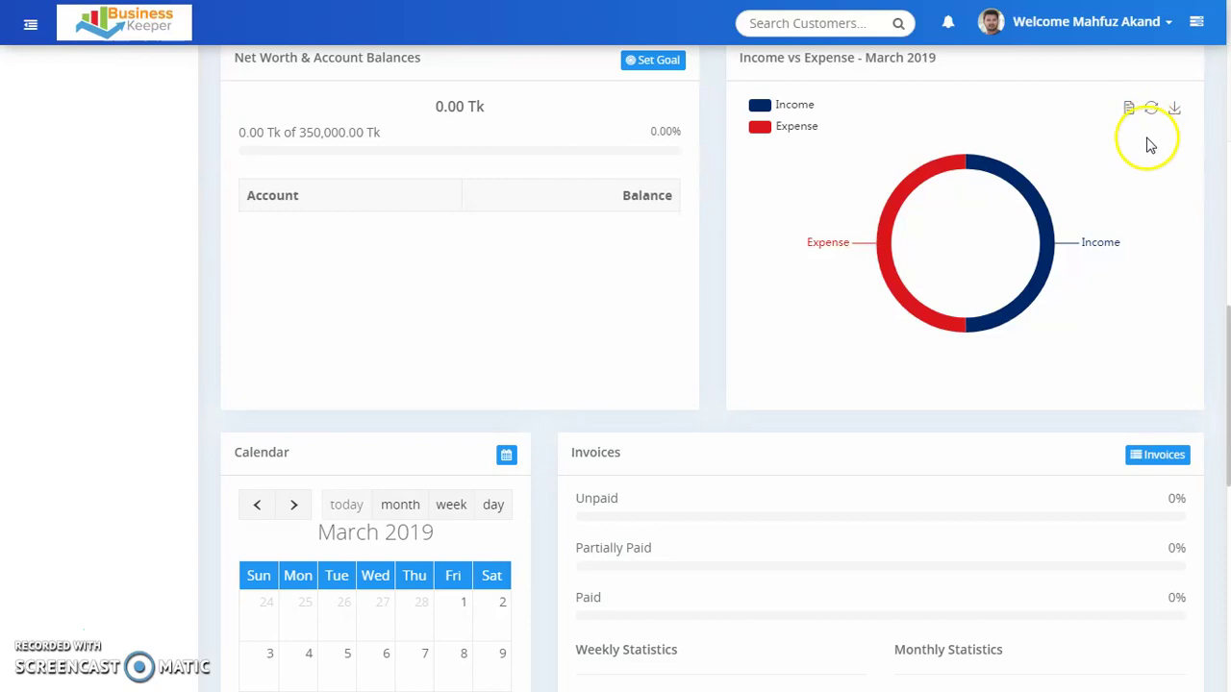
{"action": "scroll", "coordinate": [709, 349], "scroll_direction": "down", "scroll_amount": 2}
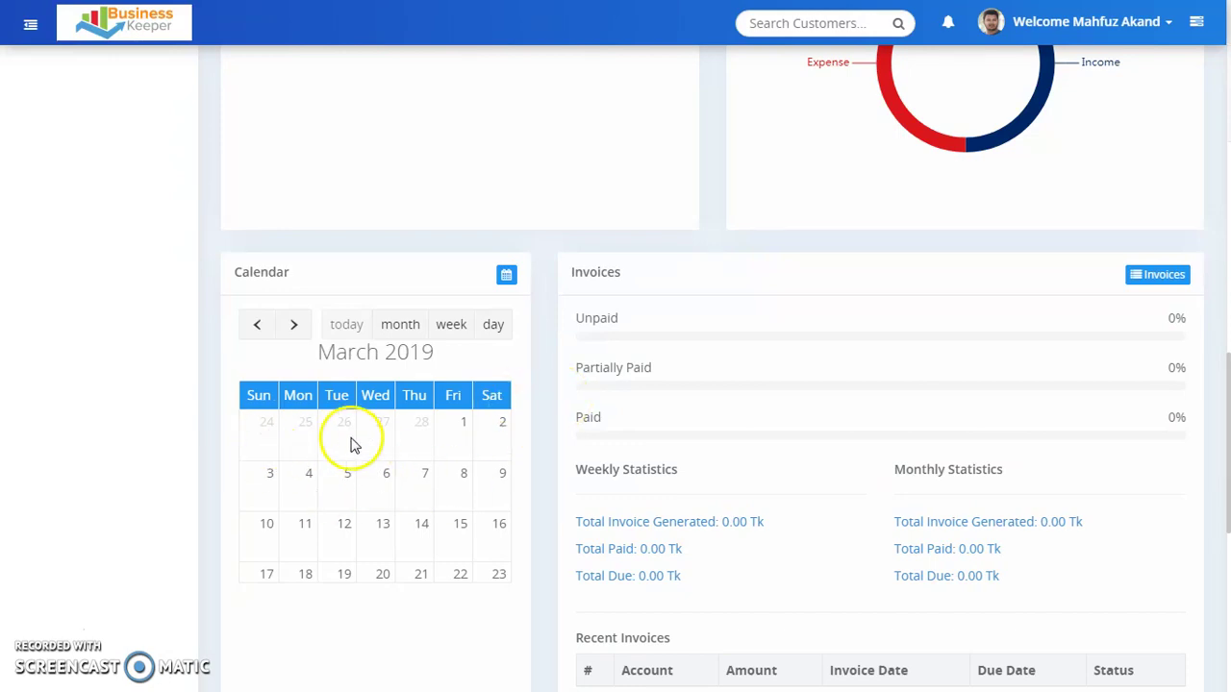
Examine the dashboard's invoice payment statuses, weekly and monthly statistics, recent invoices, sales, and latest income and expense sections.
{"action": "mouse_move", "coordinate": [571, 272]}
{"action": "left_mouse_down"}
{"action": "mouse_move", "coordinate": [599, 274]}
{"action": "mouse_move", "coordinate": [570, 273]}
{"action": "left_mouse_up"}
{"action": "left_click", "coordinate": [545, 352]}
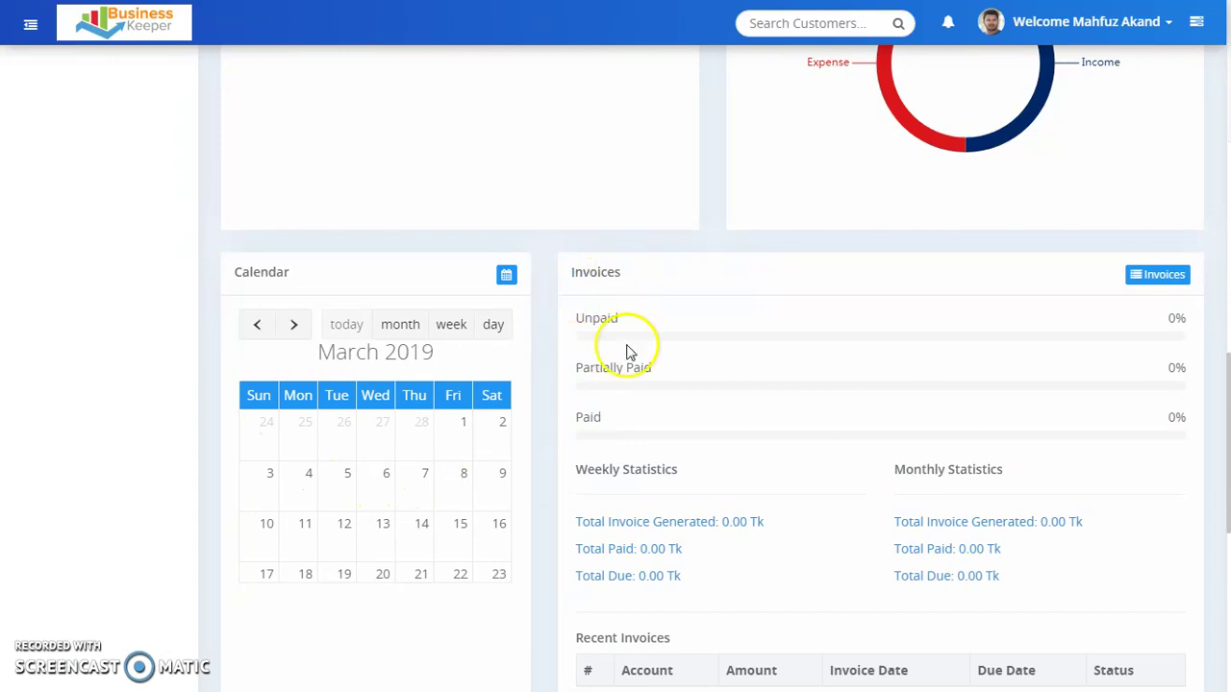
{"action": "left_click_drag", "start_coordinate": [634, 327], "coordinate": [573, 317]}
{"action": "left_click_drag", "start_coordinate": [663, 375], "coordinate": [582, 367]}
{"action": "left_click", "coordinate": [598, 418]}
{"action": "scroll", "coordinate": [719, 456], "scroll_direction": "down", "scroll_amount": 1}
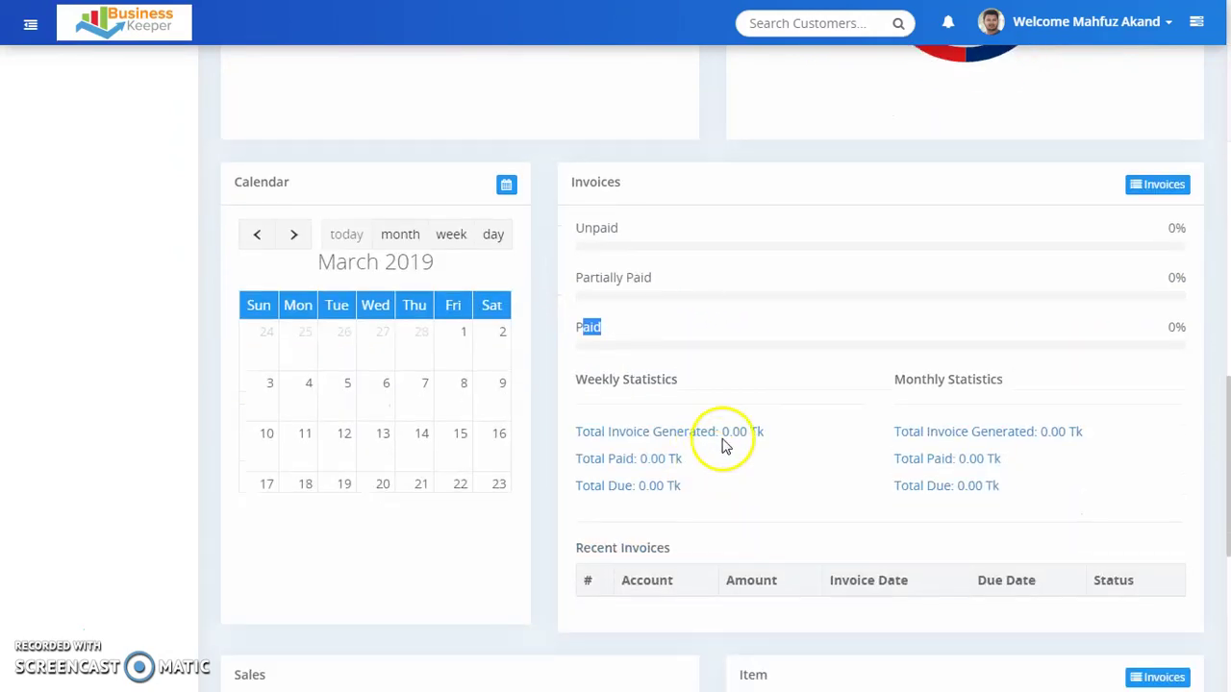
{"action": "left_click_drag", "start_coordinate": [1003, 385], "coordinate": [894, 381]}
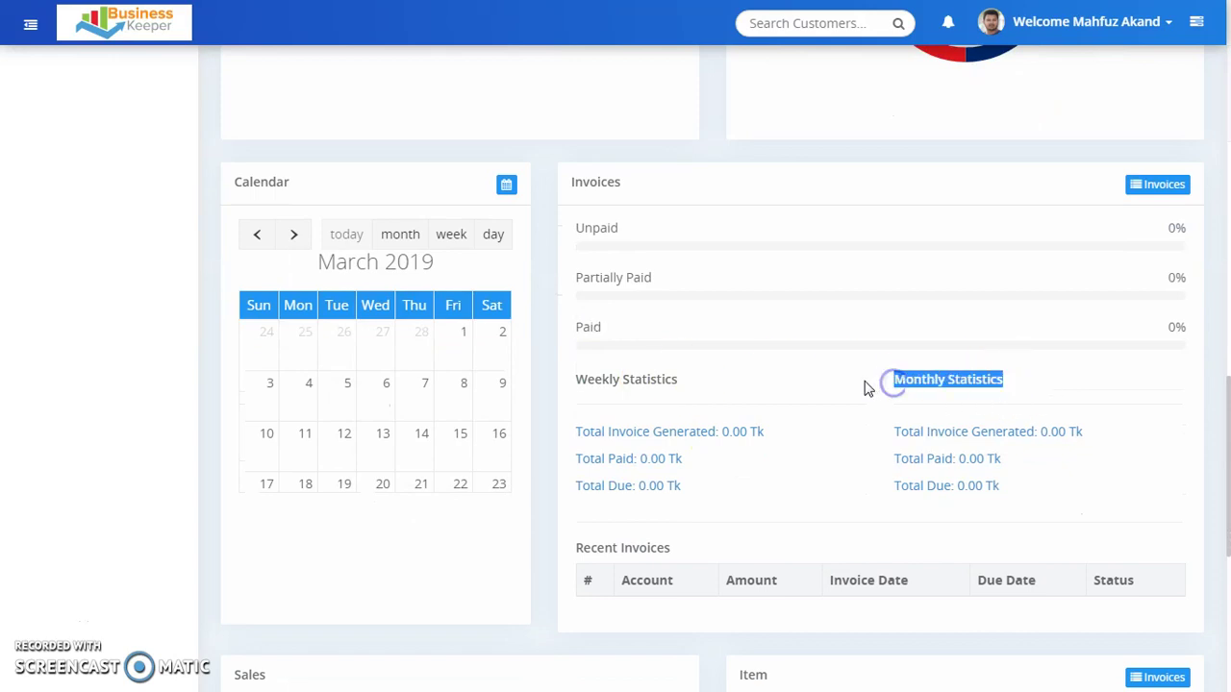
{"action": "scroll", "coordinate": [782, 494], "scroll_direction": "down", "scroll_amount": 2}
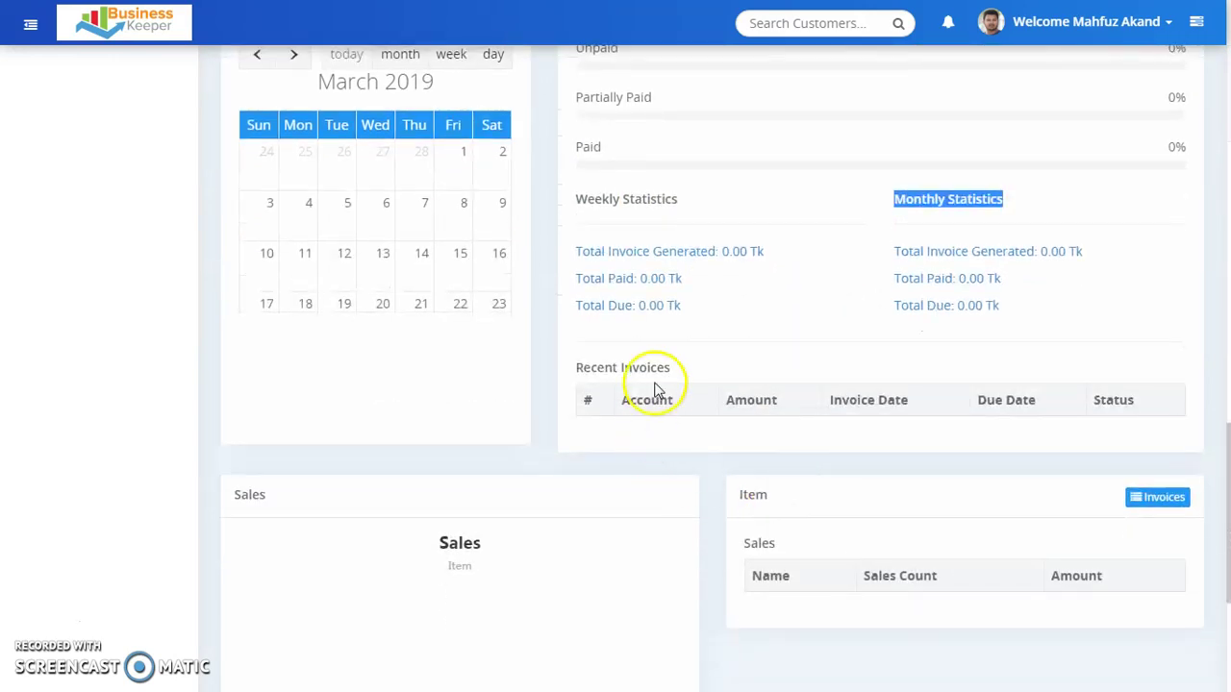
{"action": "scroll", "coordinate": [549, 464], "scroll_direction": "down", "scroll_amount": 2}
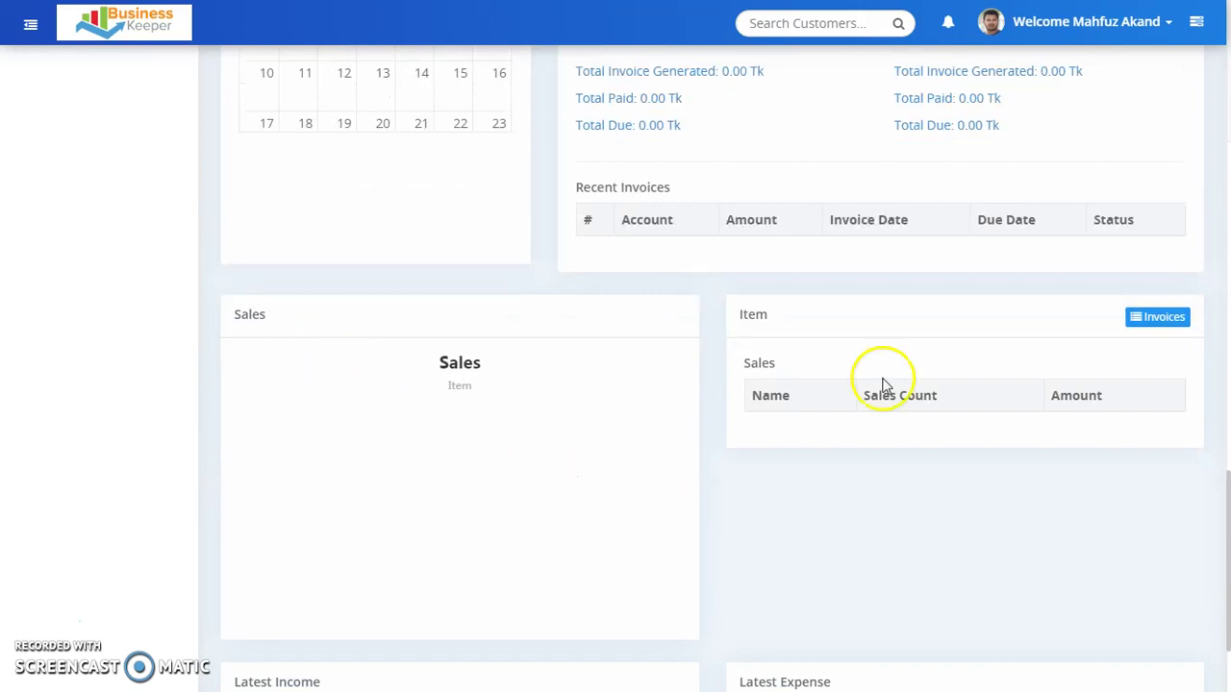
{"action": "scroll", "coordinate": [856, 485], "scroll_direction": "down", "scroll_amount": 2}
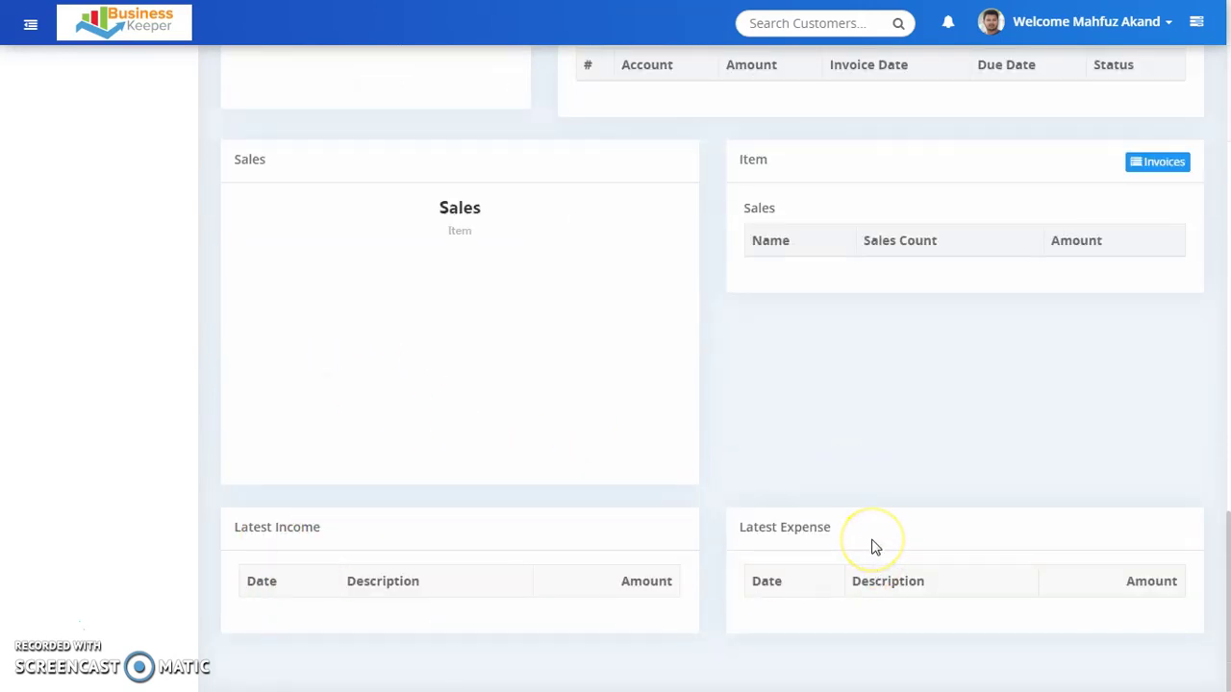
{"action": "scroll", "coordinate": [872, 544], "scroll_direction": "up", "scroll_amount": 15}
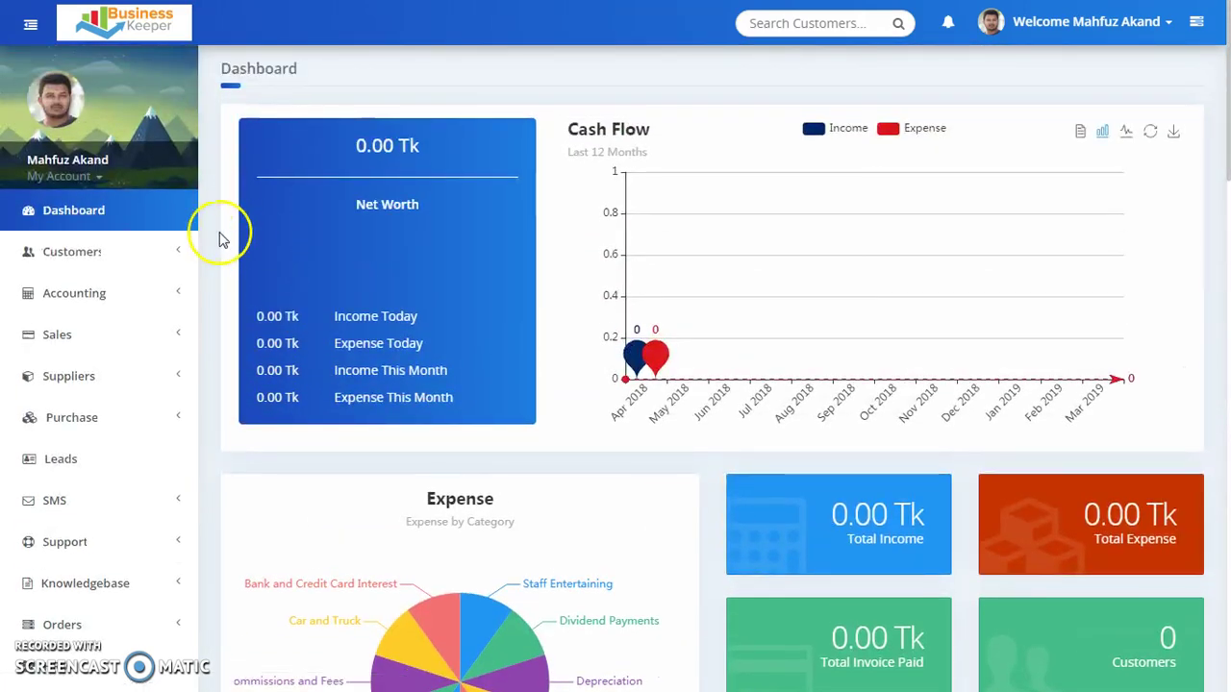
Expand the Customers and Accounting modules in the navigation menu and review their submenu entries.
{"action": "scroll", "coordinate": [215, 243], "scroll_direction": "down", "scroll_amount": 1}
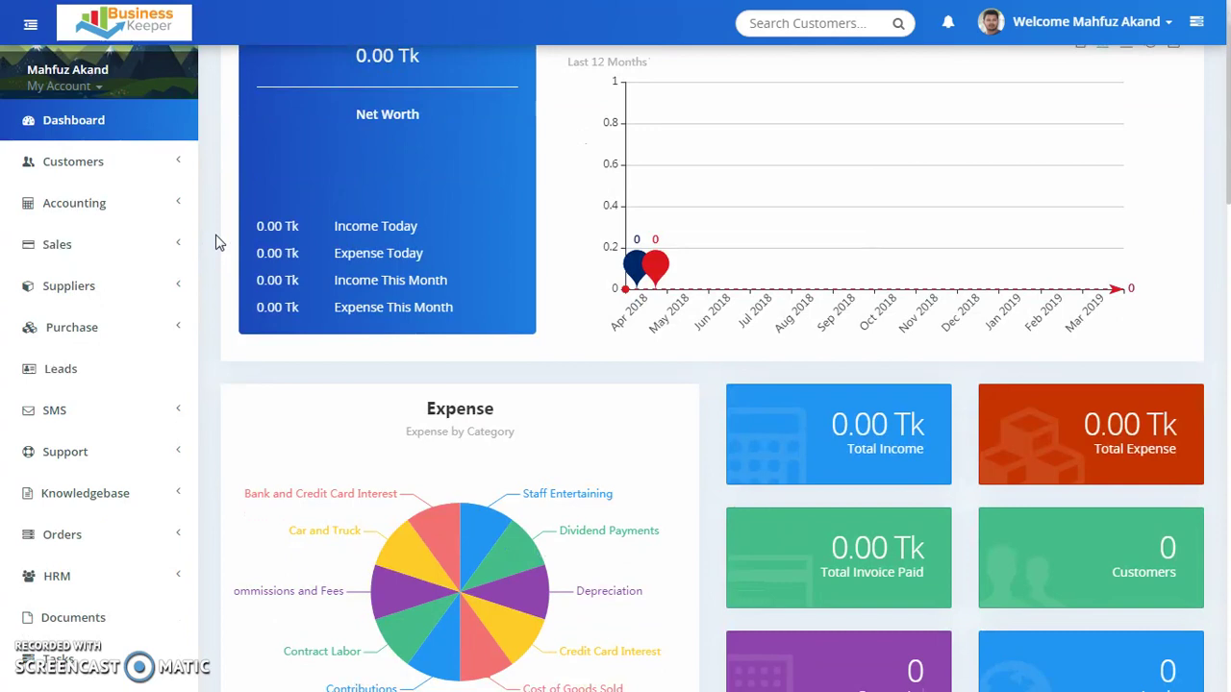
{"action": "left_click", "coordinate": [164, 169]}
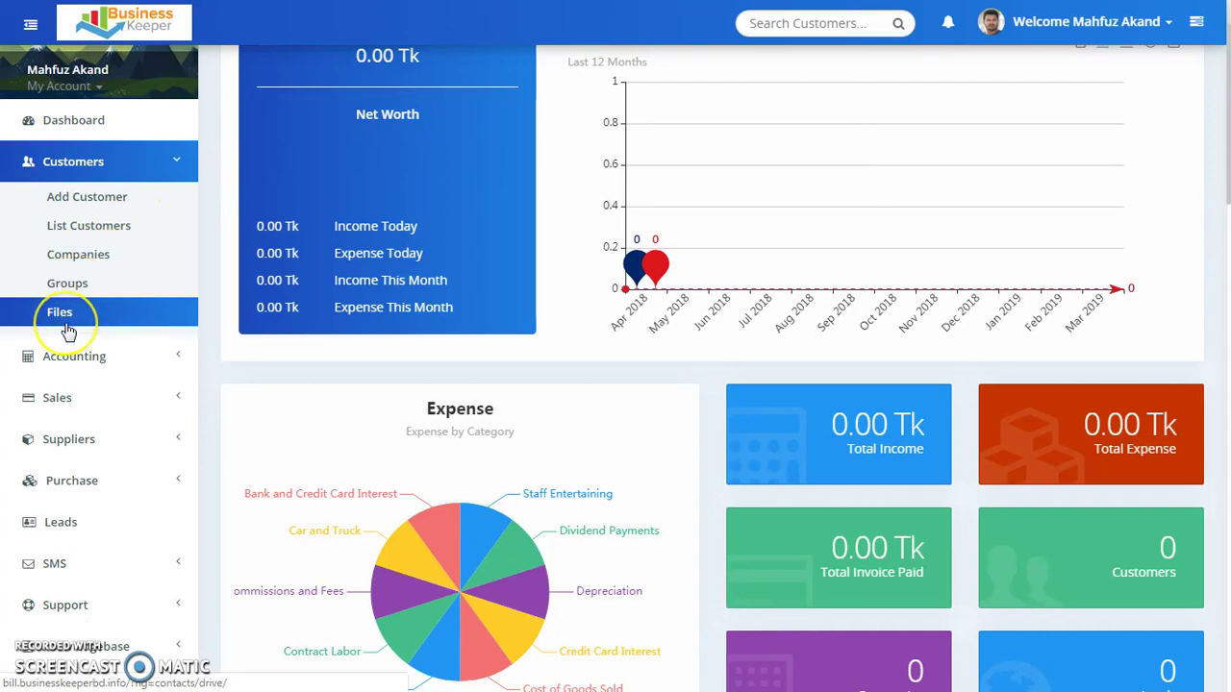
{"action": "left_click", "coordinate": [129, 357]}
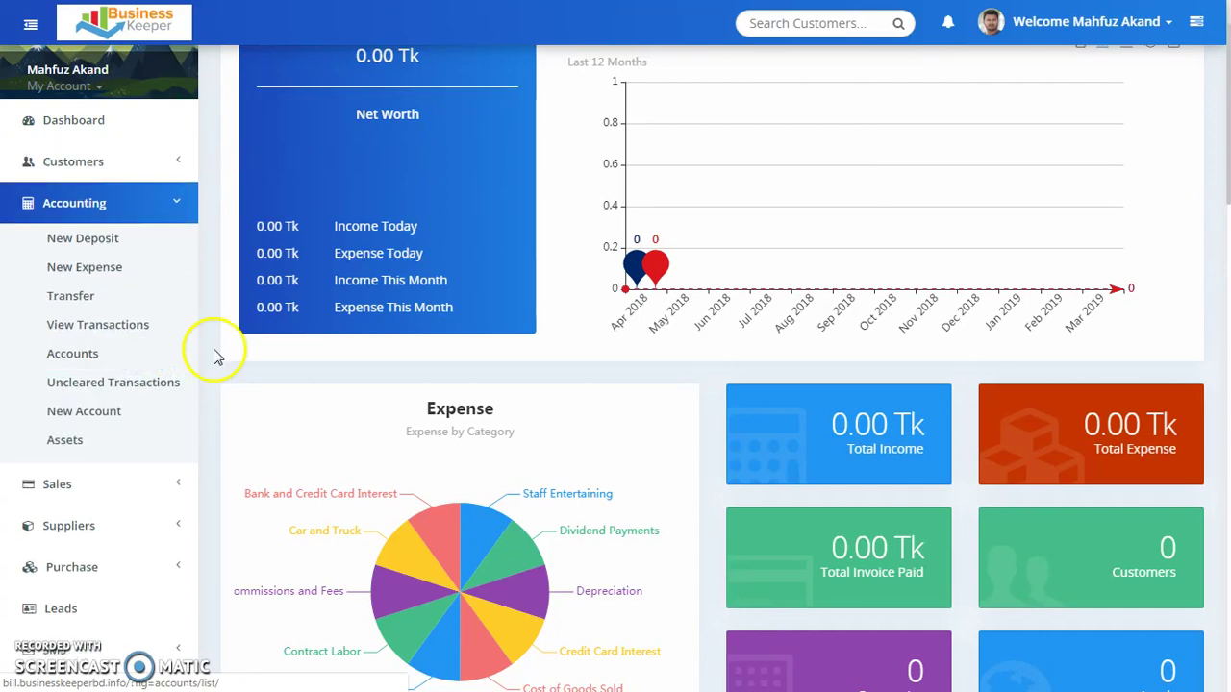
{"action": "scroll", "coordinate": [310, 333], "scroll_direction": "down", "scroll_amount": 1}
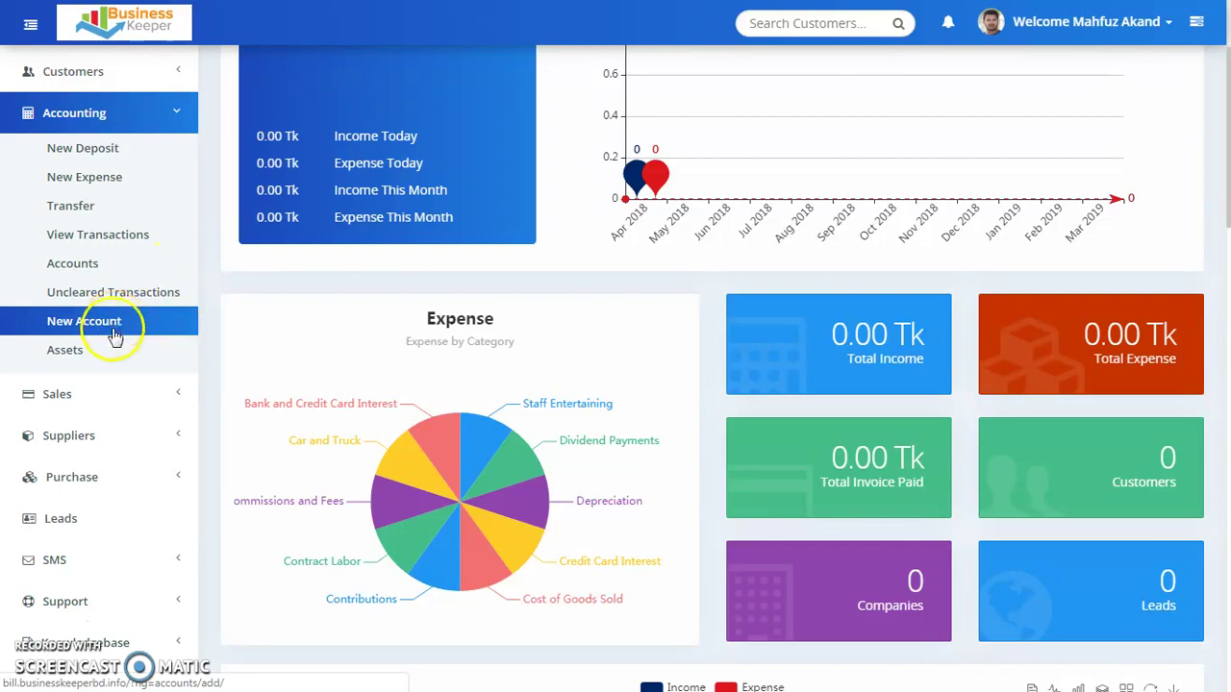
Expand the Sales module and review its invoice, POS, recurring invoice, quote and payment entries.
{"action": "scroll", "coordinate": [115, 356], "scroll_direction": "down", "scroll_amount": 3}
{"action": "left_click", "coordinate": [164, 211]}
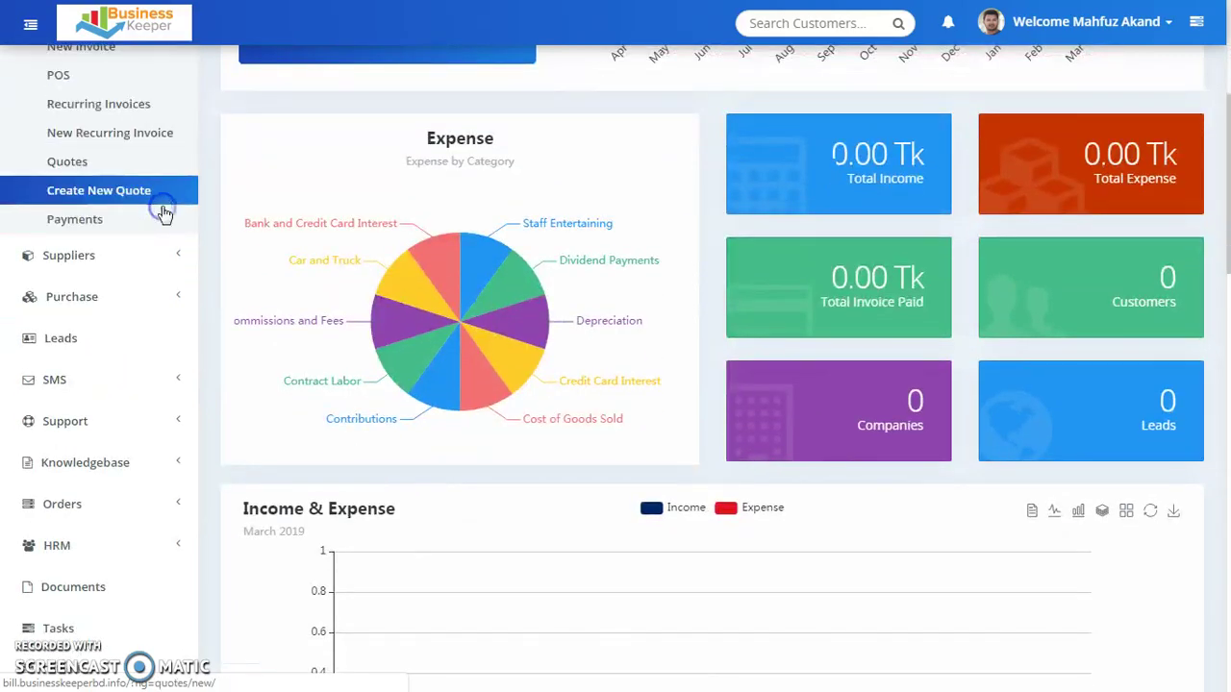
{"action": "scroll", "coordinate": [165, 211], "scroll_direction": "up", "scroll_amount": 3}
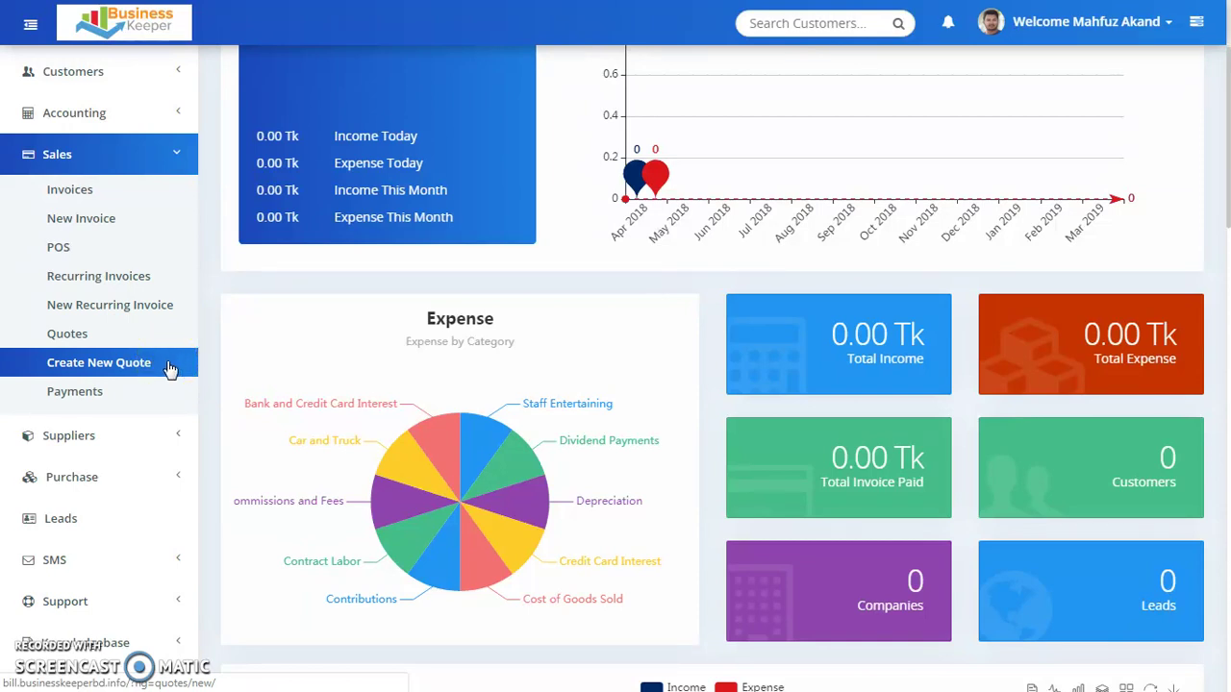
{"action": "left_click", "coordinate": [117, 385]}
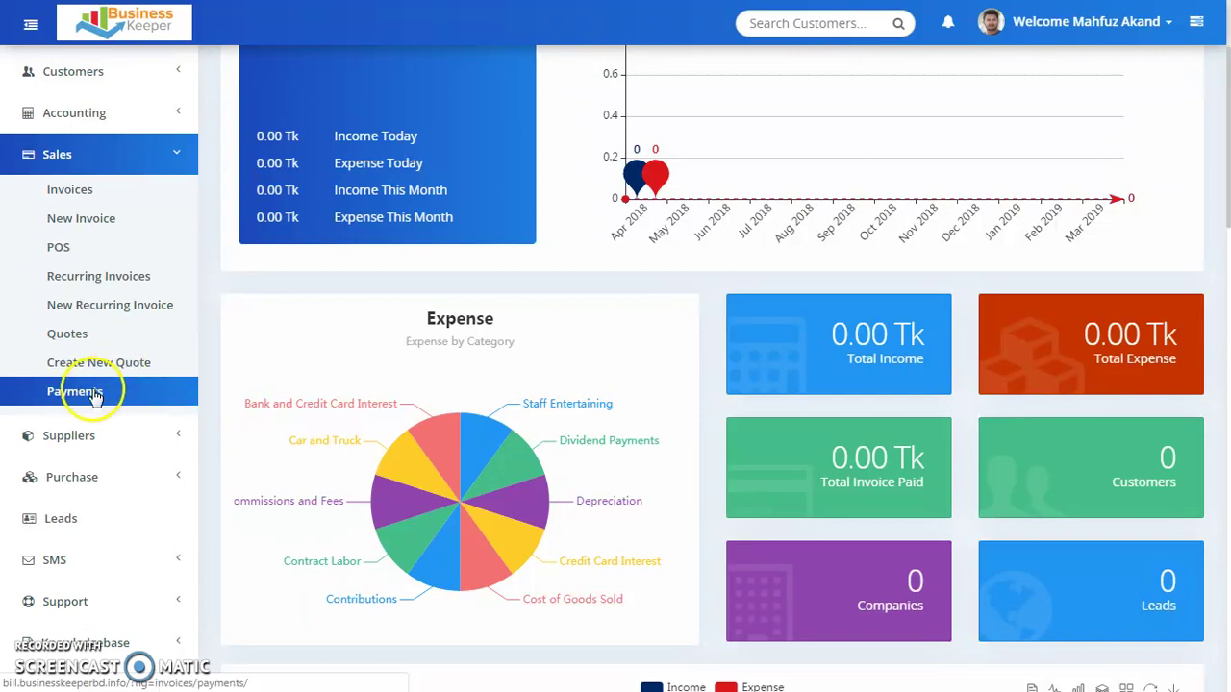
Expand the Suppliers, Purchase and SMS modules one after another and review their submenu entries.
{"action": "scroll", "coordinate": [124, 384], "scroll_direction": "down", "scroll_amount": 3}
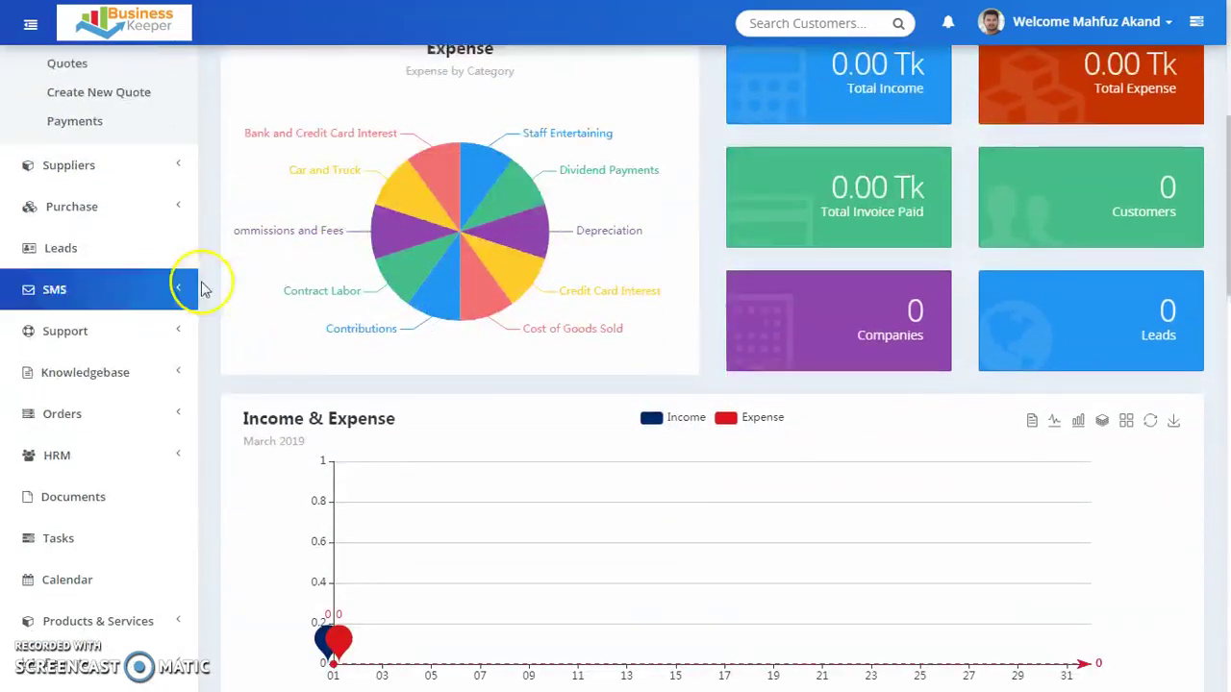
{"action": "scroll", "coordinate": [171, 171], "scroll_direction": "down", "scroll_amount": 2}
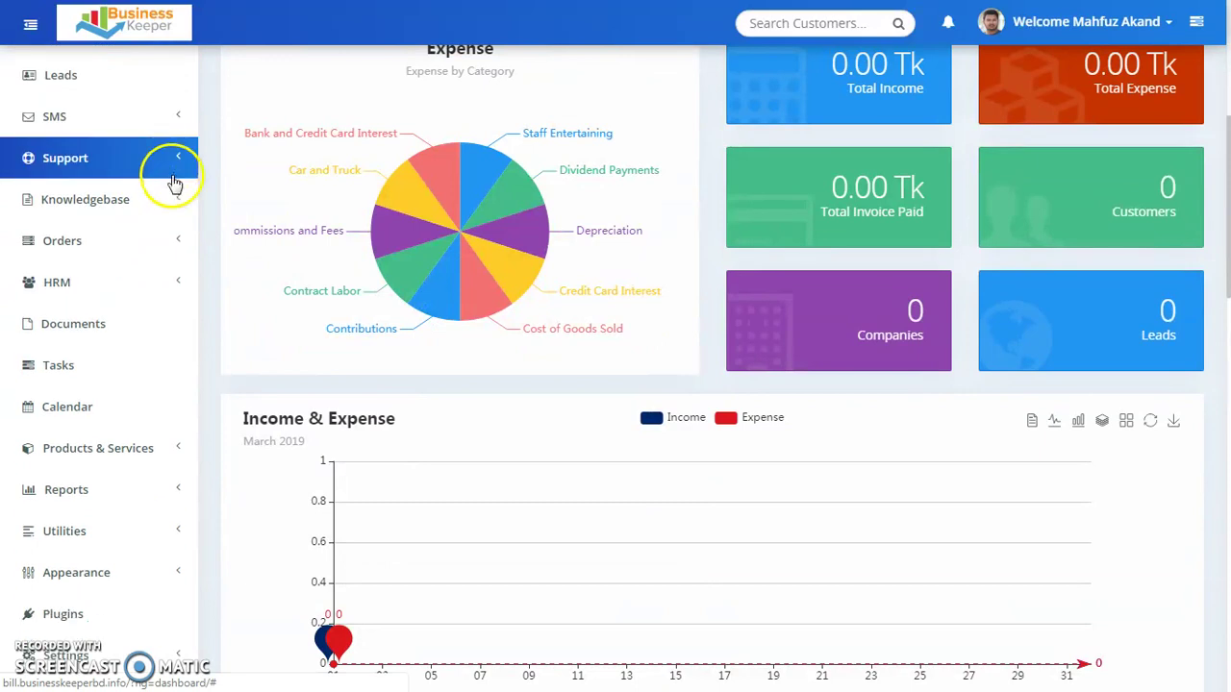
{"action": "scroll", "coordinate": [170, 171], "scroll_direction": "up", "scroll_amount": 2}
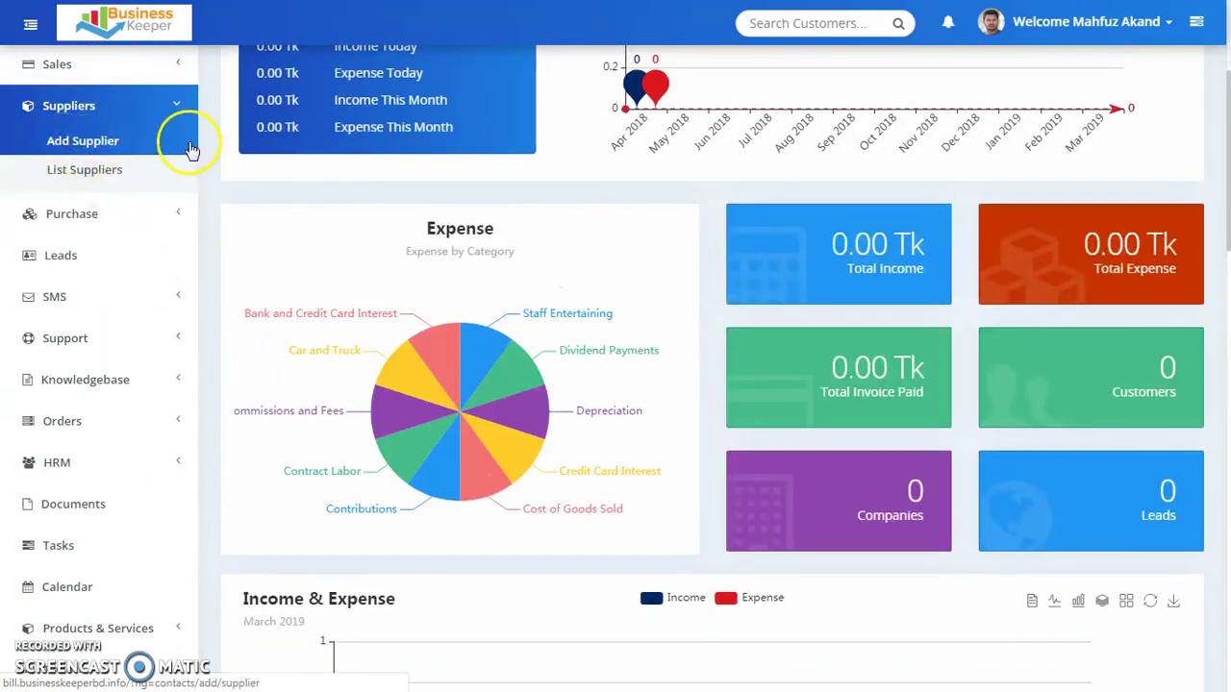
{"action": "left_click", "coordinate": [170, 216]}
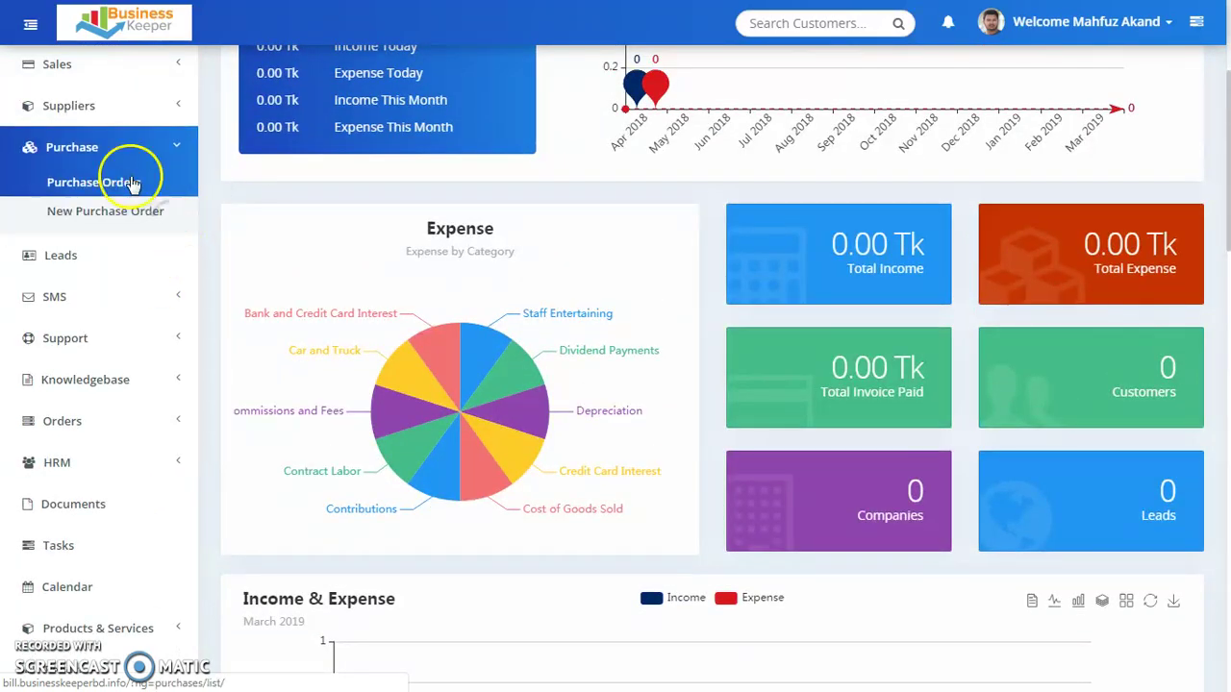
{"action": "left_click", "coordinate": [174, 306]}
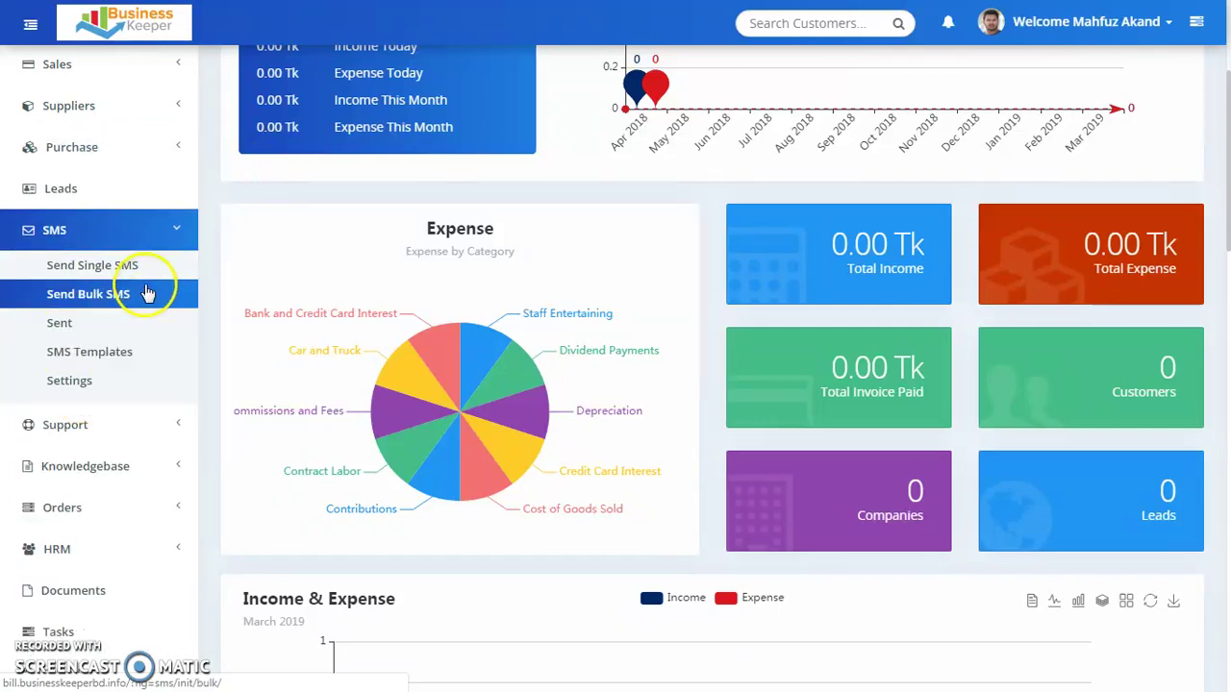
Look through the Support, Knowledgebase and HRM modules, expanding each one's submenu.
{"action": "scroll", "coordinate": [140, 301], "scroll_direction": "down", "scroll_amount": 3}
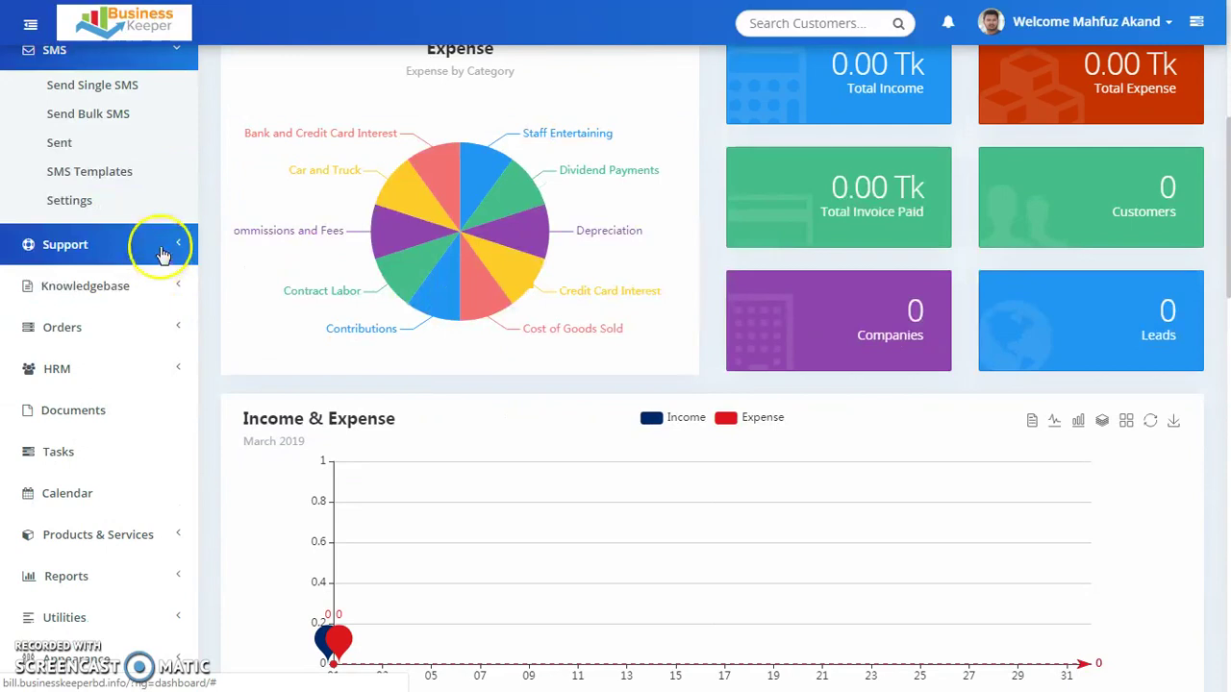
{"action": "left_click", "coordinate": [156, 253]}
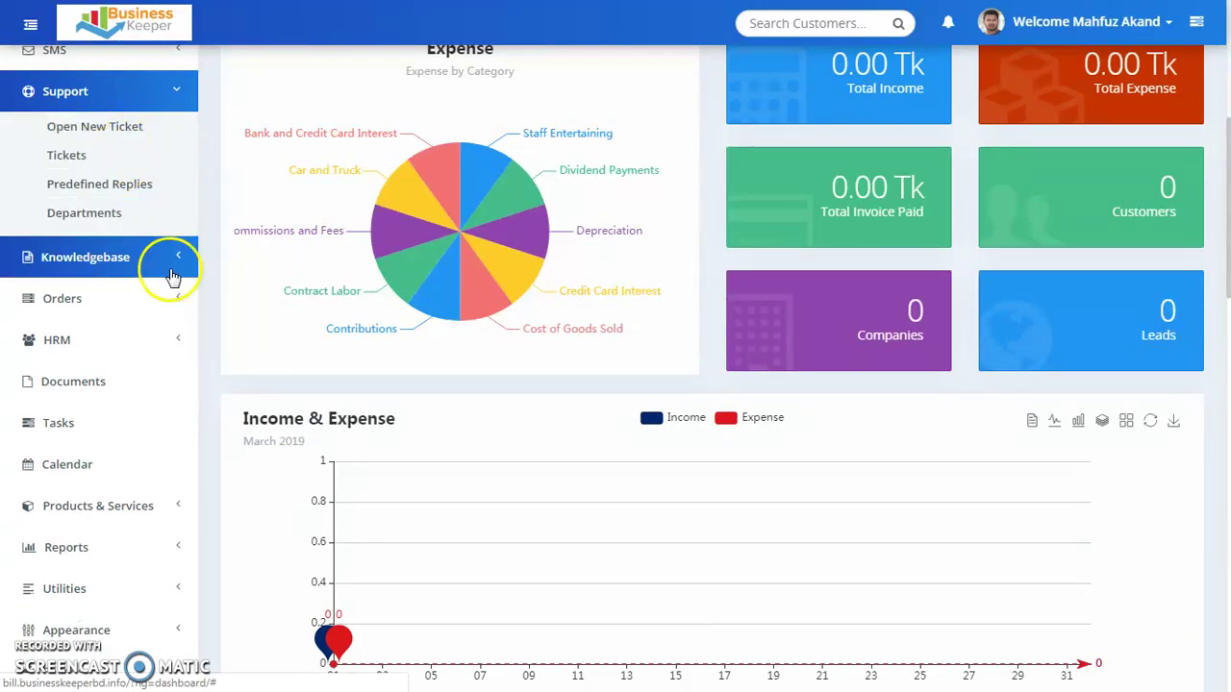
{"action": "left_click", "coordinate": [143, 239]}
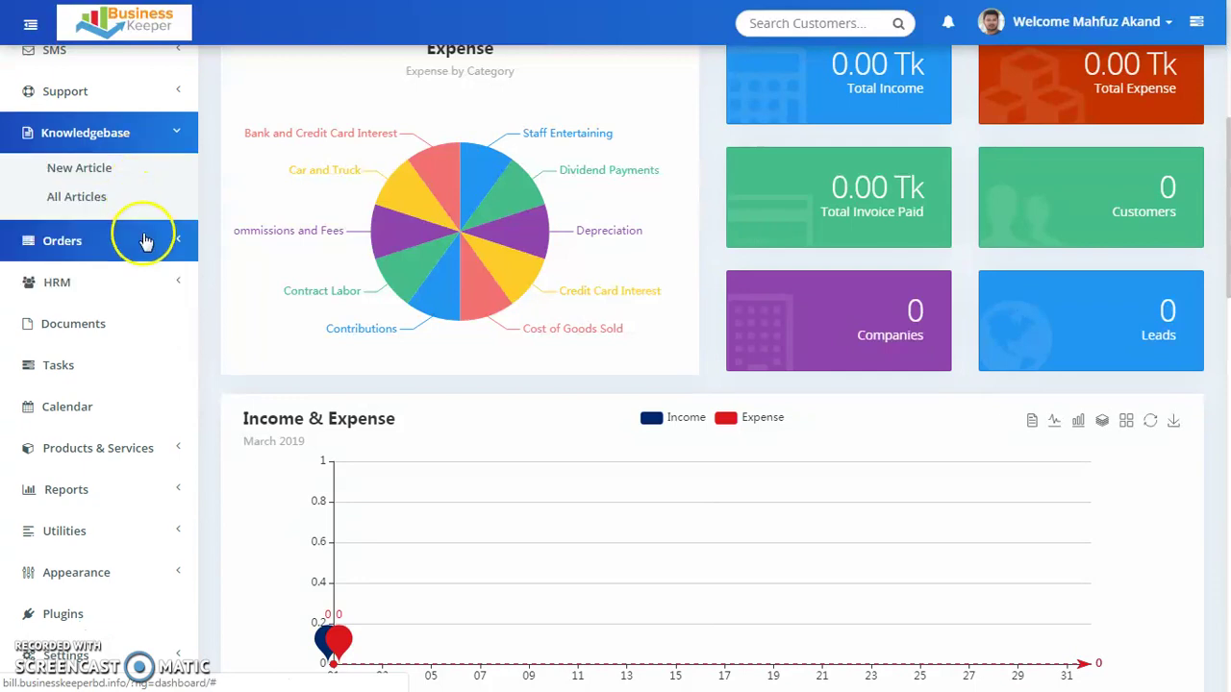
{"action": "left_click", "coordinate": [153, 282]}
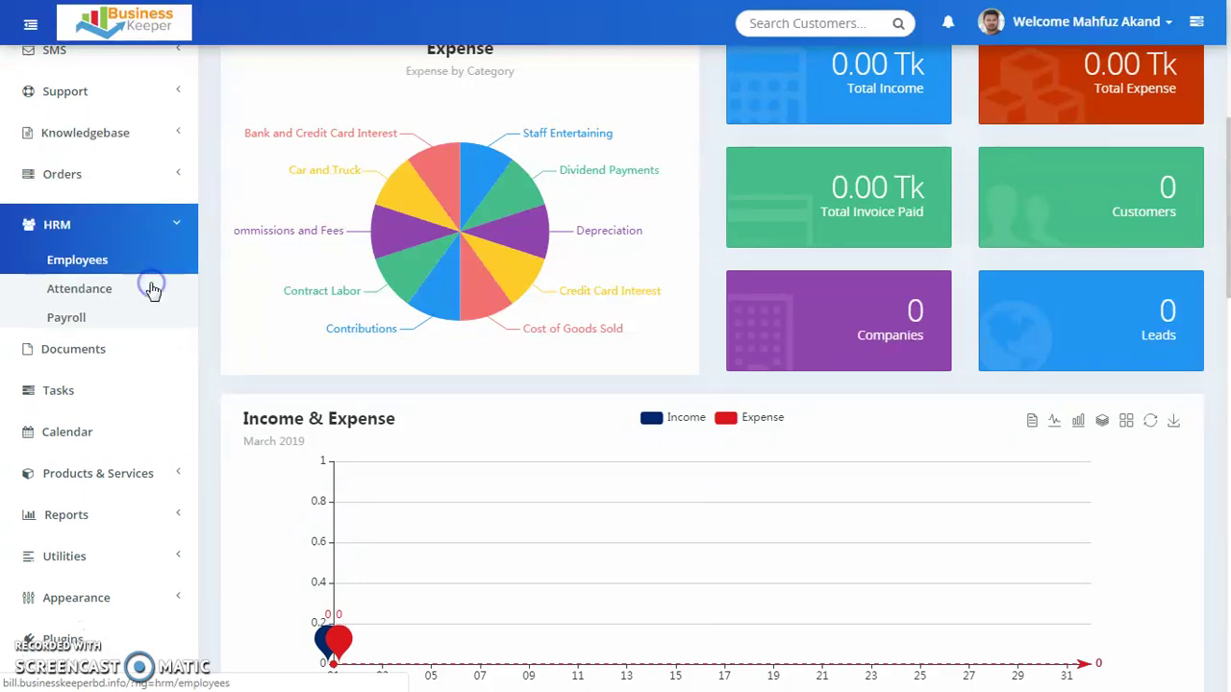
{"action": "left_click", "coordinate": [97, 262]}
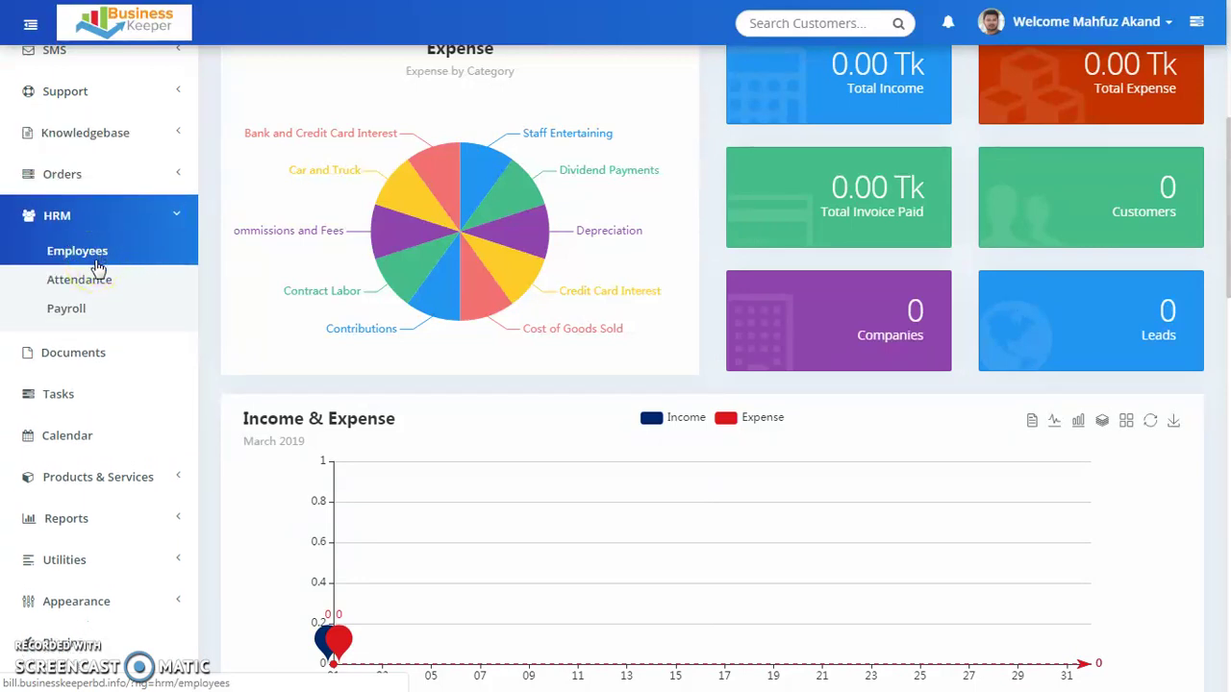
Expand the Products & Services and Reports modules and review the available product, service and report entries.
{"action": "scroll", "coordinate": [178, 310], "scroll_direction": "down", "scroll_amount": 3}
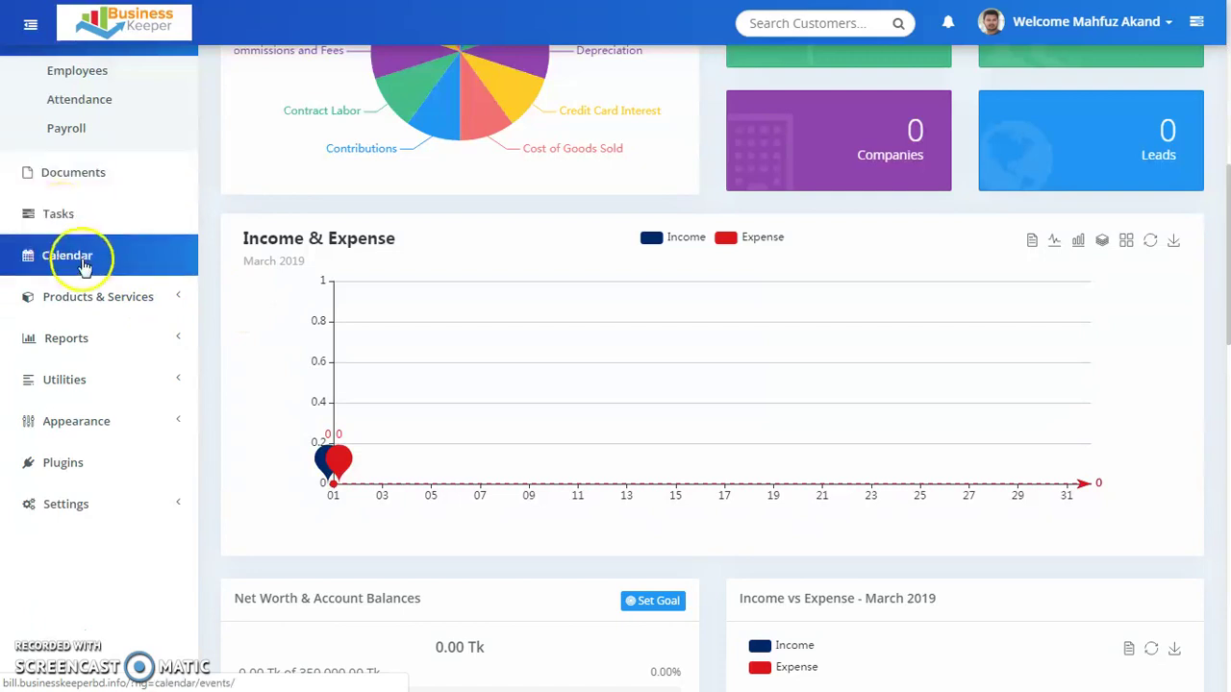
{"action": "left_click", "coordinate": [157, 304]}
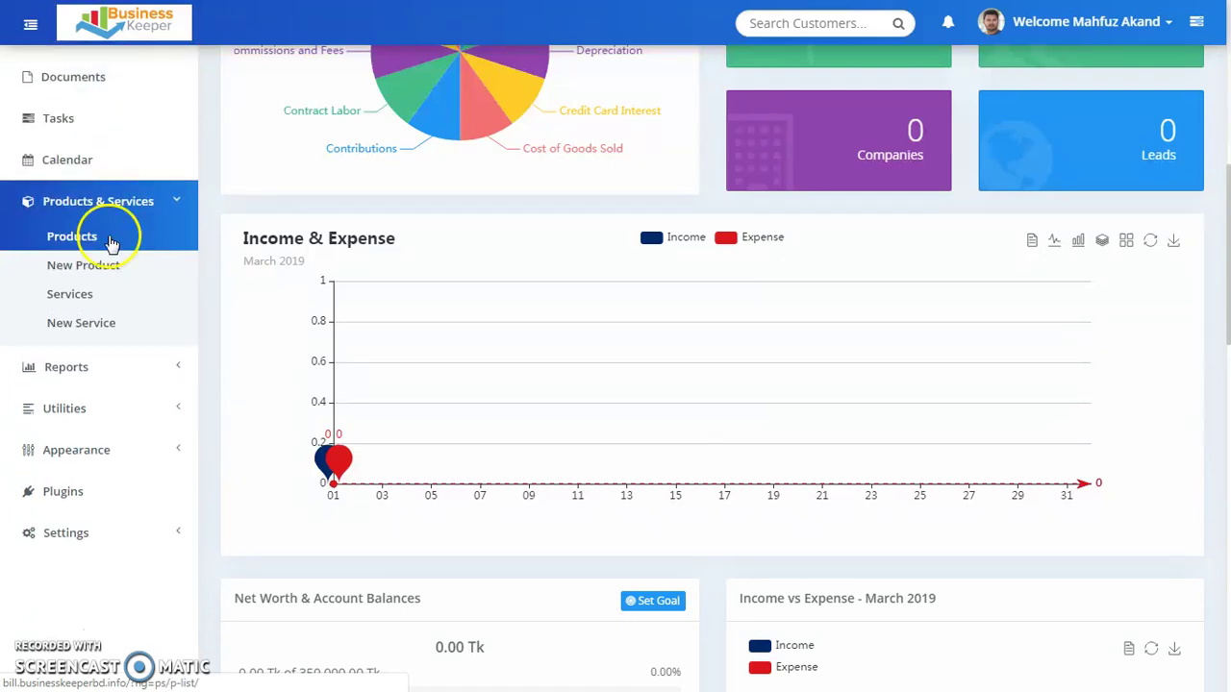
{"action": "left_click", "coordinate": [177, 375]}
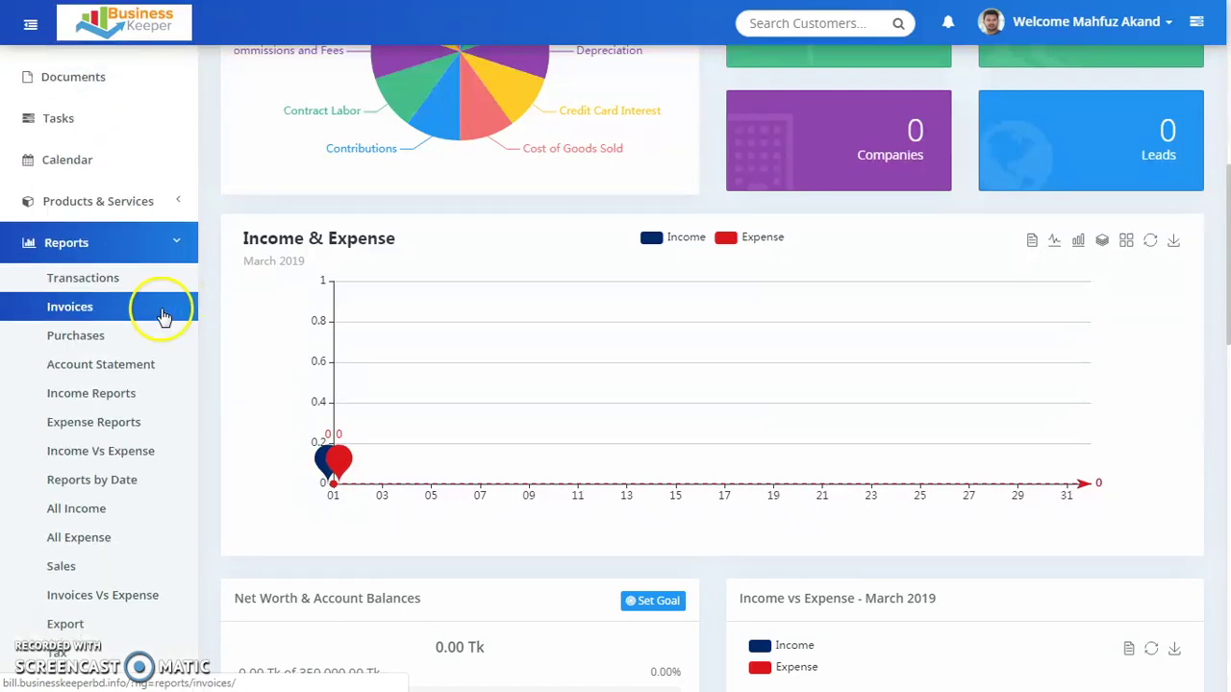
{"action": "scroll", "coordinate": [137, 241], "scroll_direction": "down", "scroll_amount": 1}
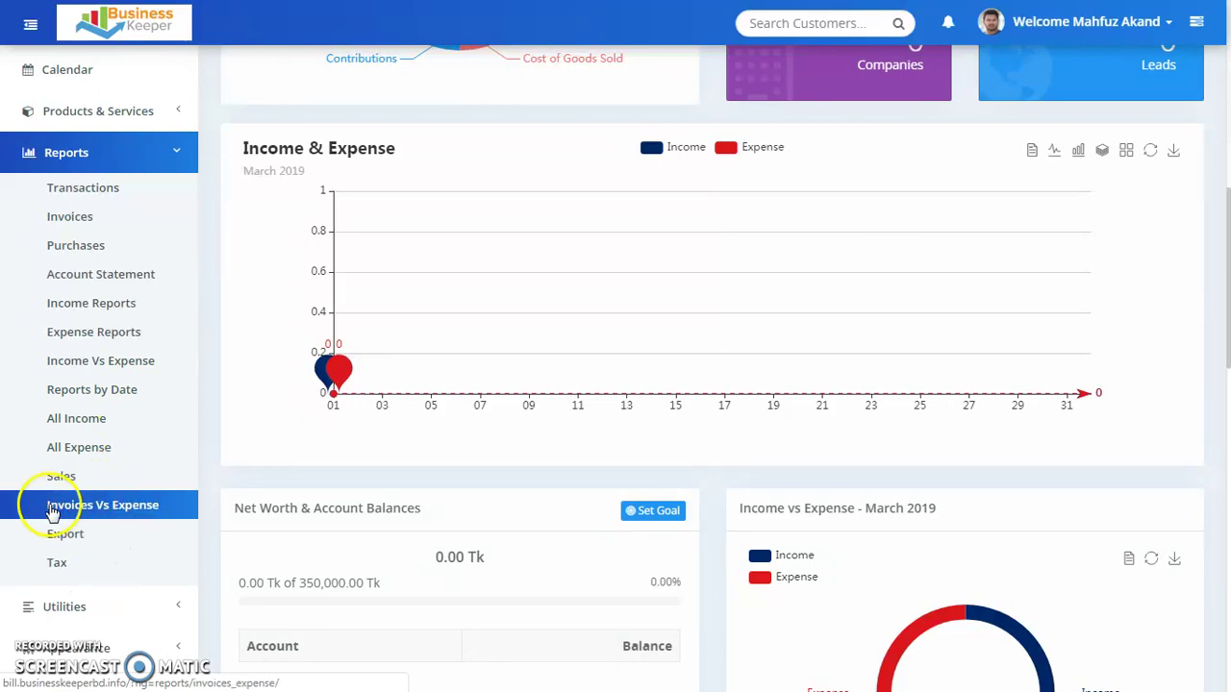
Review the Utilities module's log, backup, status and tool entries, and expand the Appearance module's options.
{"action": "scroll", "coordinate": [53, 515], "scroll_direction": "down", "scroll_amount": 4}
{"action": "left_click", "coordinate": [169, 344]}
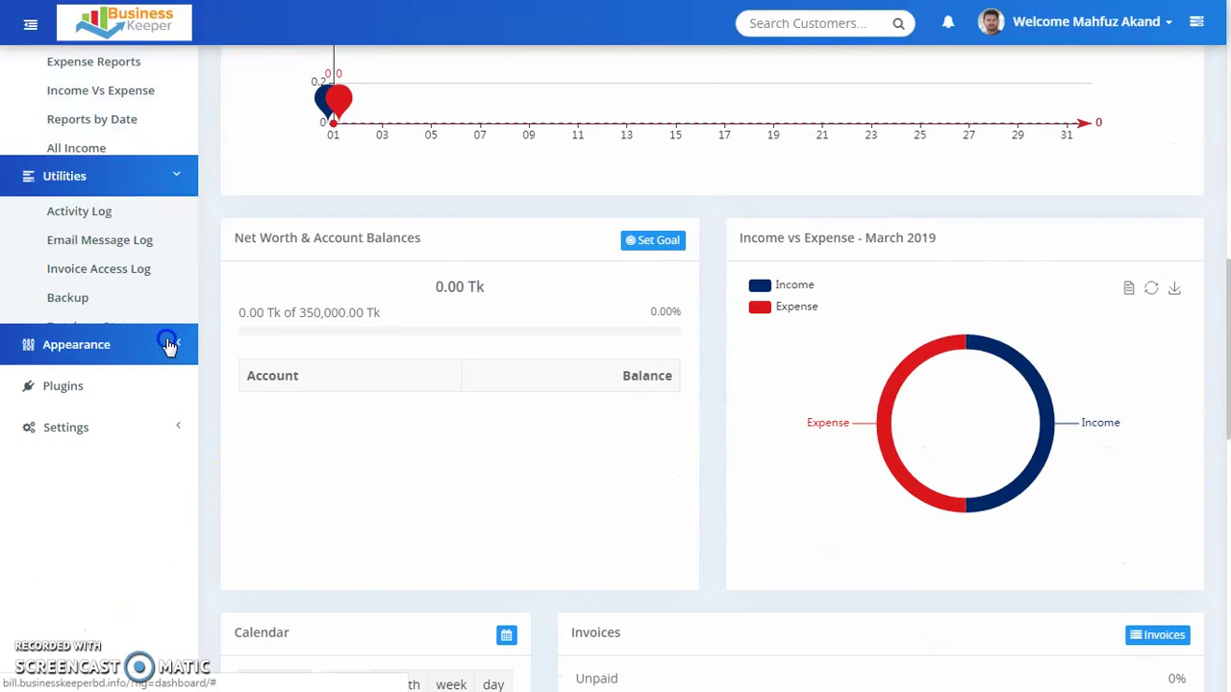
{"action": "scroll", "coordinate": [170, 343], "scroll_direction": "up", "scroll_amount": 3}
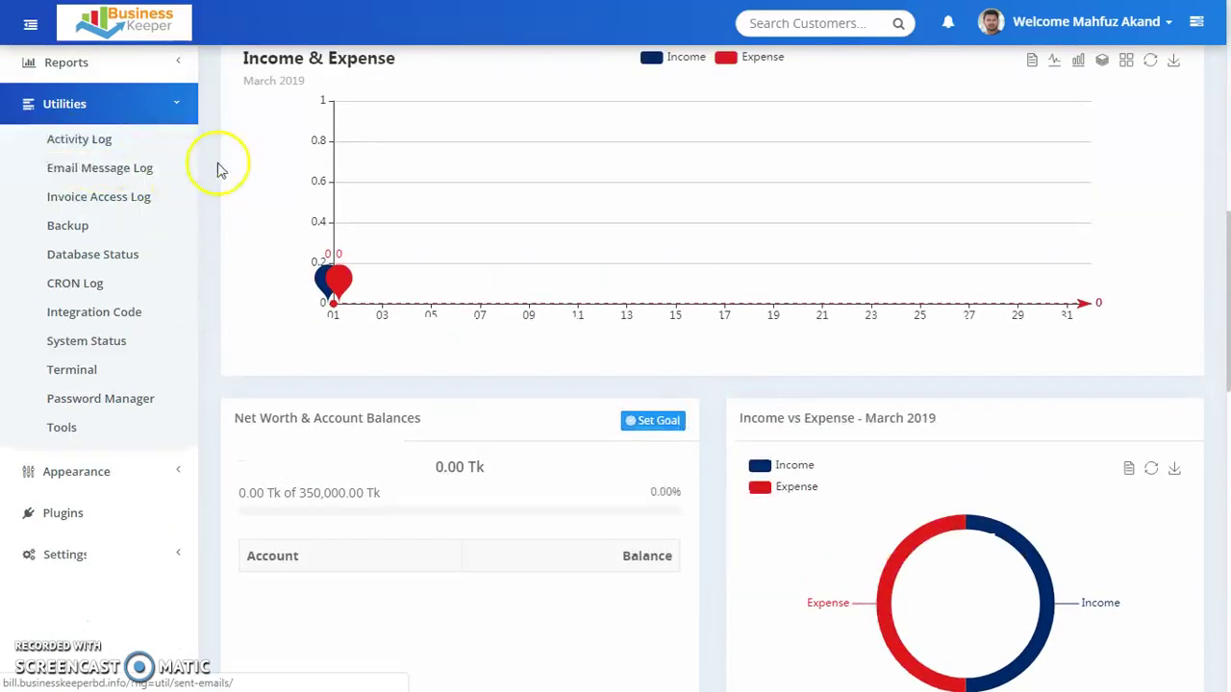
{"action": "left_click", "coordinate": [181, 178]}
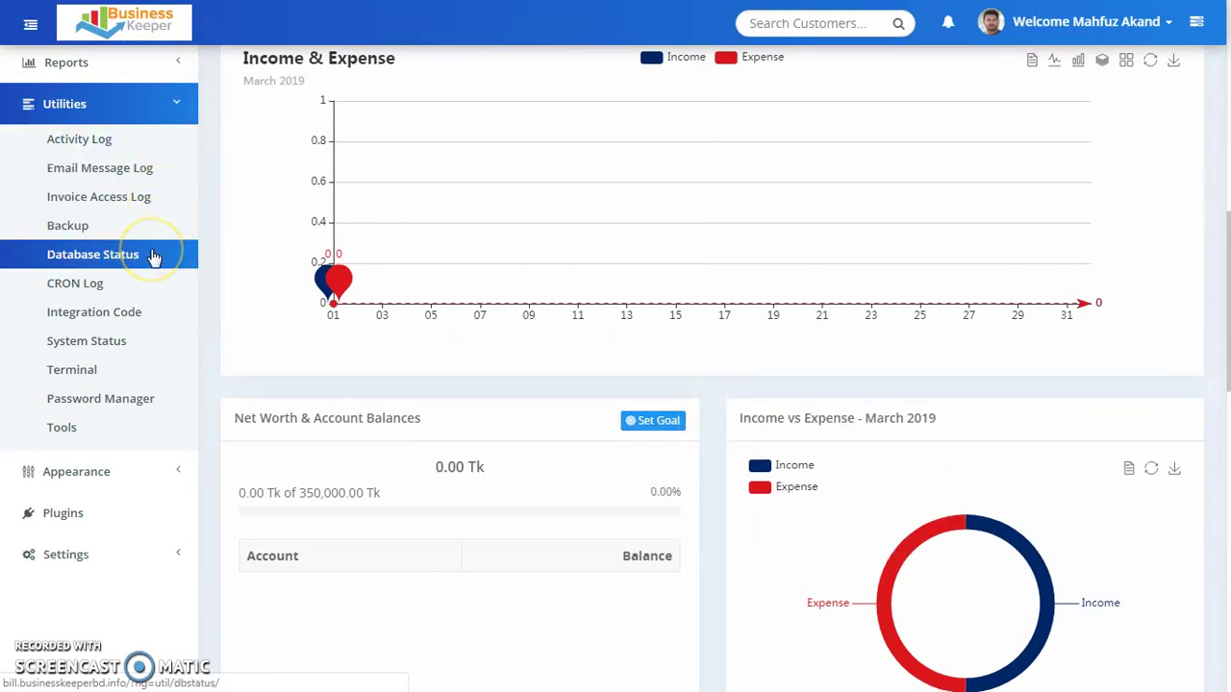
{"action": "left_click", "coordinate": [157, 312]}
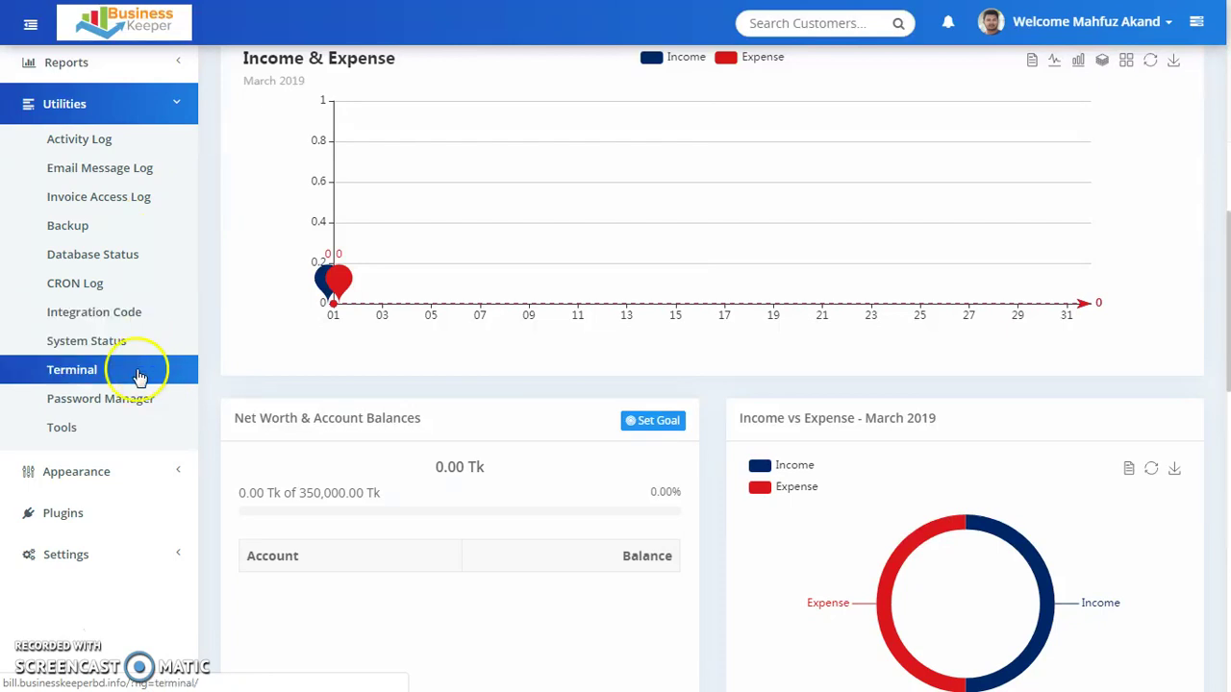
{"action": "left_click", "coordinate": [157, 472]}
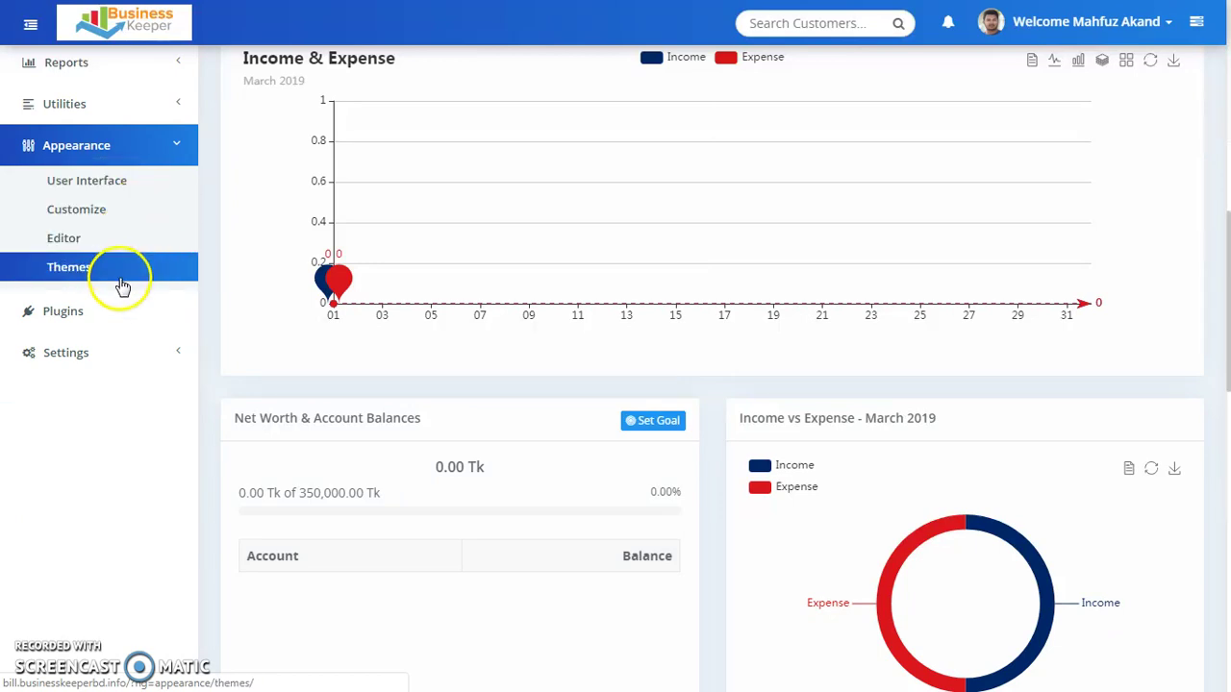
Expand the Settings module and examine its full list of entries from General Settings to Choose Features.
{"action": "left_click", "coordinate": [180, 353]}
{"action": "scroll", "coordinate": [161, 300], "scroll_direction": "down", "scroll_amount": 1}
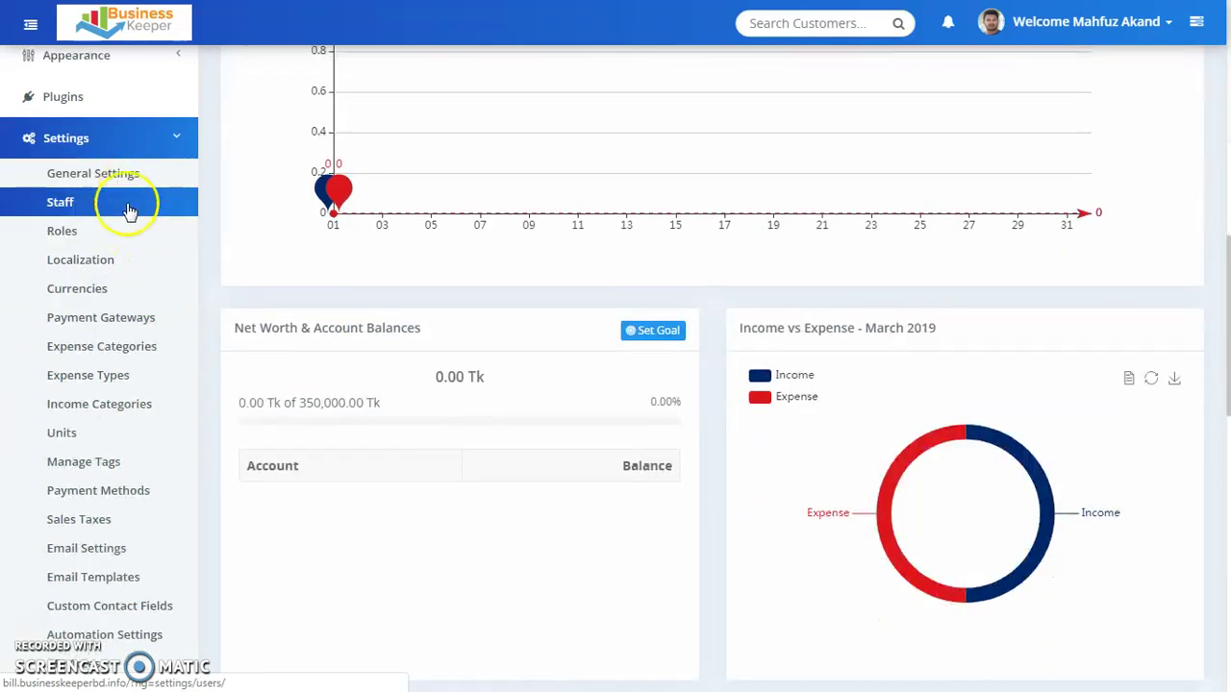
{"action": "scroll", "coordinate": [132, 261], "scroll_direction": "down", "scroll_amount": 1}
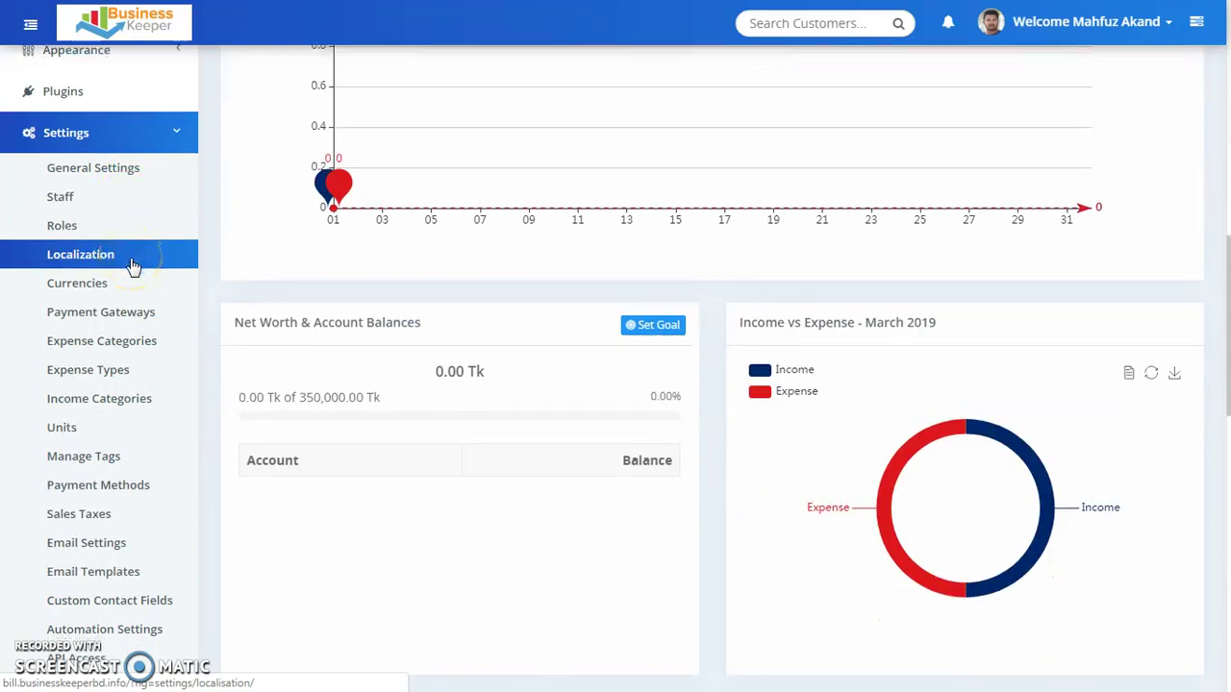
{"action": "left_click", "coordinate": [118, 231]}
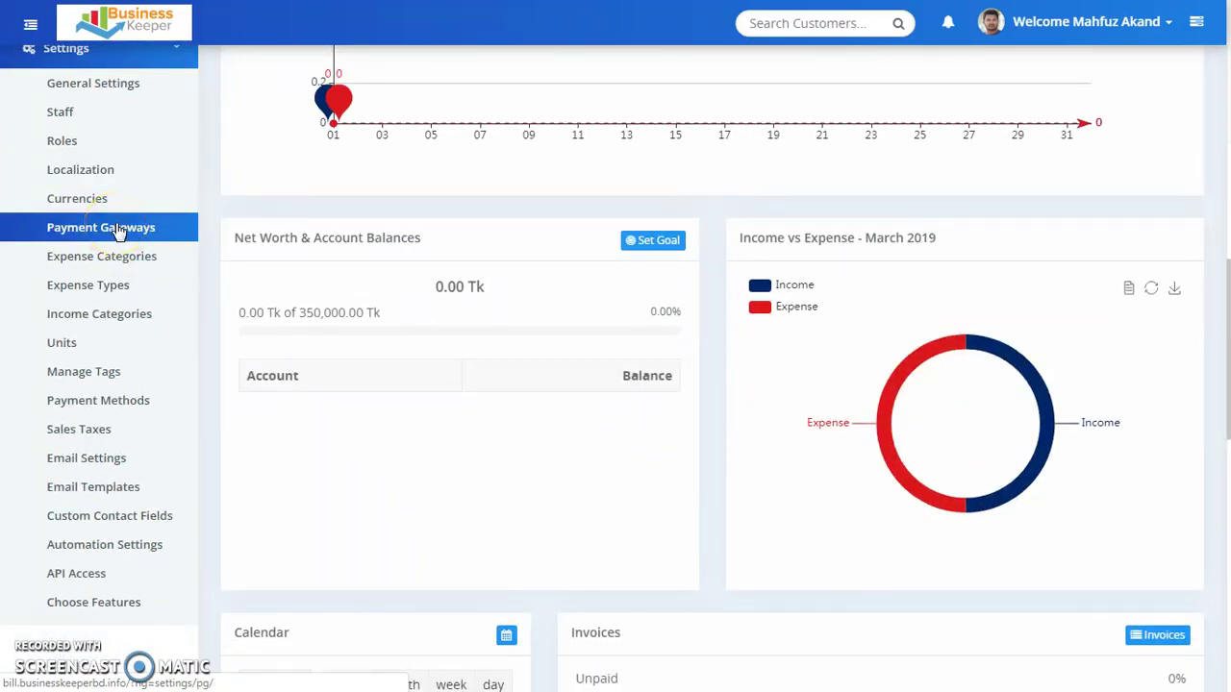
{"action": "left_click", "coordinate": [128, 249]}
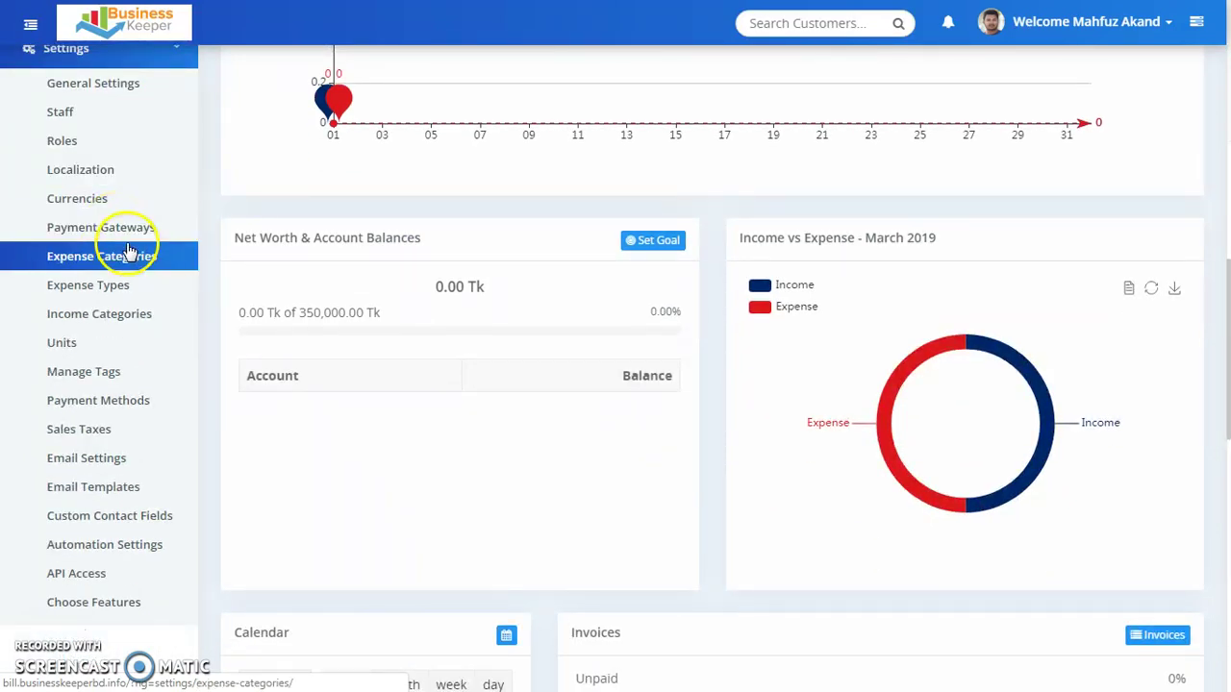
{"action": "scroll", "coordinate": [129, 256], "scroll_direction": "down", "scroll_amount": 1}
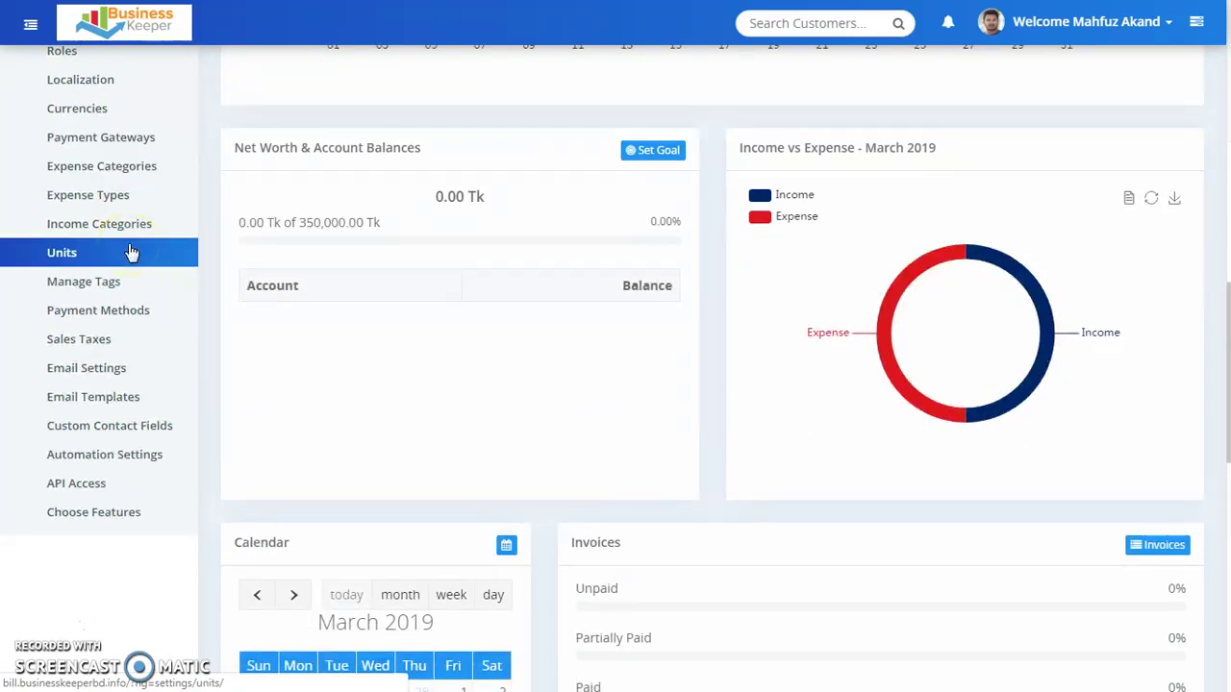
{"action": "left_click", "coordinate": [131, 279]}
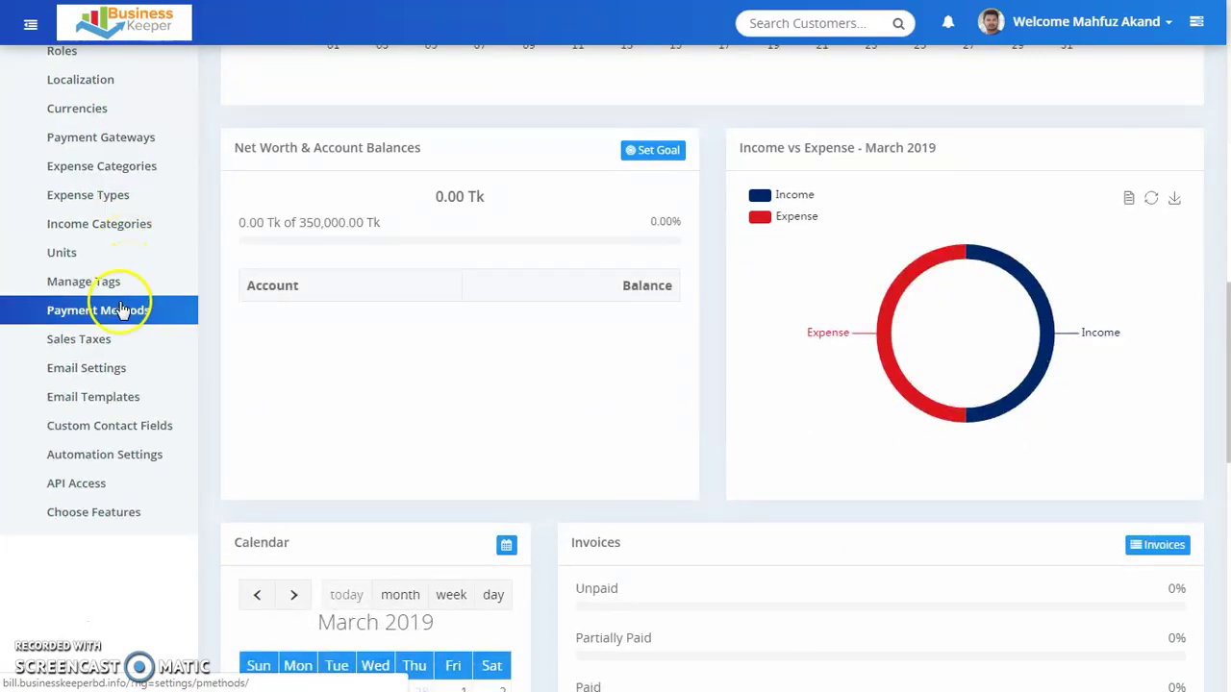
{"action": "left_click", "coordinate": [143, 352]}
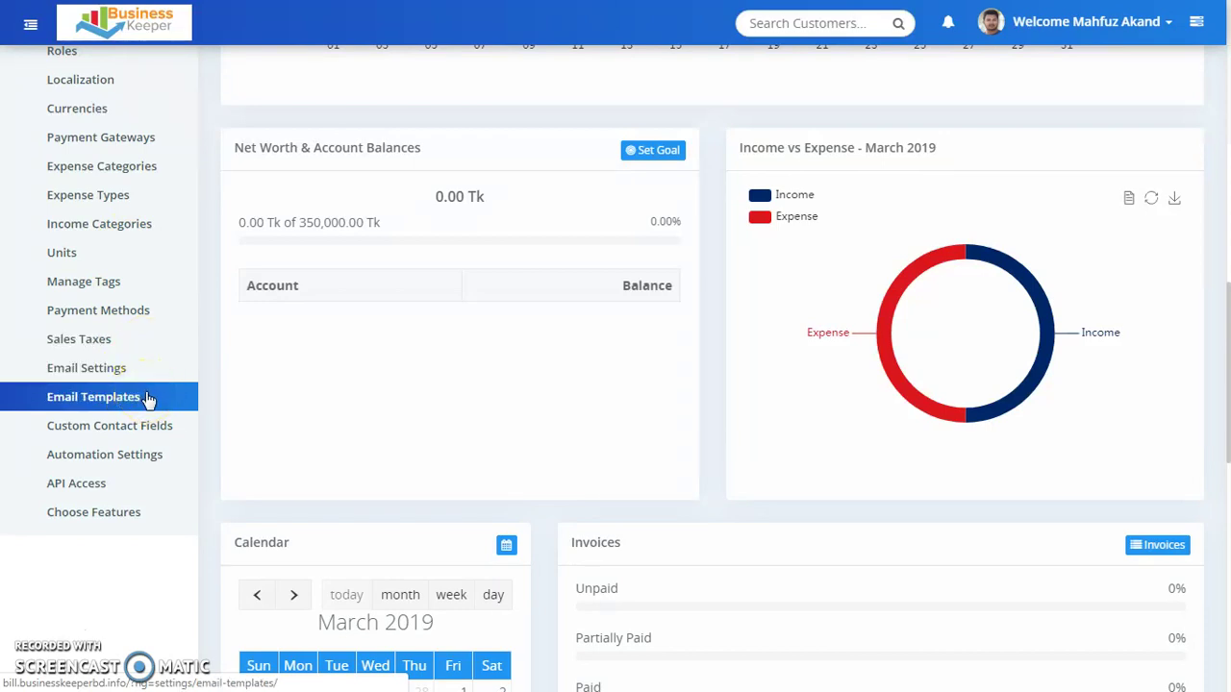
{"action": "left_click", "coordinate": [151, 458]}
{"action": "scroll", "coordinate": [151, 459], "scroll_direction": "down", "scroll_amount": 2}
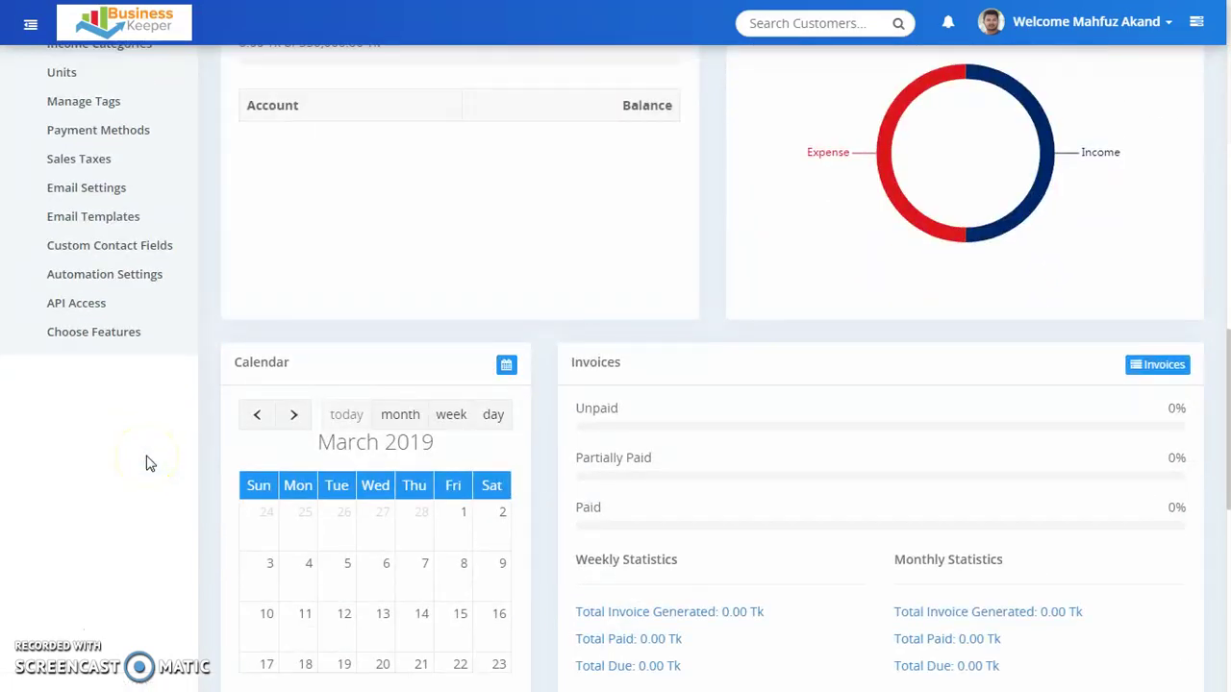
{"action": "scroll", "coordinate": [170, 454], "scroll_direction": "up", "scroll_amount": 6}
{"action": "scroll", "coordinate": [170, 458], "scroll_direction": "down", "scroll_amount": 6}
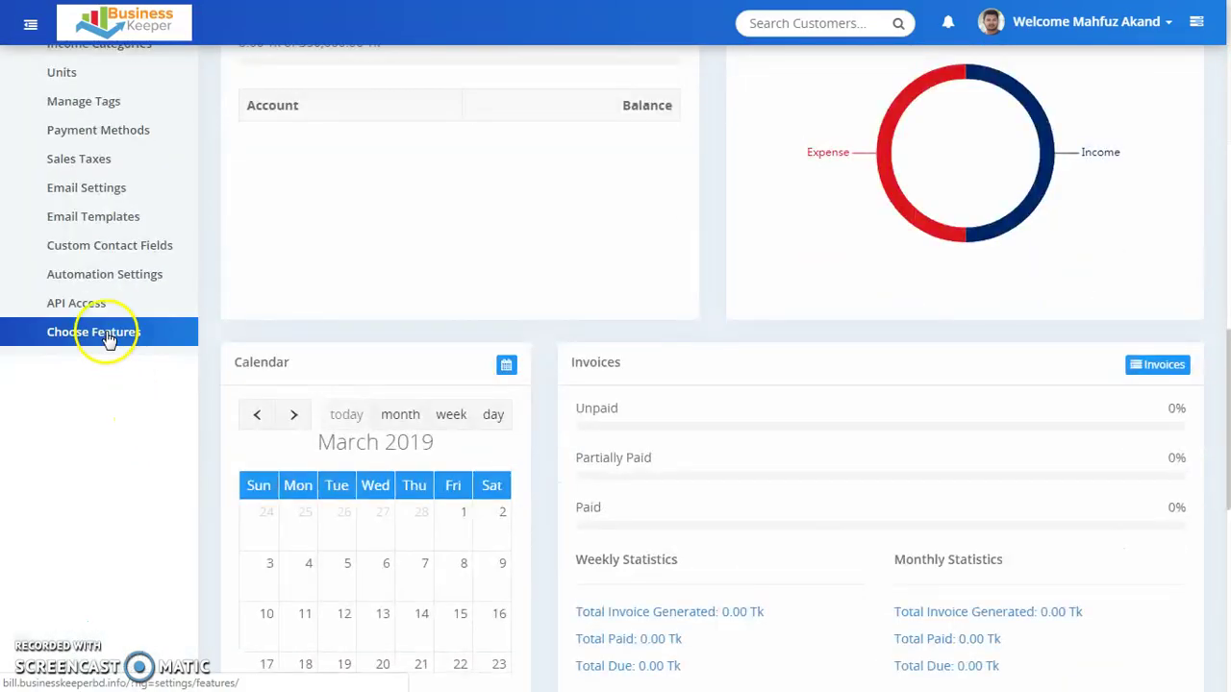
Open the Choose Features settings and review the full list of feature switches down to the Add Fund and deposit options.
{"action": "left_click", "coordinate": [96, 333]}
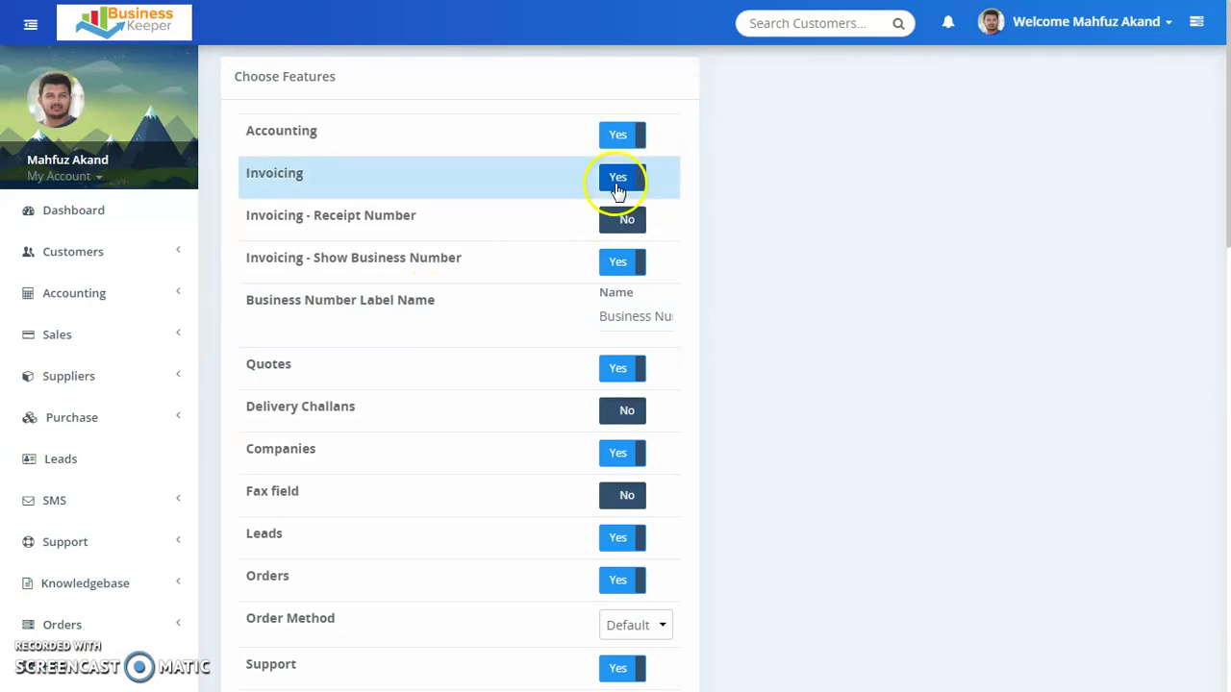
{"action": "scroll", "coordinate": [838, 229], "scroll_direction": "down", "scroll_amount": 1}
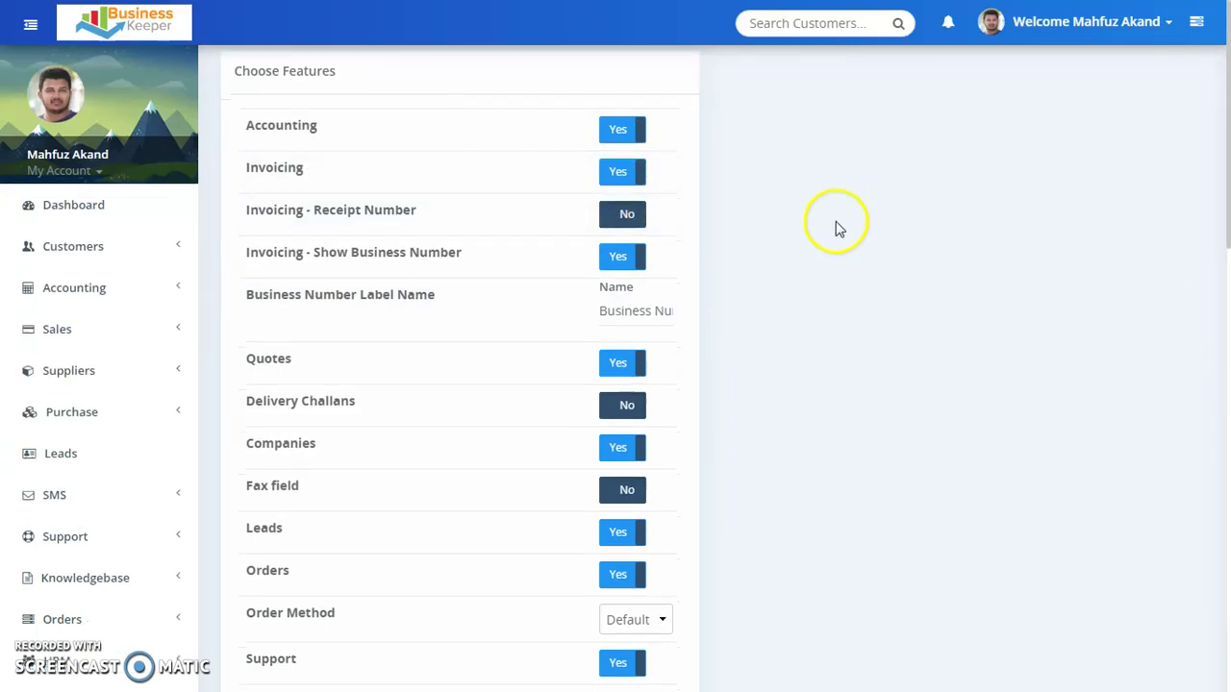
{"action": "scroll", "coordinate": [839, 229], "scroll_direction": "down", "scroll_amount": 1}
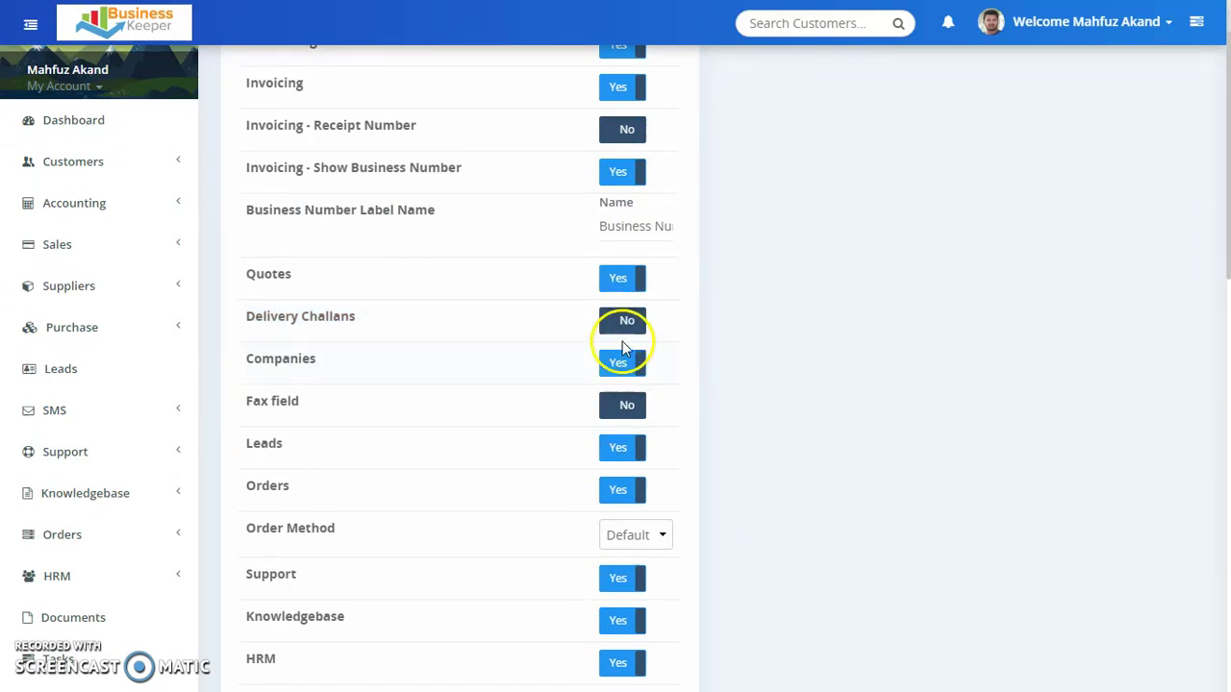
{"action": "scroll", "coordinate": [750, 370], "scroll_direction": "down", "scroll_amount": 1}
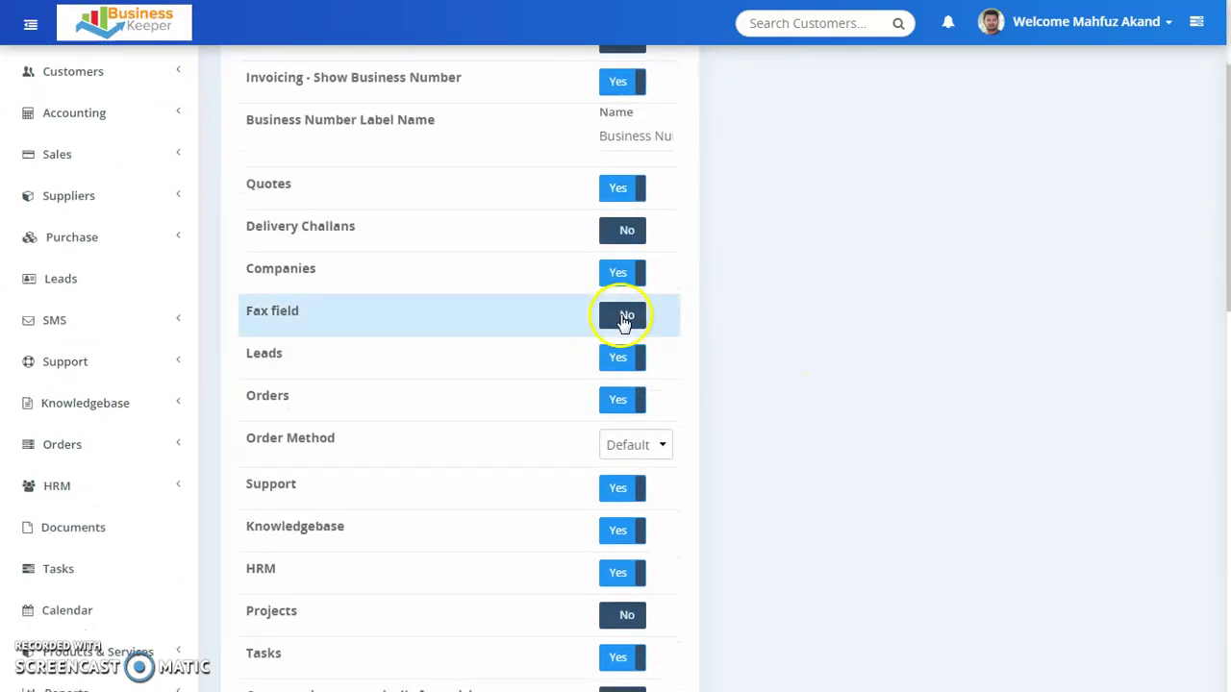
{"action": "scroll", "coordinate": [731, 321], "scroll_direction": "down", "scroll_amount": 2}
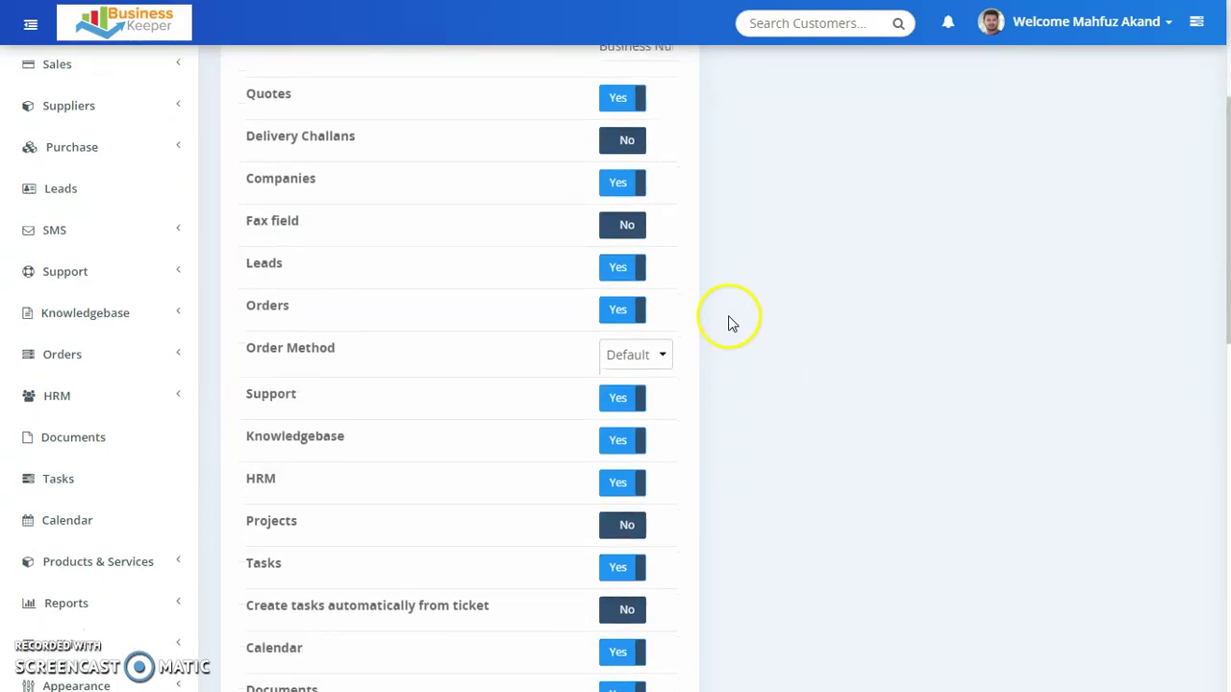
{"action": "scroll", "coordinate": [580, 418], "scroll_direction": "down", "scroll_amount": 4}
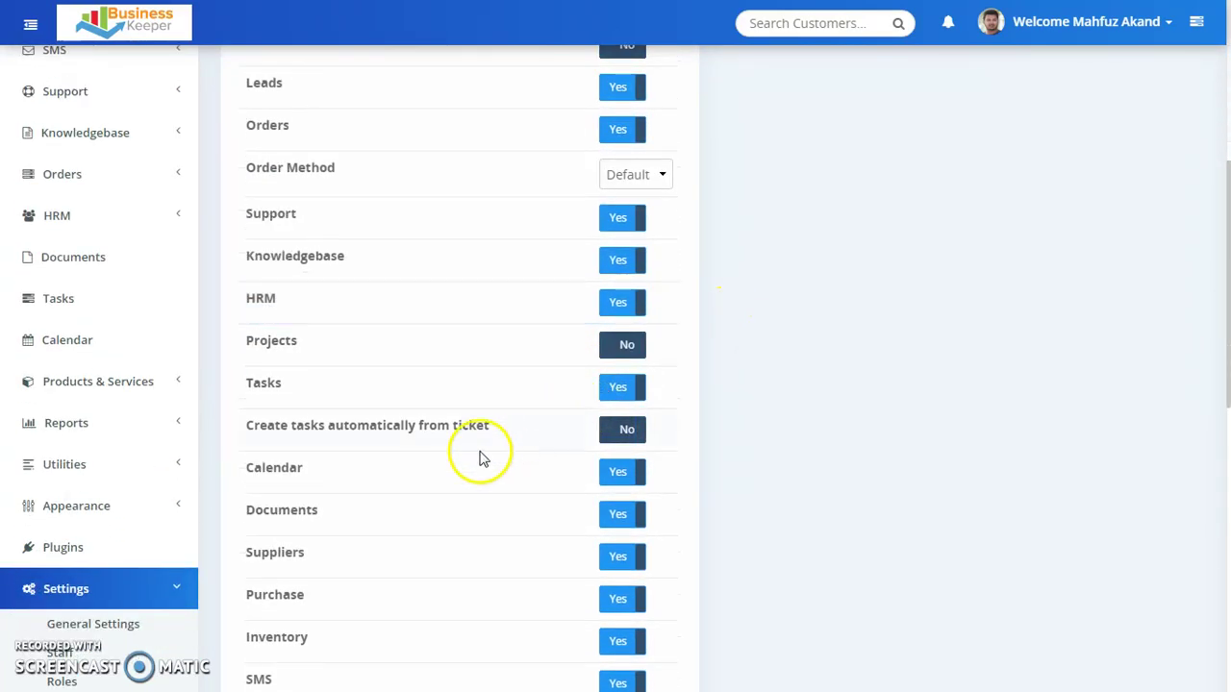
{"action": "scroll", "coordinate": [584, 411], "scroll_direction": "down", "scroll_amount": 2}
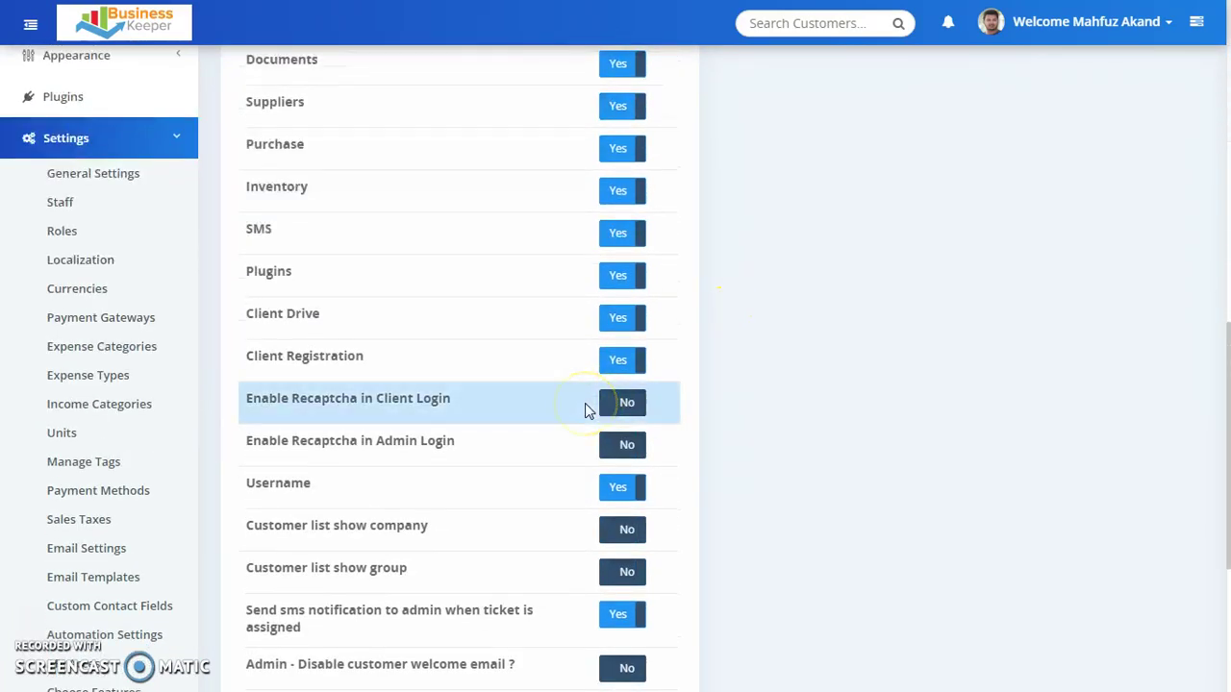
{"action": "scroll", "coordinate": [585, 411], "scroll_direction": "down", "scroll_amount": 2}
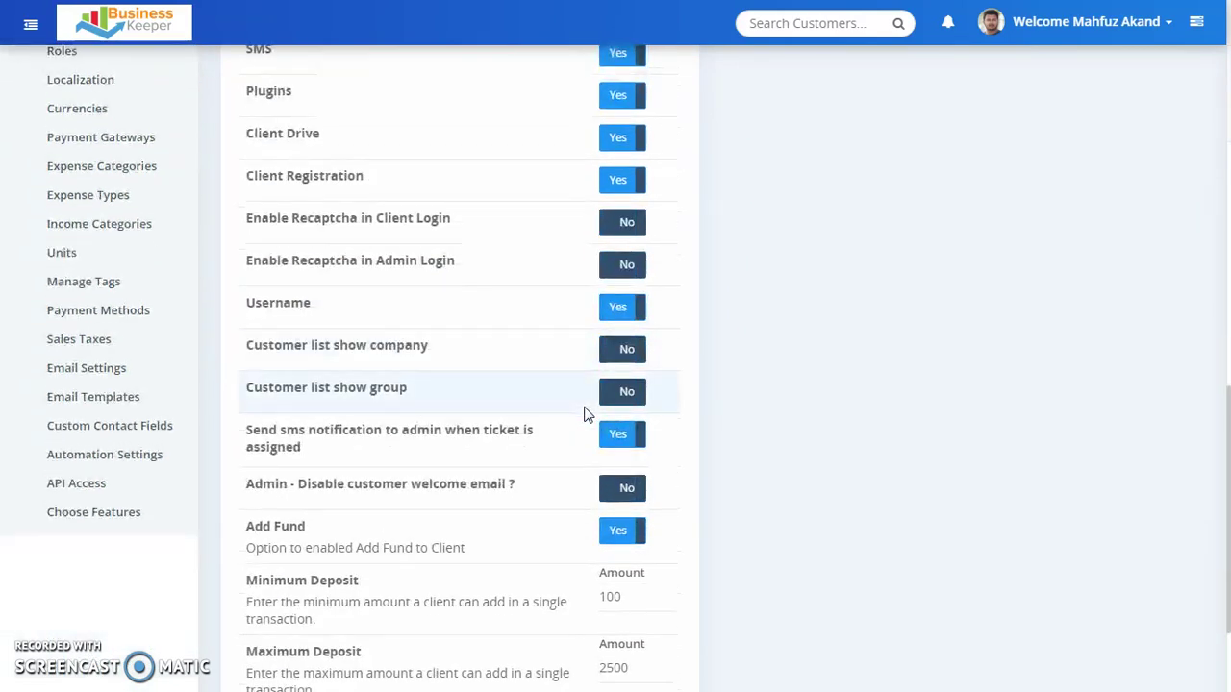
{"action": "scroll", "coordinate": [584, 411], "scroll_direction": "down", "scroll_amount": 2}
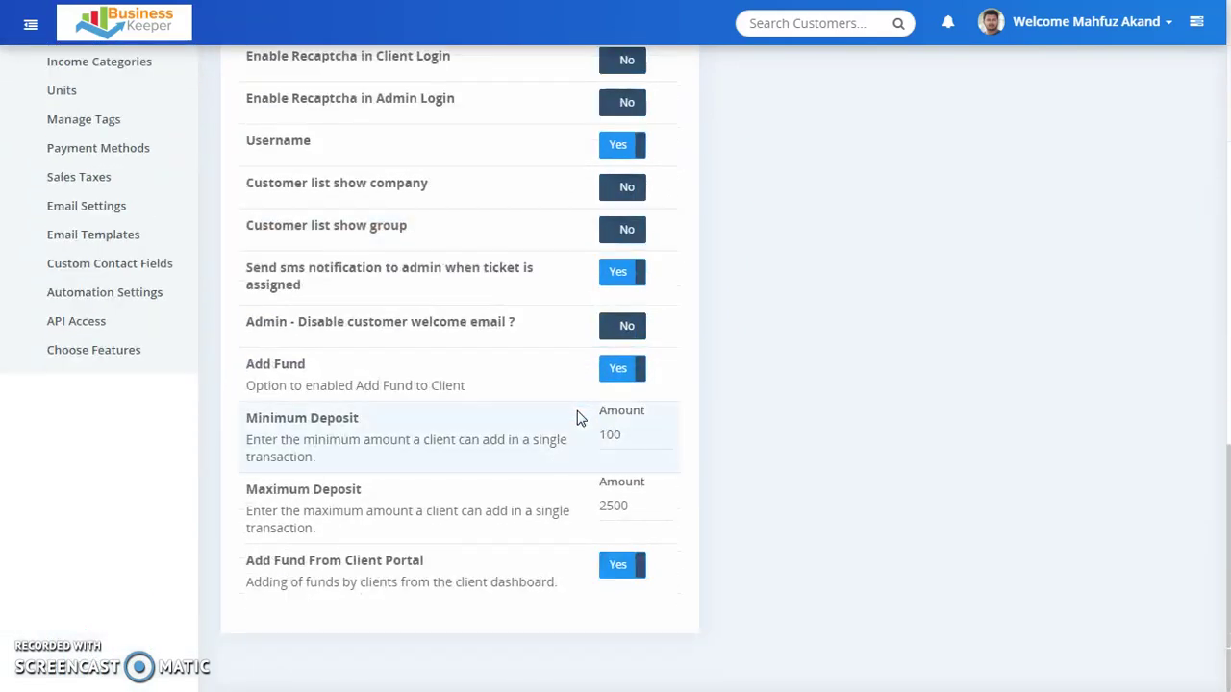
{"action": "scroll", "coordinate": [577, 411], "scroll_direction": "up", "scroll_amount": 15}
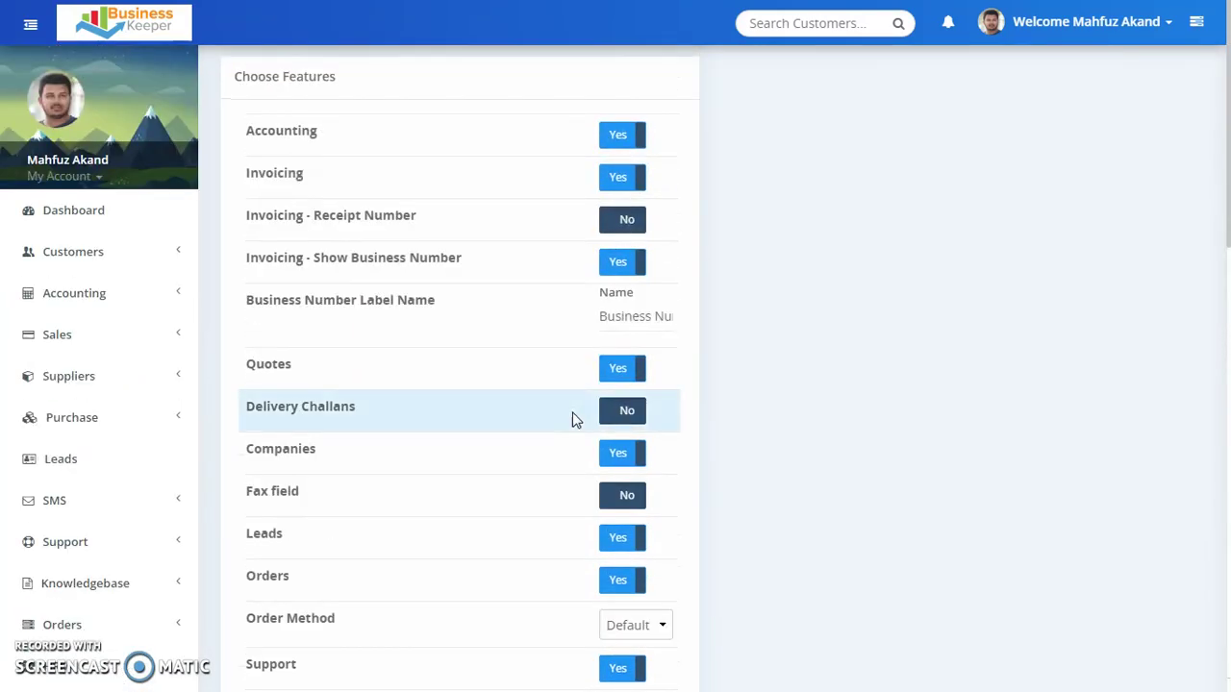
Return to the dashboard and open the Add Customer form from the Customers module.
{"action": "left_click", "coordinate": [70, 213]}
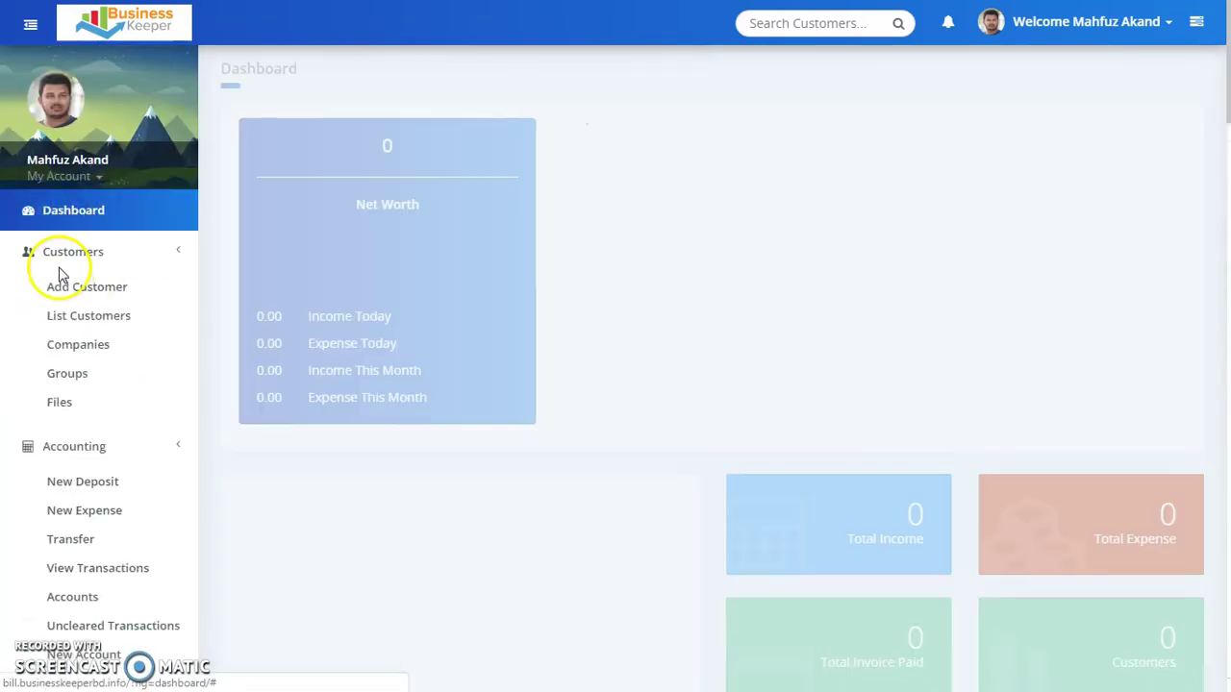
{"action": "left_click", "coordinate": [64, 335]}
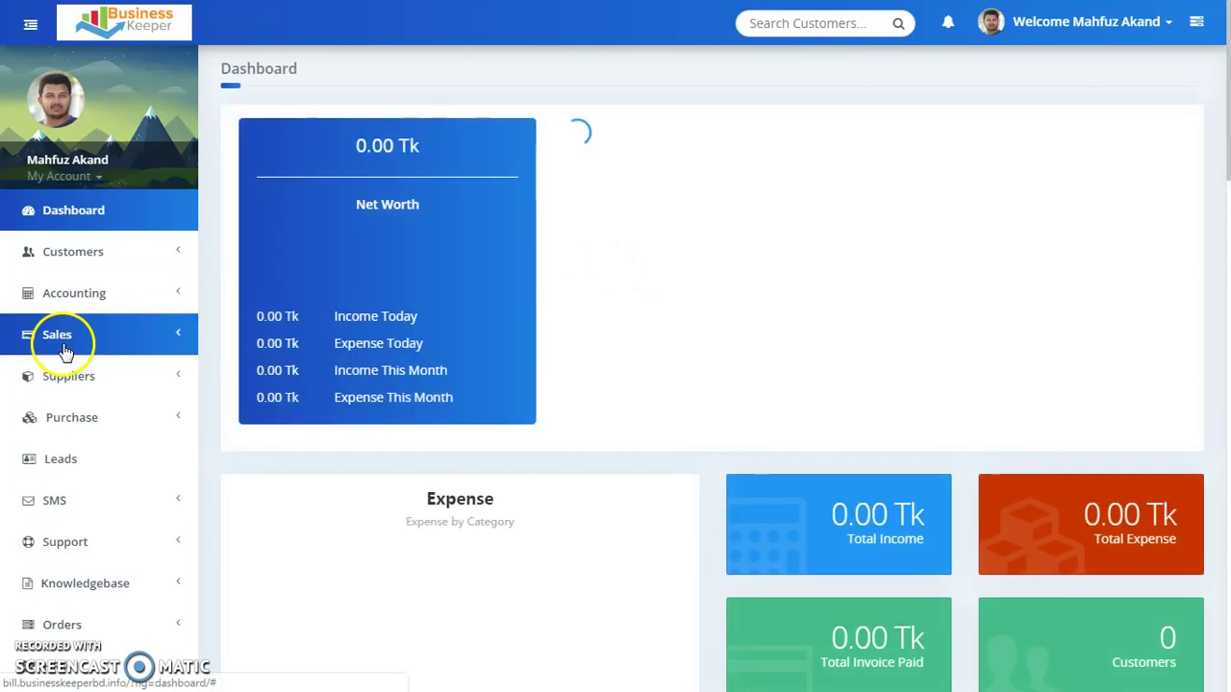
{"action": "left_click", "coordinate": [86, 261]}
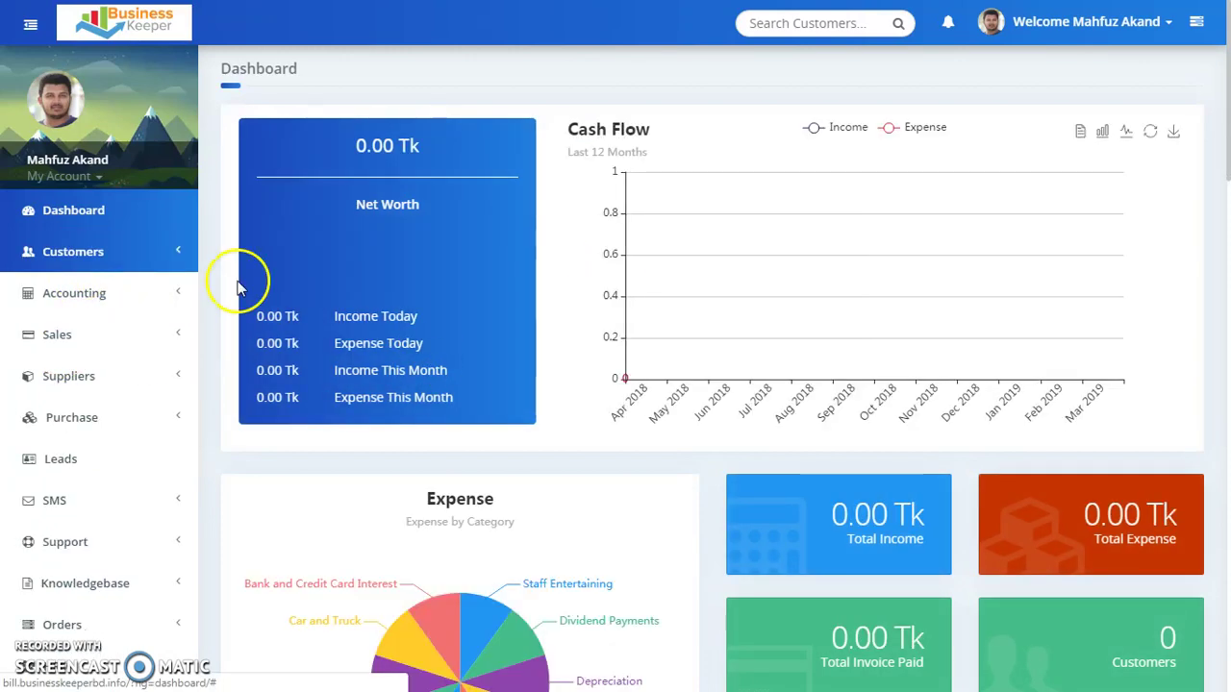
{"action": "left_click", "coordinate": [173, 253]}
{"action": "left_click", "coordinate": [179, 253]}
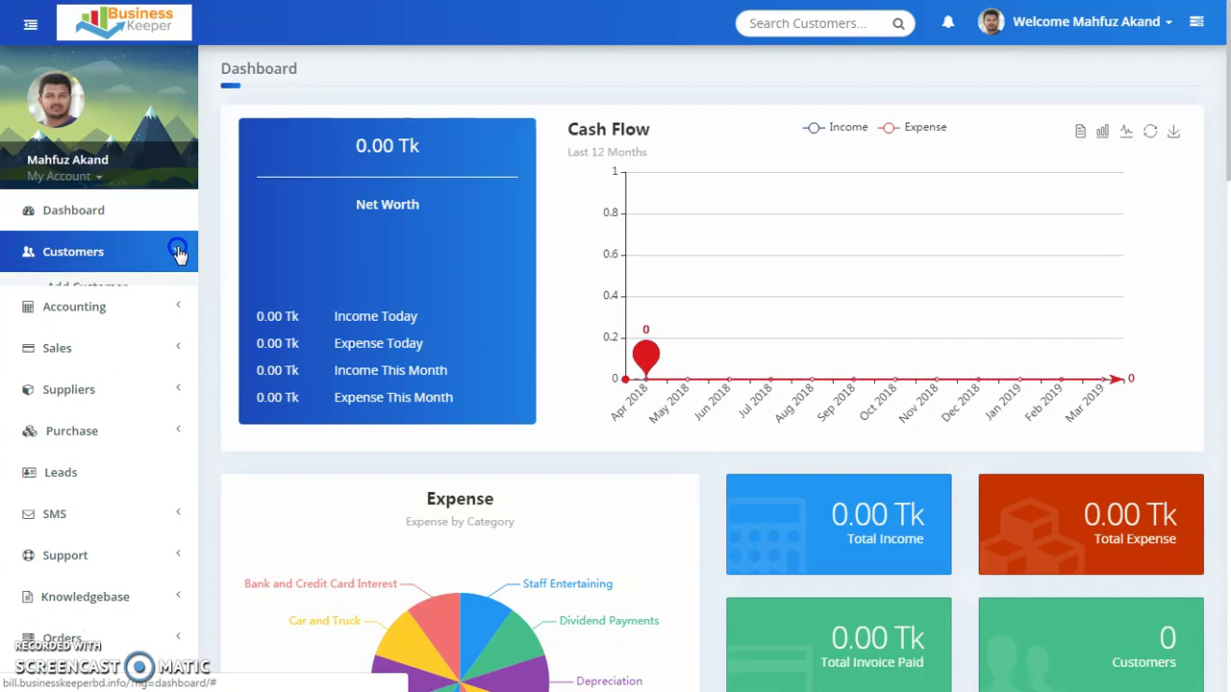
{"action": "left_click", "coordinate": [95, 297]}
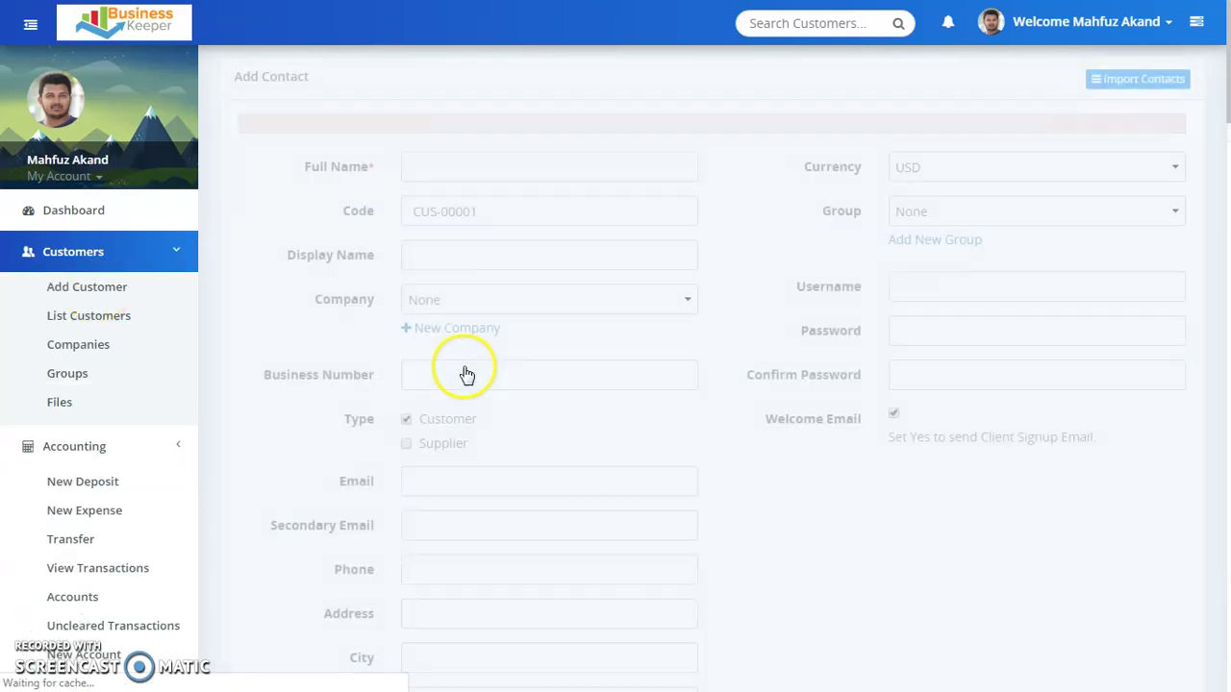
Fill in the new contact's full name, business, email, phone and address details with the saved autofill profile and check the form.
{"action": "left_click", "coordinate": [457, 138]}
{"action": "left_click", "coordinate": [508, 173]}
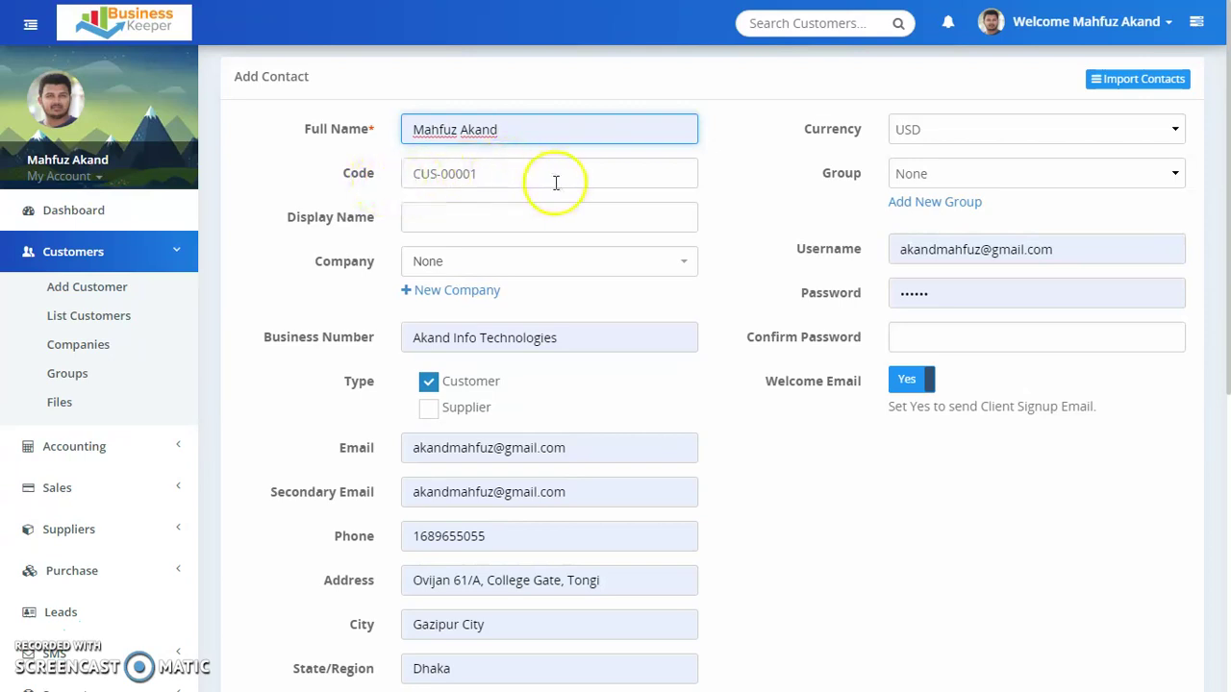
{"action": "left_click", "coordinate": [474, 229]}
{"action": "left_click", "coordinate": [317, 223]}
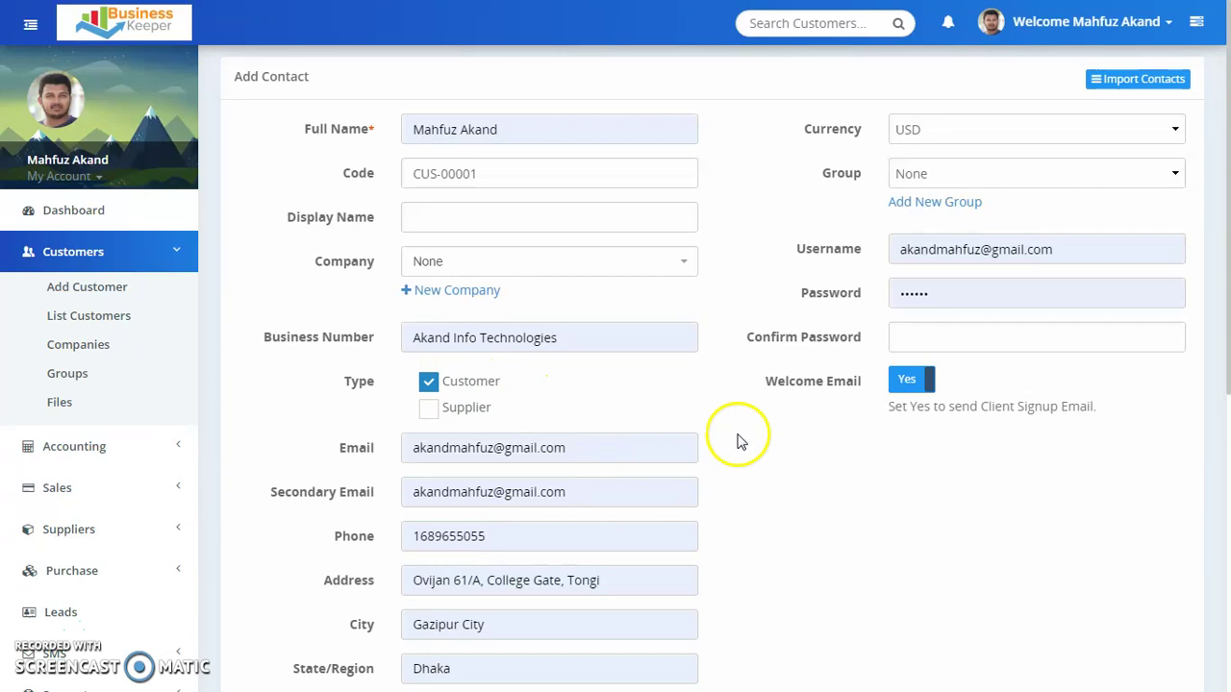
{"action": "scroll", "coordinate": [741, 437], "scroll_direction": "down", "scroll_amount": 2}
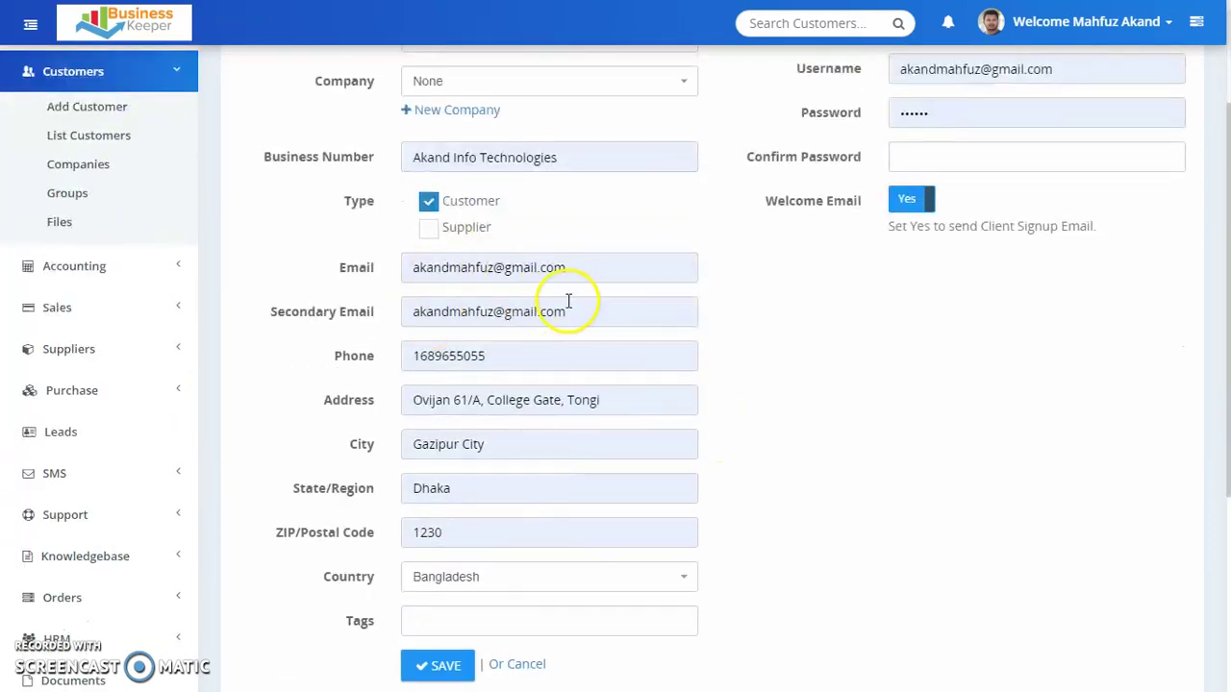
{"action": "scroll", "coordinate": [763, 385], "scroll_direction": "down", "scroll_amount": 2}
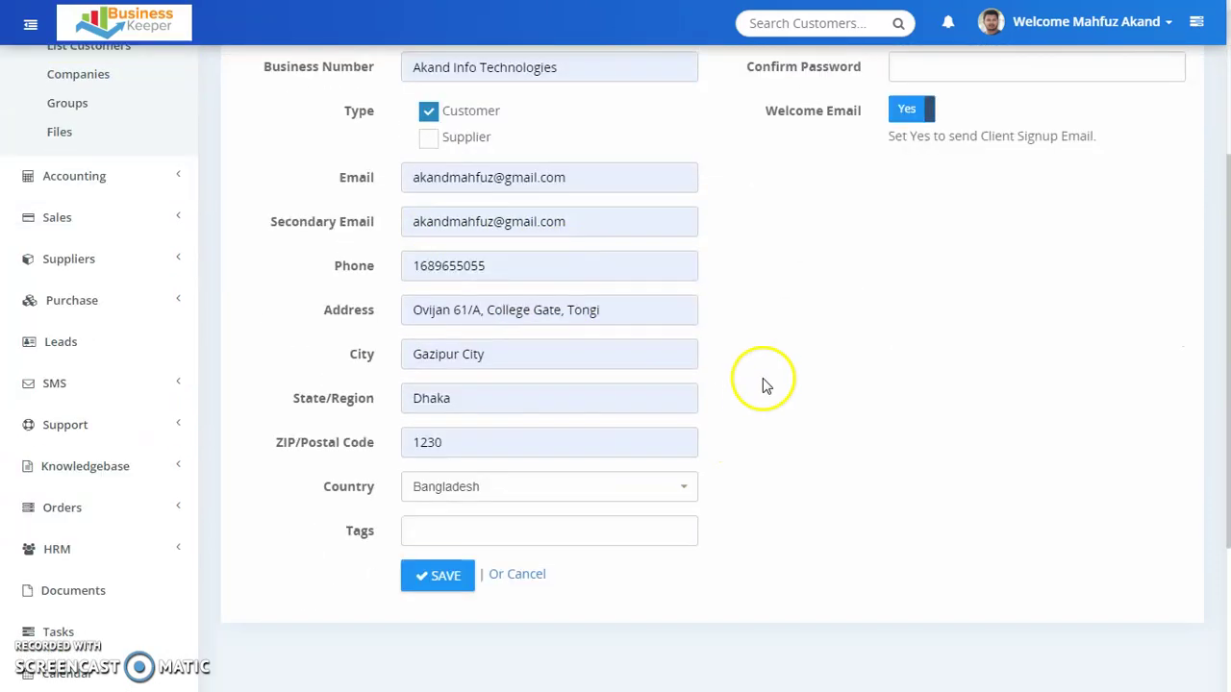
{"action": "scroll", "coordinate": [767, 390], "scroll_direction": "up", "scroll_amount": 4}
{"action": "scroll", "coordinate": [767, 389], "scroll_direction": "up", "scroll_amount": 1}
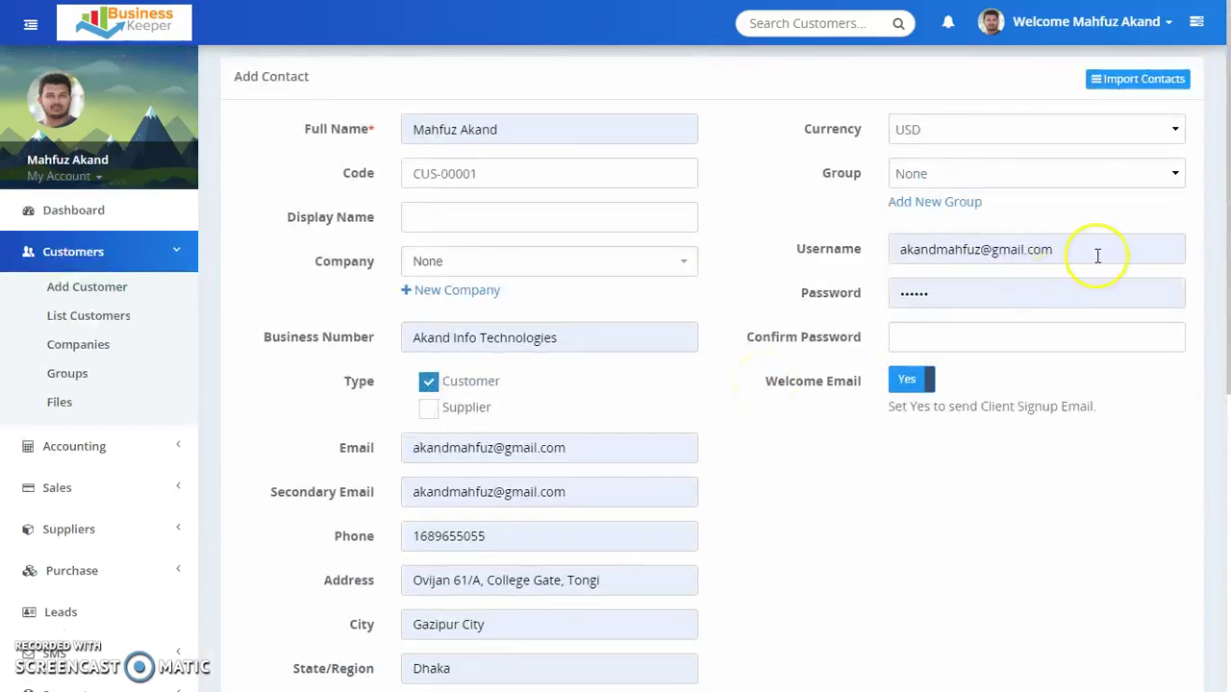
Clear the prefilled username and password of the new contact.
{"action": "left_click_drag", "start_coordinate": [1096, 256], "coordinate": [816, 272]}
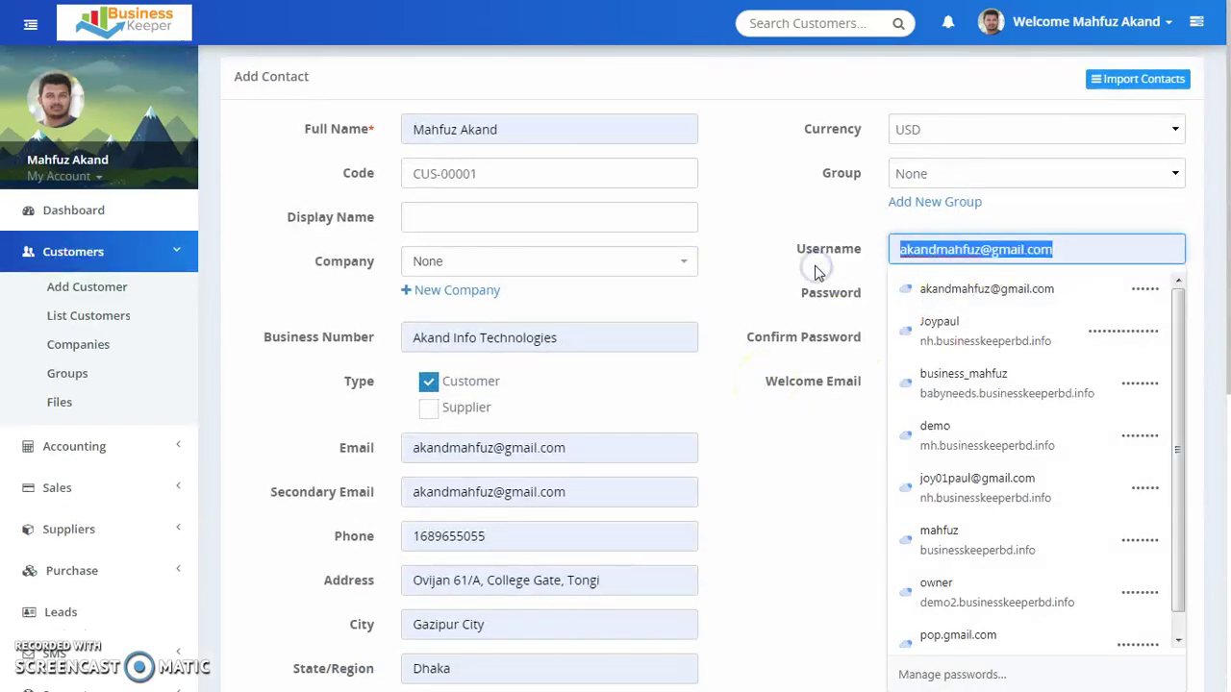
{"action": "key", "text": "BackSpace"}
{"action": "left_click", "coordinate": [751, 249]}
{"action": "left_click_drag", "start_coordinate": [967, 286], "coordinate": [794, 291]}
{"action": "key", "text": "BackSpace"}
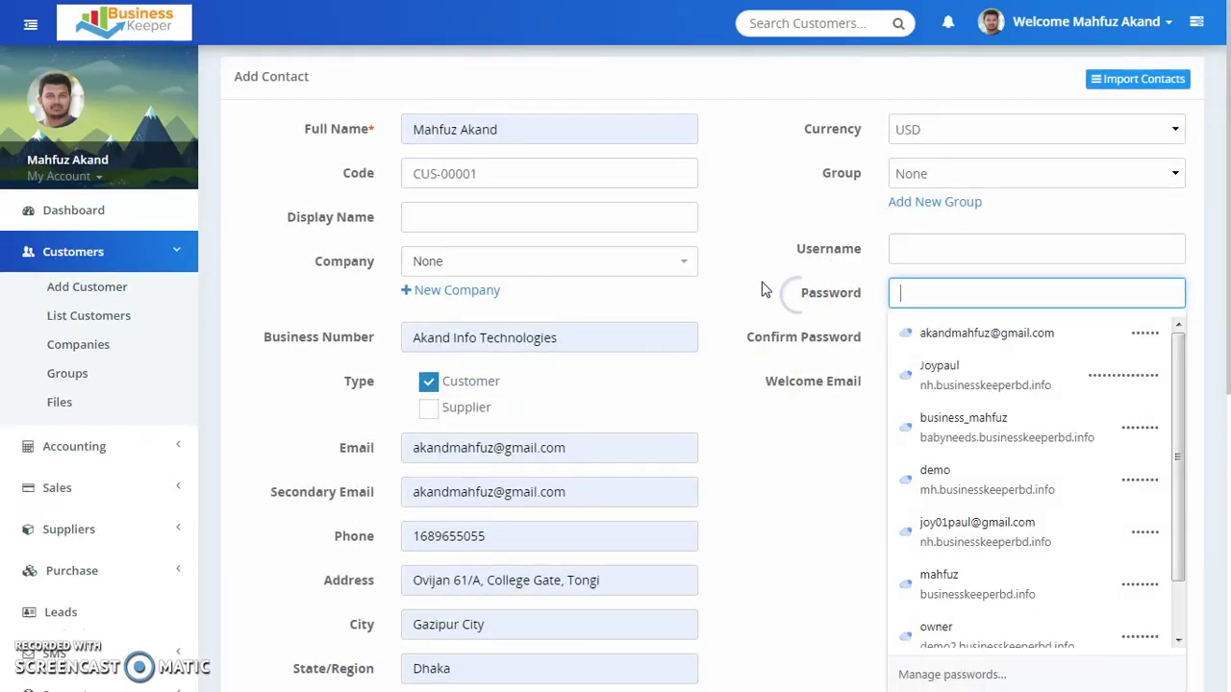
{"action": "left_click", "coordinate": [762, 288]}
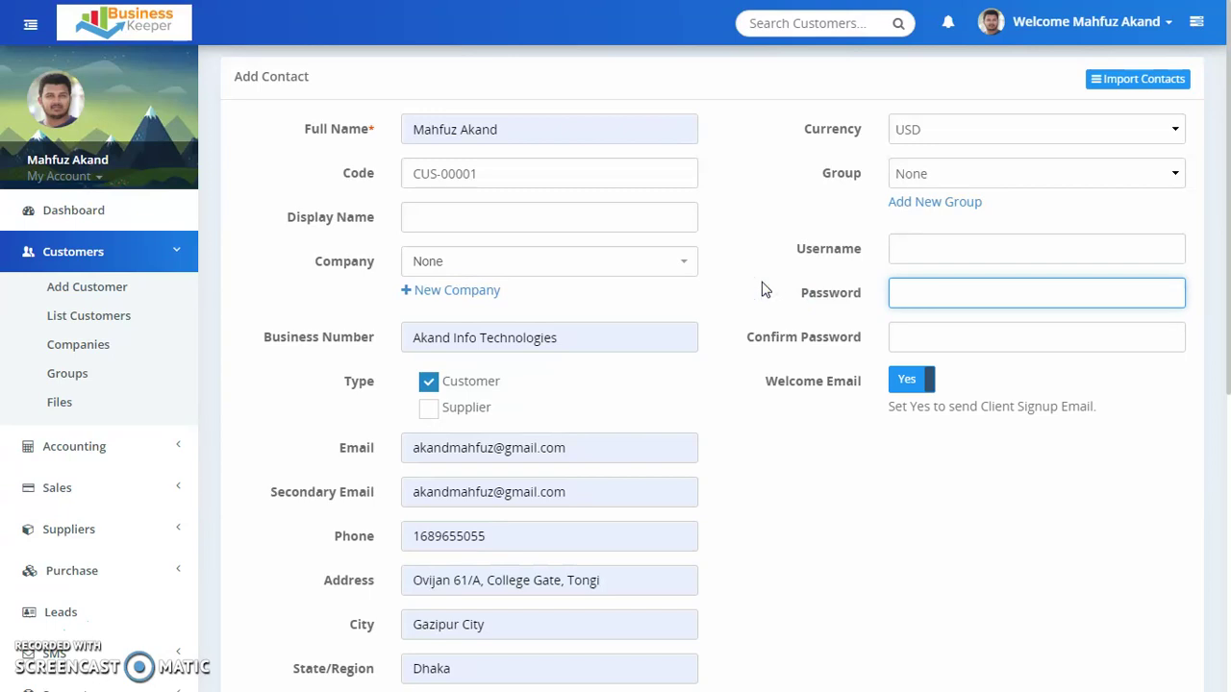
Keep USD as the contact's currency and save the new customer.
{"action": "left_click", "coordinate": [1132, 132]}
{"action": "left_click", "coordinate": [1126, 126]}
{"action": "left_click", "coordinate": [769, 476]}
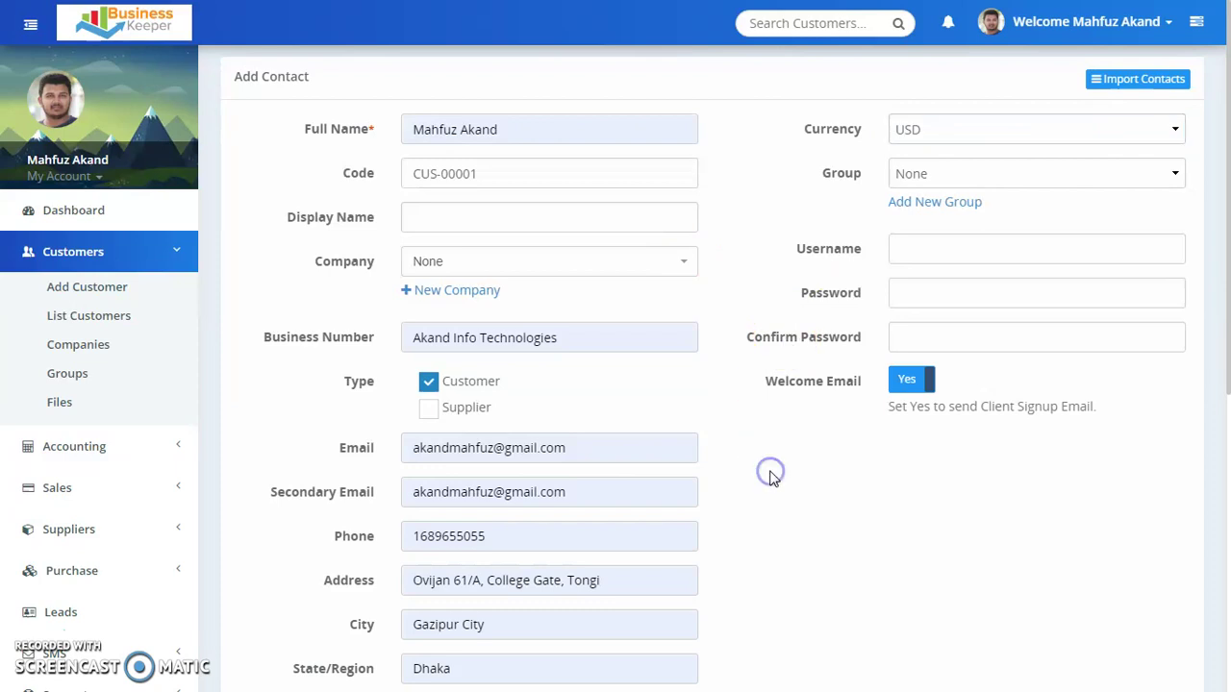
{"action": "scroll", "coordinate": [860, 486], "scroll_direction": "down", "scroll_amount": 5}
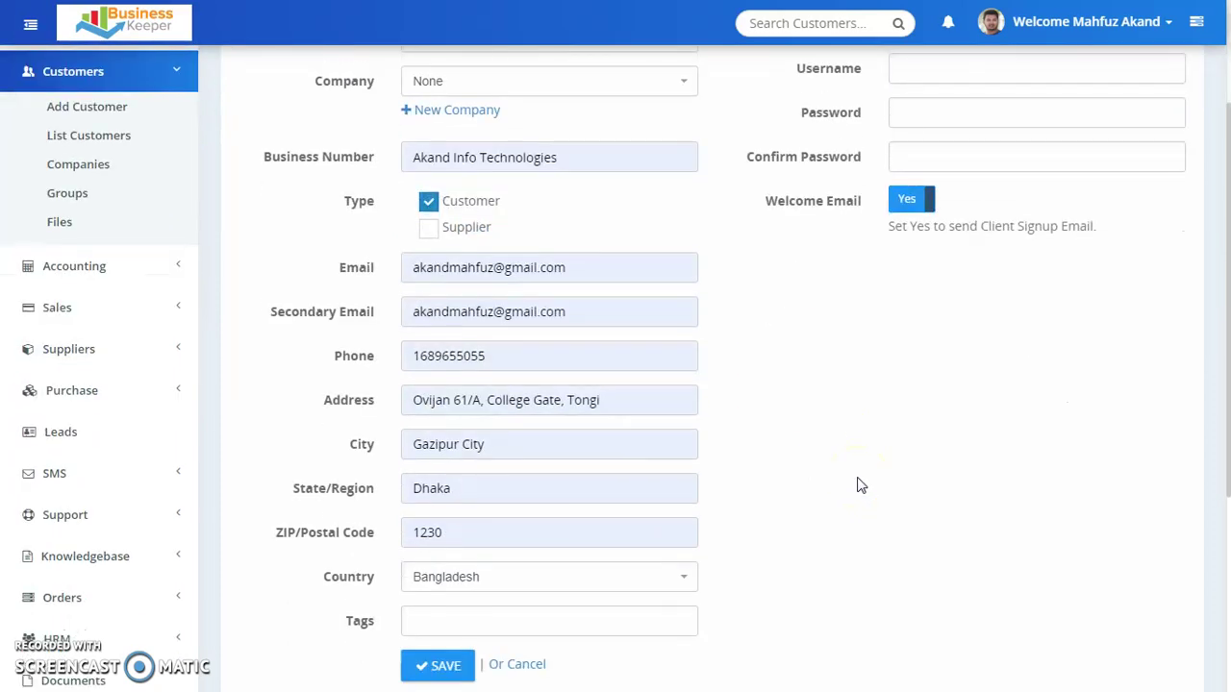
{"action": "left_click", "coordinate": [434, 394]}
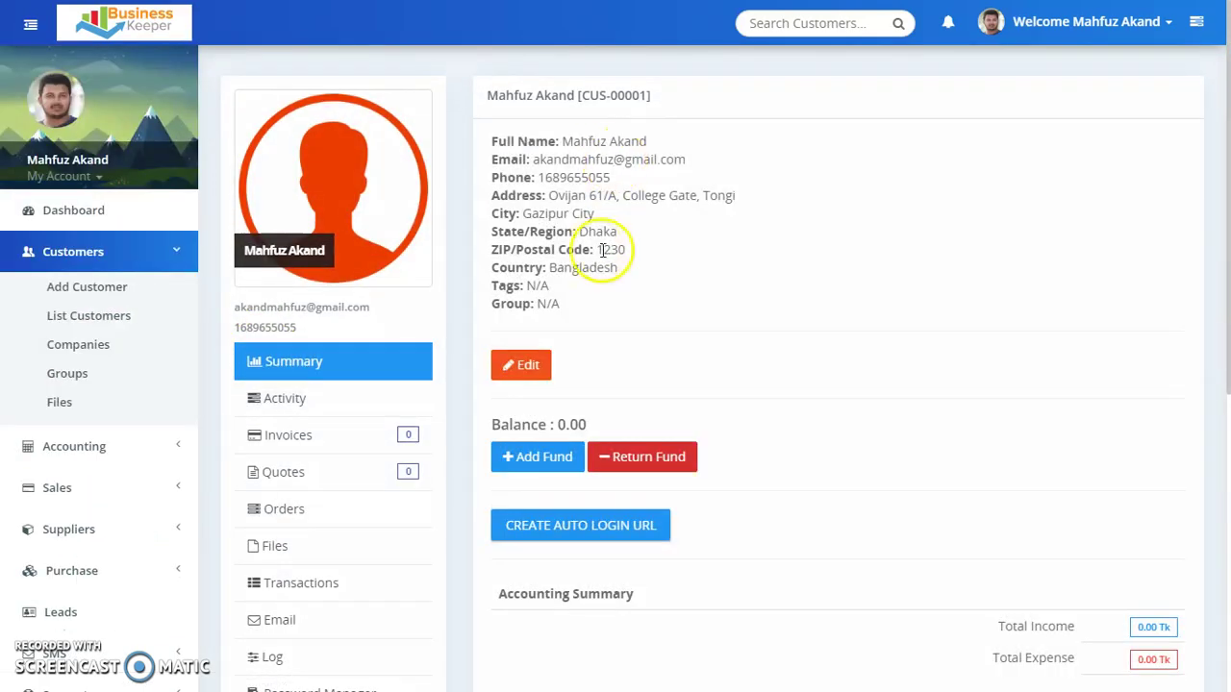
Review the new customer's profile, including contact details, Accounting Summary and the list of sections from Summary to More.
{"action": "triple_click", "coordinate": [504, 140]}
{"action": "triple_click", "coordinate": [577, 177]}
{"action": "double_click", "coordinate": [583, 268]}
{"action": "left_click", "coordinate": [822, 263]}
{"action": "scroll", "coordinate": [822, 263], "scroll_direction": "down", "scroll_amount": 3}
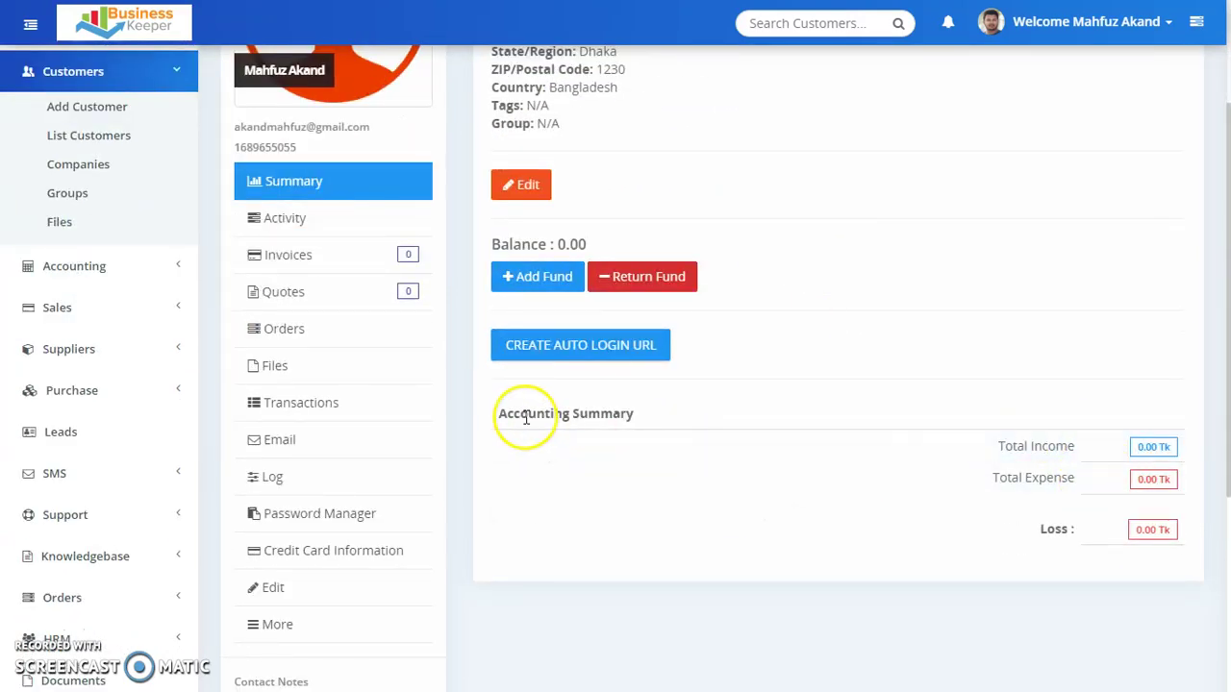
{"action": "left_click_drag", "start_coordinate": [514, 414], "coordinate": [716, 410]}
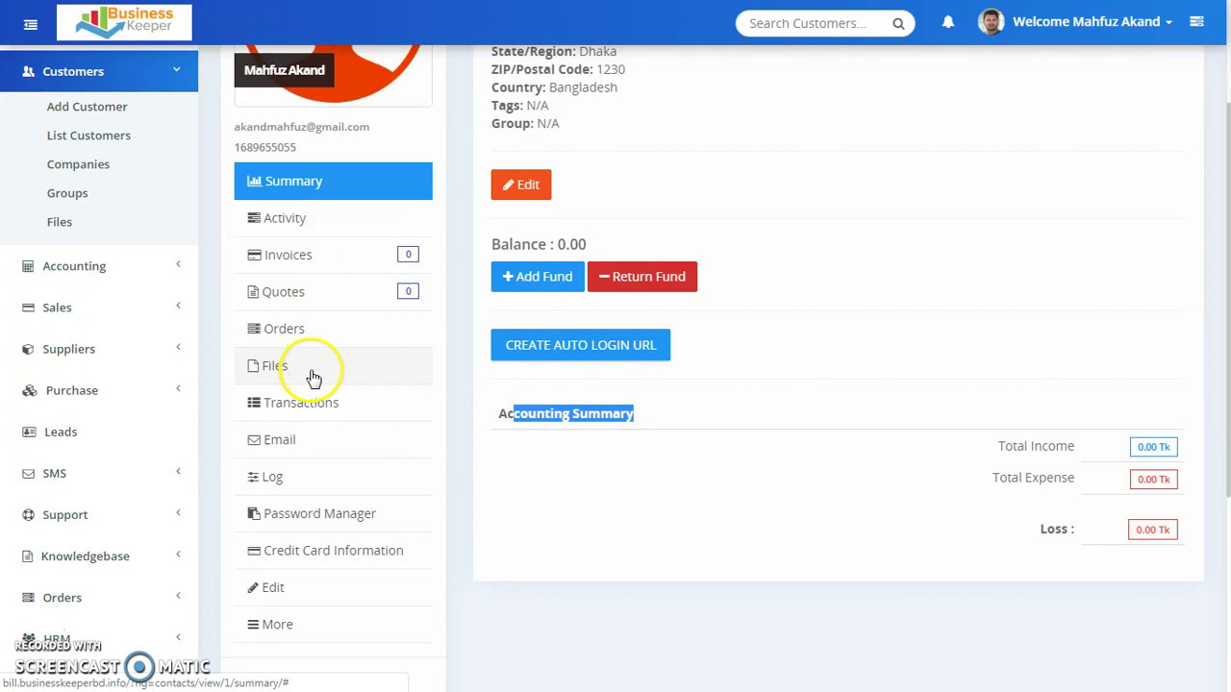
{"action": "scroll", "coordinate": [332, 449], "scroll_direction": "down", "scroll_amount": 1}
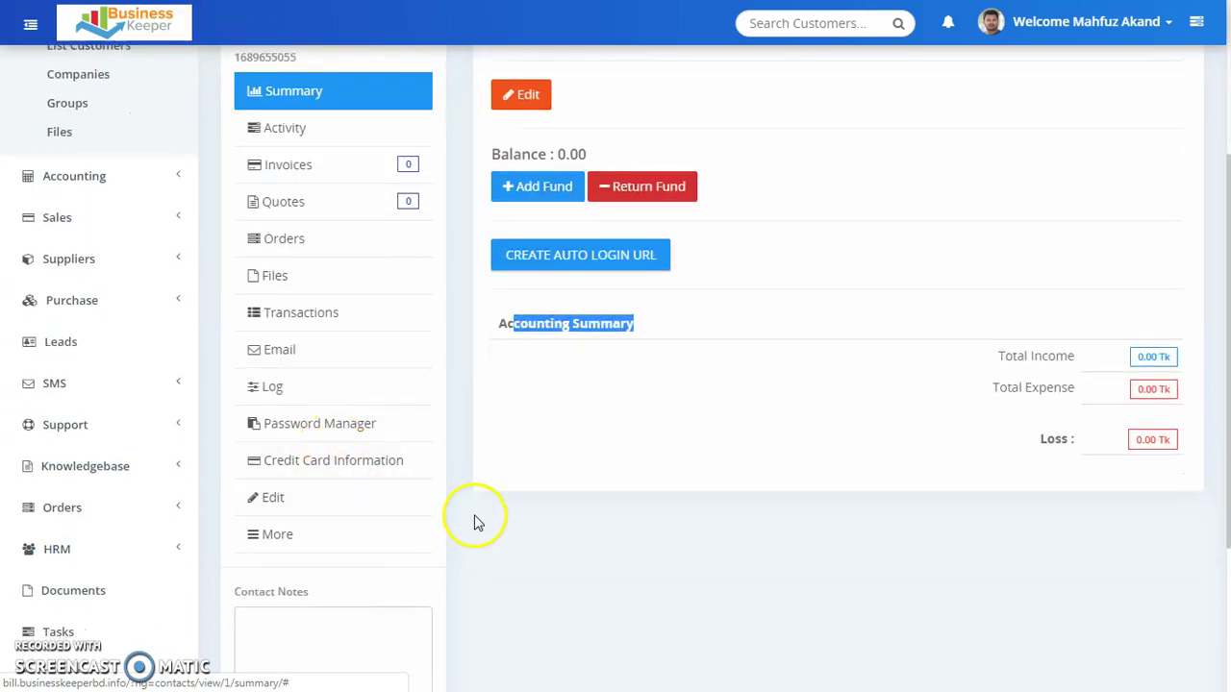
{"action": "scroll", "coordinate": [406, 486], "scroll_direction": "down", "scroll_amount": 1}
{"action": "scroll", "coordinate": [407, 486], "scroll_direction": "up", "scroll_amount": 3}
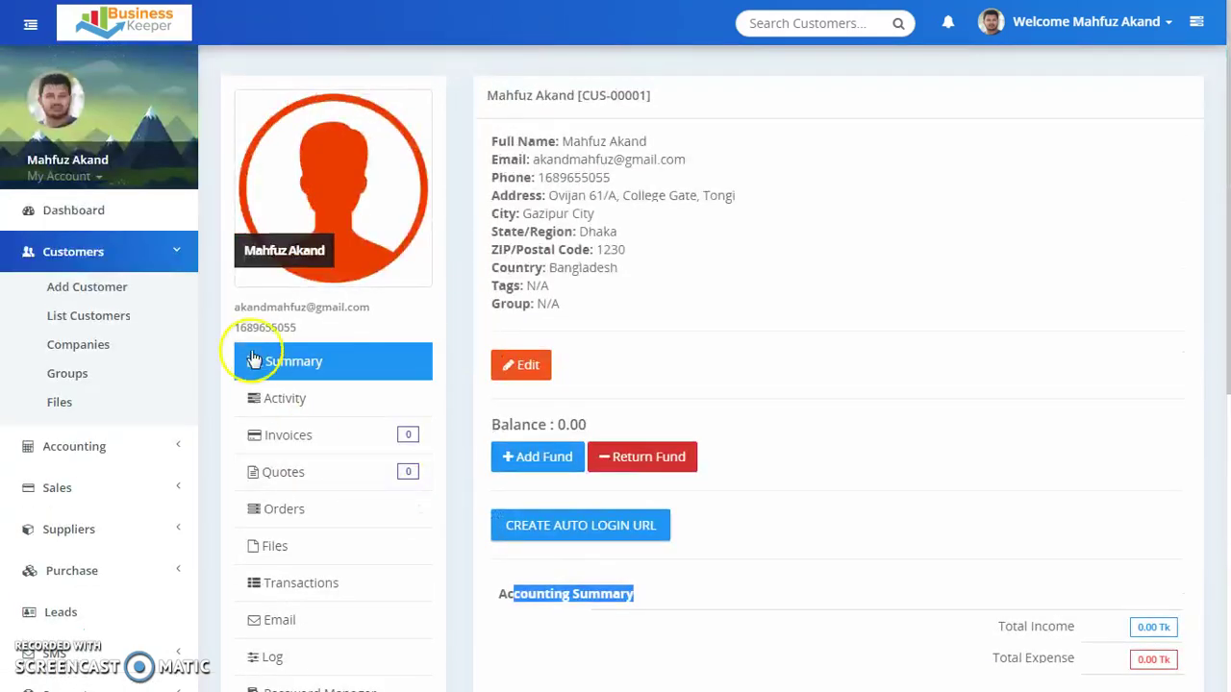
Start a new accounting account and enter Cash in Hand as its title.
{"action": "scroll", "coordinate": [101, 349], "scroll_direction": "down", "scroll_amount": 1}
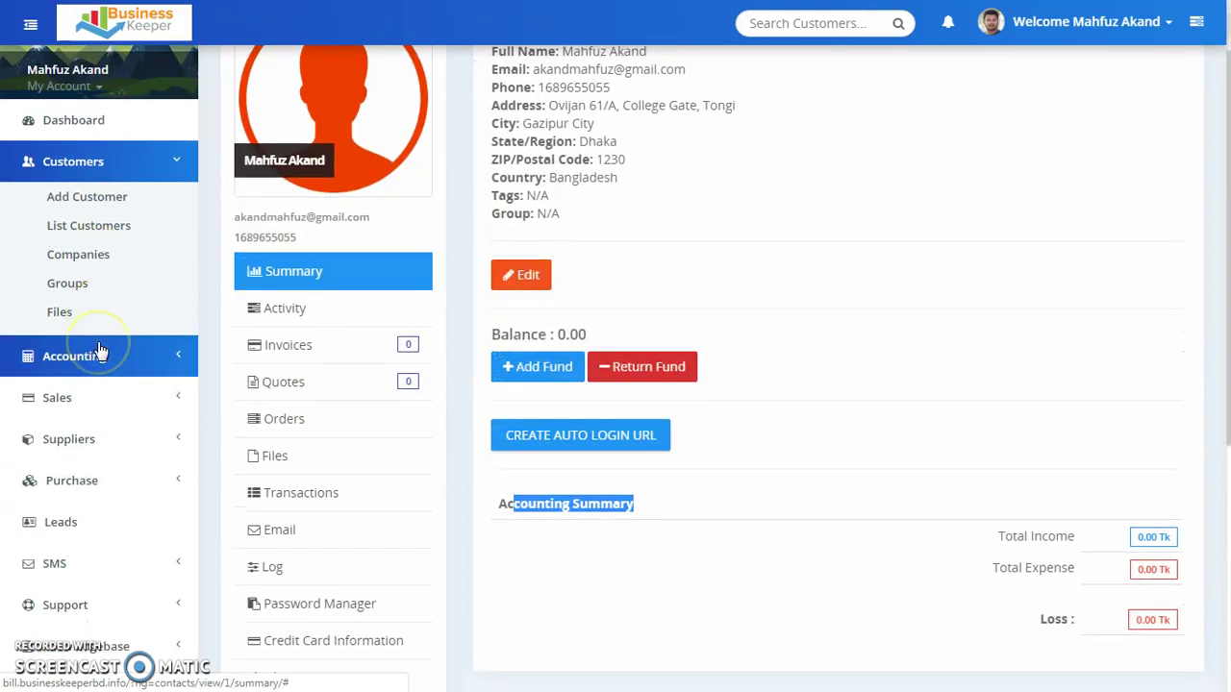
{"action": "left_click", "coordinate": [178, 358]}
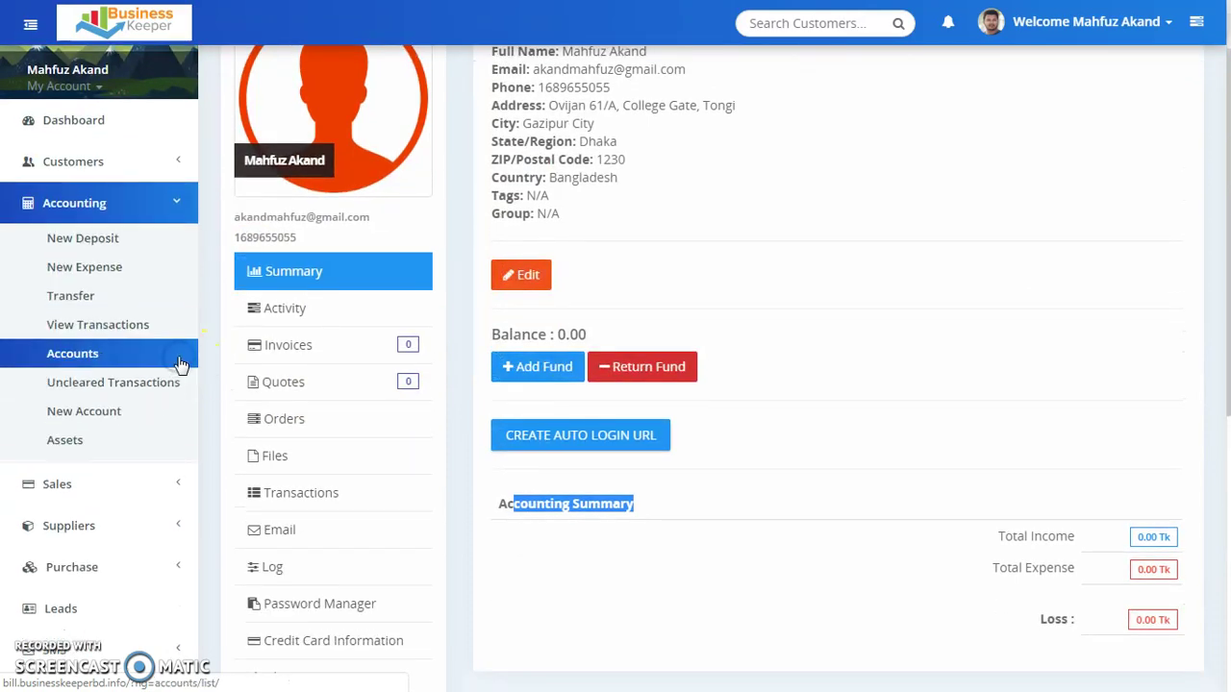
{"action": "left_click", "coordinate": [96, 414]}
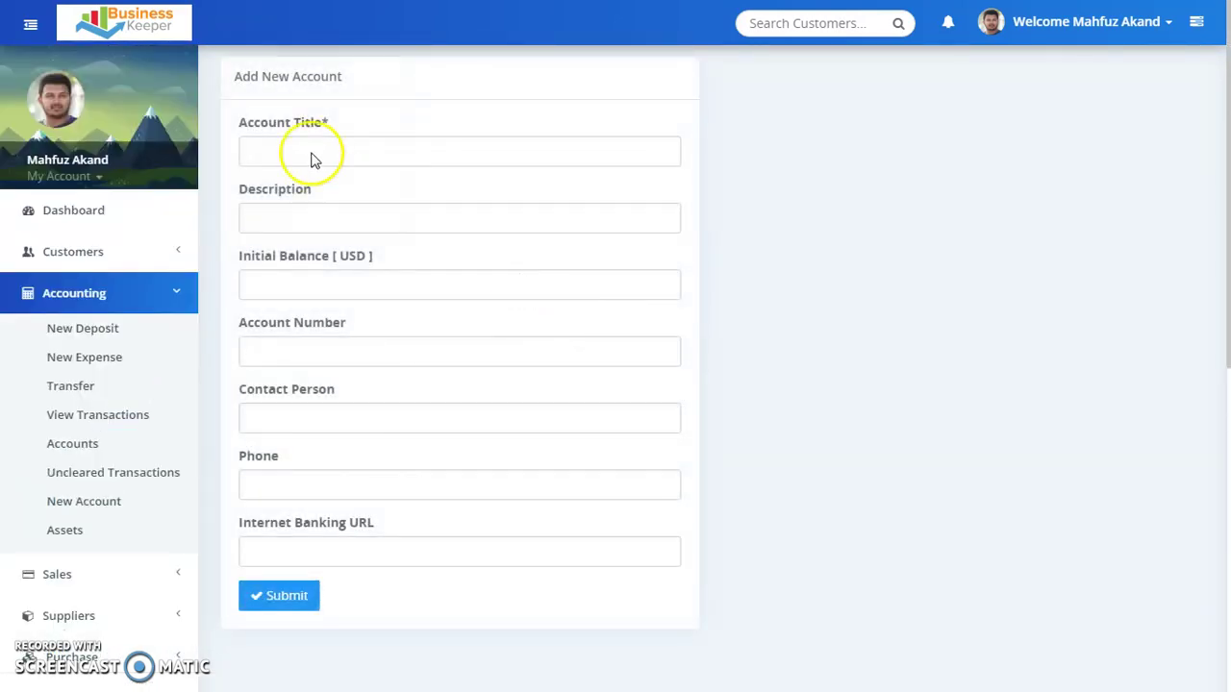
{"action": "left_click", "coordinate": [310, 149]}
{"action": "type", "text": "Cash in Hand"}
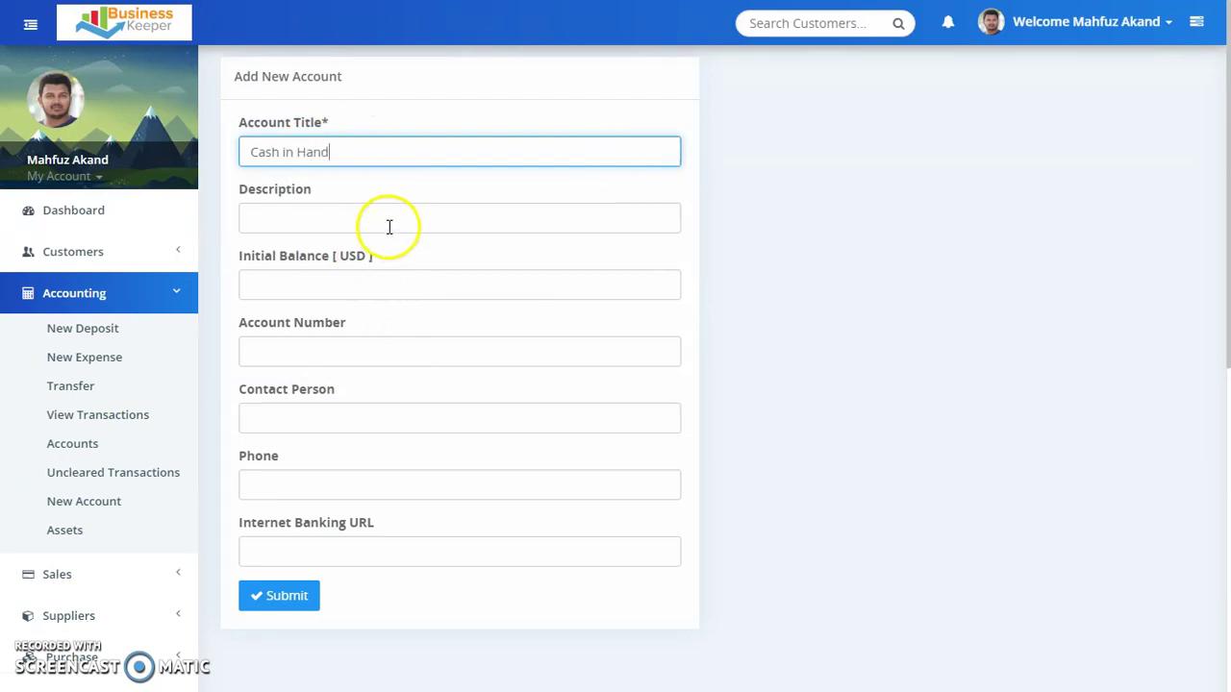
Describe the new account as Hand Cash, set its initial balance to $0.00 and save it without an account number.
{"action": "left_click", "coordinate": [389, 226]}
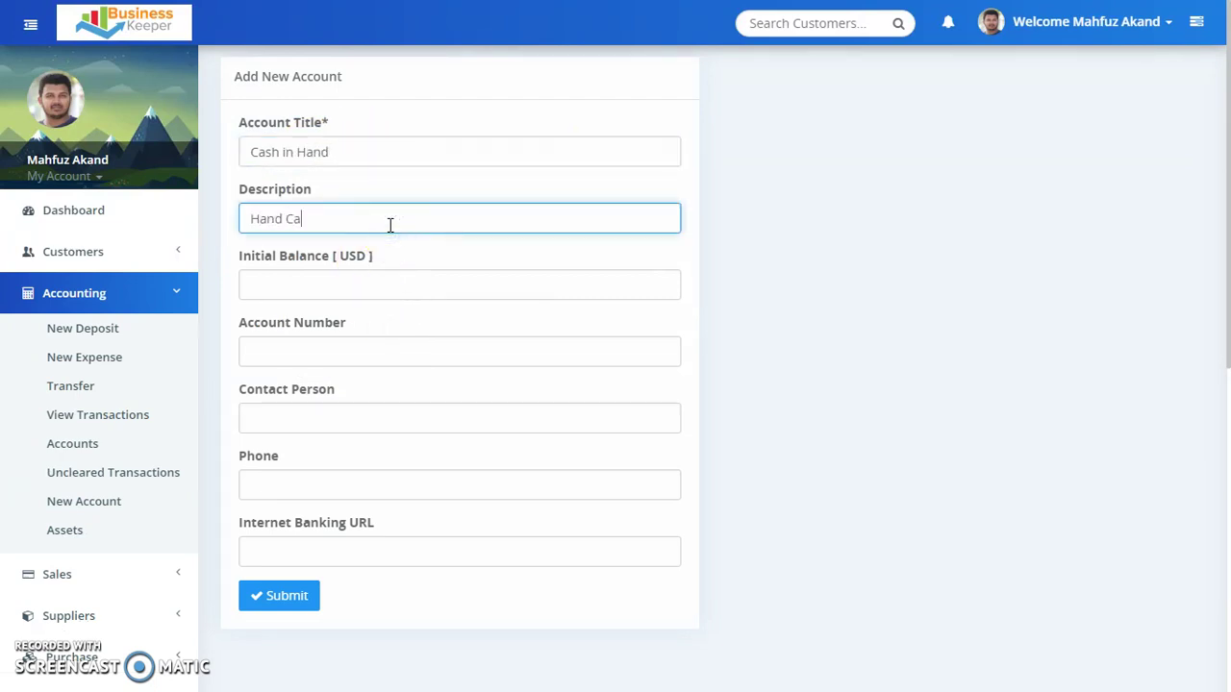
{"action": "left_click", "coordinate": [423, 275]}
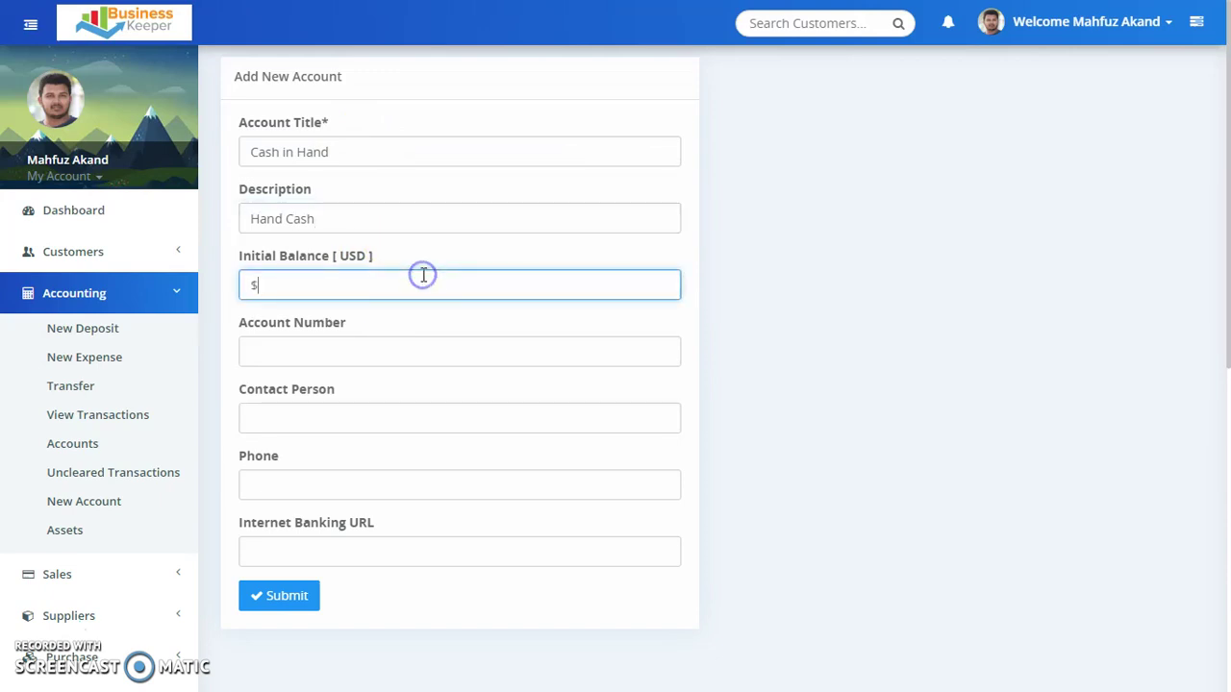
{"action": "left_click", "coordinate": [873, 282]}
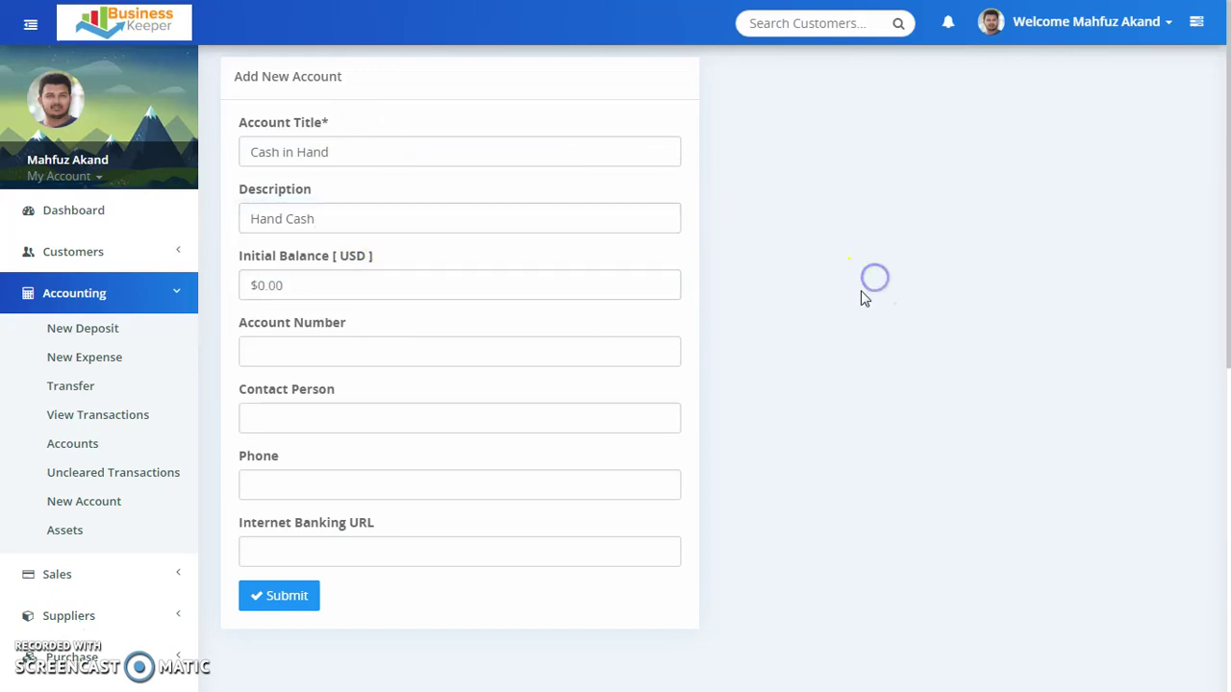
{"action": "left_click", "coordinate": [345, 339]}
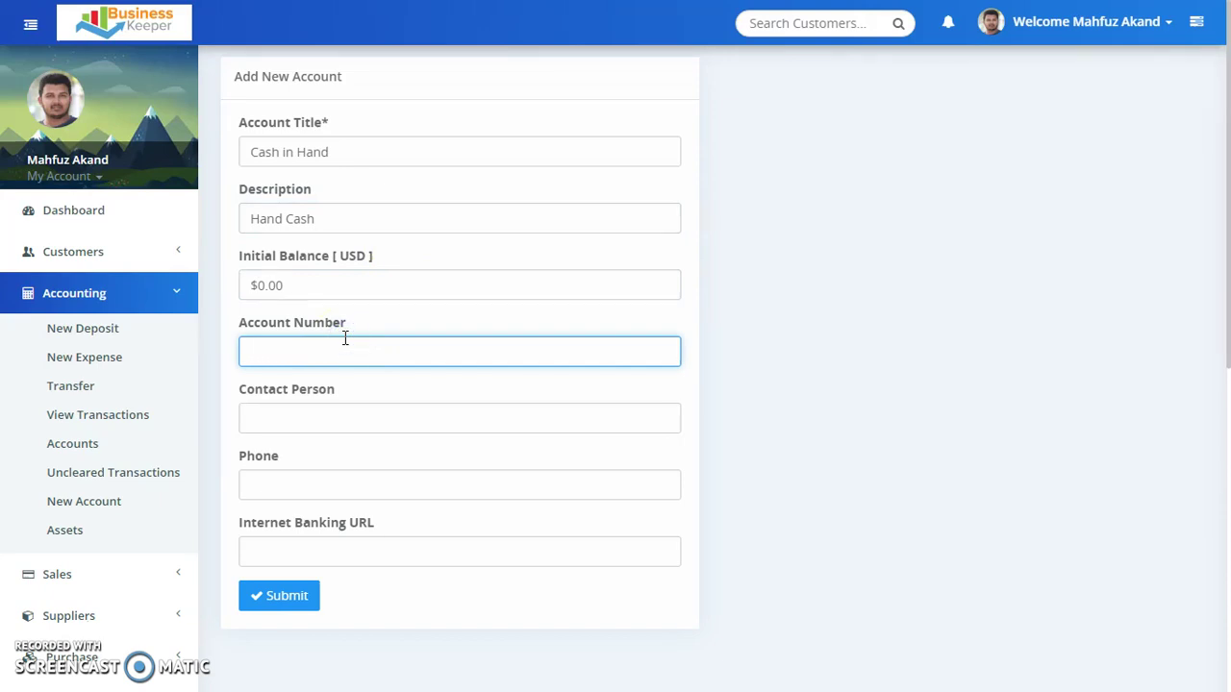
{"action": "left_click", "coordinate": [798, 541]}
{"action": "left_click", "coordinate": [312, 593]}
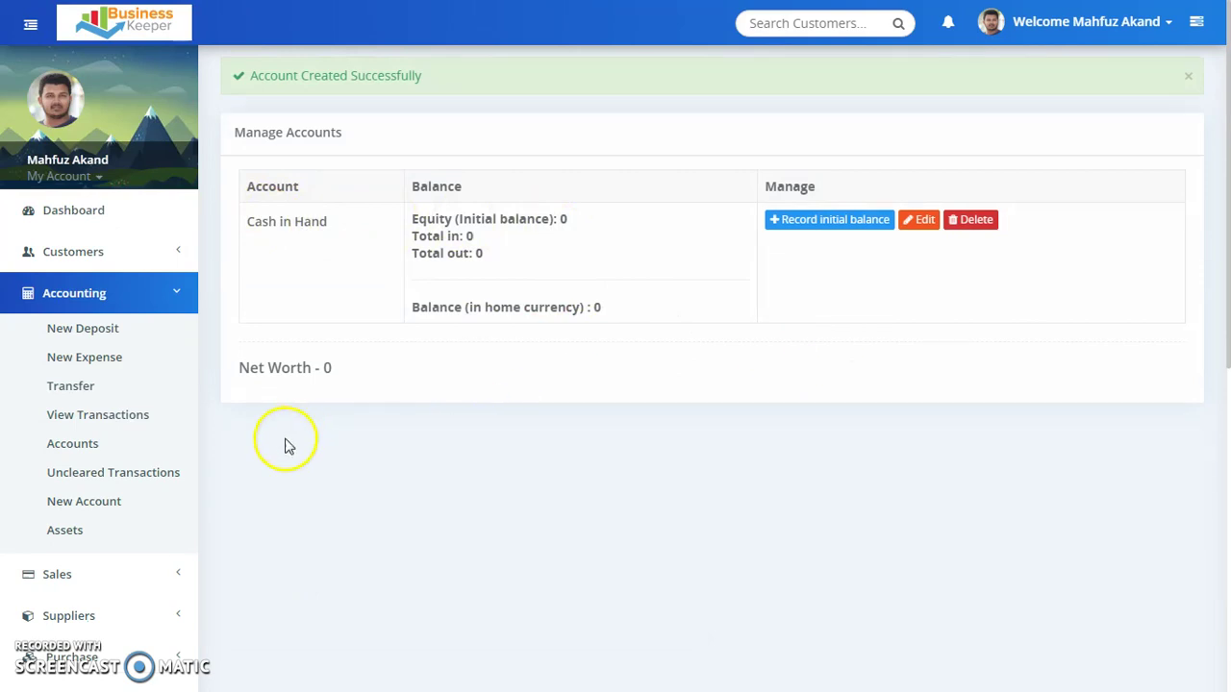
Create another account titled UCB bank with an initial balance of $3.
{"action": "left_click", "coordinate": [93, 509]}
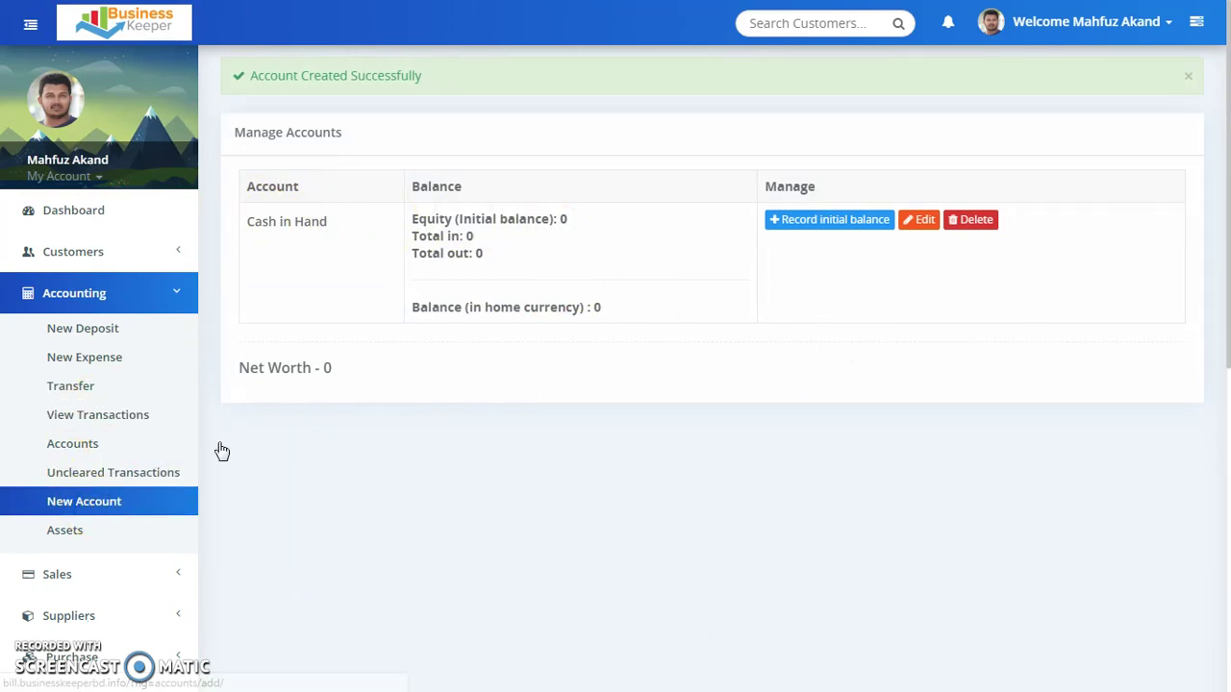
{"action": "left_click", "coordinate": [330, 149]}
{"action": "type", "text": "UCB bank"}
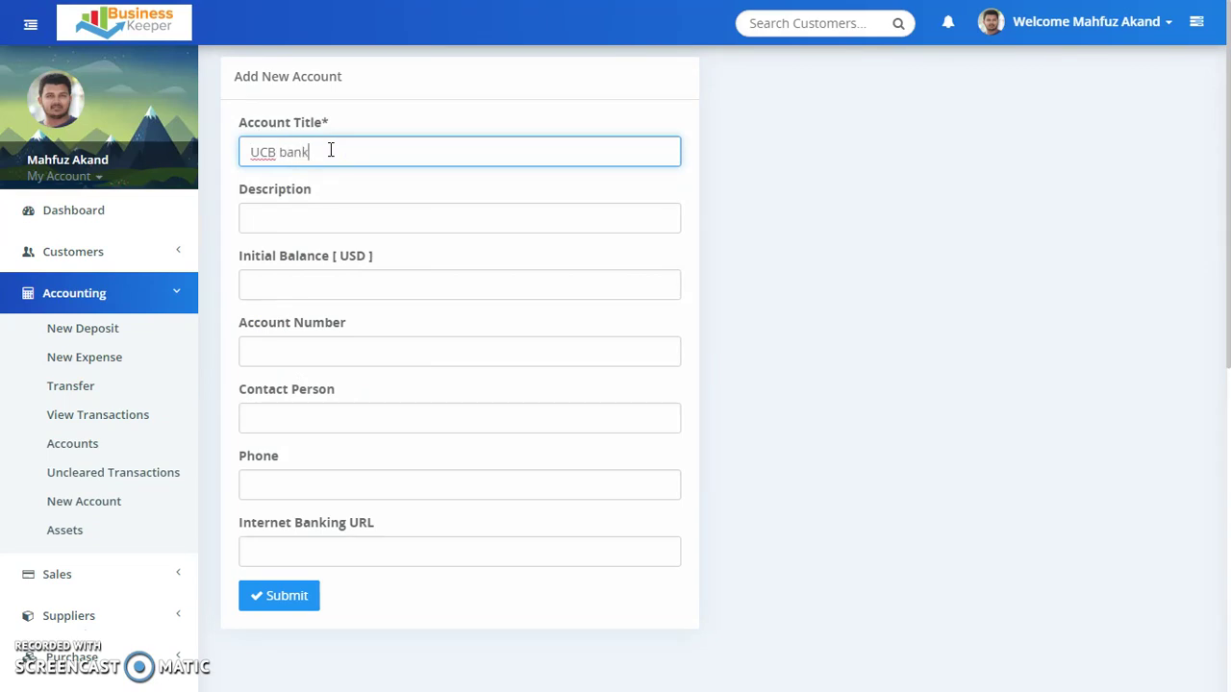
{"action": "left_click", "coordinate": [346, 277]}
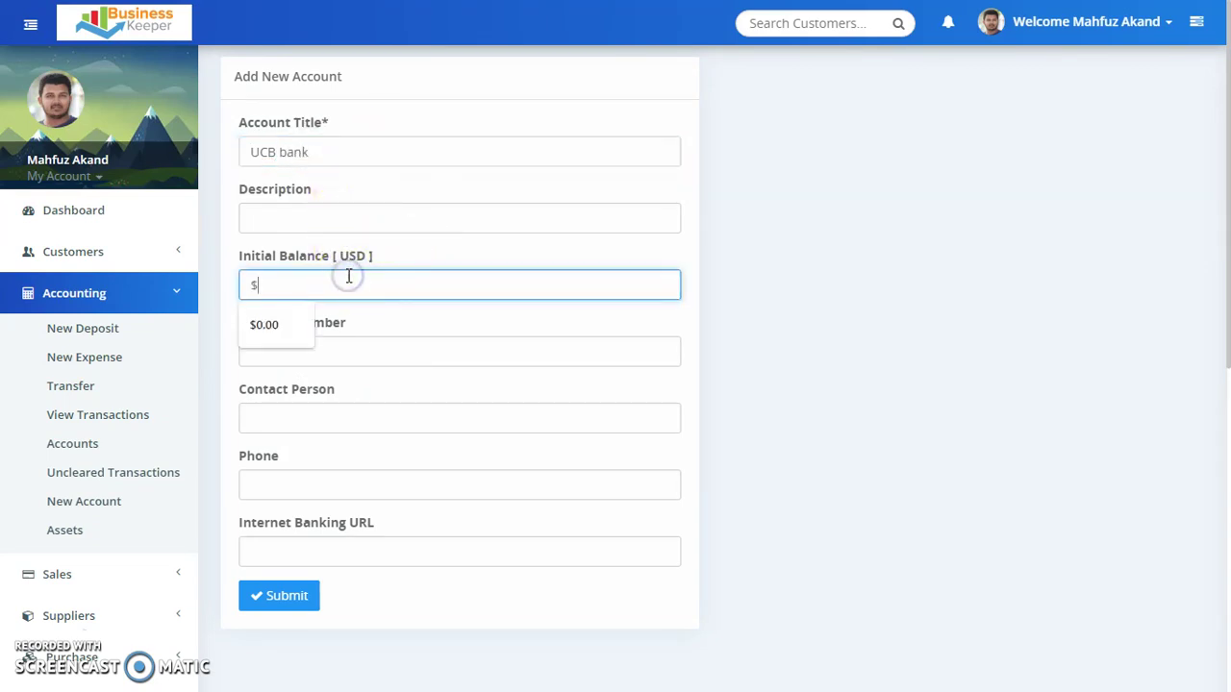
{"action": "key", "text": "Return"}
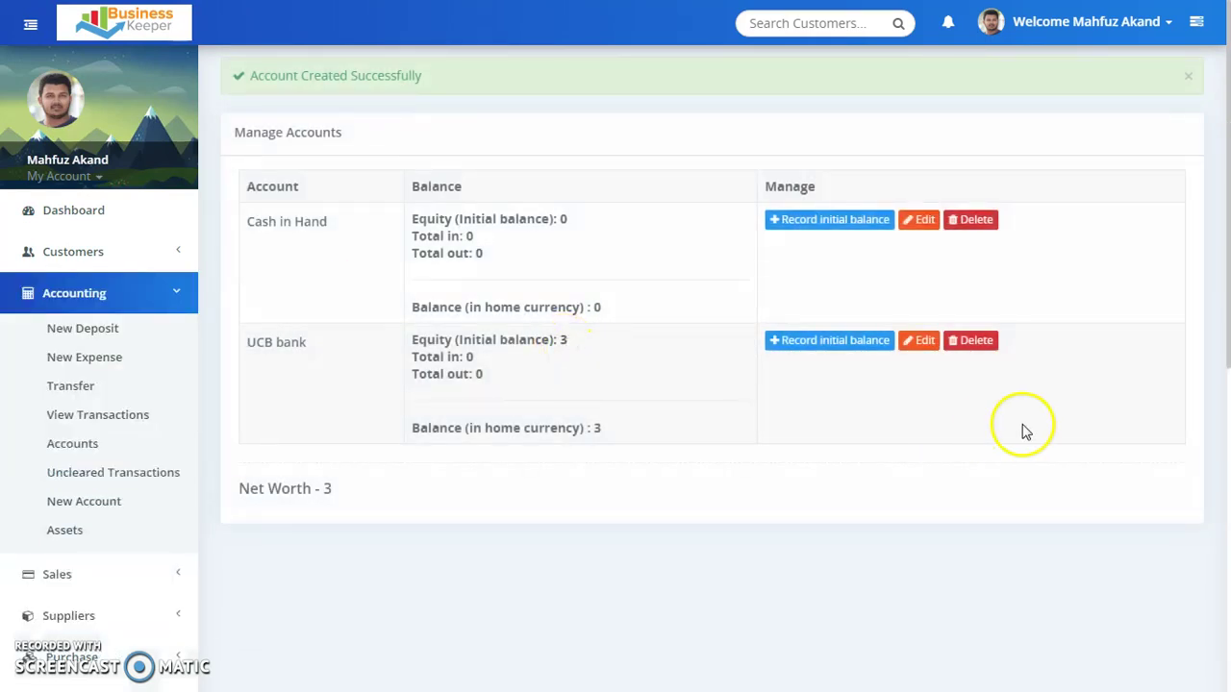
View the edit form of the UCB bank account and return to the accounts list.
{"action": "left_click", "coordinate": [918, 342]}
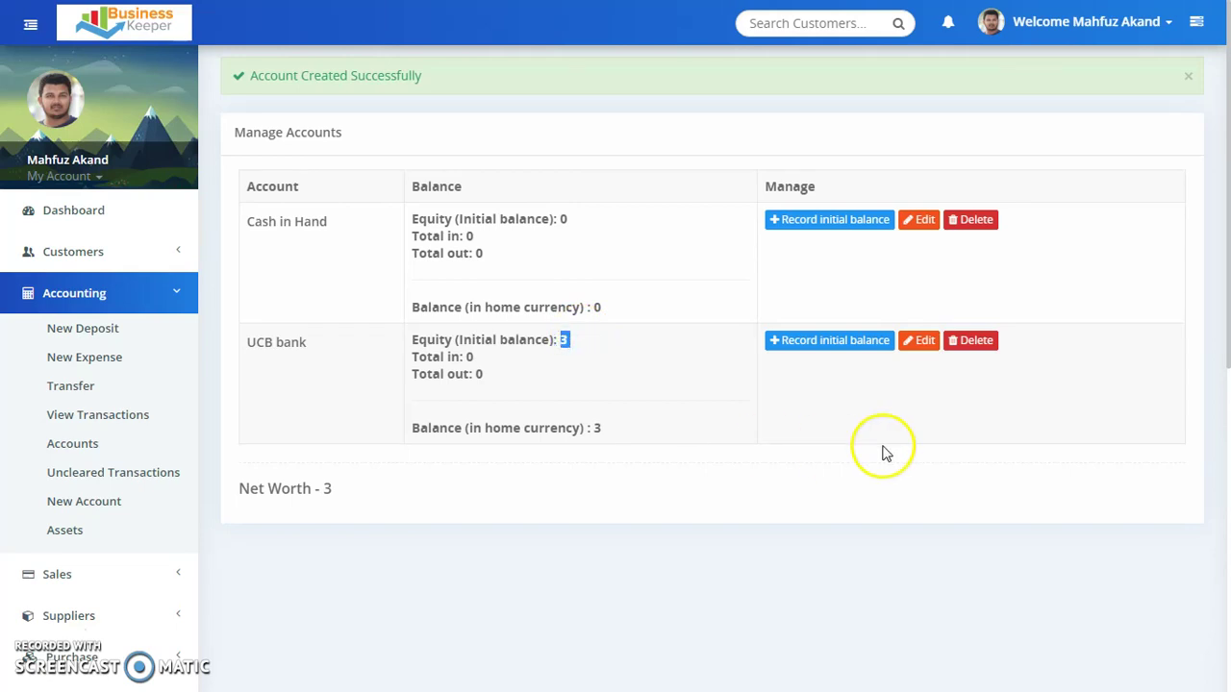
{"action": "left_click", "coordinate": [925, 344]}
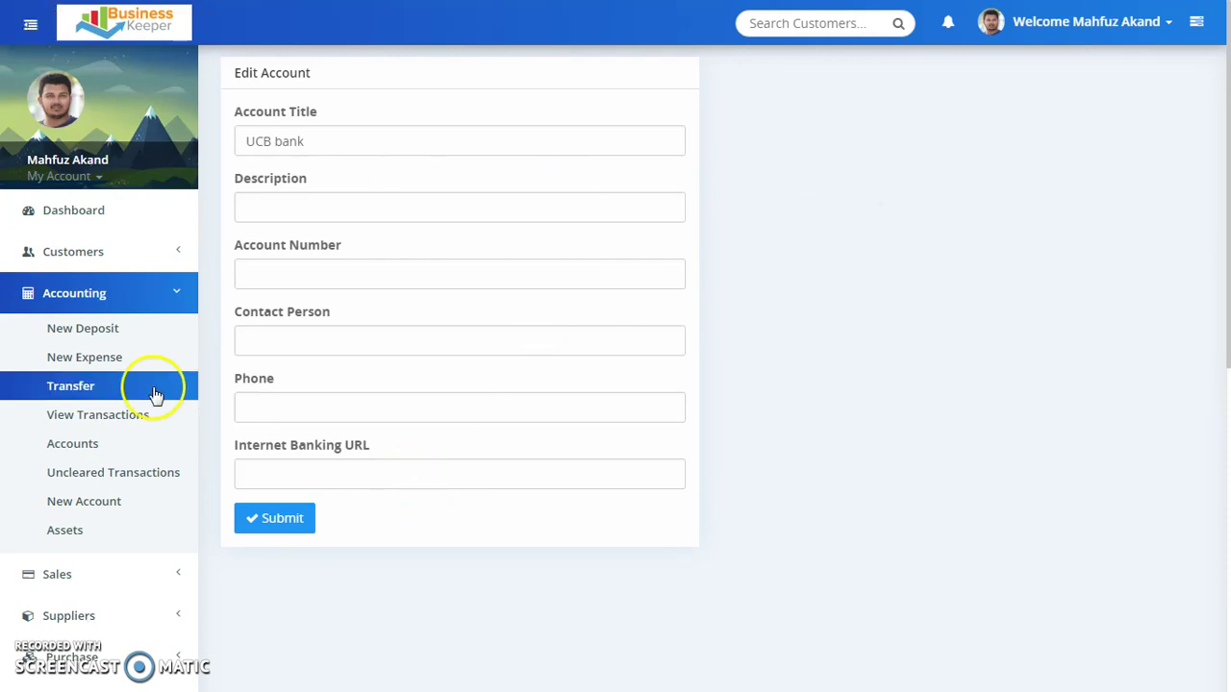
{"action": "left_click", "coordinate": [70, 446]}
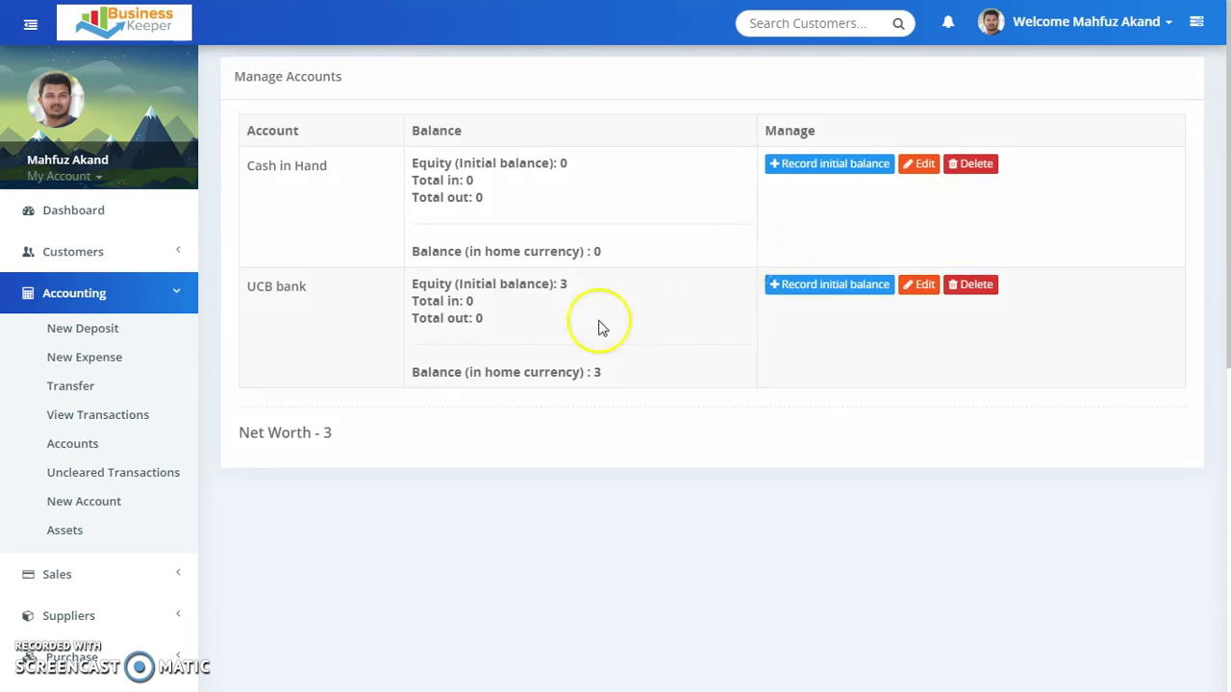
Return to the dashboard, open the new product form and examine its fields from name to weight.
{"action": "left_click", "coordinate": [96, 223]}
{"action": "left_click", "coordinate": [224, 295]}
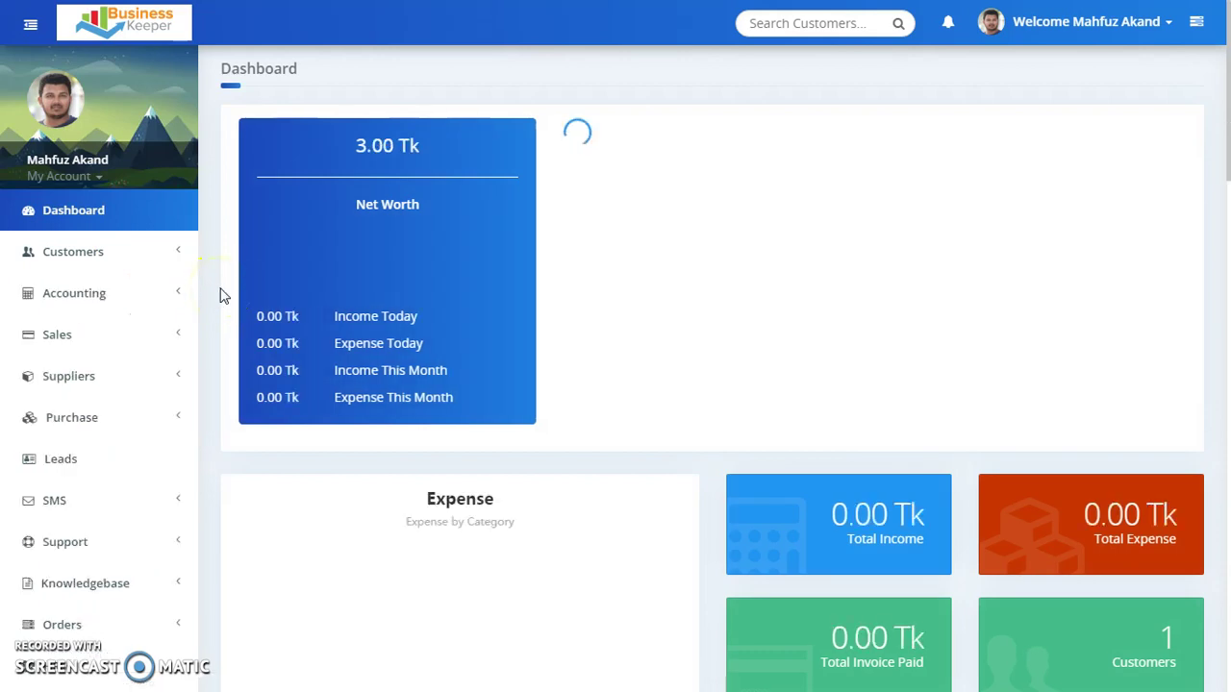
{"action": "scroll", "coordinate": [220, 298], "scroll_direction": "down", "scroll_amount": 2}
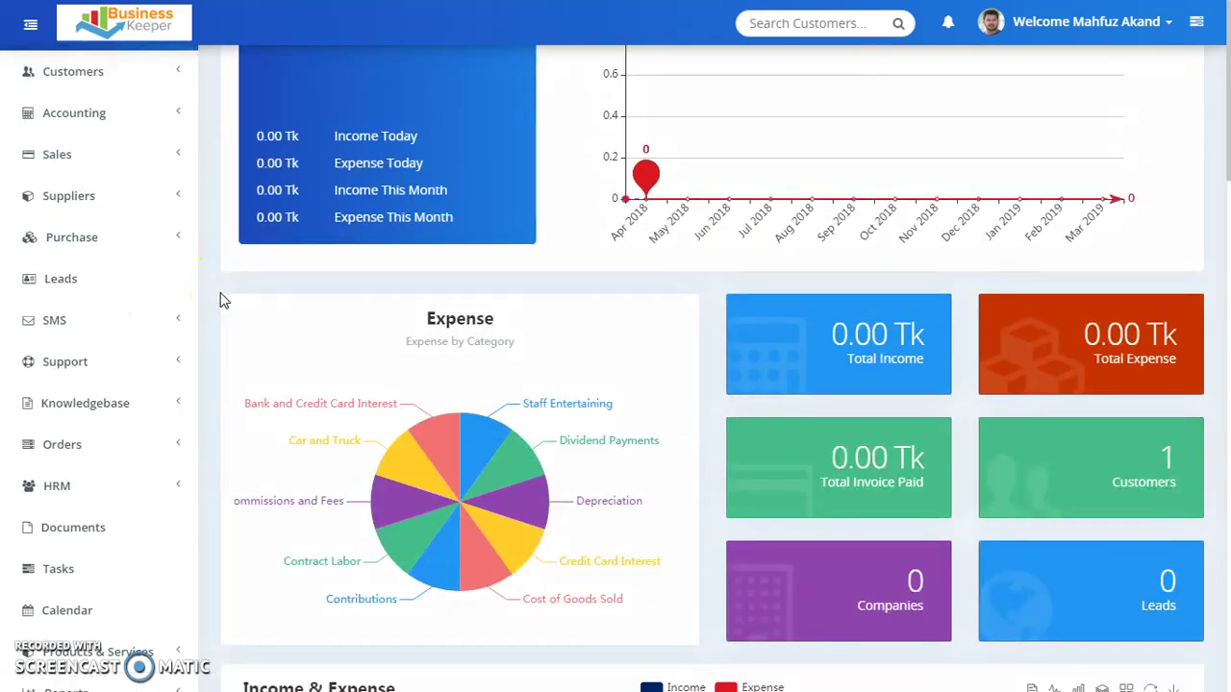
{"action": "scroll", "coordinate": [151, 399], "scroll_direction": "down", "scroll_amount": 2}
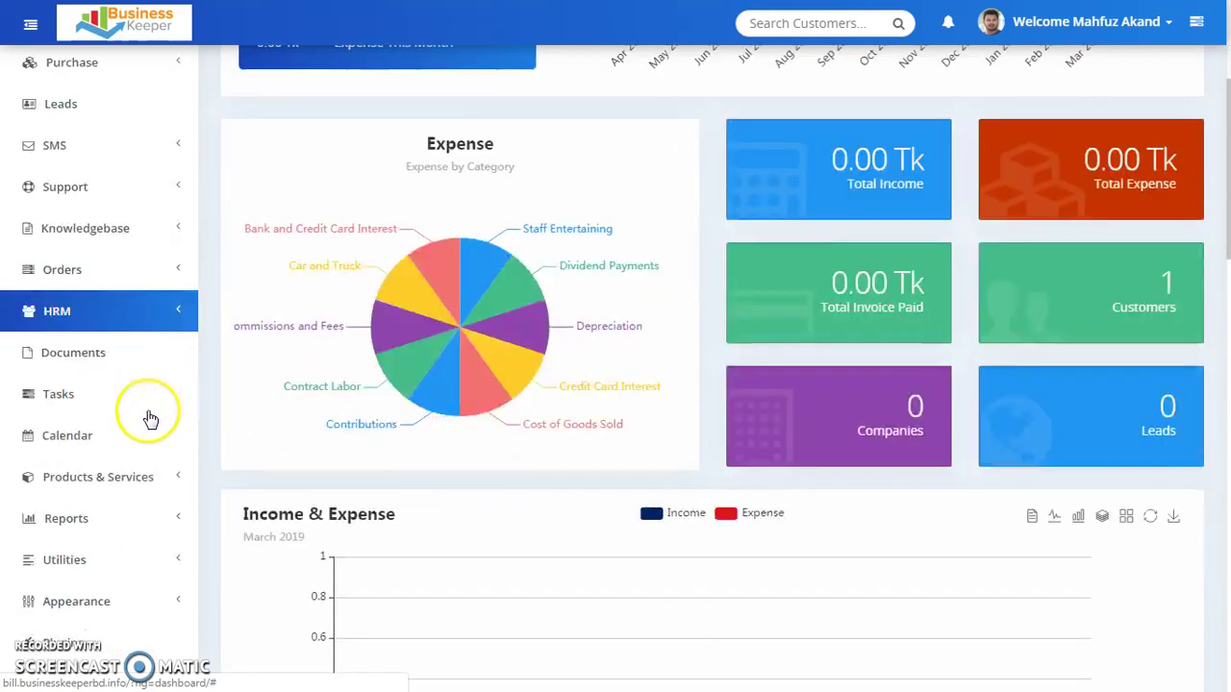
{"action": "scroll", "coordinate": [151, 414], "scroll_direction": "down", "scroll_amount": 1}
{"action": "left_click", "coordinate": [146, 385]}
{"action": "left_click", "coordinate": [85, 447]}
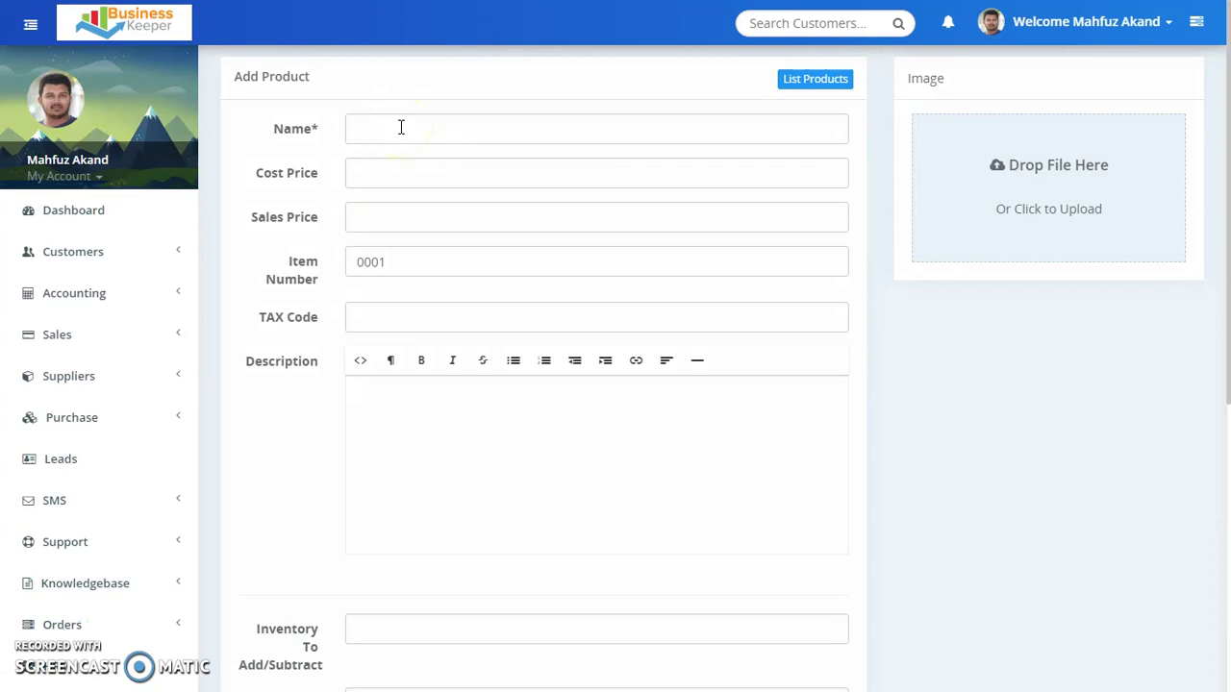
{"action": "scroll", "coordinate": [242, 440], "scroll_direction": "down", "scroll_amount": 2}
{"action": "scroll", "coordinate": [109, 407], "scroll_direction": "down", "scroll_amount": 3}
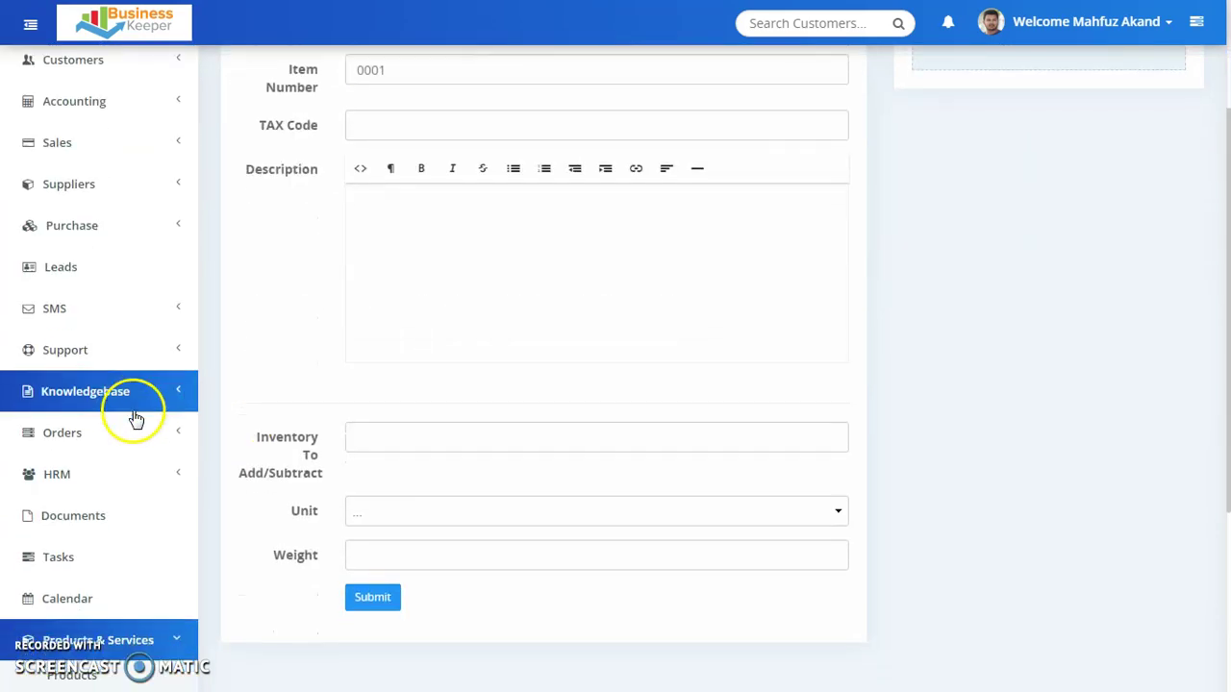
Add a new service named Computer Servicing with a sales price of Tk 1000.
{"action": "left_click", "coordinate": [106, 471]}
{"action": "left_click", "coordinate": [151, 577]}
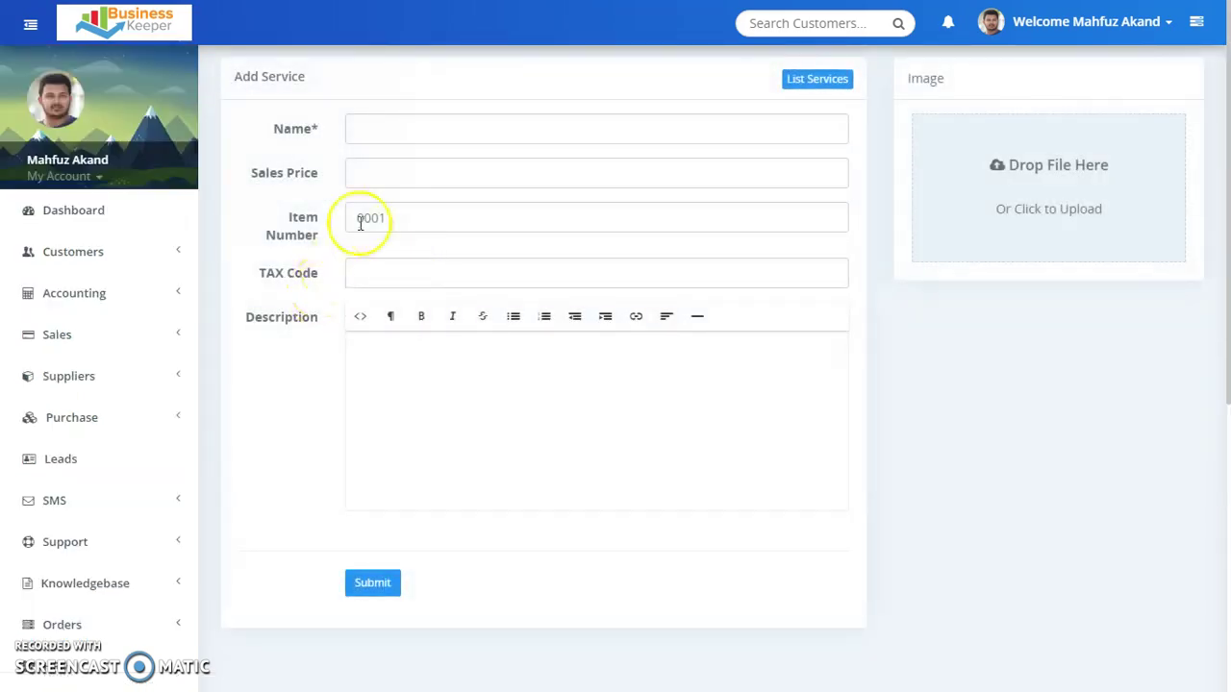
{"action": "left_click", "coordinate": [412, 139]}
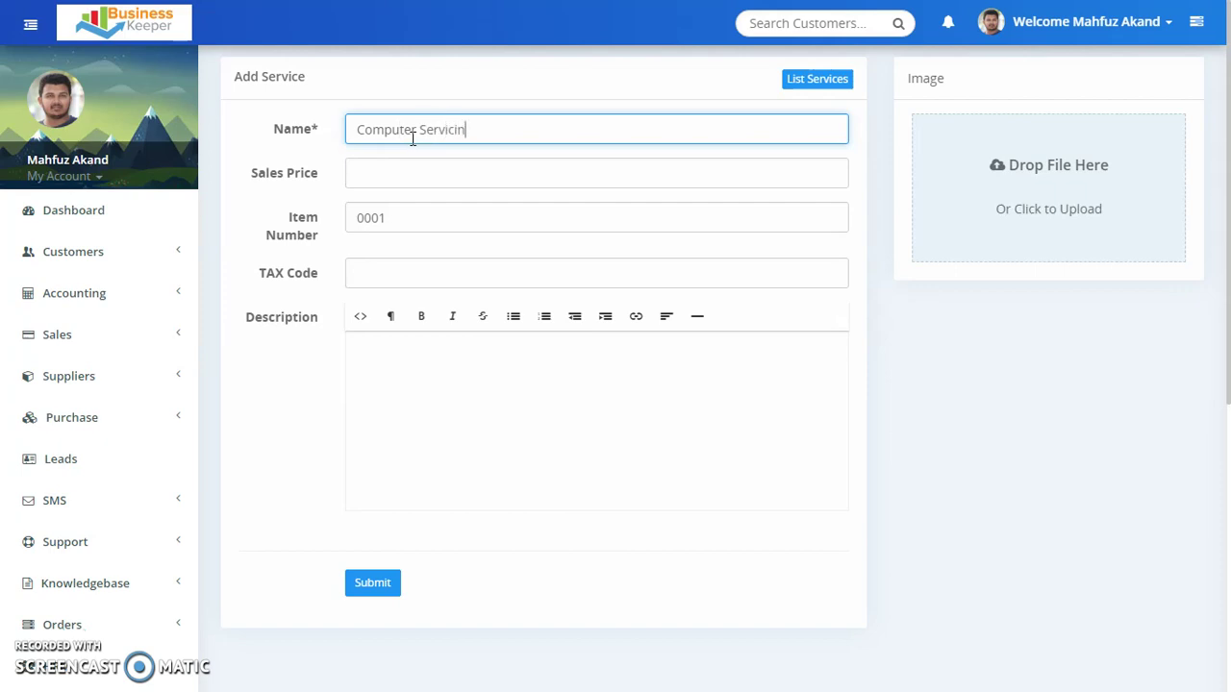
{"action": "left_click", "coordinate": [405, 169]}
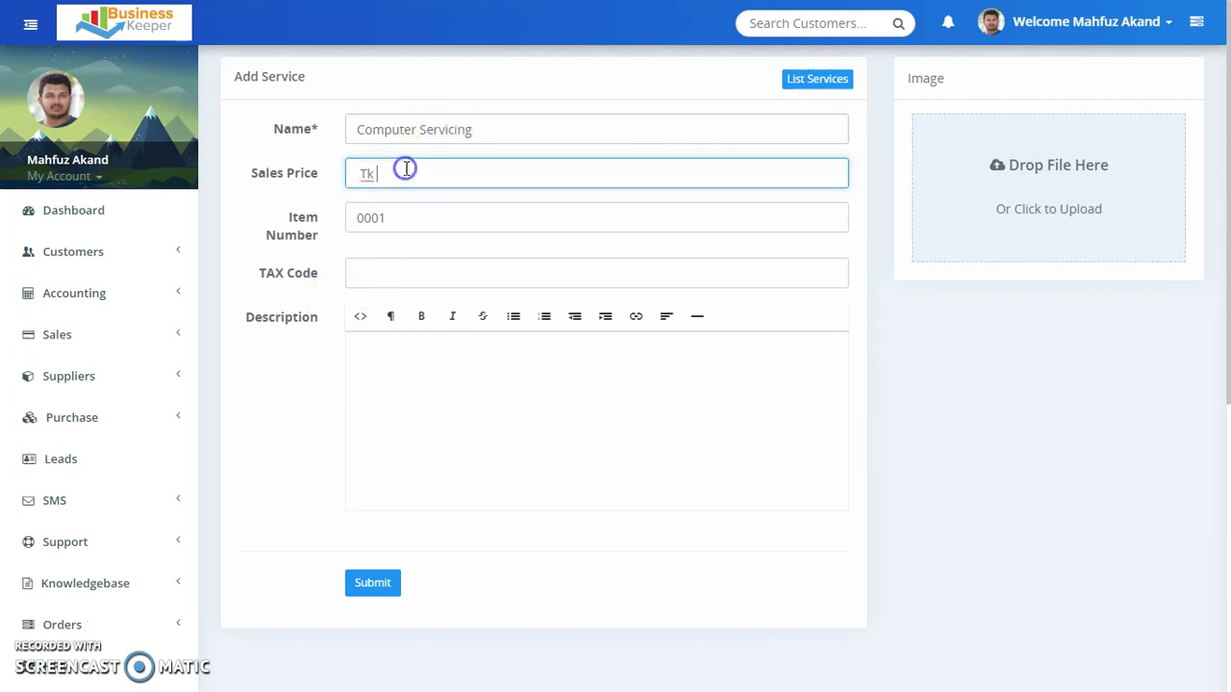
{"action": "type", "text": "1000"}
{"action": "left_click", "coordinate": [1028, 392]}
{"action": "left_click", "coordinate": [371, 584]}
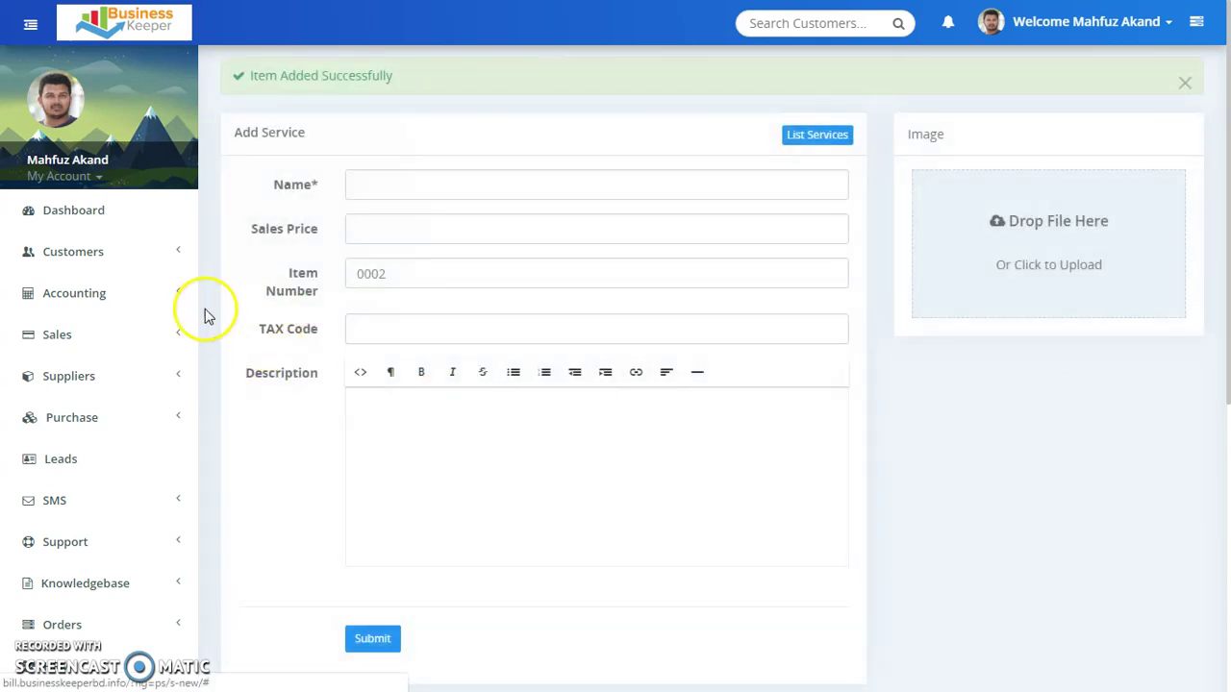
Add a second service named Car Rent with item number 0002.
{"action": "scroll", "coordinate": [253, 340], "scroll_direction": "down", "scroll_amount": 2}
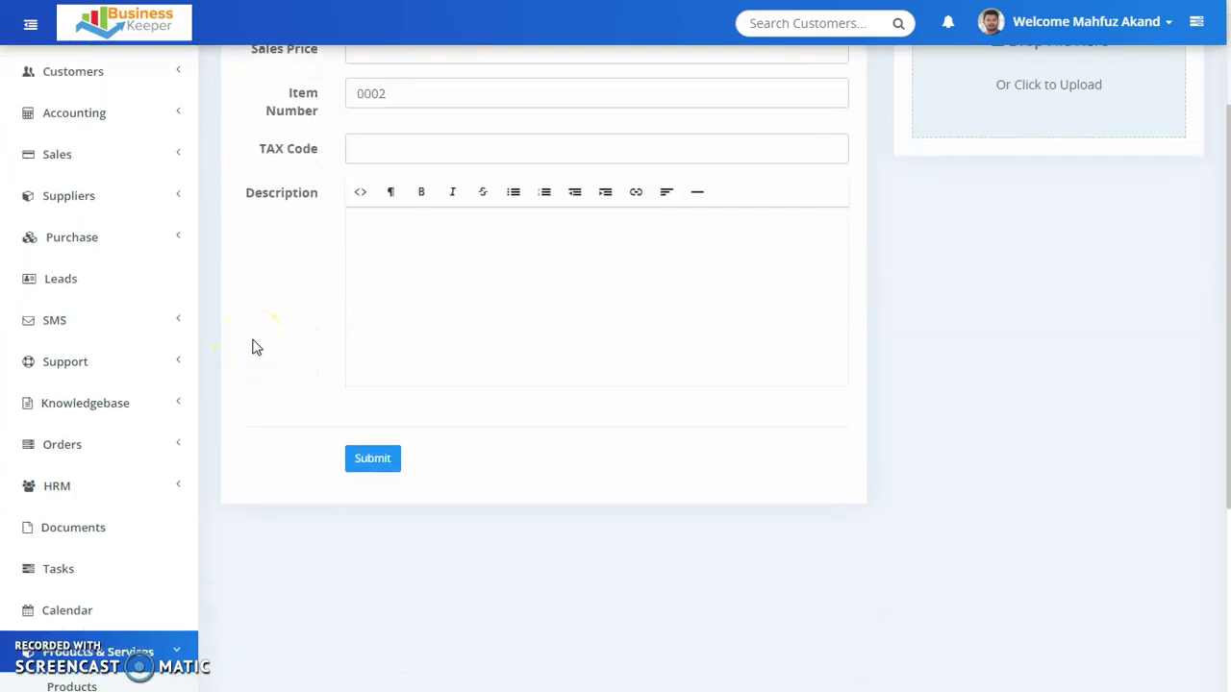
{"action": "scroll", "coordinate": [253, 348], "scroll_direction": "up", "scroll_amount": 2}
{"action": "left_click", "coordinate": [420, 183]}
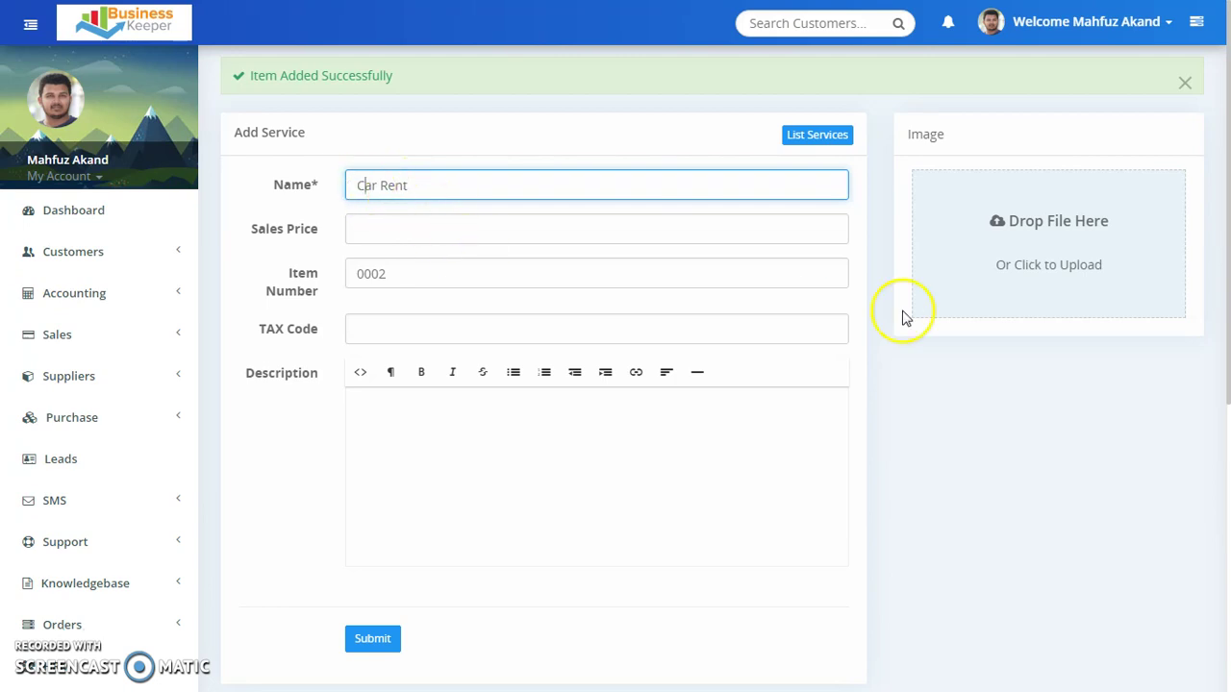
{"action": "left_click", "coordinate": [1032, 415]}
{"action": "scroll", "coordinate": [1032, 414], "scroll_direction": "down", "scroll_amount": 3}
{"action": "left_click", "coordinate": [360, 365]}
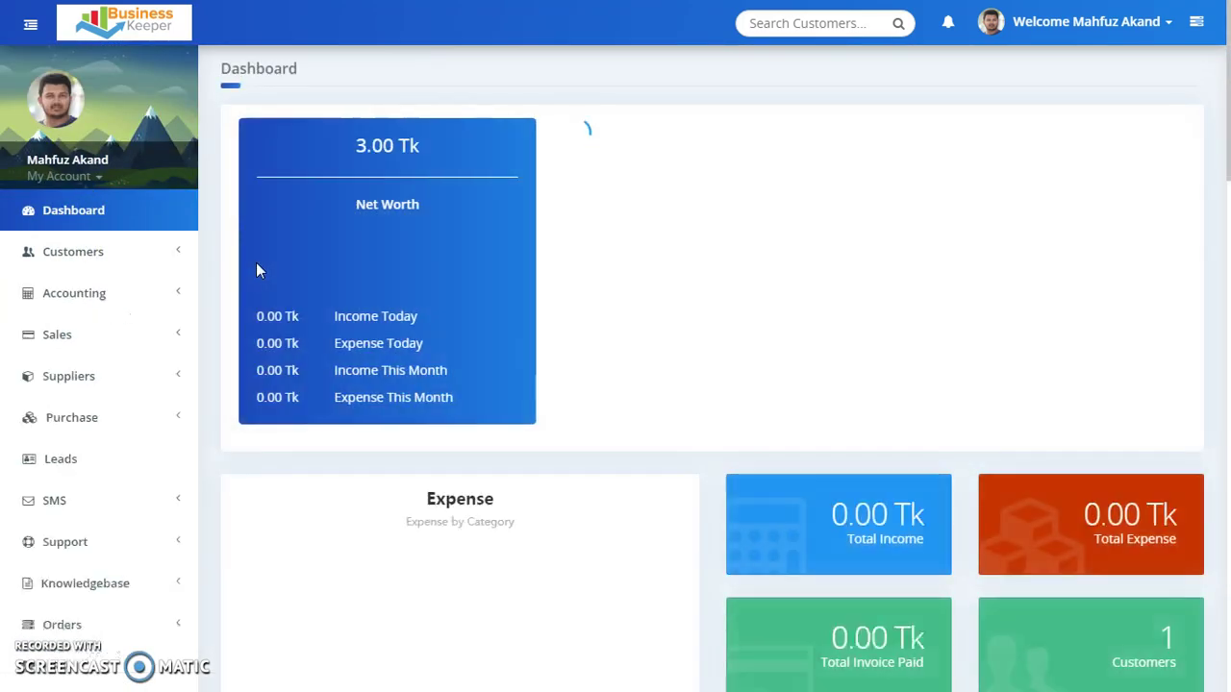
Start a new sales invoice and select the previously added customer as its contact.
{"action": "scroll", "coordinate": [214, 325], "scroll_direction": "down", "scroll_amount": 1}
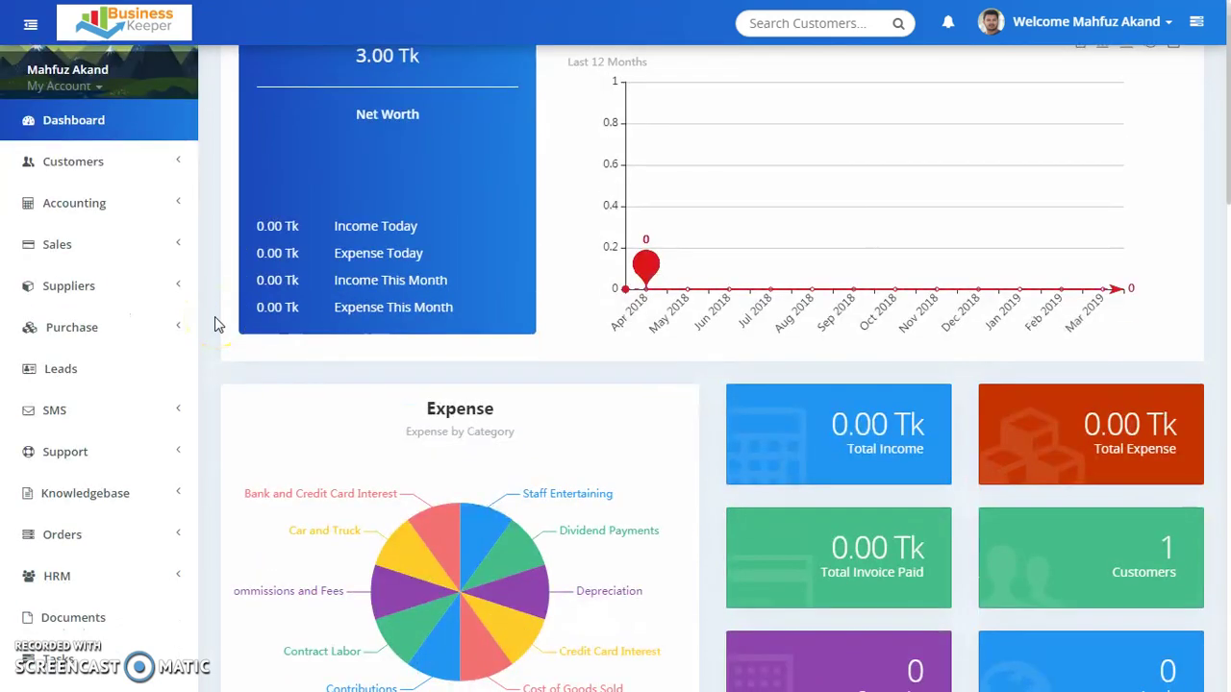
{"action": "scroll", "coordinate": [214, 325], "scroll_direction": "down", "scroll_amount": 2}
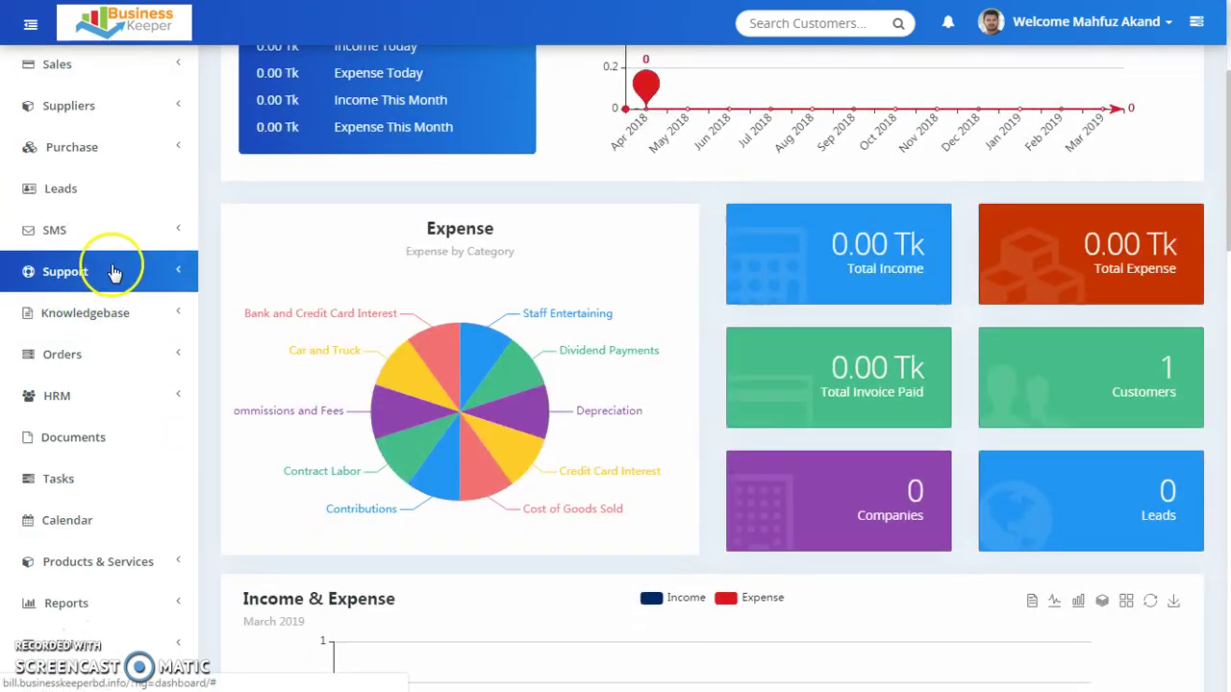
{"action": "scroll", "coordinate": [108, 270], "scroll_direction": "up", "scroll_amount": 1}
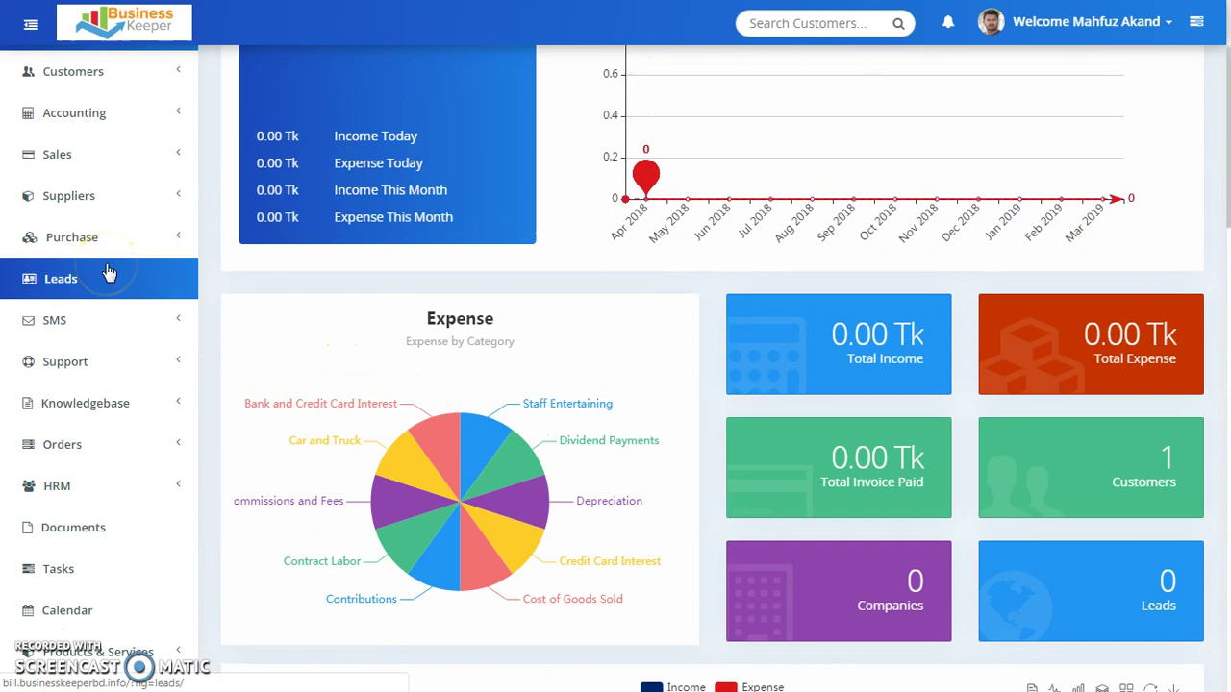
{"action": "left_click", "coordinate": [169, 164]}
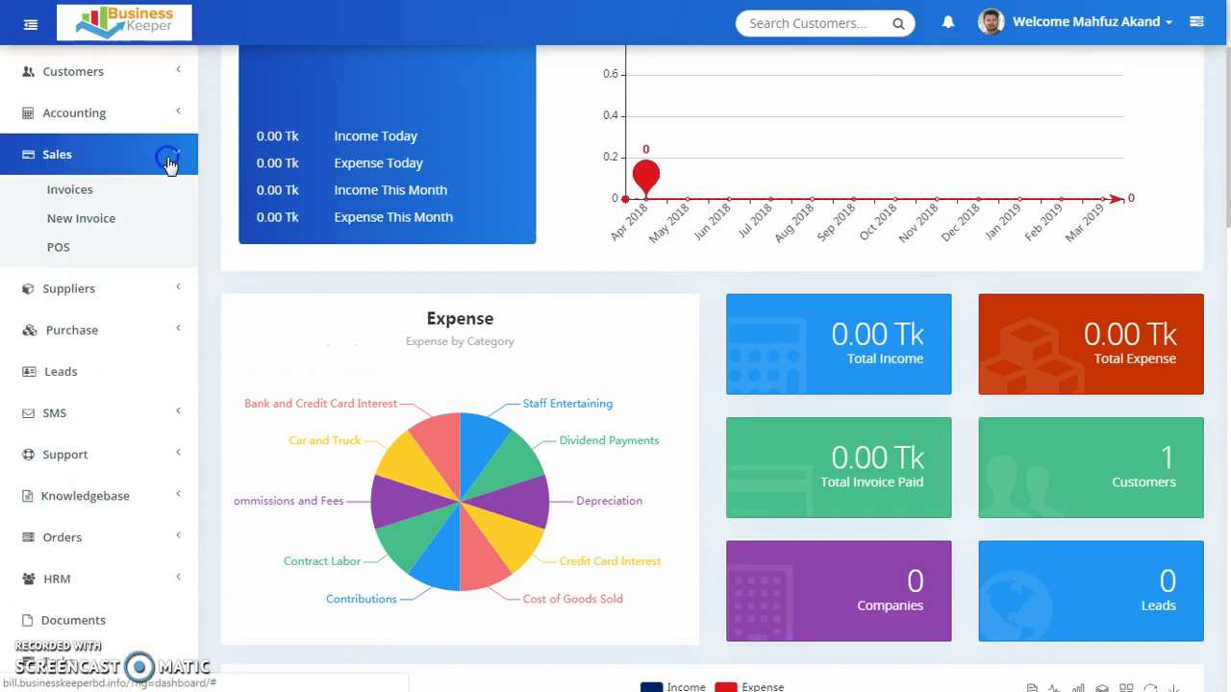
{"action": "left_click", "coordinate": [87, 220]}
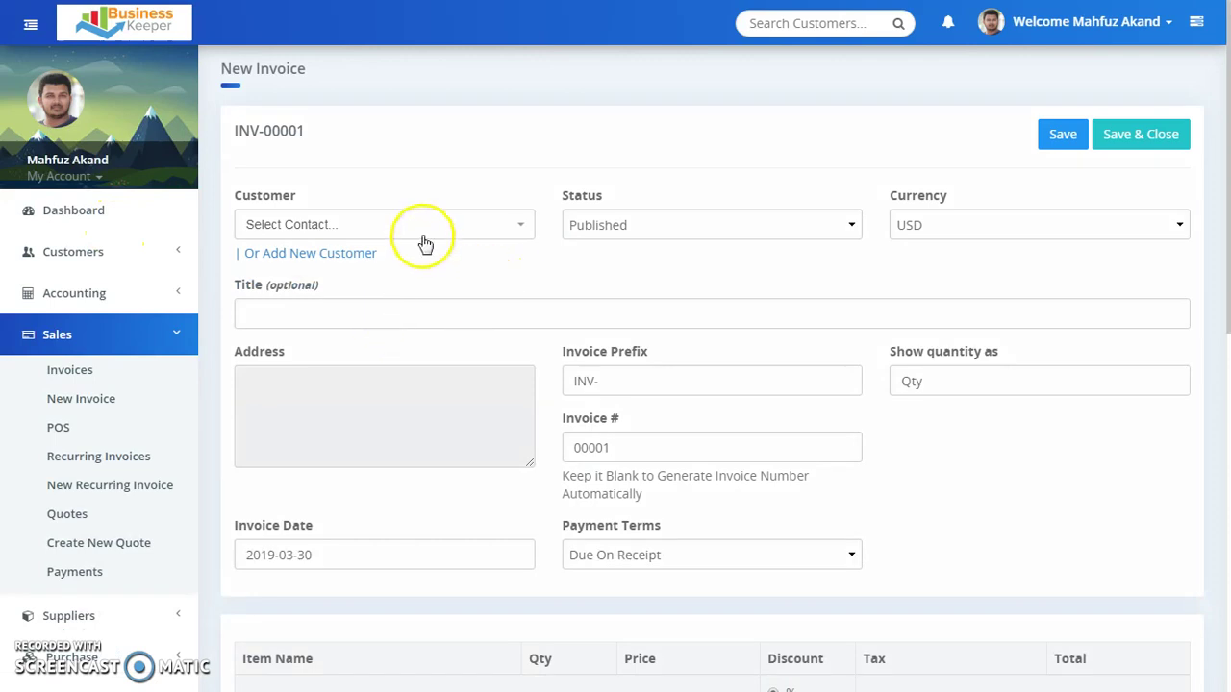
{"action": "left_click", "coordinate": [456, 222]}
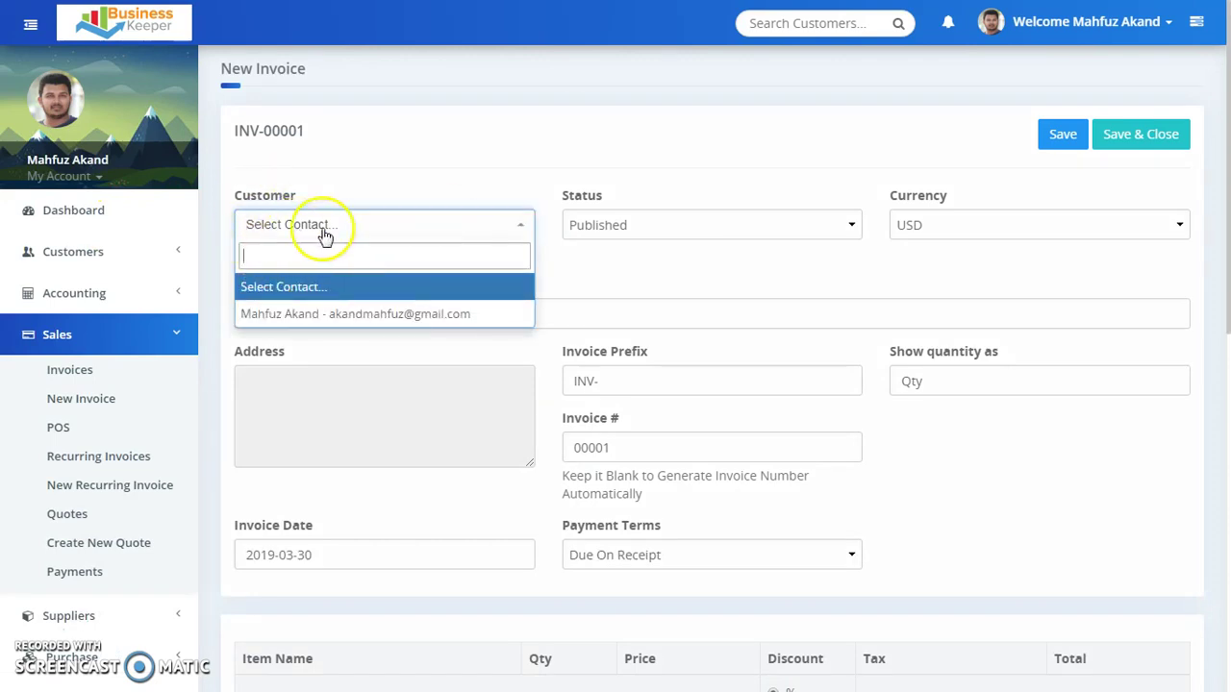
{"action": "left_click", "coordinate": [385, 313]}
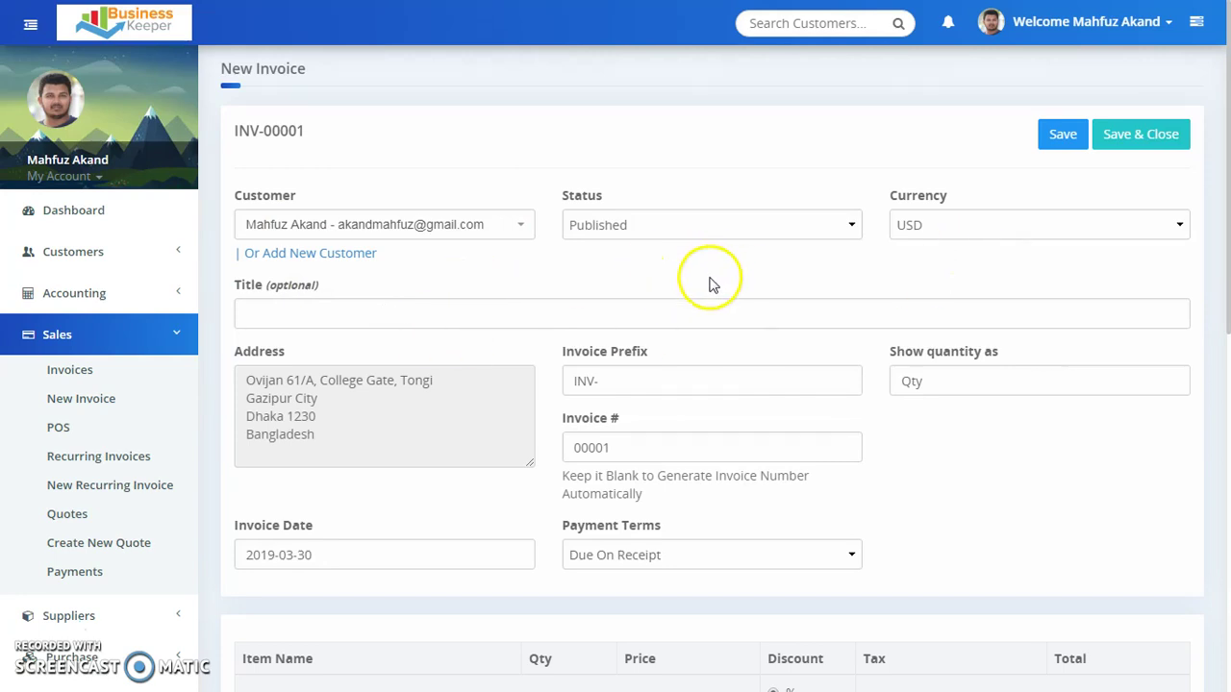
Check which currencies are available for the new invoice.
{"action": "left_click", "coordinate": [1045, 225]}
{"action": "left_click", "coordinate": [1047, 222]}
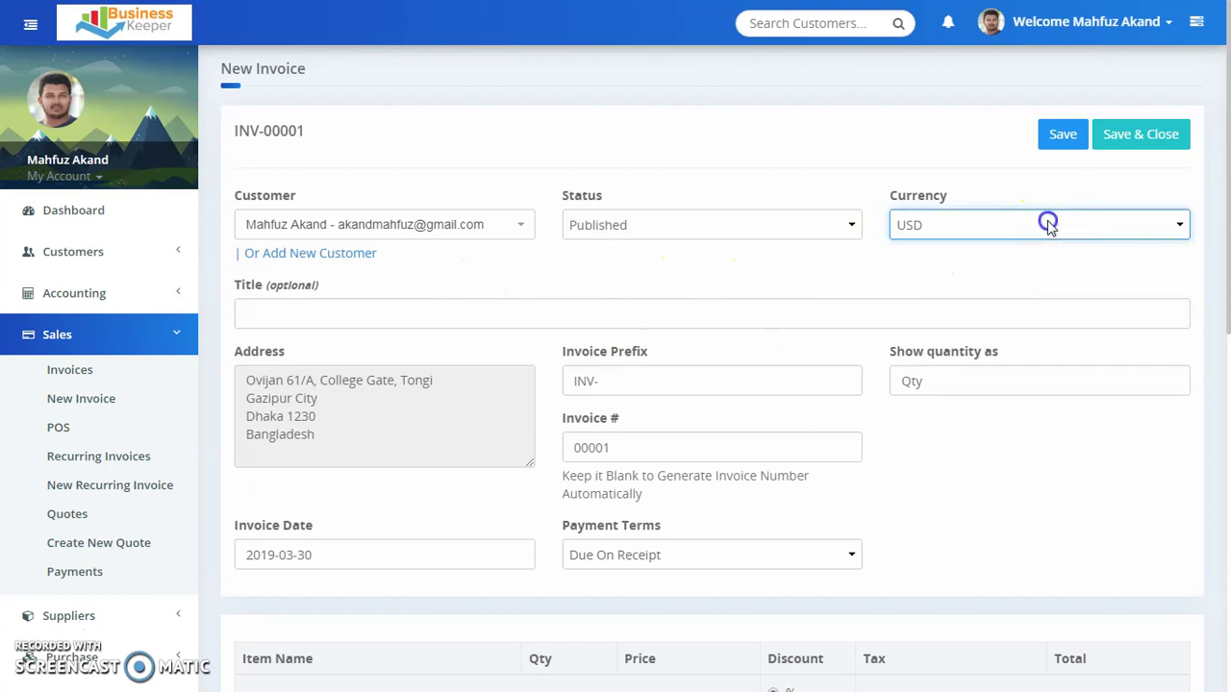
{"action": "left_click", "coordinate": [1047, 221]}
{"action": "left_click", "coordinate": [1047, 221]}
Browse the Appearance and Settings options and open the Localization settings.
{"action": "scroll", "coordinate": [279, 365], "scroll_direction": "down", "scroll_amount": 8}
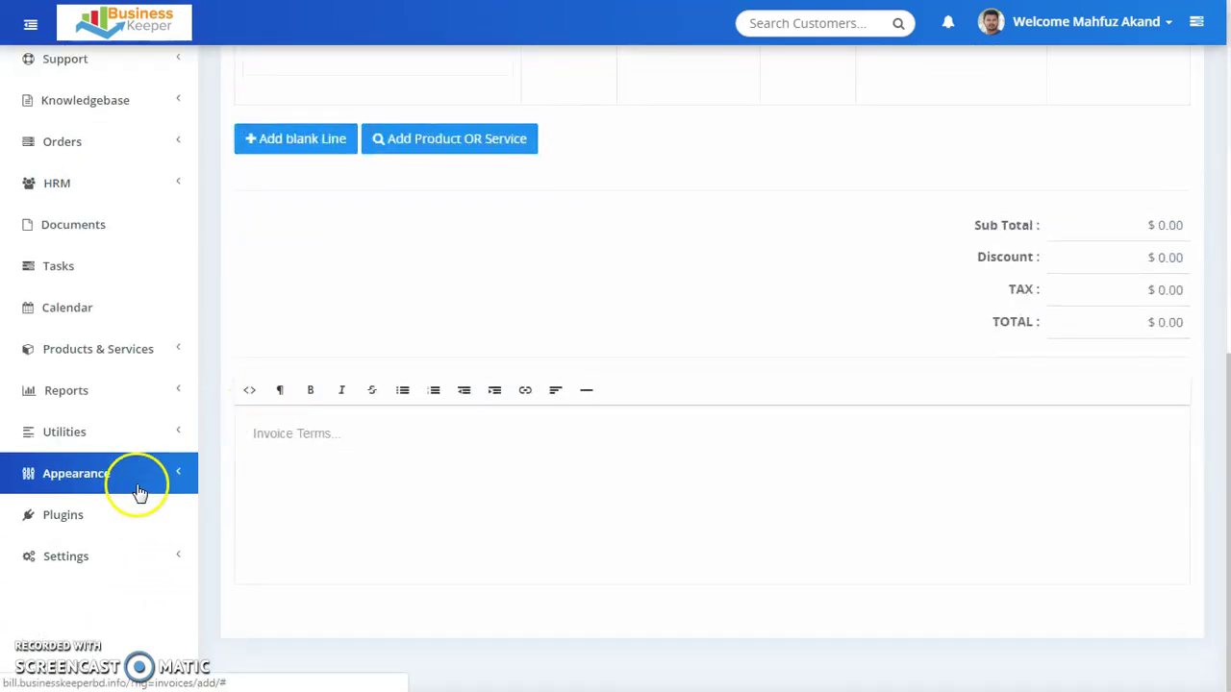
{"action": "left_click", "coordinate": [155, 473]}
{"action": "scroll", "coordinate": [156, 473], "scroll_direction": "up", "scroll_amount": 3}
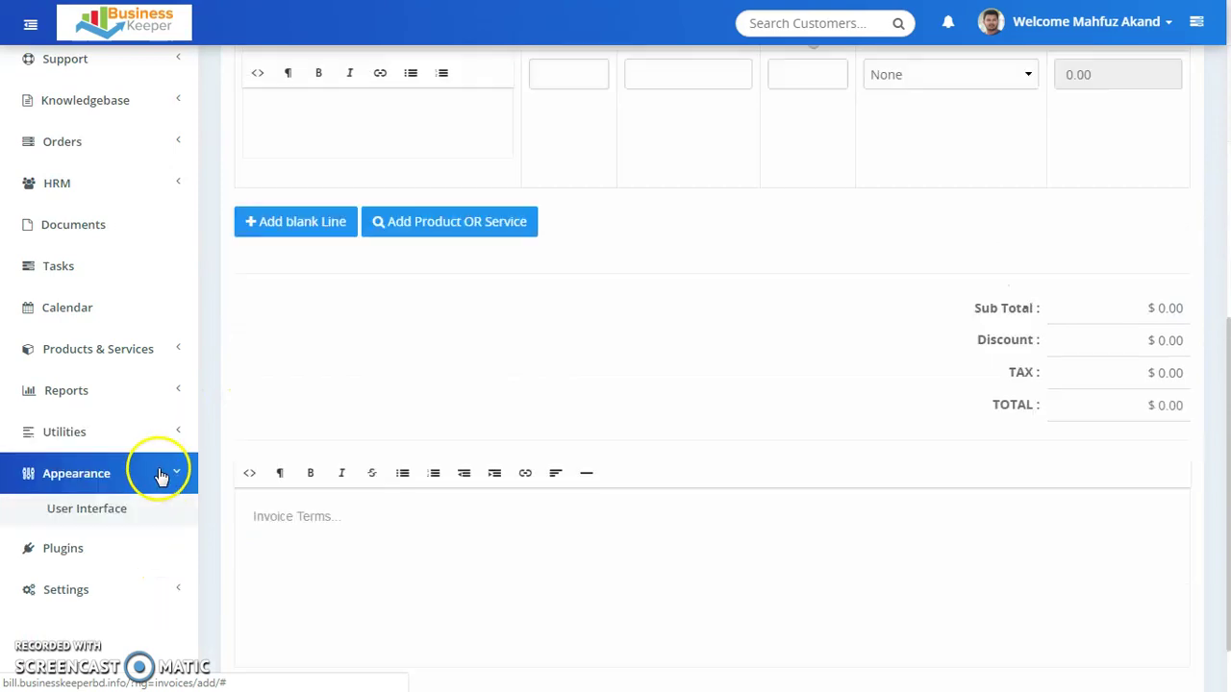
{"action": "scroll", "coordinate": [114, 500], "scroll_direction": "down", "scroll_amount": 1}
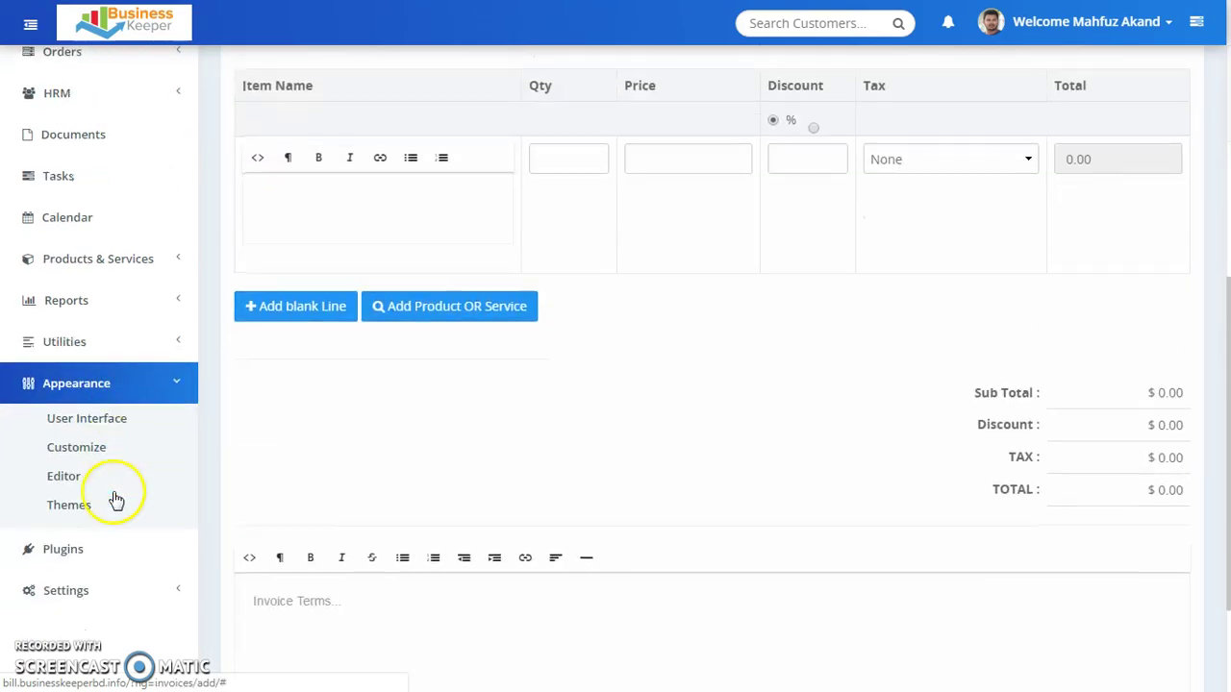
{"action": "left_click", "coordinate": [169, 394]}
{"action": "left_click", "coordinate": [158, 477]}
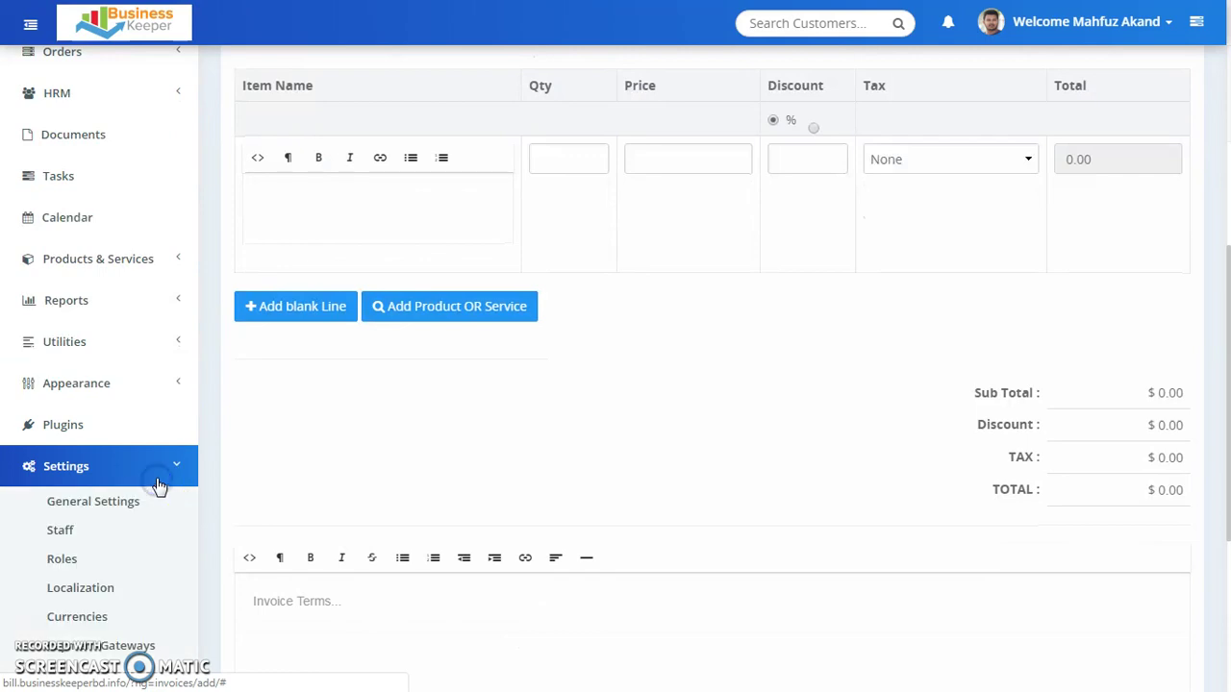
{"action": "scroll", "coordinate": [158, 480], "scroll_direction": "down", "scroll_amount": 1}
{"action": "left_click", "coordinate": [110, 509]}
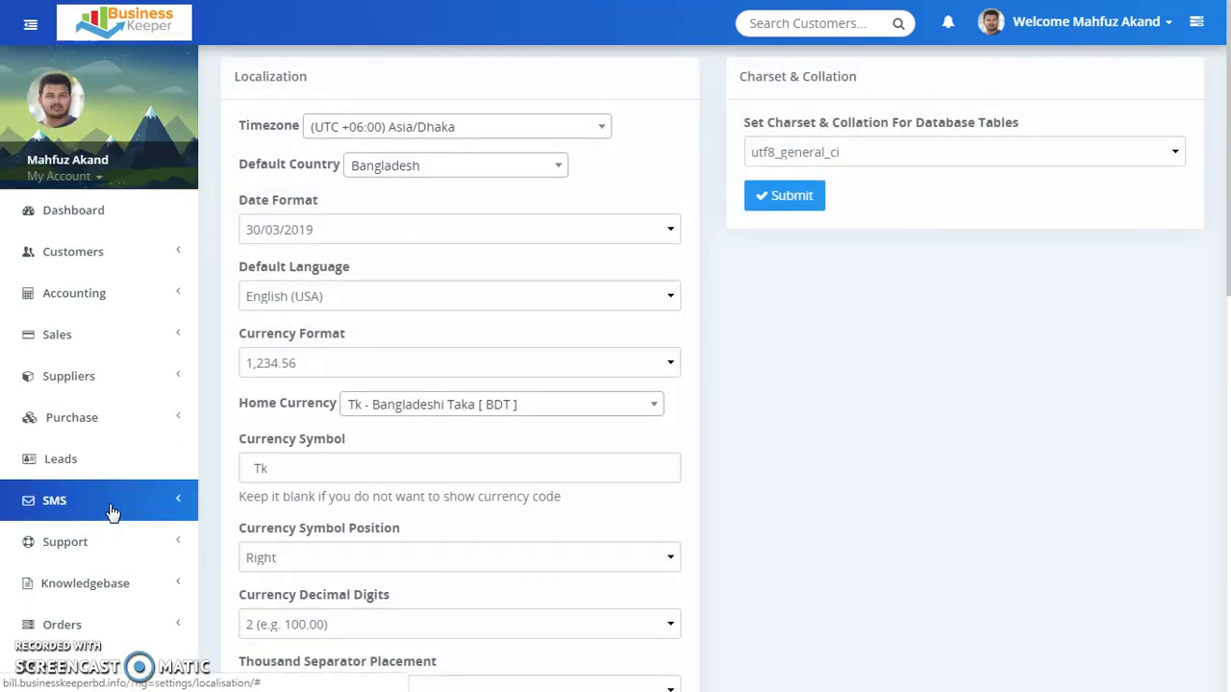
Open the Currencies settings, change the USD currency's code to BDT and save it.
{"action": "scroll", "coordinate": [114, 511], "scroll_direction": "down", "scroll_amount": 6}
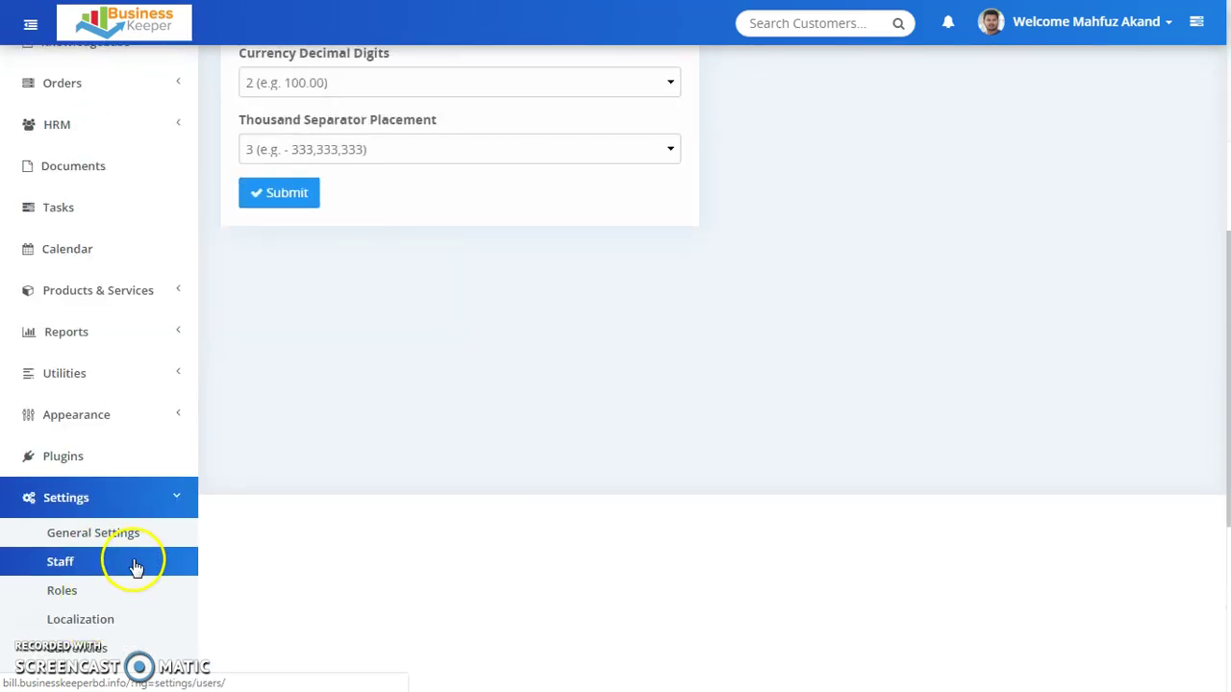
{"action": "scroll", "coordinate": [108, 538], "scroll_direction": "down", "scroll_amount": 3}
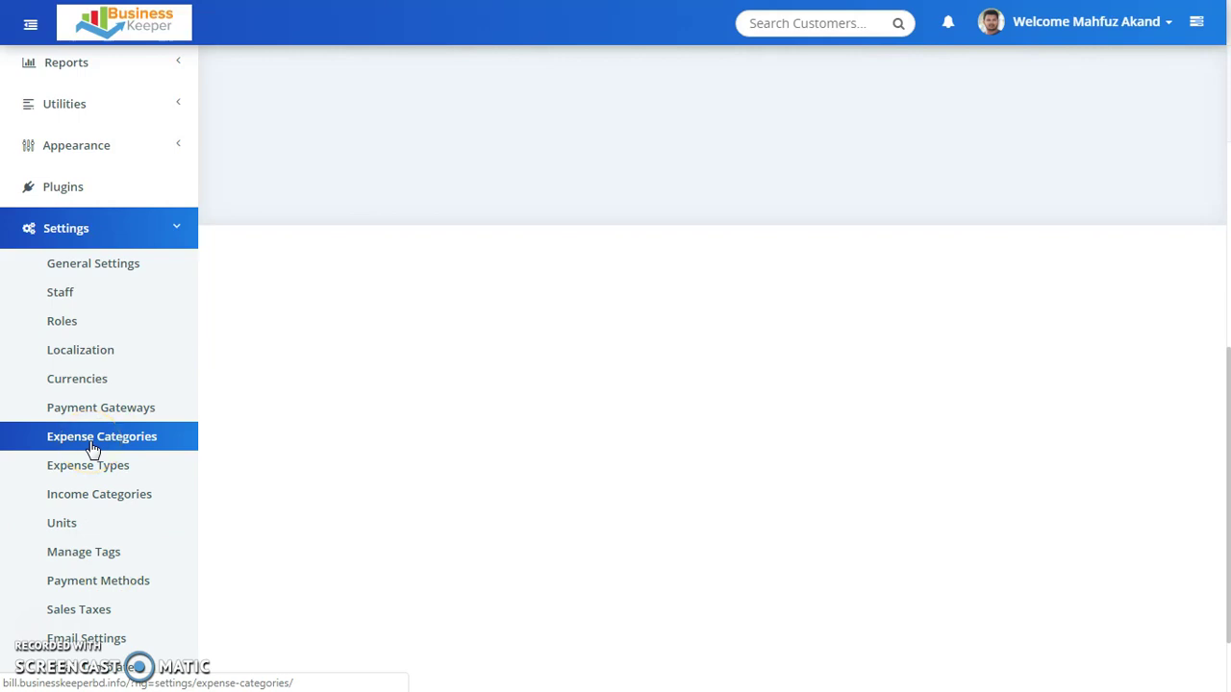
{"action": "left_click", "coordinate": [77, 383]}
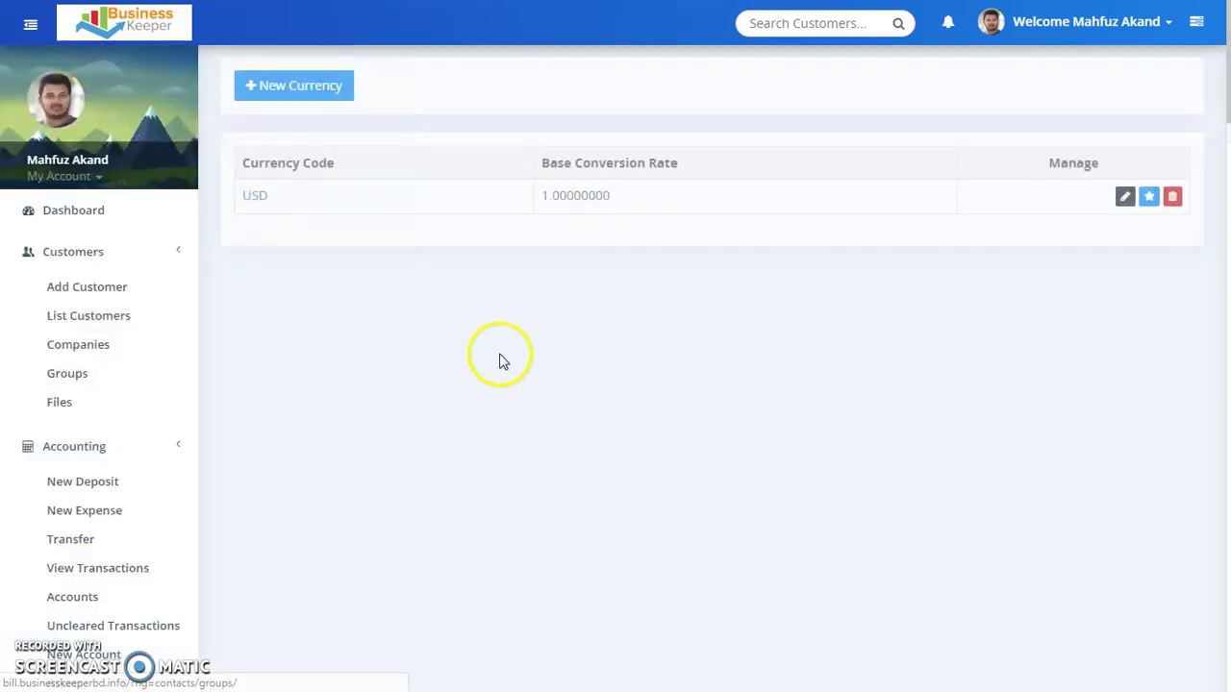
{"action": "left_click", "coordinate": [1125, 198]}
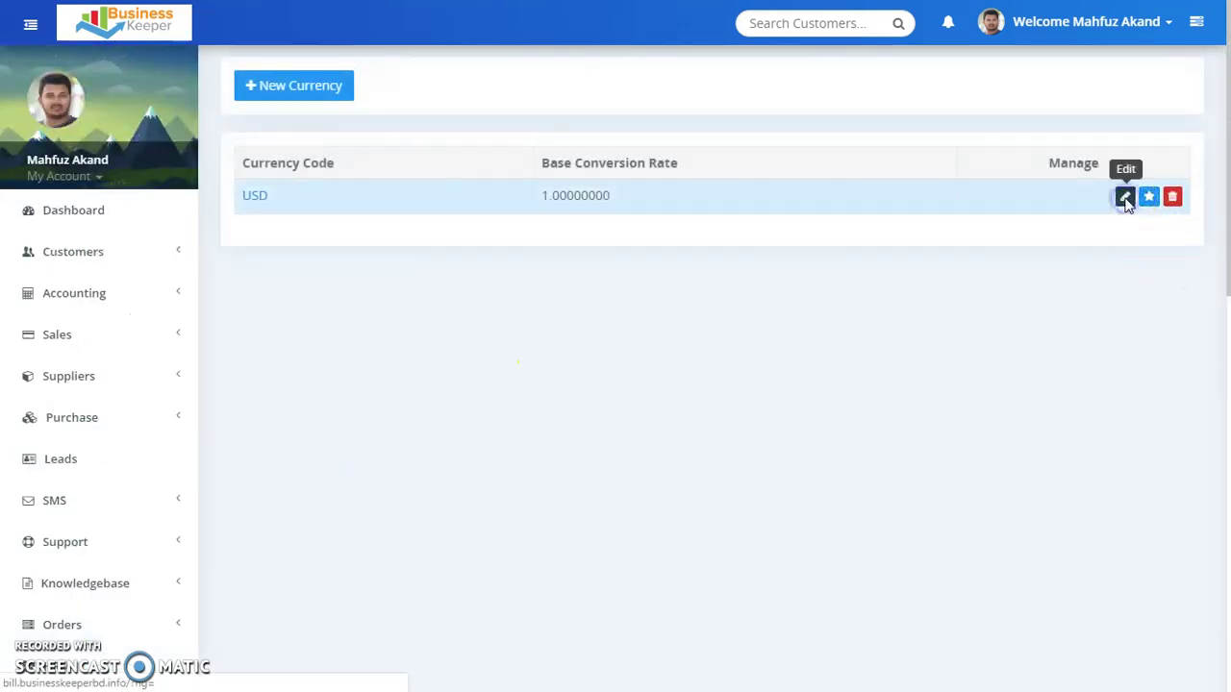
{"action": "left_click", "coordinate": [452, 282]}
{"action": "type", "text": "BDT"}
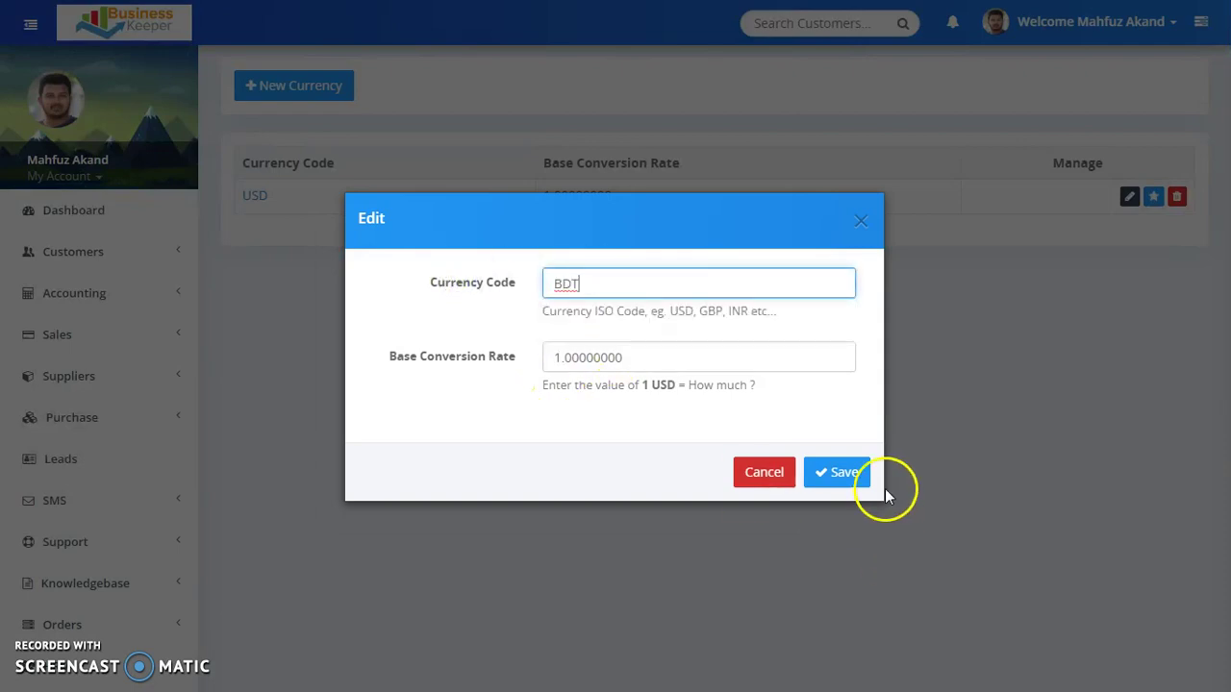
{"action": "left_click", "coordinate": [842, 473]}
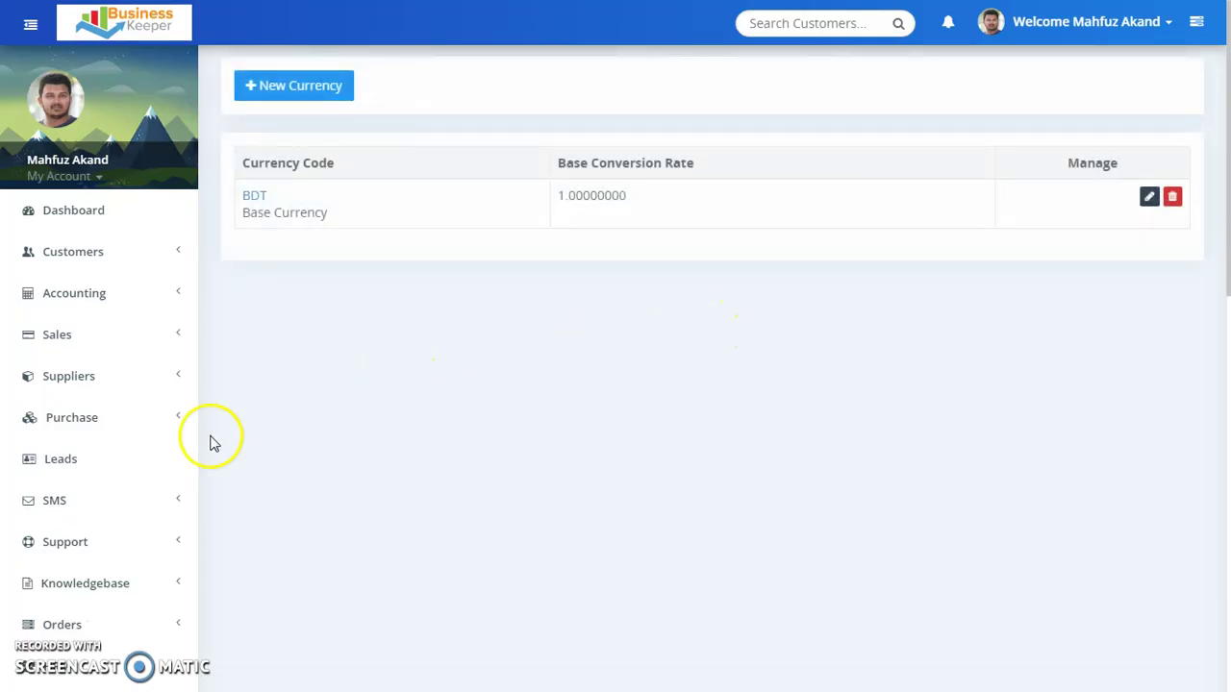
Reopen the Localization settings and review the home currency and the other format options.
{"action": "scroll", "coordinate": [193, 451], "scroll_direction": "down", "scroll_amount": 8}
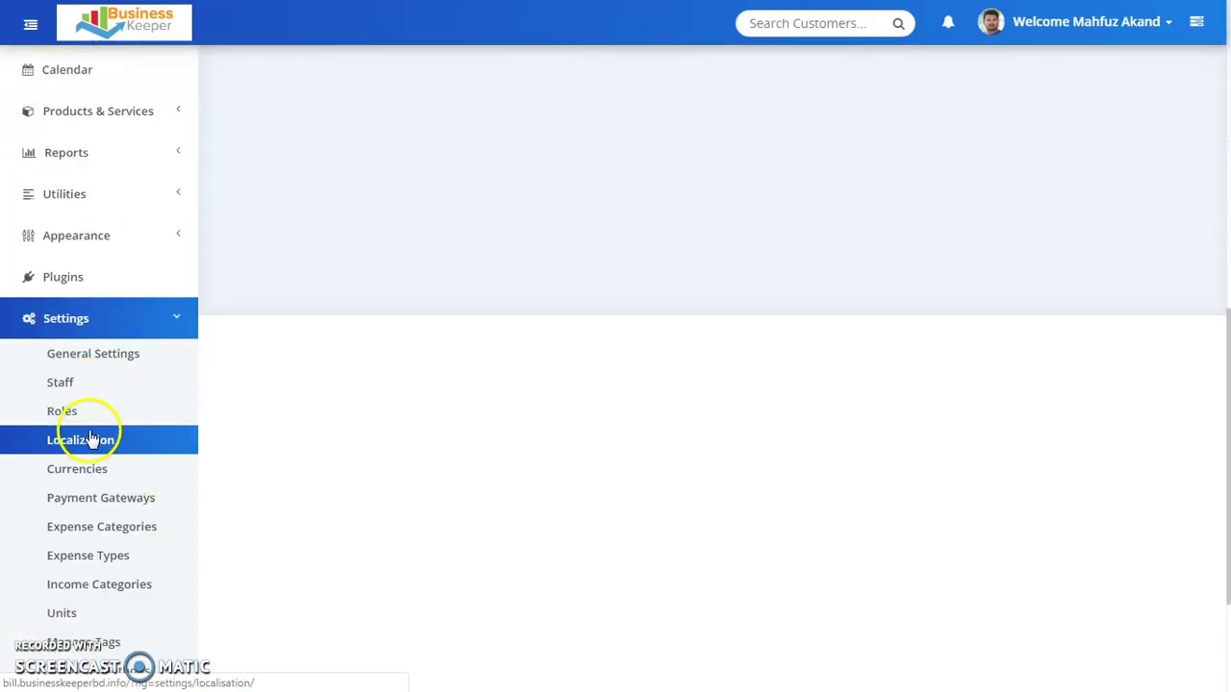
{"action": "left_click", "coordinate": [93, 442]}
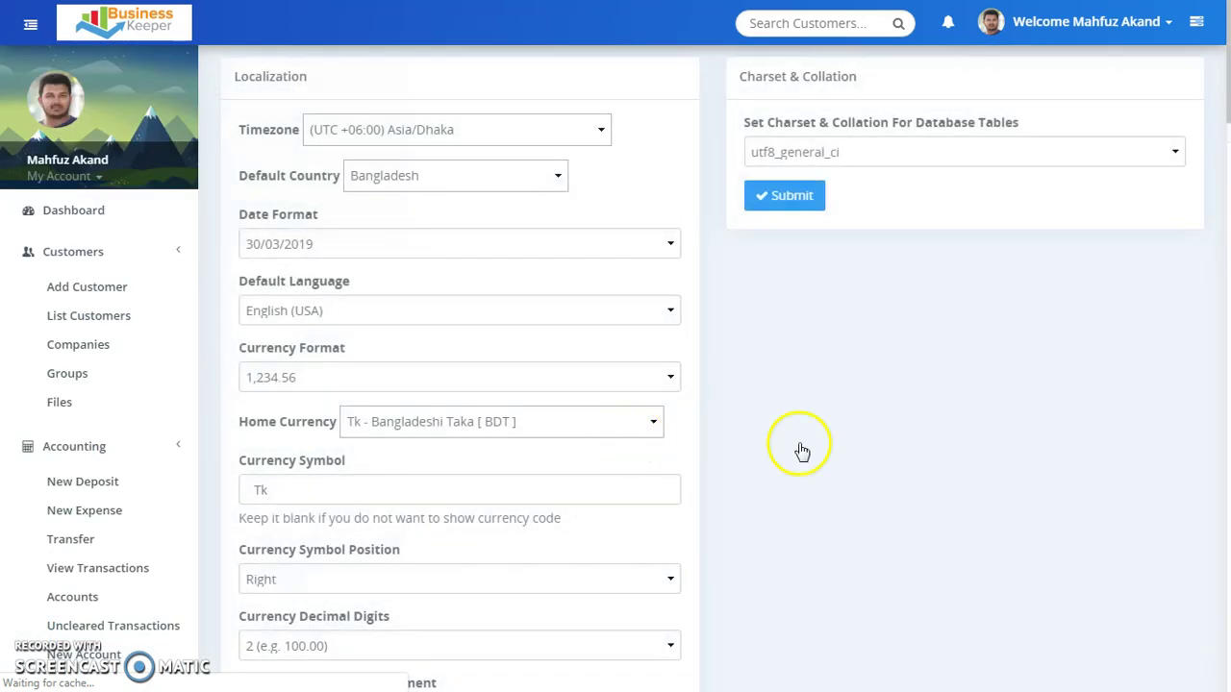
{"action": "scroll", "coordinate": [913, 448], "scroll_direction": "down", "scroll_amount": 2}
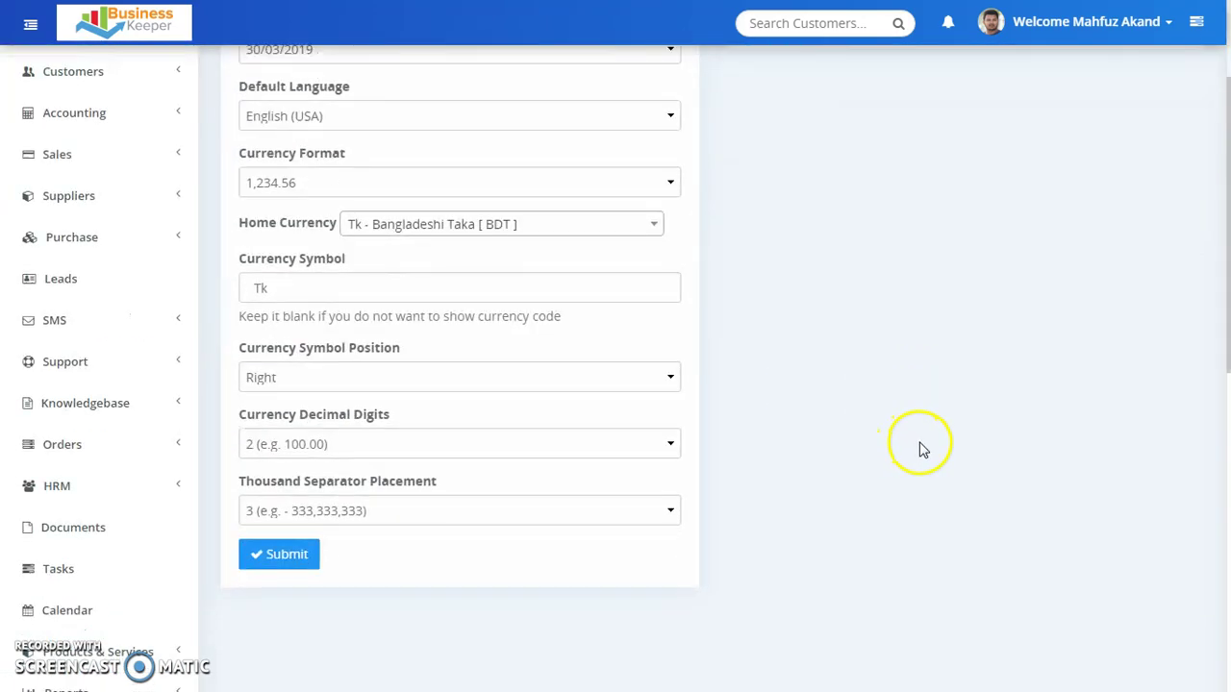
{"action": "scroll", "coordinate": [846, 444], "scroll_direction": "up", "scroll_amount": 2}
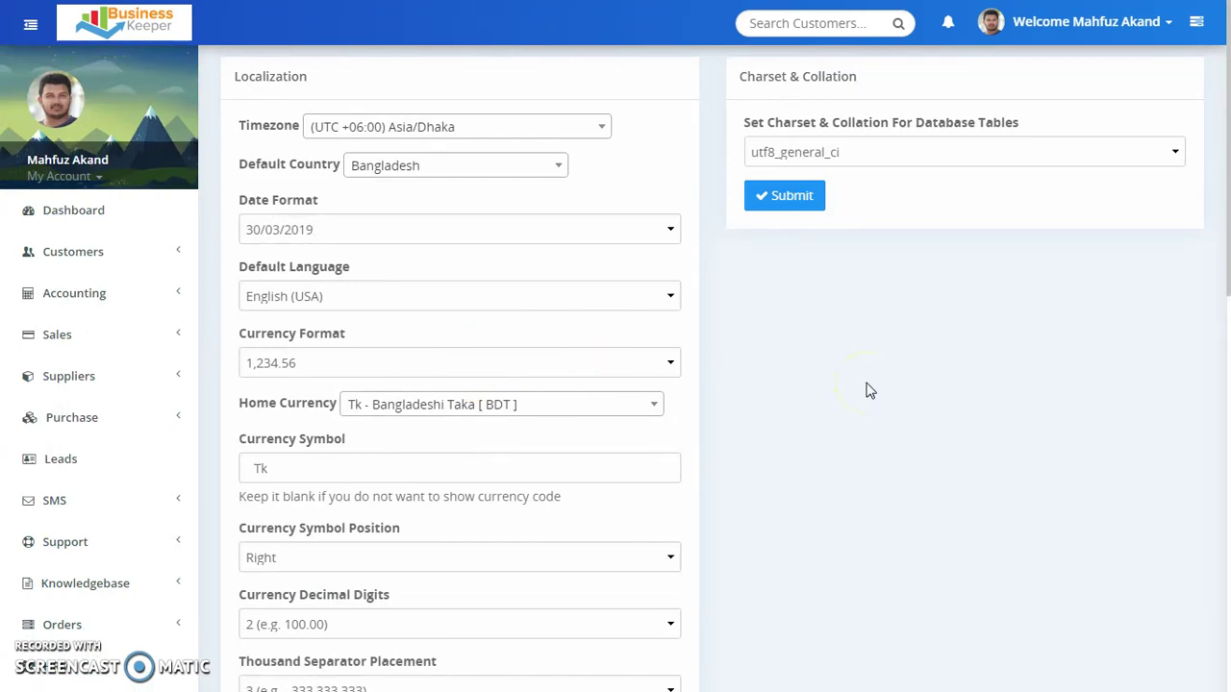
Start a new sales invoice, select the existing customer as its contact and check the invoice's currency options.
{"action": "left_click", "coordinate": [106, 223]}
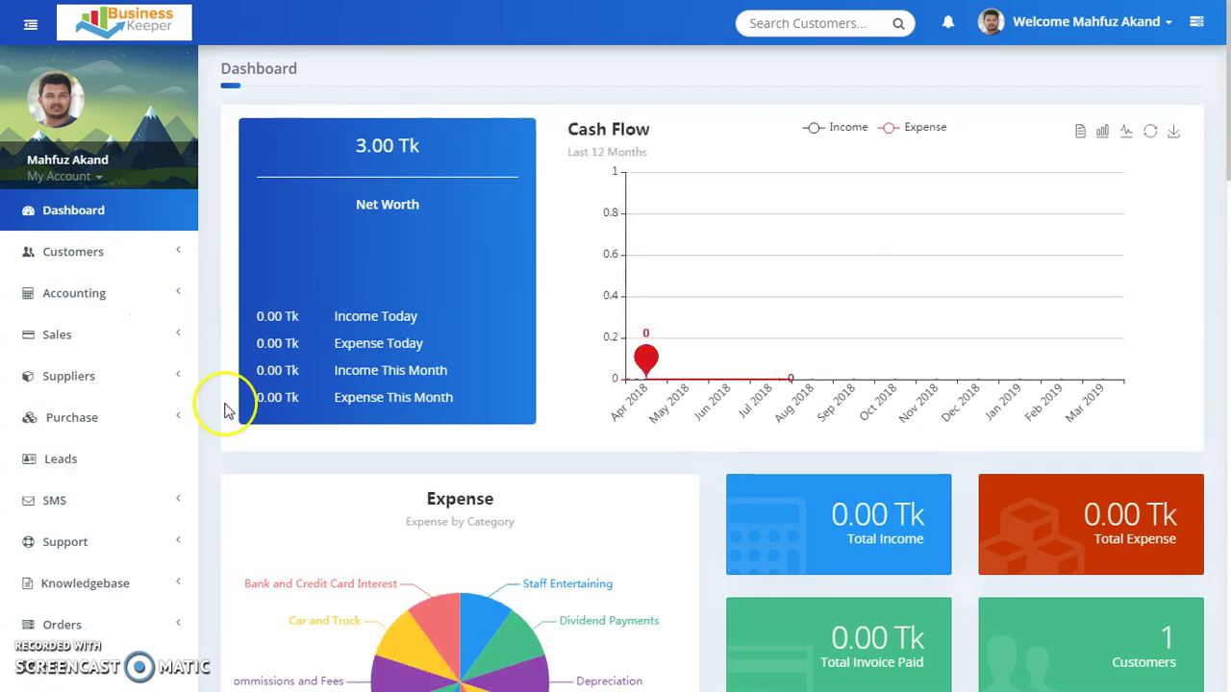
{"action": "scroll", "coordinate": [136, 559], "scroll_direction": "down", "scroll_amount": 2}
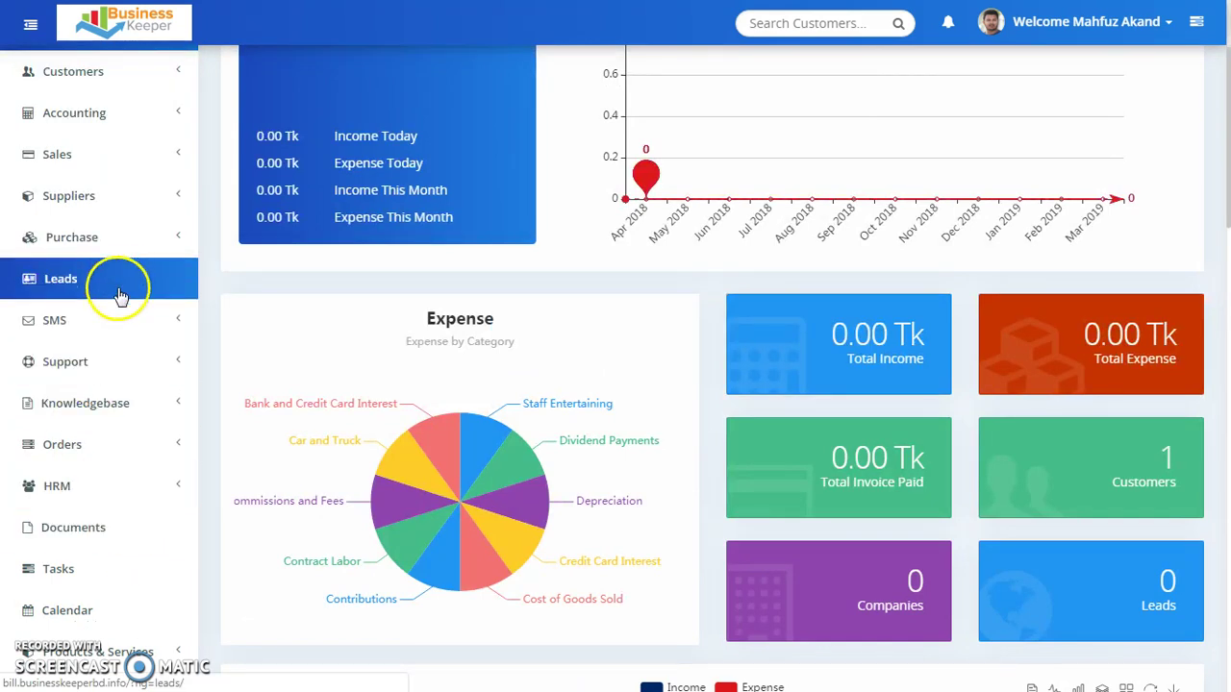
{"action": "left_click", "coordinate": [117, 155]}
{"action": "left_click", "coordinate": [86, 227]}
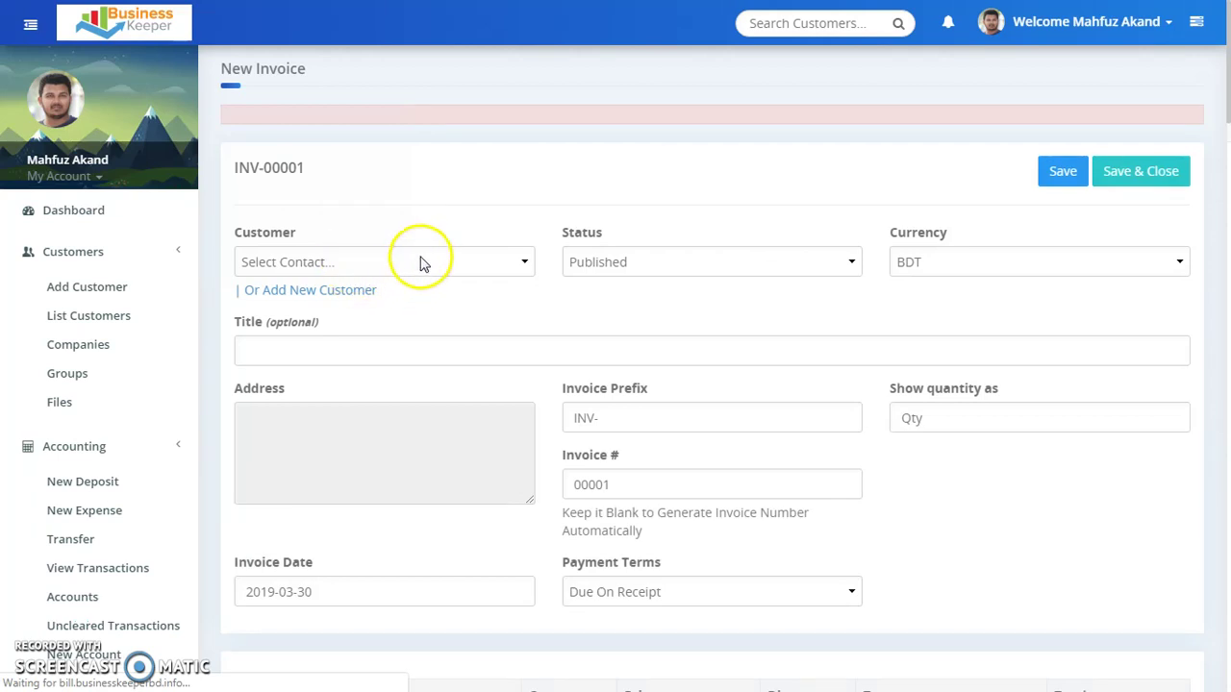
{"action": "left_click", "coordinate": [467, 225]}
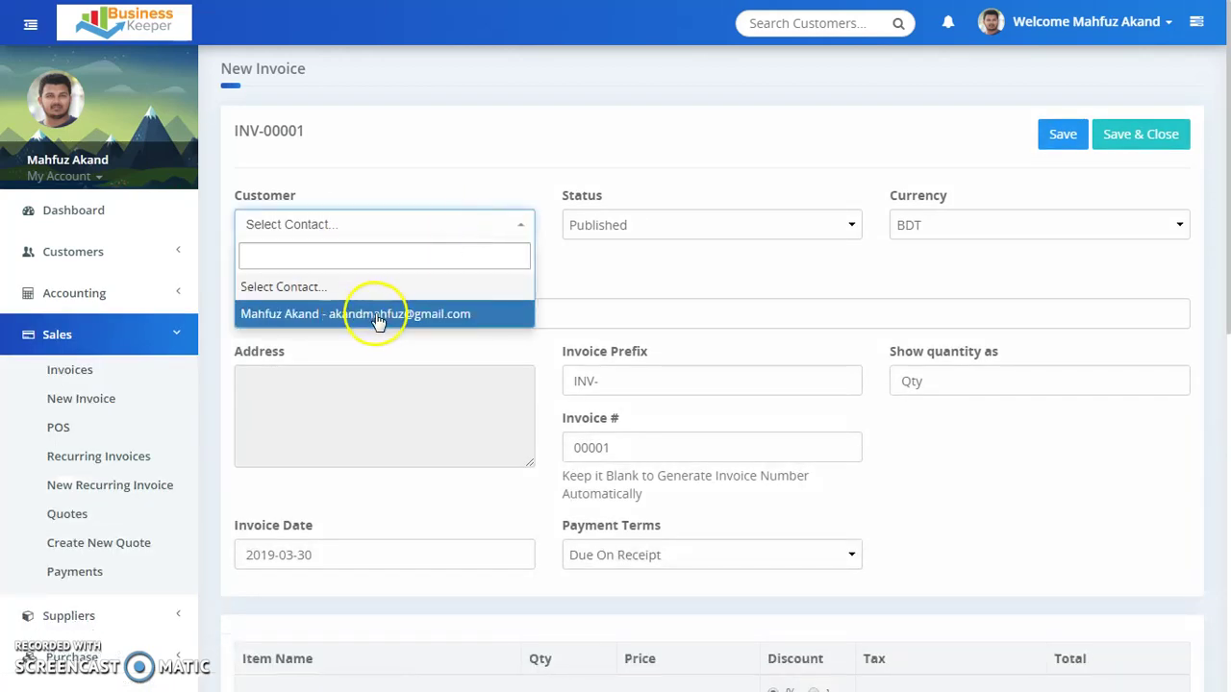
{"action": "left_click", "coordinate": [378, 315]}
{"action": "left_click", "coordinate": [998, 224]}
{"action": "left_click", "coordinate": [998, 224]}
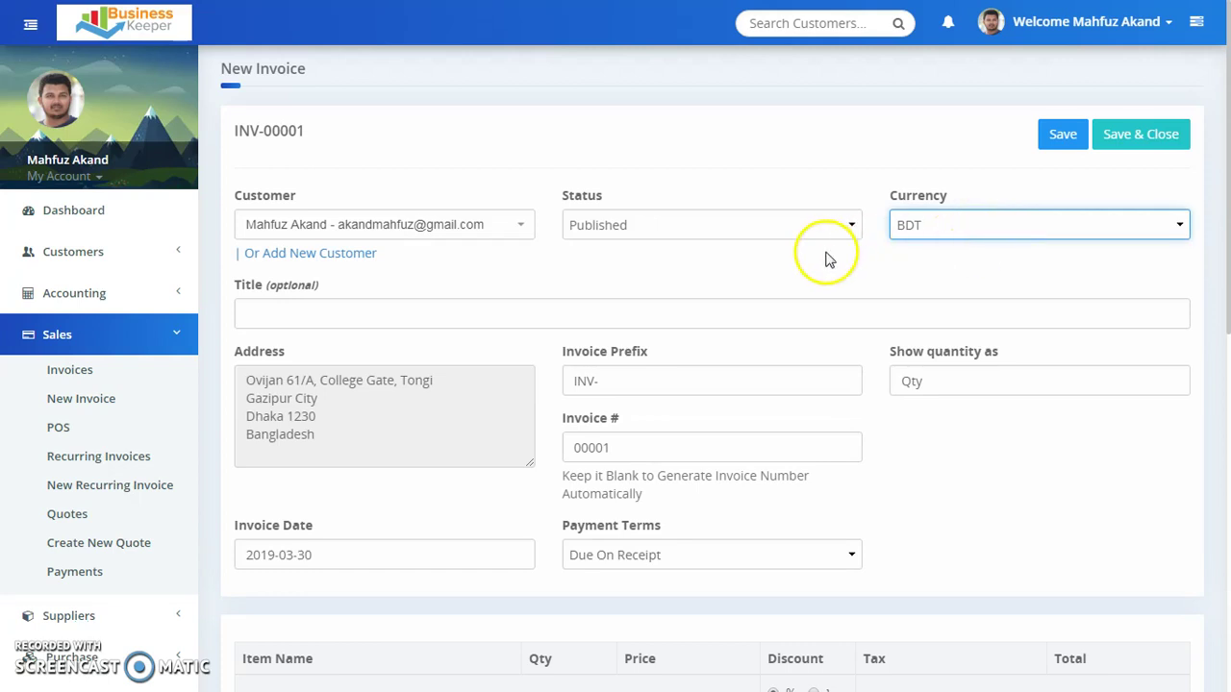
{"action": "left_click", "coordinate": [1003, 485]}
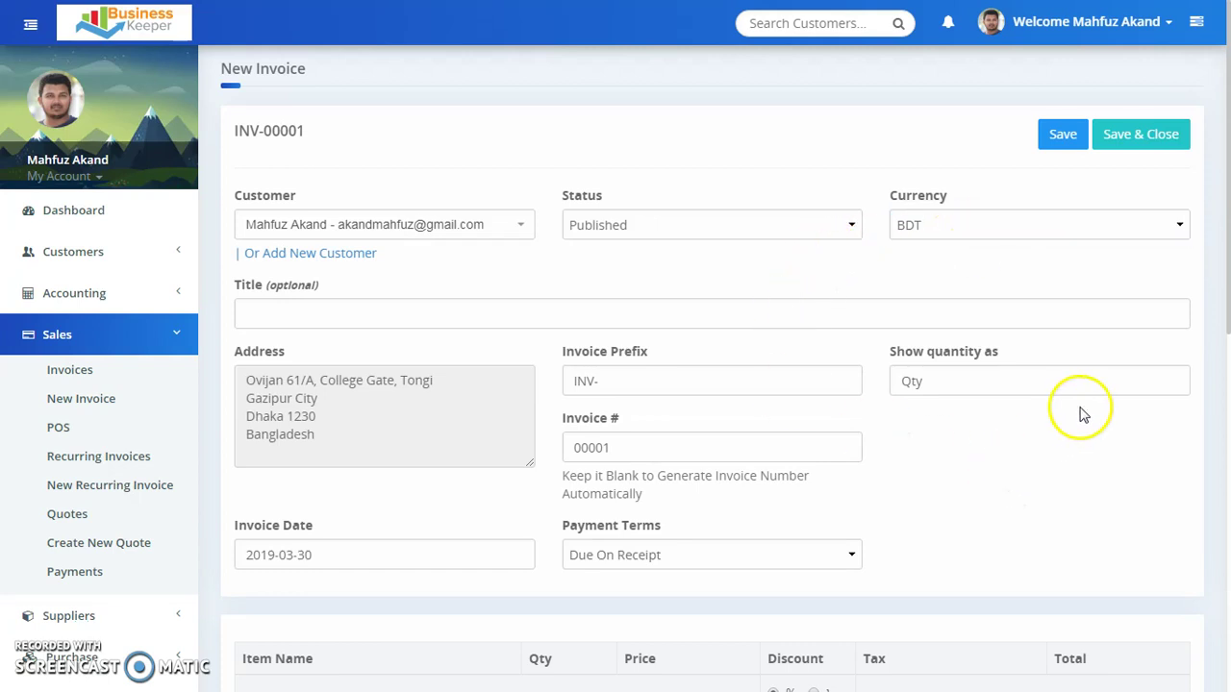
Set the invoice title to "New Sales As Test".
{"action": "scroll", "coordinate": [1080, 412], "scroll_direction": "down", "scroll_amount": 1}
{"action": "left_click", "coordinate": [307, 194]}
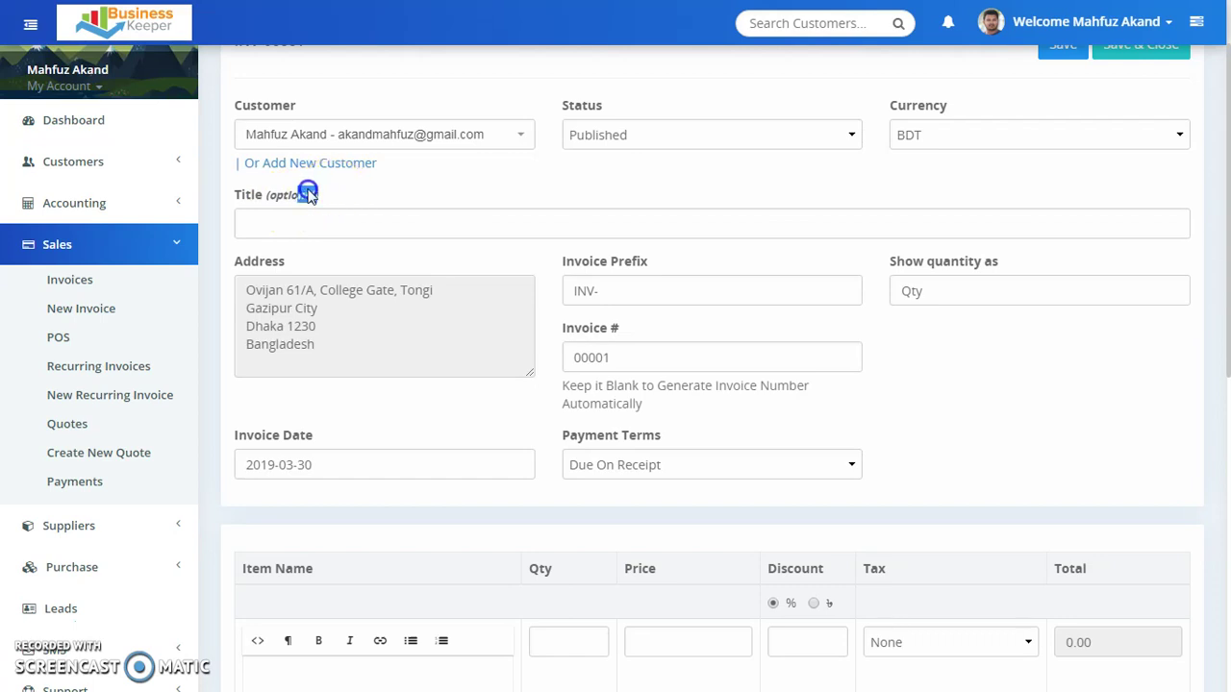
{"action": "left_click", "coordinate": [467, 223]}
{"action": "type", "text": "New Sales As Test"}
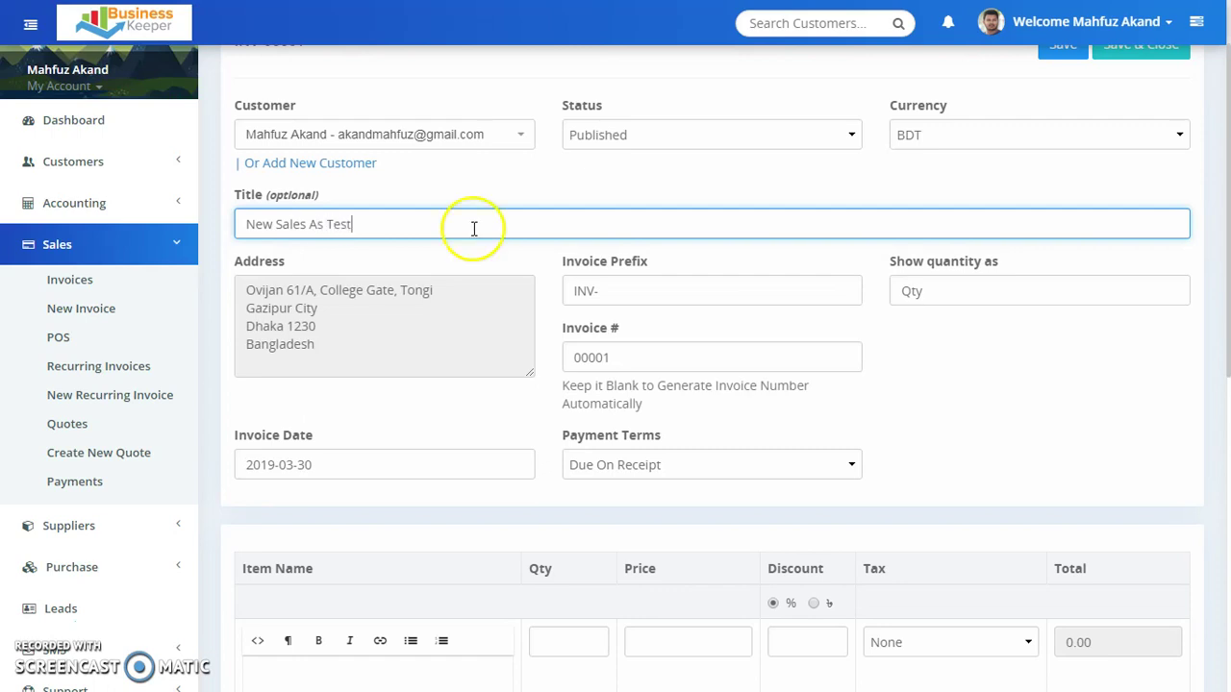
{"action": "left_click", "coordinate": [478, 401]}
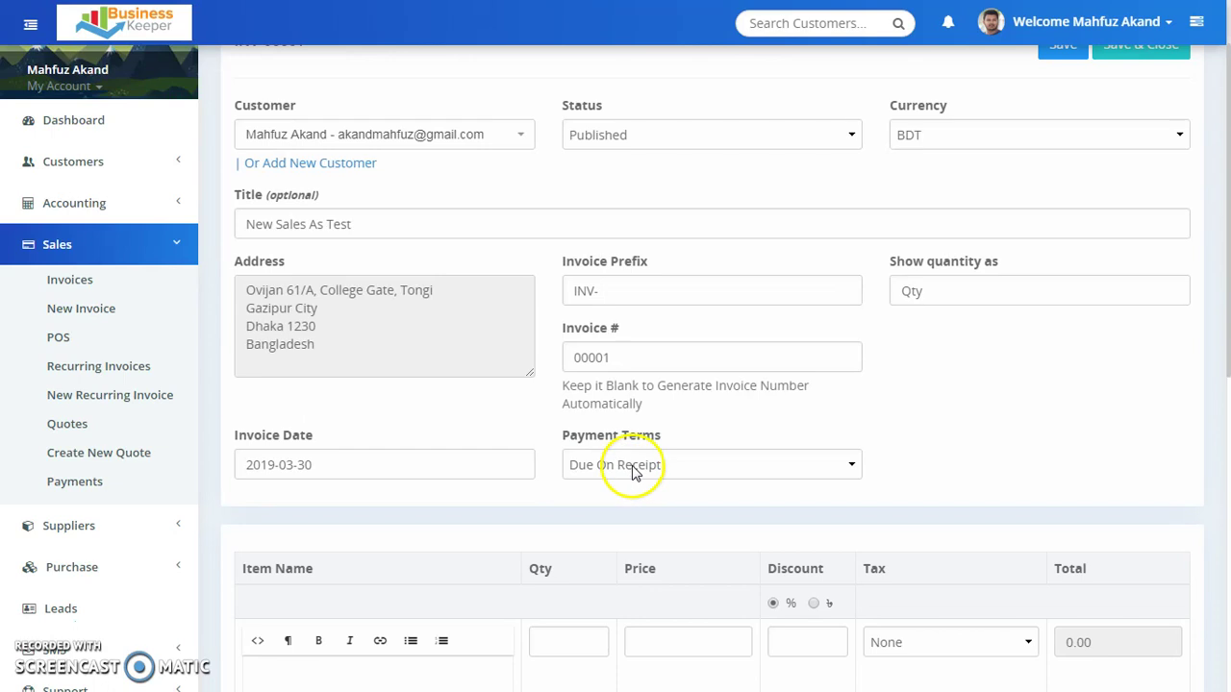
Examine the payment terms available for the invoice without choosing a different one.
{"action": "left_click", "coordinate": [794, 470]}
{"action": "key", "text": "Down"}
{"action": "key", "text": "Down"}
{"action": "key", "text": "Down"}
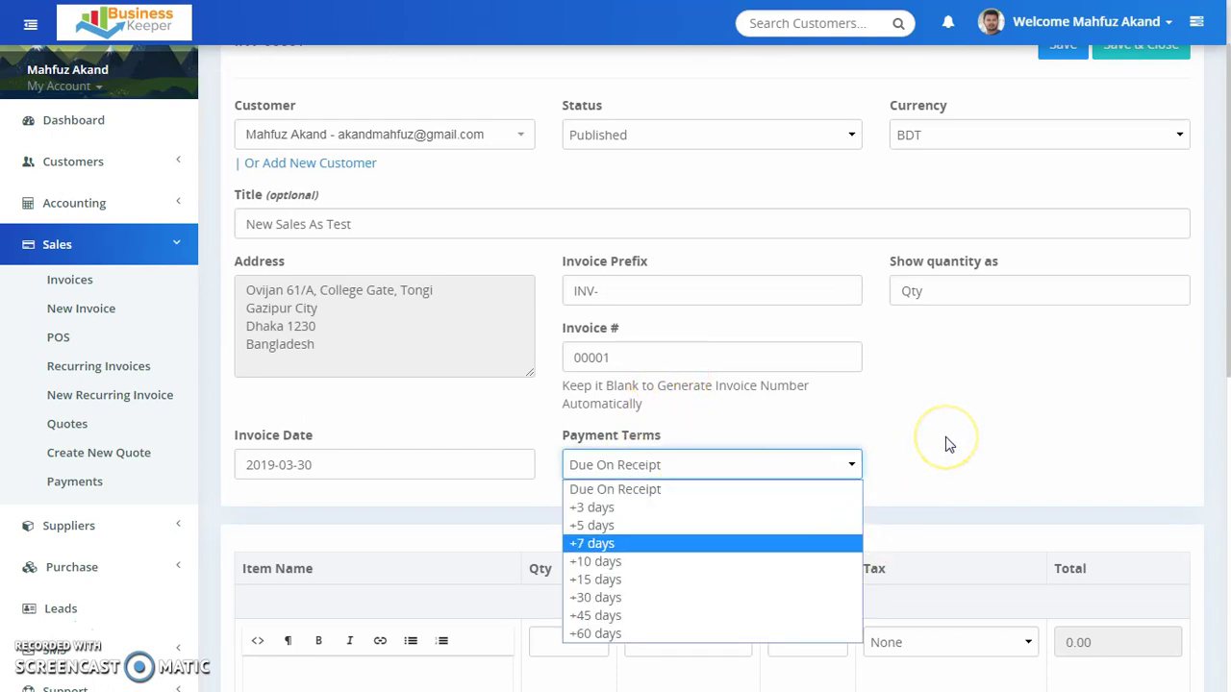
{"action": "left_click", "coordinate": [947, 444]}
Add the Car Rent and Computer Servicing services to the invoice as line items.
{"action": "scroll", "coordinate": [957, 444], "scroll_direction": "down", "scroll_amount": 2}
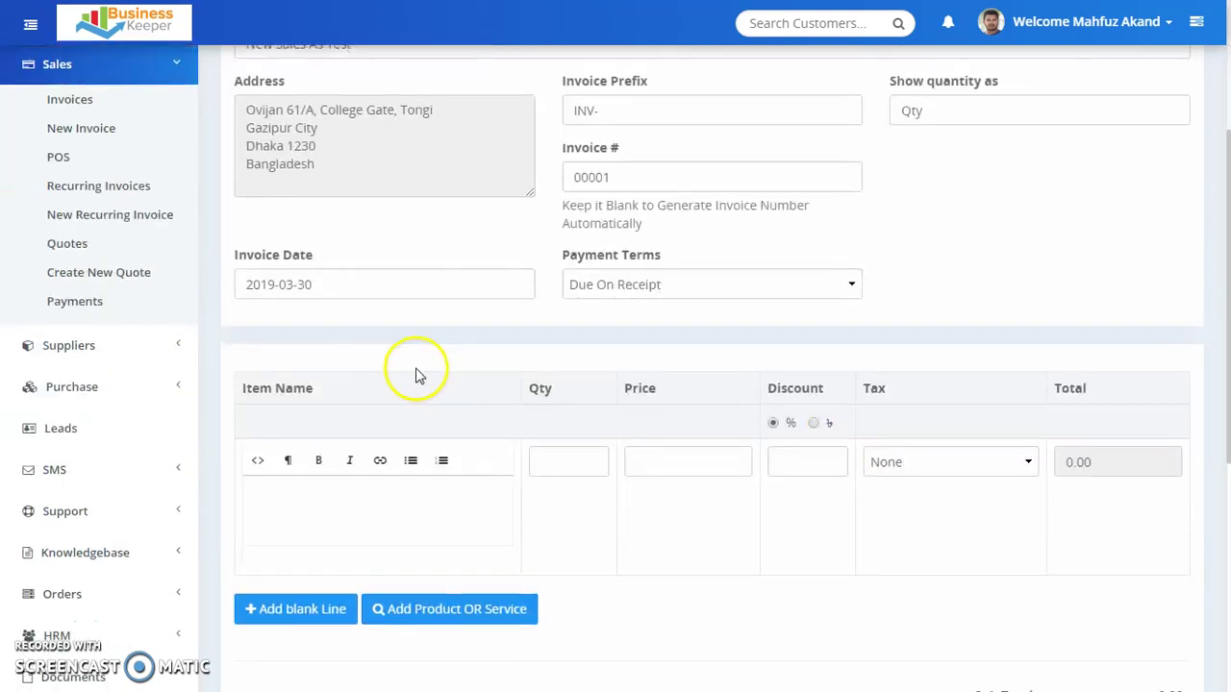
{"action": "scroll", "coordinate": [370, 509], "scroll_direction": "down", "scroll_amount": 1}
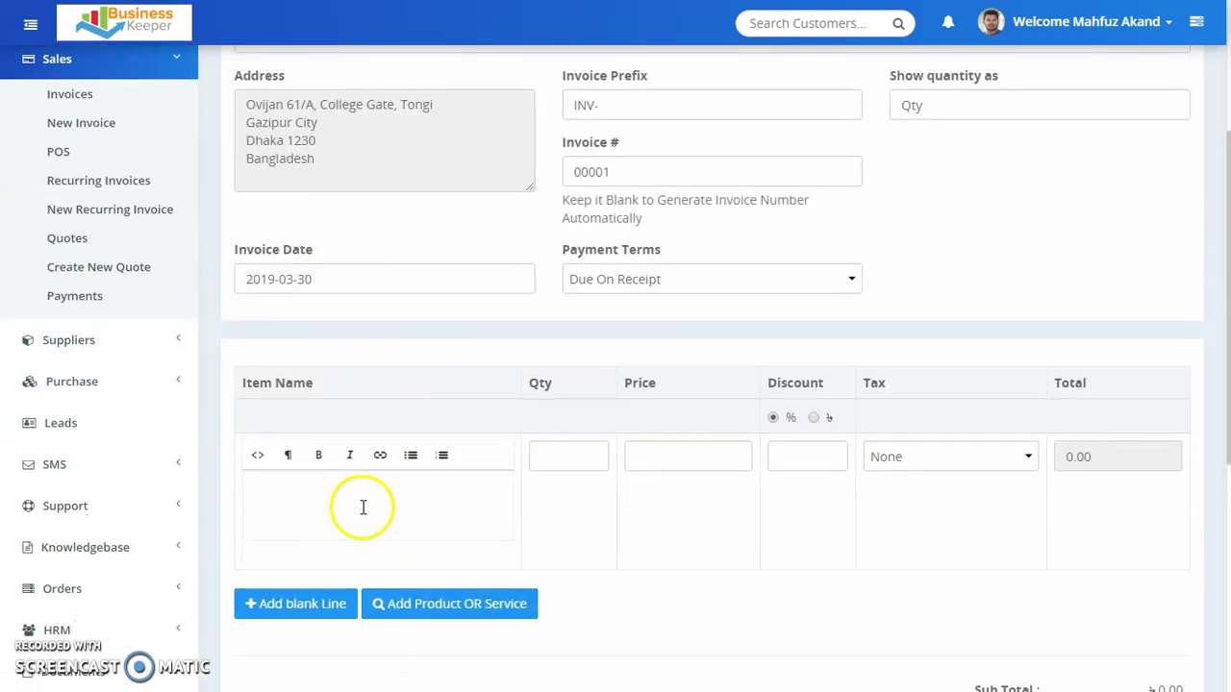
{"action": "left_click", "coordinate": [416, 416]}
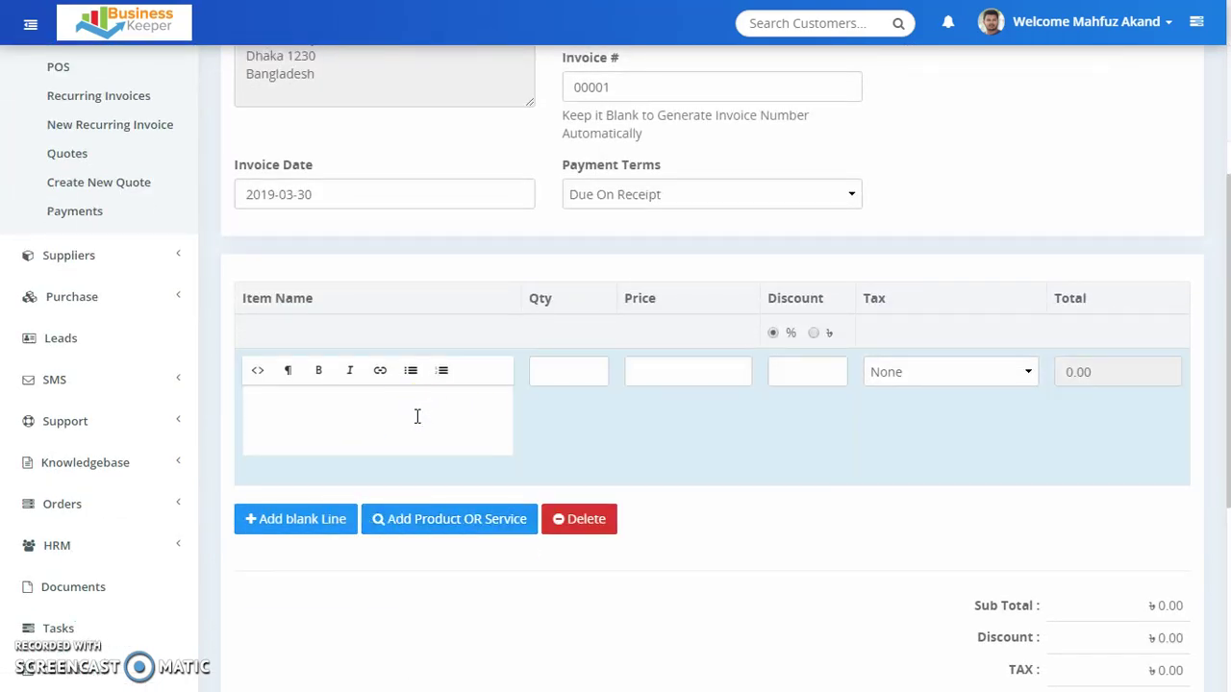
{"action": "left_click", "coordinate": [442, 518]}
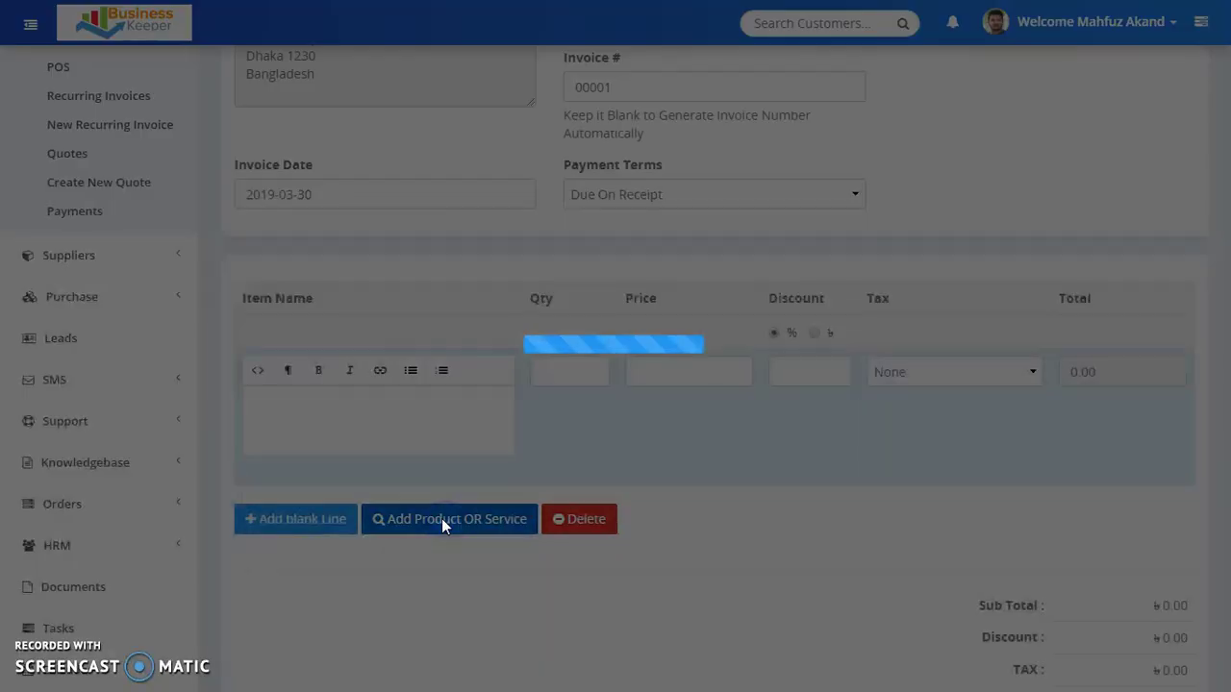
{"action": "left_click", "coordinate": [248, 357]}
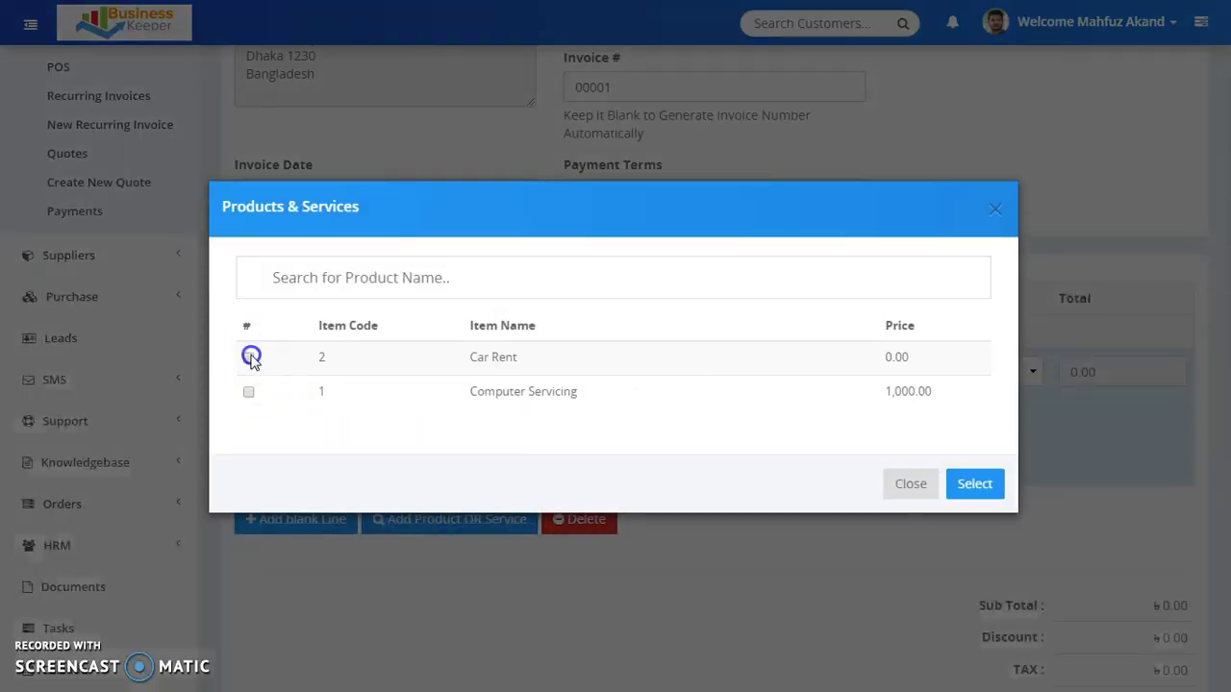
{"action": "left_click", "coordinate": [976, 485]}
Delete the blank line item from the invoice and set the Car Rent price to 5000.
{"action": "scroll", "coordinate": [621, 343], "scroll_direction": "down", "scroll_amount": 1}
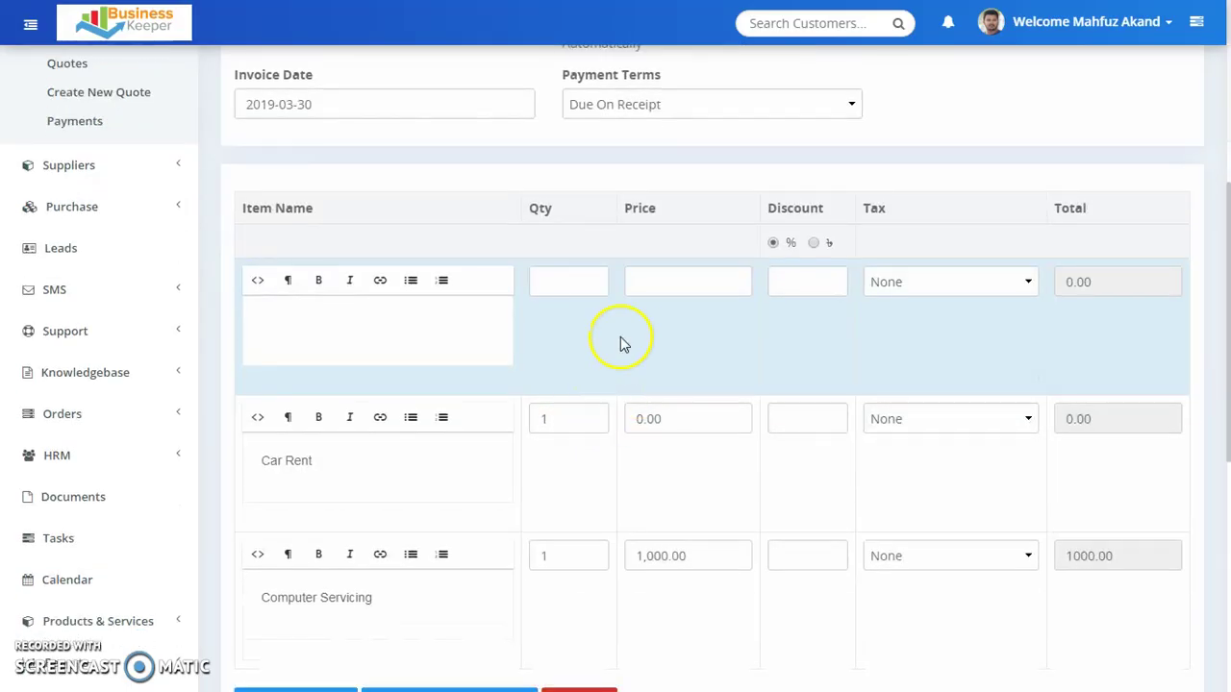
{"action": "scroll", "coordinate": [478, 317], "scroll_direction": "down", "scroll_amount": 1}
{"action": "left_click", "coordinate": [594, 617]}
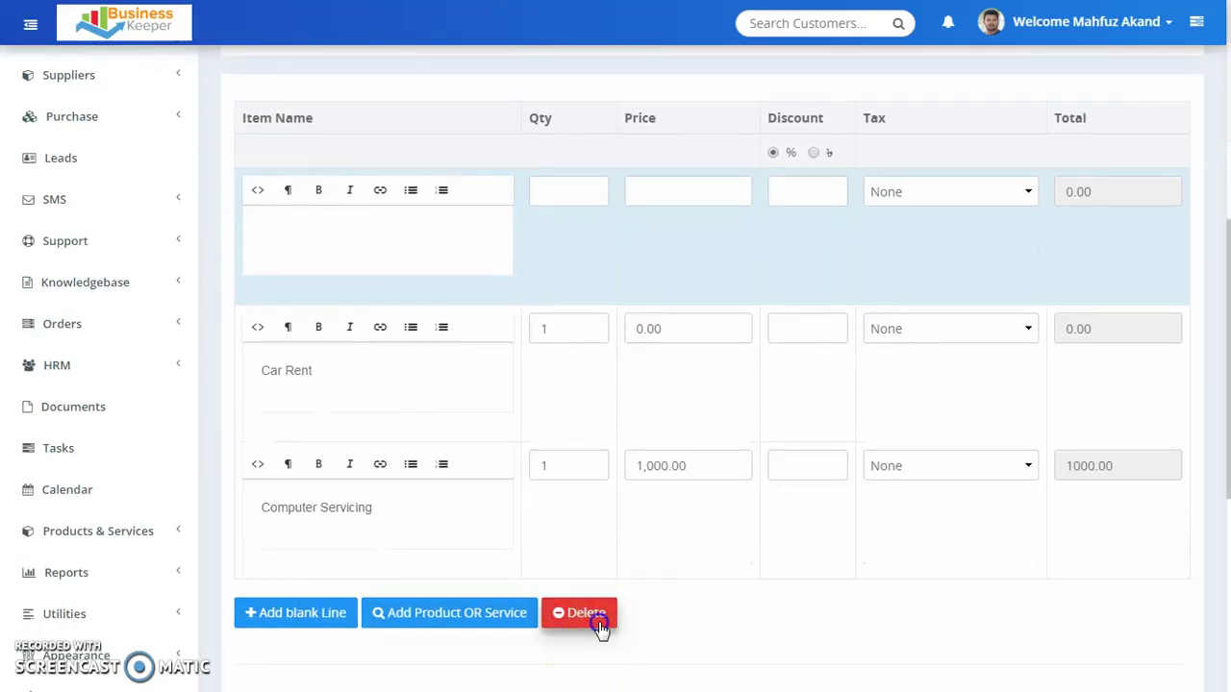
{"action": "left_click", "coordinate": [328, 233]}
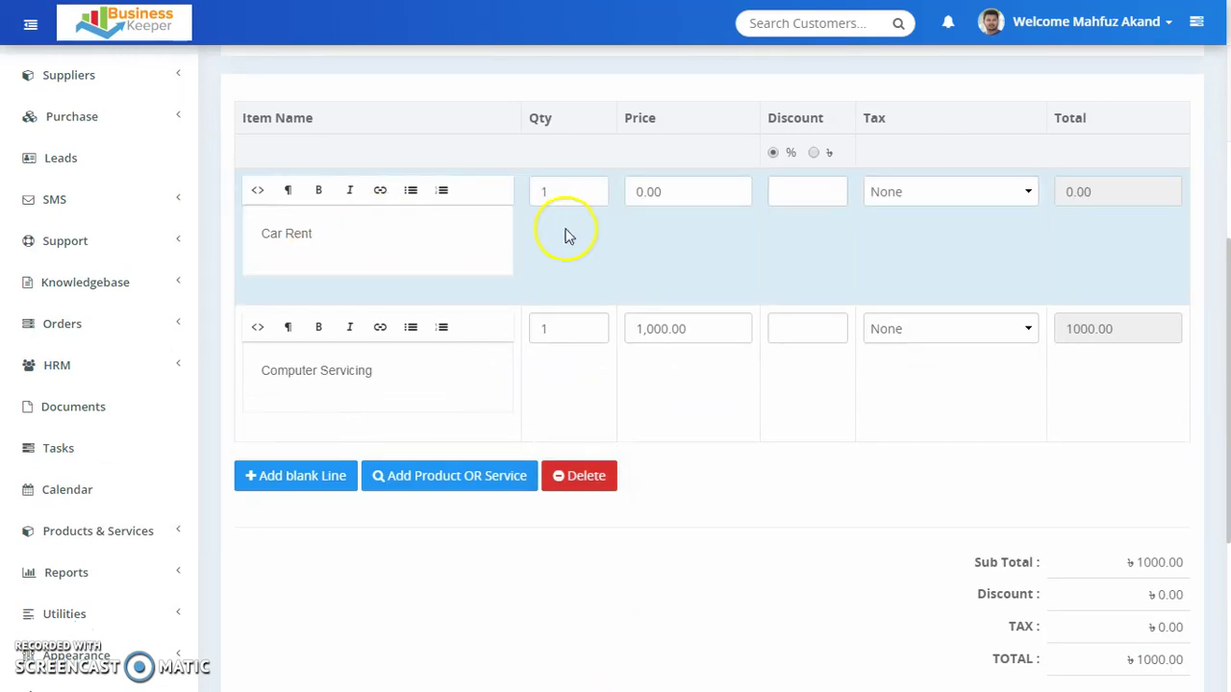
{"action": "left_click", "coordinate": [669, 193]}
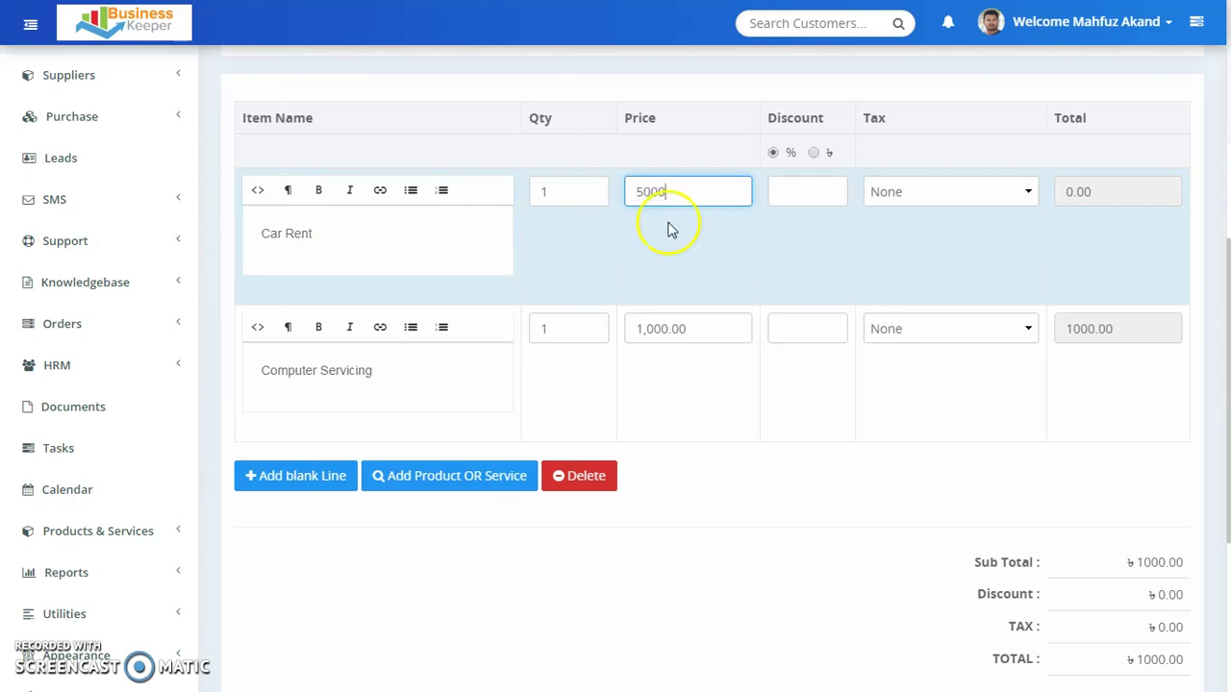
Apply the Car Rent price and set the quantity of the Computer Servicing line item to 3.
{"action": "left_click", "coordinate": [804, 186]}
{"action": "left_click", "coordinate": [953, 247]}
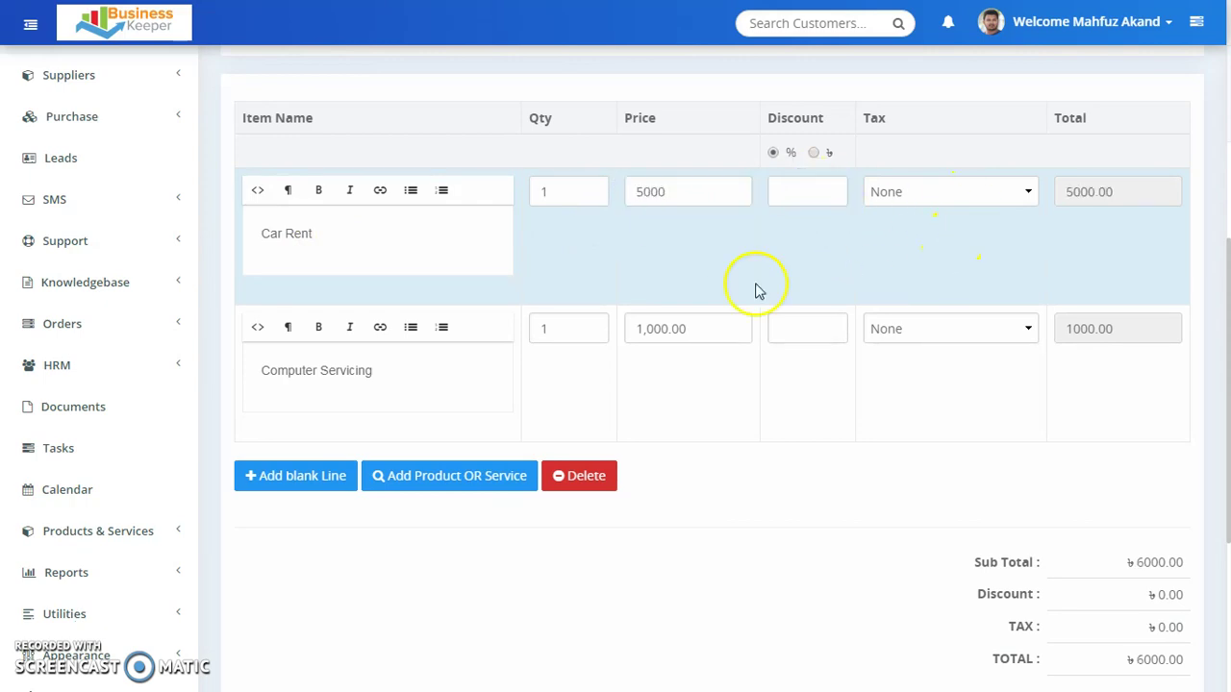
{"action": "double_click", "coordinate": [536, 332]}
{"action": "type", "text": "3"}
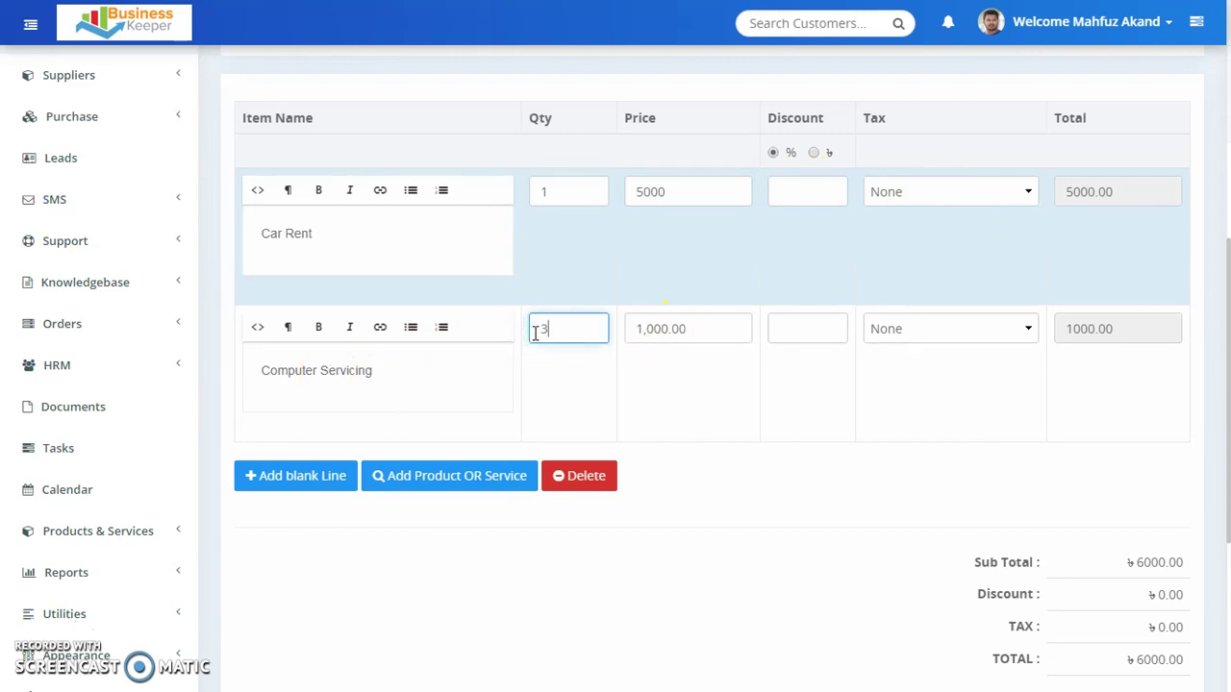
{"action": "left_click", "coordinate": [668, 265]}
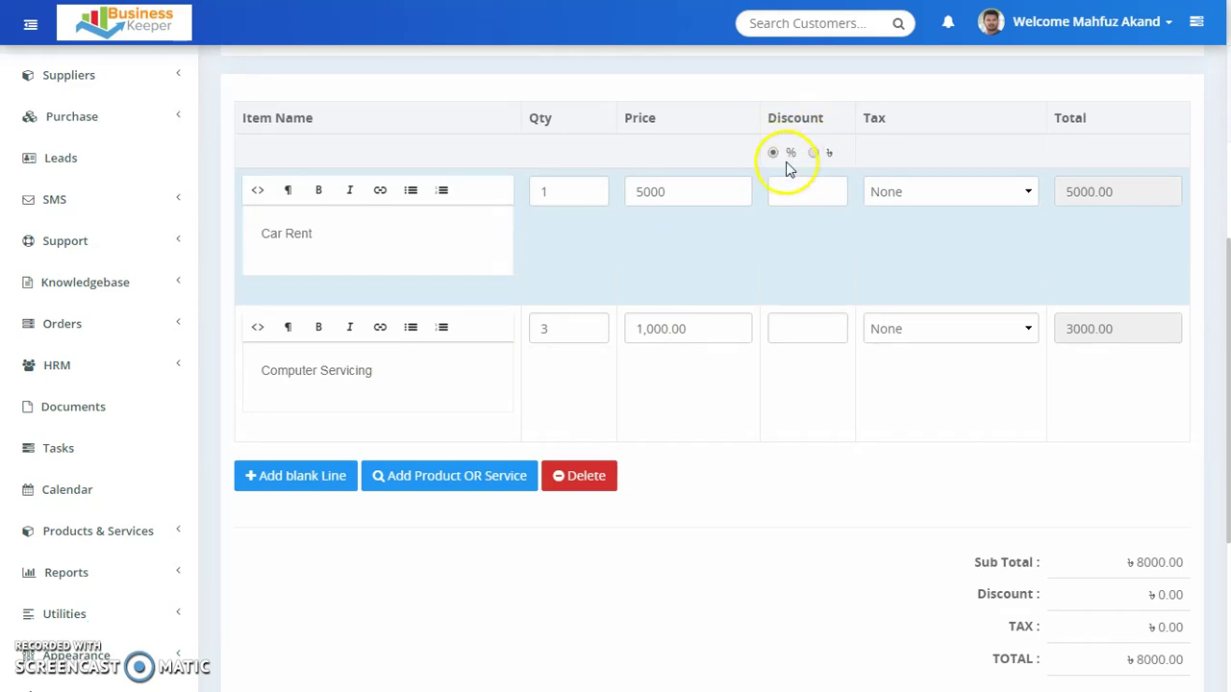
Apply discounts of 5% to Car Rent and 3% to Computer Servicing, and check the discount in the invoice totals.
{"action": "left_click", "coordinate": [788, 189]}
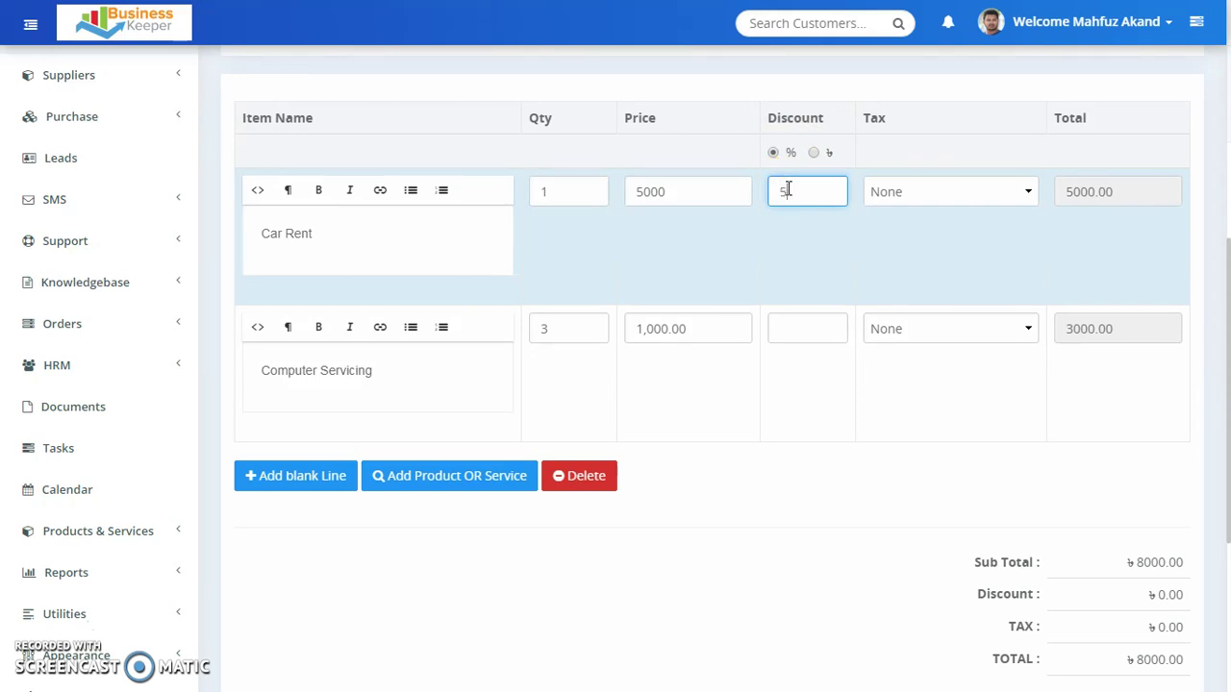
{"action": "left_click", "coordinate": [793, 333]}
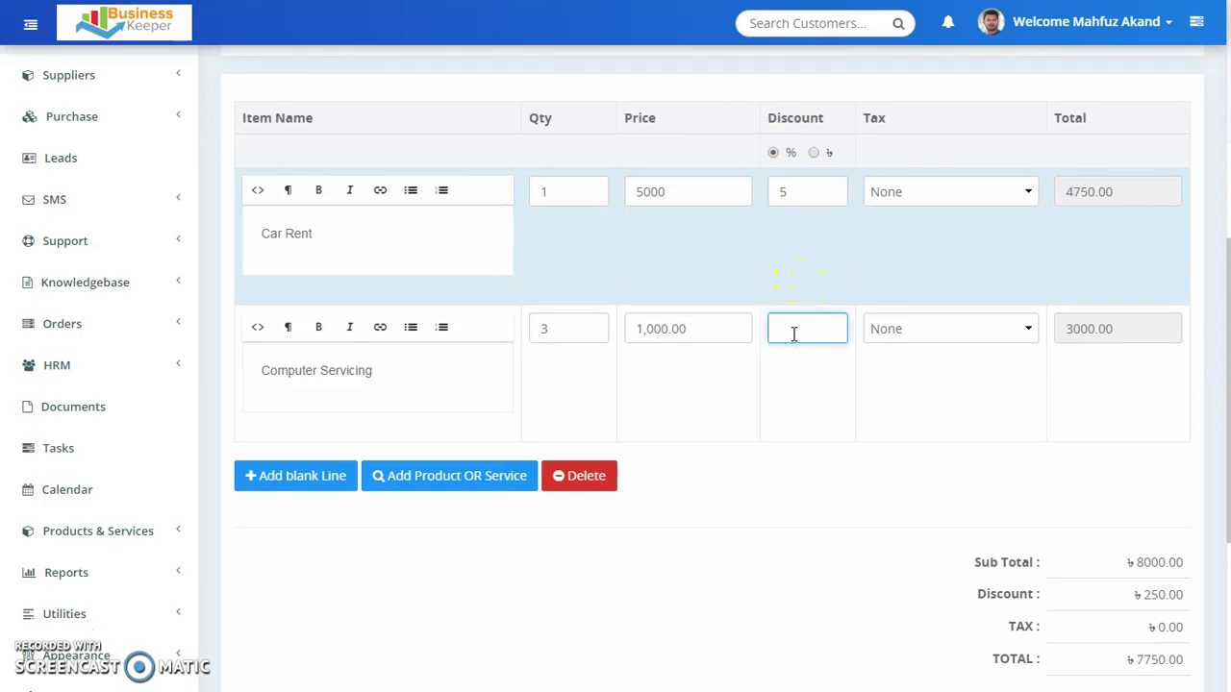
{"action": "left_click", "coordinate": [810, 478]}
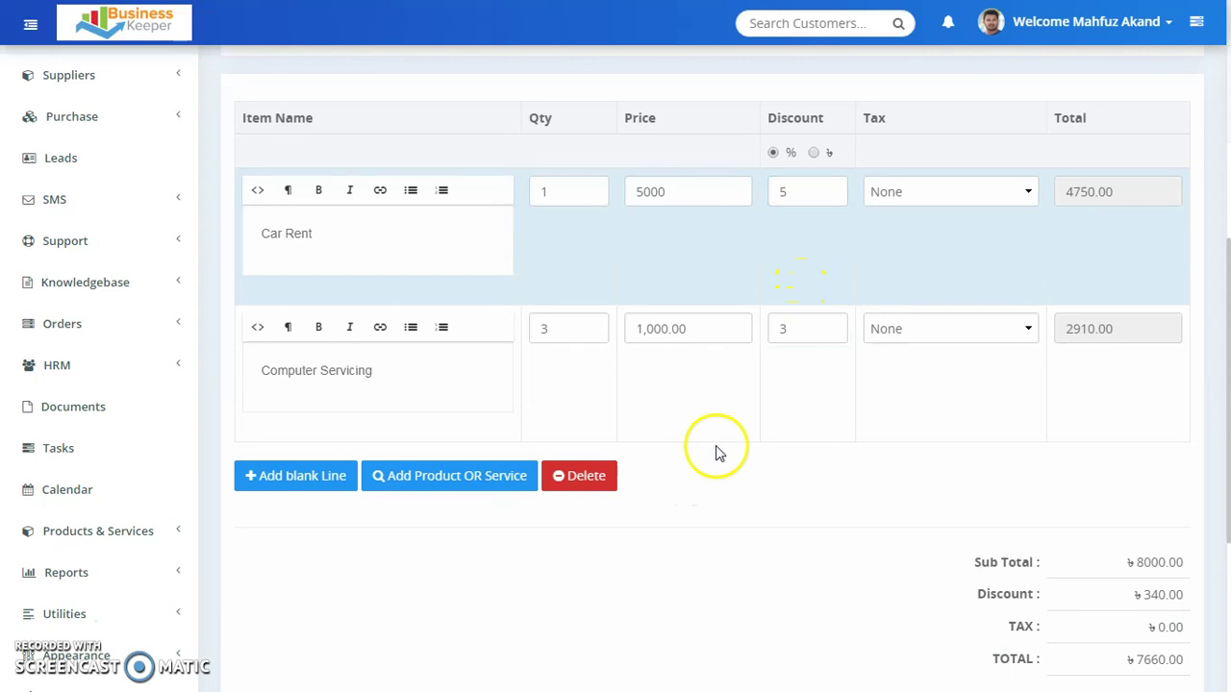
{"action": "scroll", "coordinate": [769, 443], "scroll_direction": "down", "scroll_amount": 2}
{"action": "left_click", "coordinate": [1145, 367]}
{"action": "left_click_drag", "start_coordinate": [1144, 396], "coordinate": [1175, 397]}
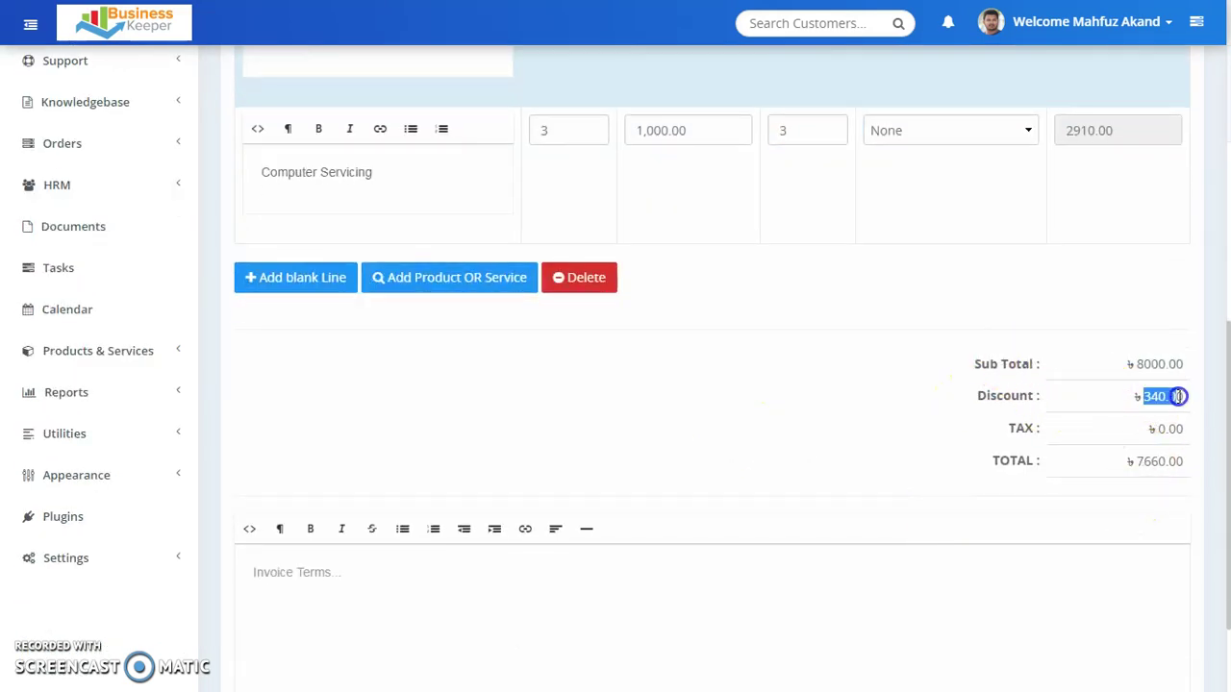
{"action": "left_click", "coordinate": [951, 427]}
Enter "Terms Here" as the invoice terms, and save and close the invoice.
{"action": "scroll", "coordinate": [584, 456], "scroll_direction": "down", "scroll_amount": 3}
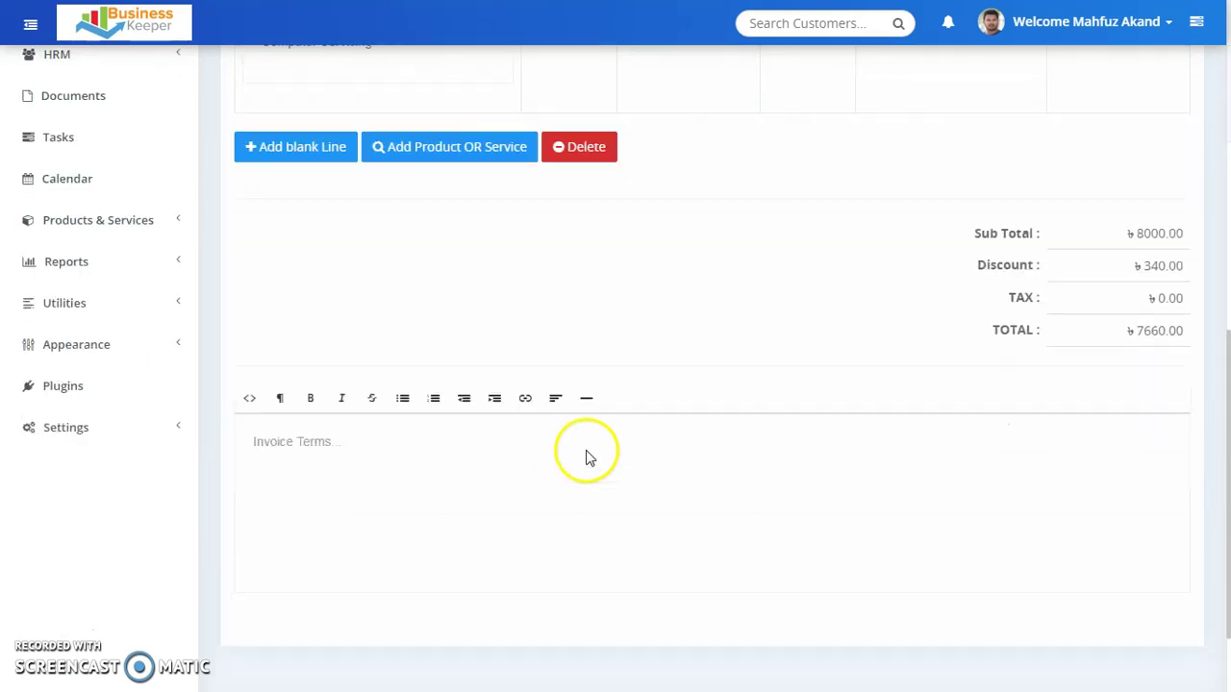
{"action": "left_click", "coordinate": [273, 440]}
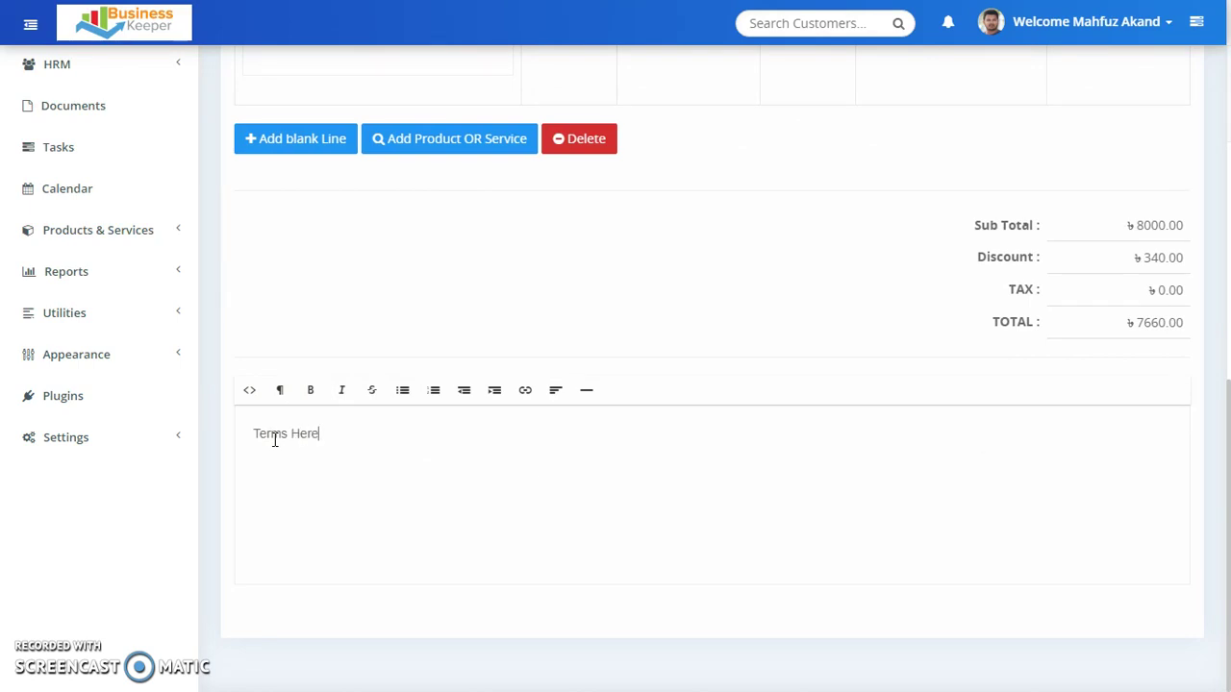
{"action": "scroll", "coordinate": [791, 417], "scroll_direction": "up", "scroll_amount": 8}
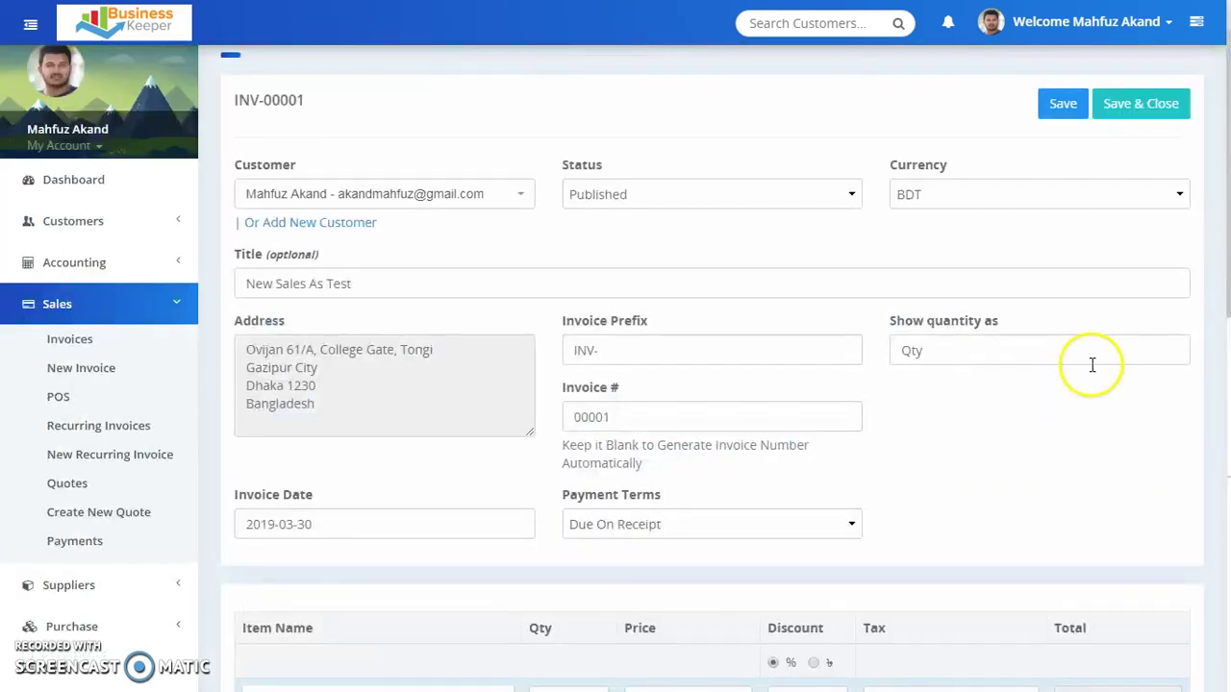
{"action": "scroll", "coordinate": [1092, 364], "scroll_direction": "up", "scroll_amount": 1}
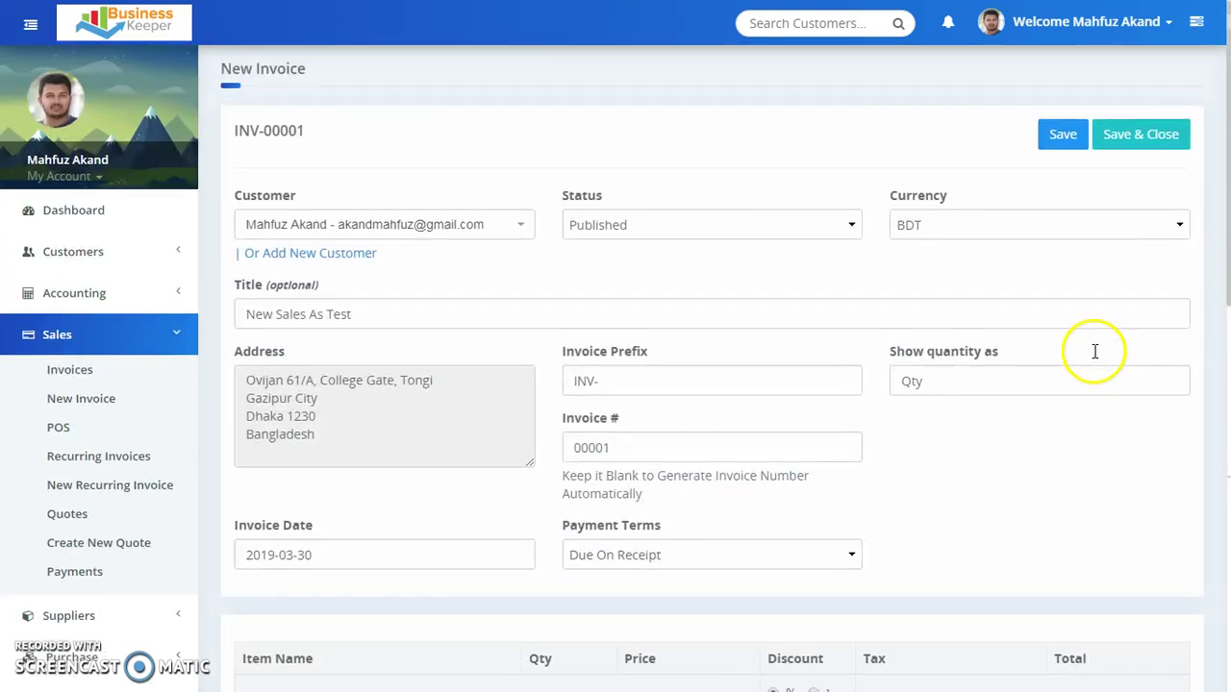
{"action": "left_click", "coordinate": [1135, 142]}
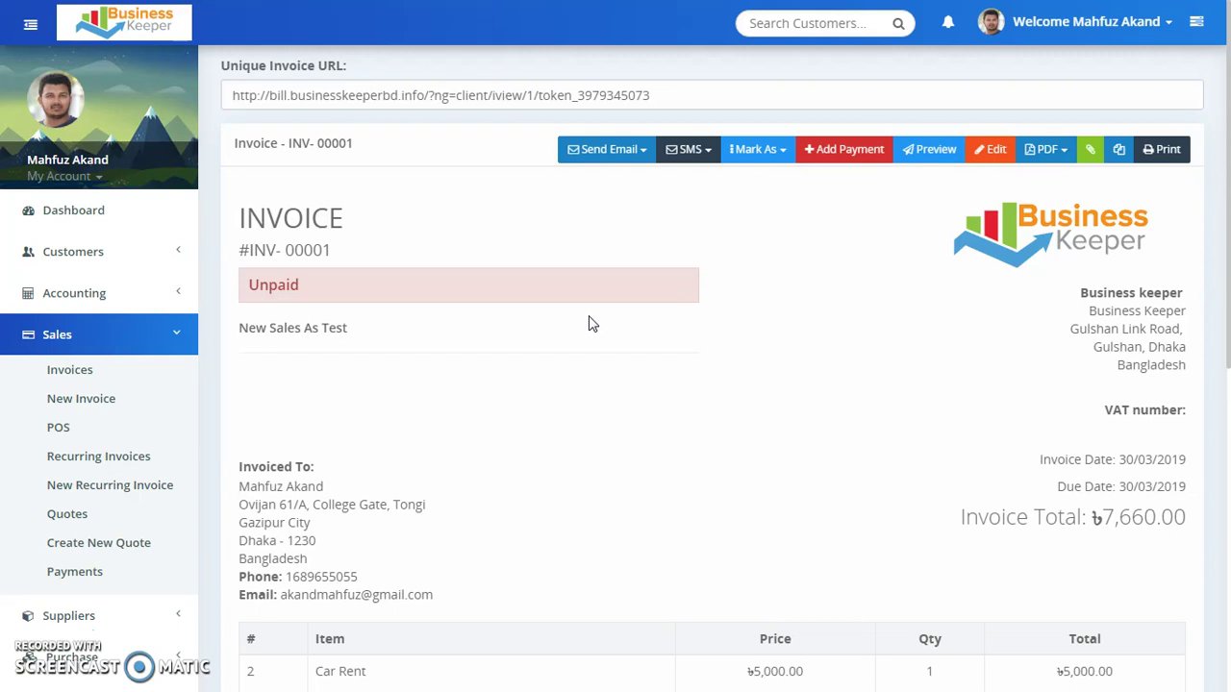
Review the saved invoice's customer details, line items, totals and terms.
{"action": "scroll", "coordinate": [859, 371], "scroll_direction": "down", "scroll_amount": 3}
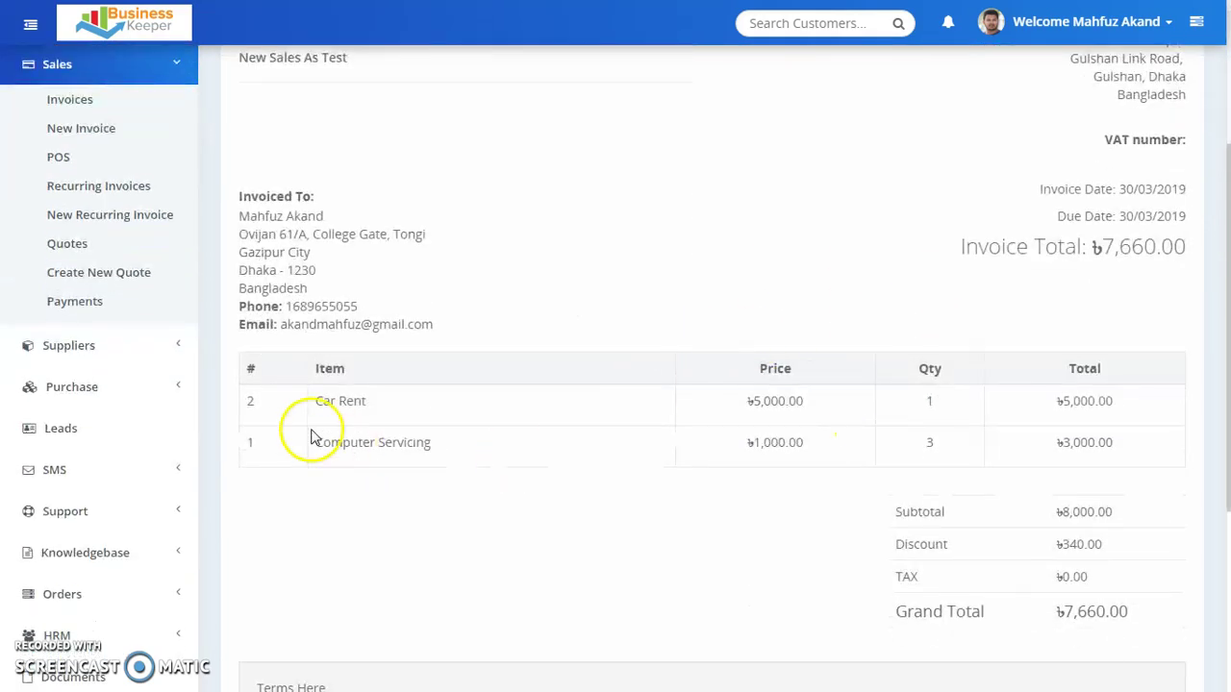
{"action": "scroll", "coordinate": [1154, 442], "scroll_direction": "down", "scroll_amount": 1}
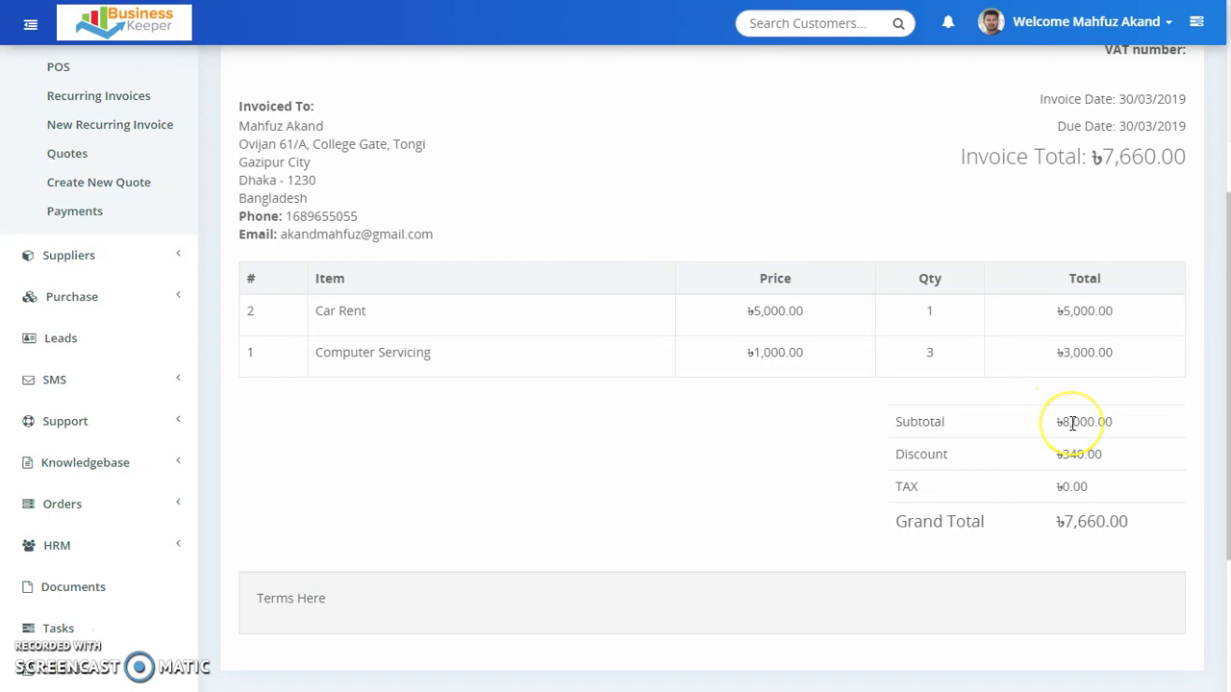
{"action": "scroll", "coordinate": [1069, 425], "scroll_direction": "down", "scroll_amount": 1}
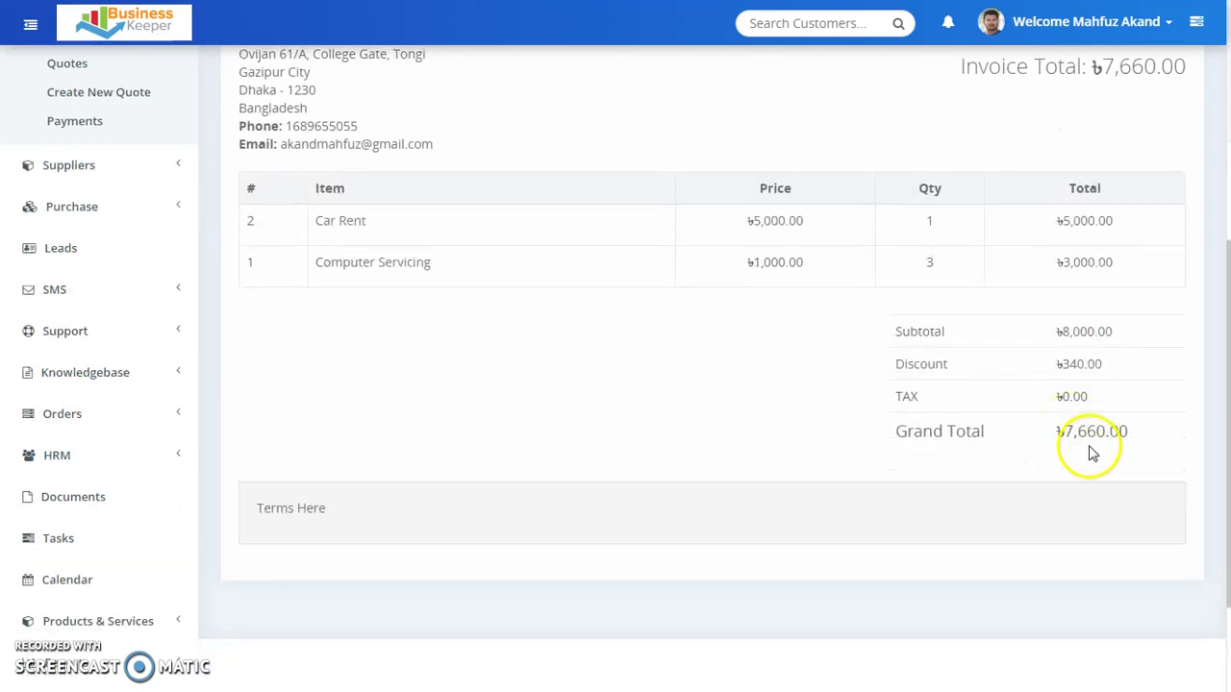
{"action": "scroll", "coordinate": [934, 420], "scroll_direction": "down", "scroll_amount": 2}
{"action": "scroll", "coordinate": [934, 426], "scroll_direction": "up", "scroll_amount": 6}
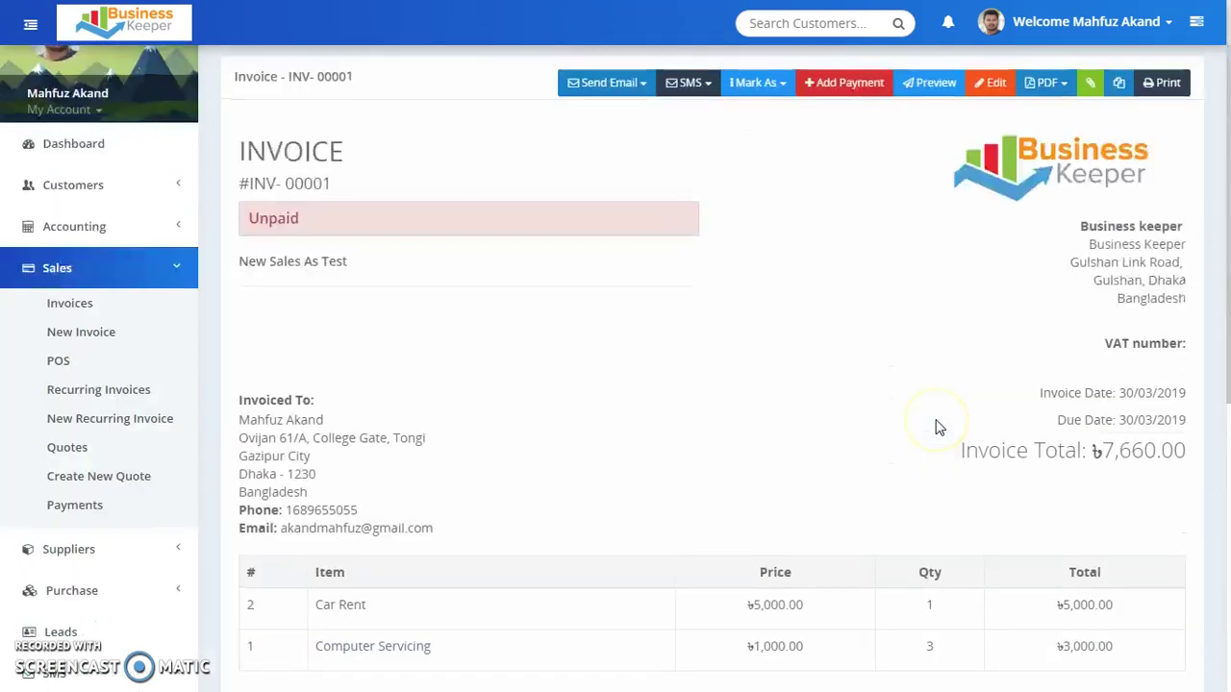
{"action": "scroll", "coordinate": [939, 427], "scroll_direction": "up", "scroll_amount": 1}
Leave full-screen mode and look through the client preview of the invoice.
{"action": "key", "text": "F11"}
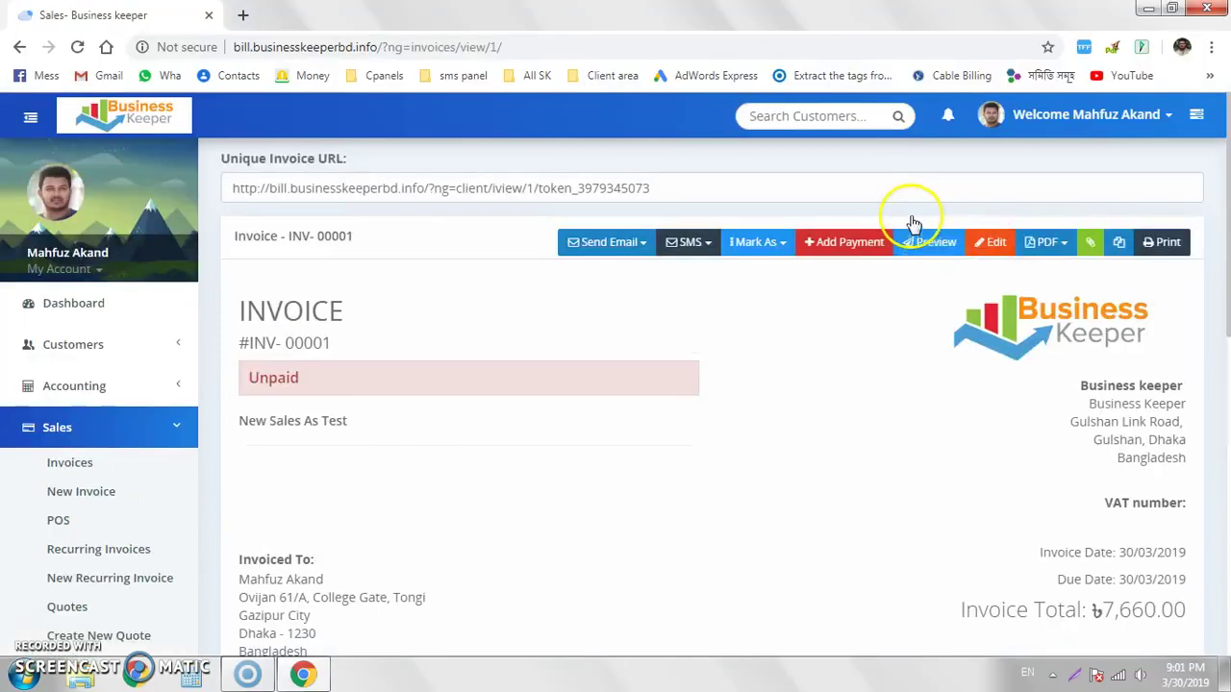
{"action": "left_click", "coordinate": [928, 252]}
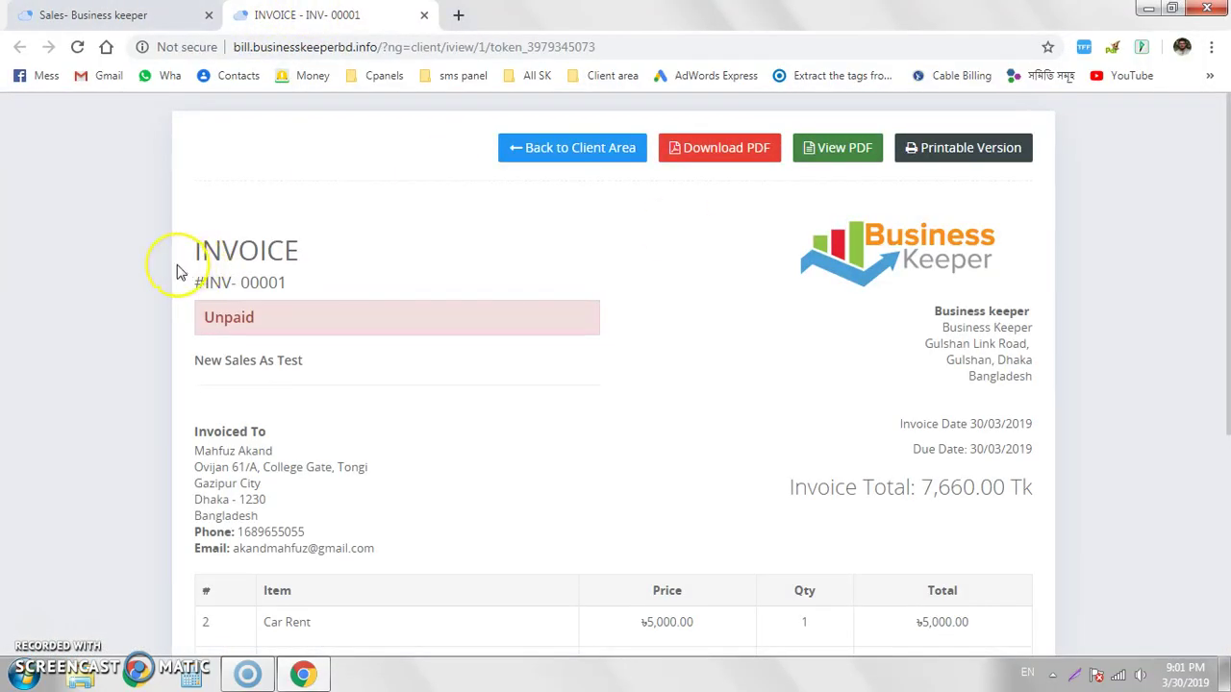
{"action": "scroll", "coordinate": [177, 273], "scroll_direction": "down", "scroll_amount": 5}
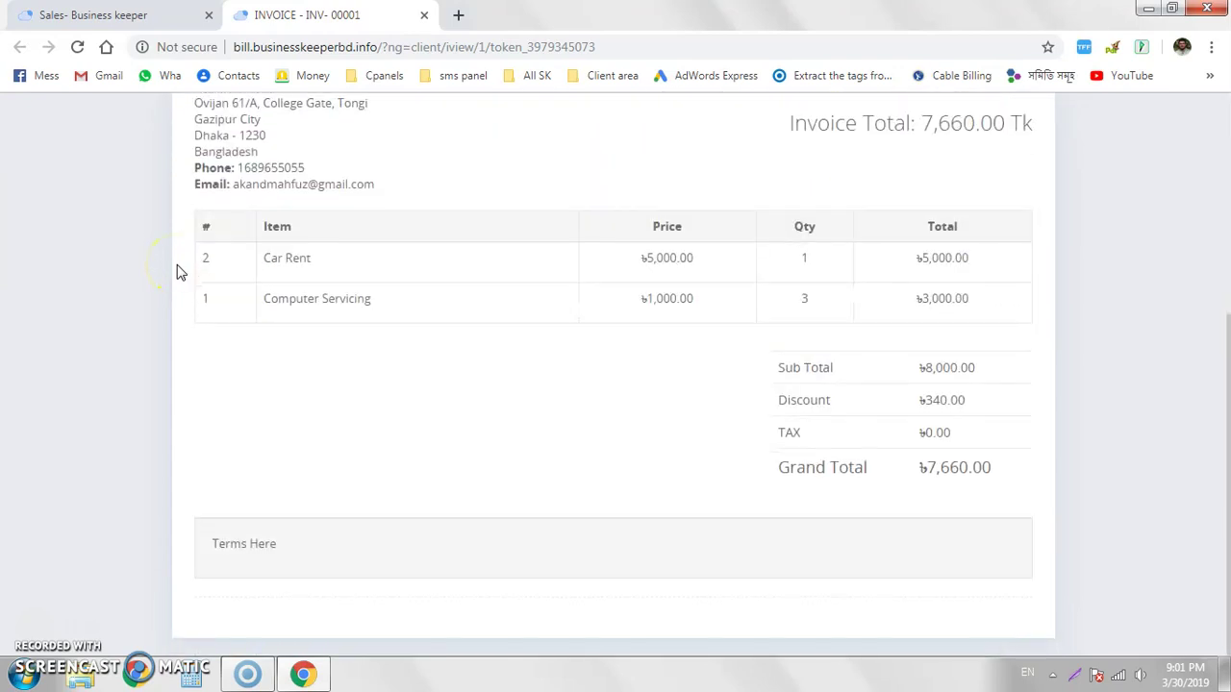
{"action": "scroll", "coordinate": [177, 272], "scroll_direction": "up", "scroll_amount": 3}
{"action": "scroll", "coordinate": [176, 272], "scroll_direction": "up", "scroll_amount": 2}
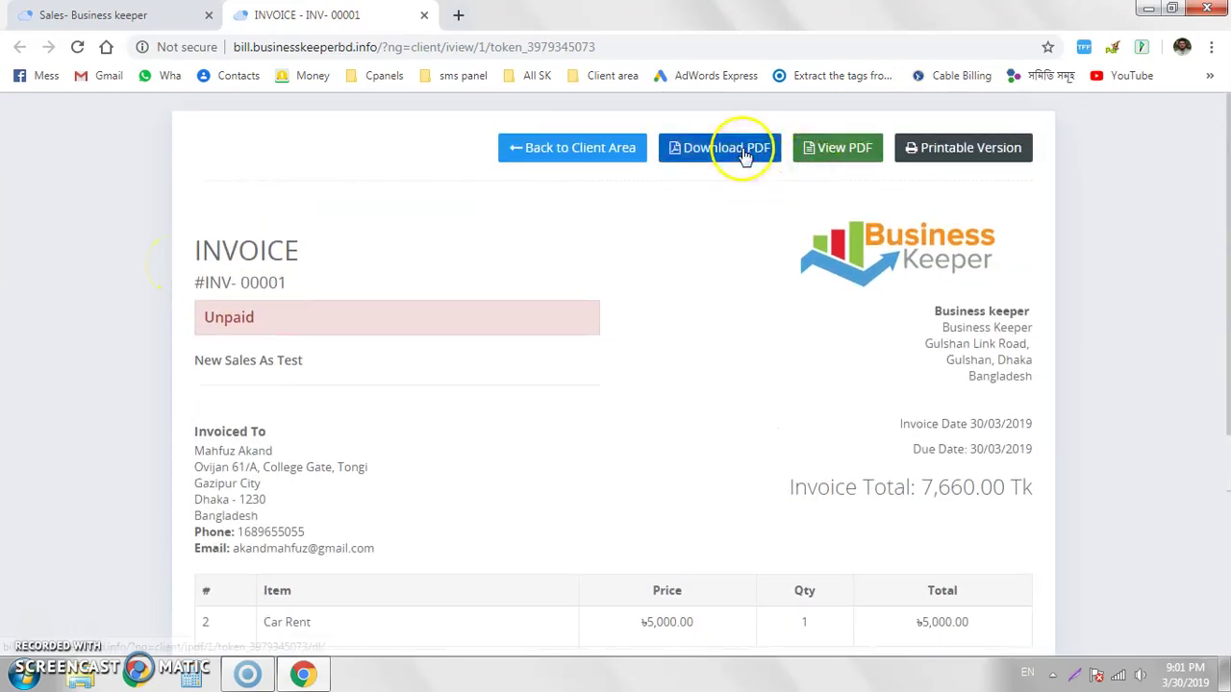
View the PDF version of the invoice, examine its details, totals, terms and watermark, and close the preview tab.
{"action": "left_click", "coordinate": [834, 150]}
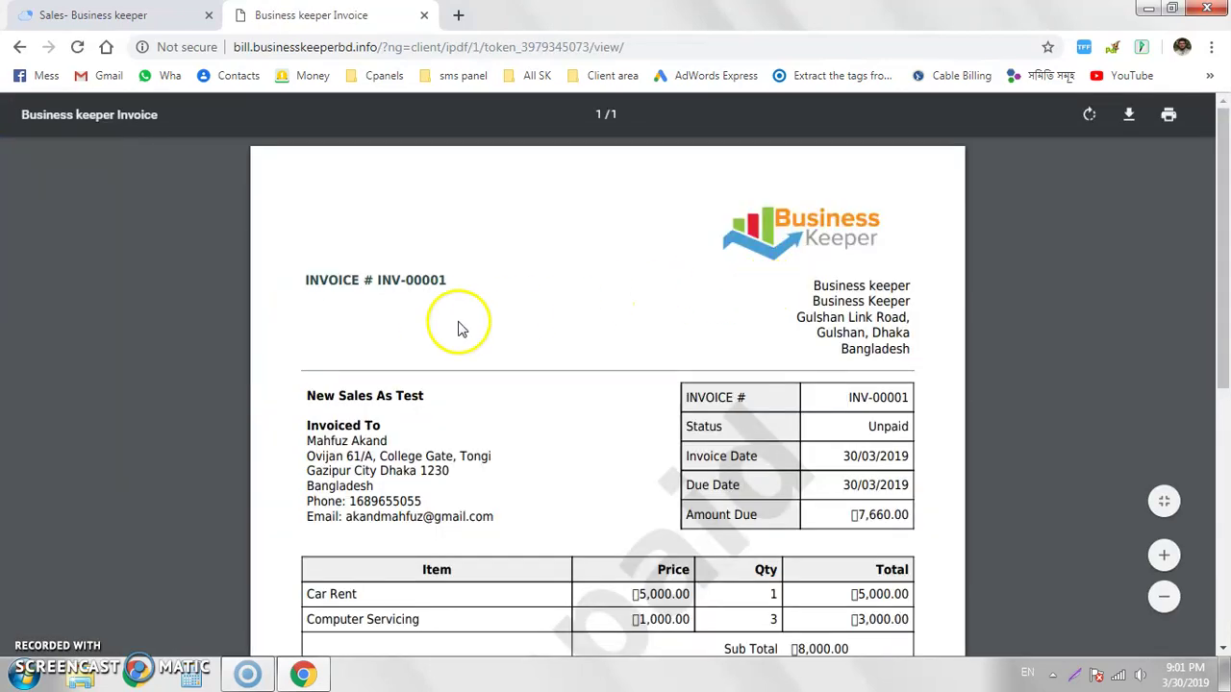
{"action": "scroll", "coordinate": [412, 330], "scroll_direction": "down", "scroll_amount": 1}
{"action": "left_click_drag", "start_coordinate": [307, 349], "coordinate": [385, 352]}
{"action": "left_click", "coordinate": [507, 360]}
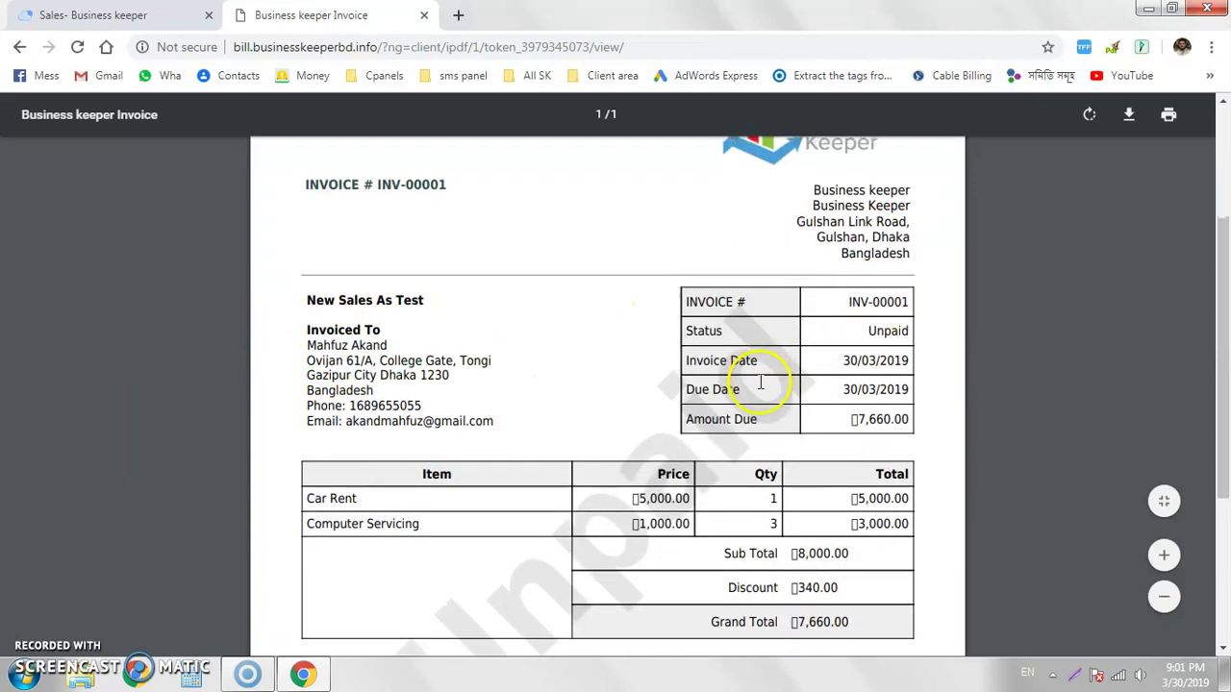
{"action": "scroll", "coordinate": [769, 462], "scroll_direction": "down", "scroll_amount": 2}
{"action": "scroll", "coordinate": [716, 494], "scroll_direction": "down", "scroll_amount": 2}
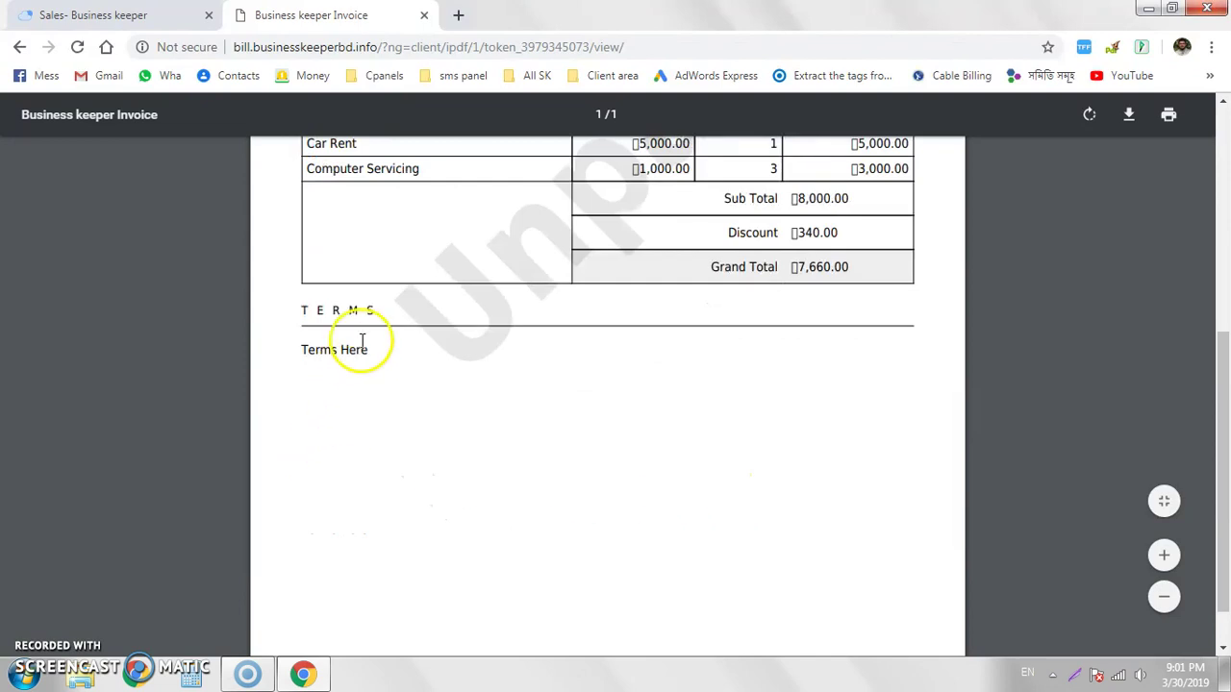
{"action": "scroll", "coordinate": [481, 423], "scroll_direction": "up", "scroll_amount": 3}
{"action": "left_click_drag", "start_coordinate": [392, 646], "coordinate": [798, 290]}
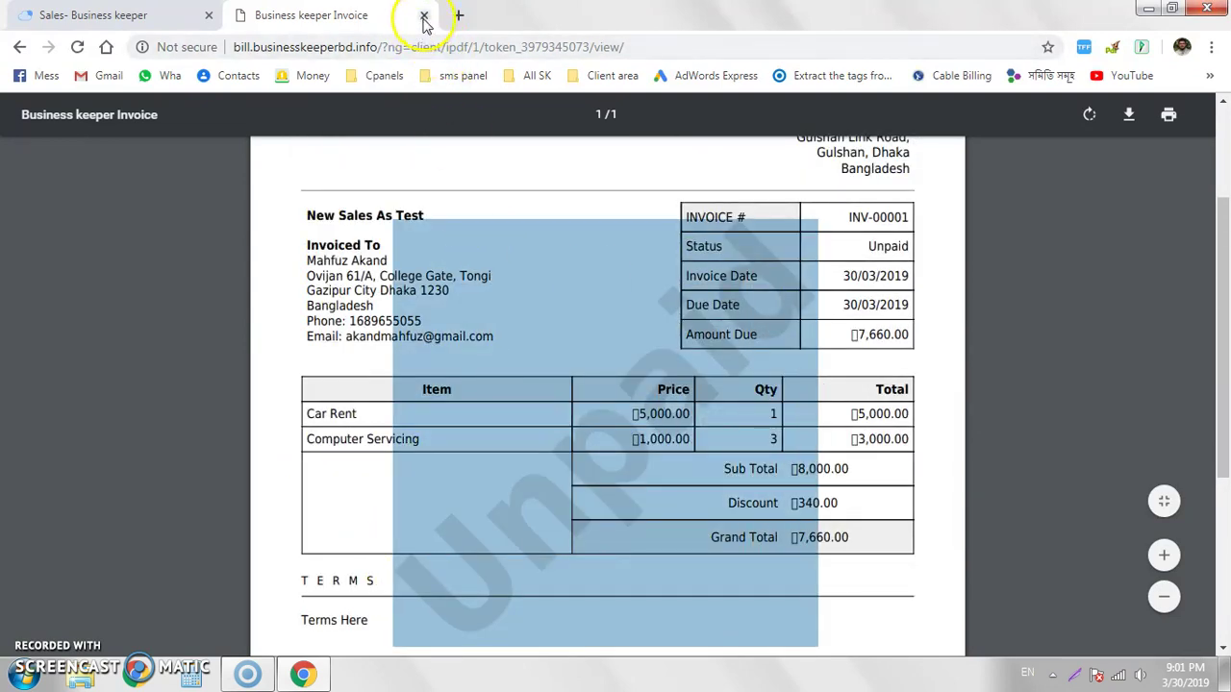
{"action": "left_click", "coordinate": [20, 46]}
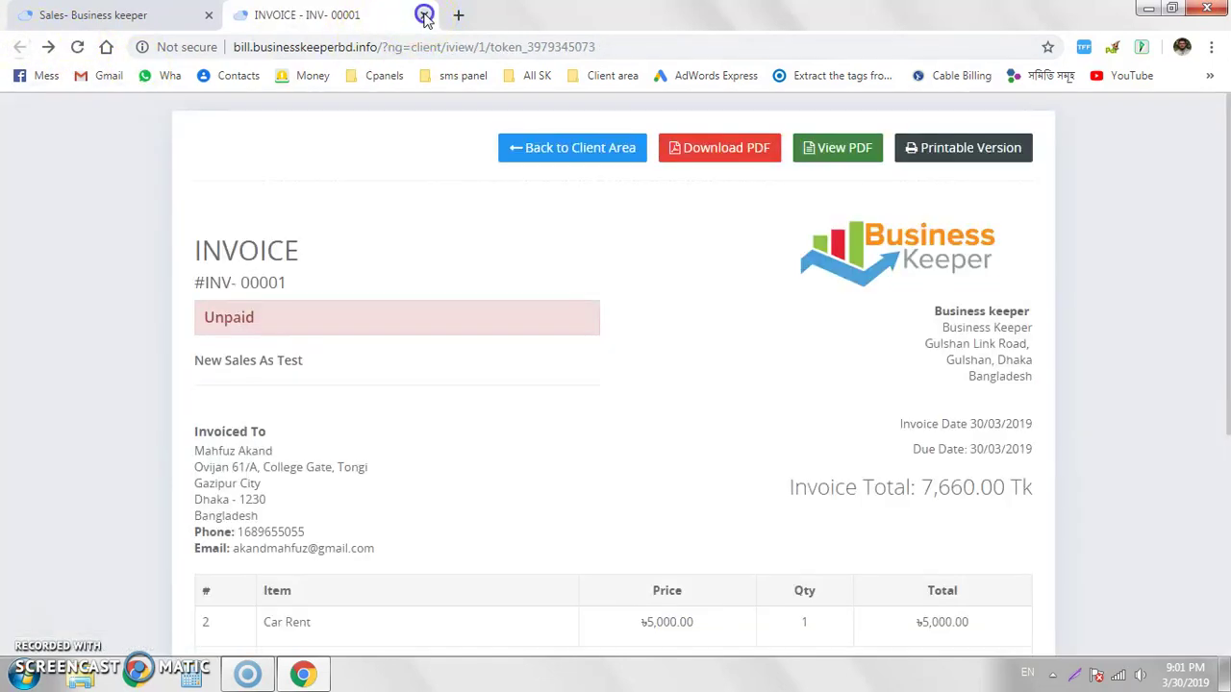
{"action": "left_click", "coordinate": [424, 14]}
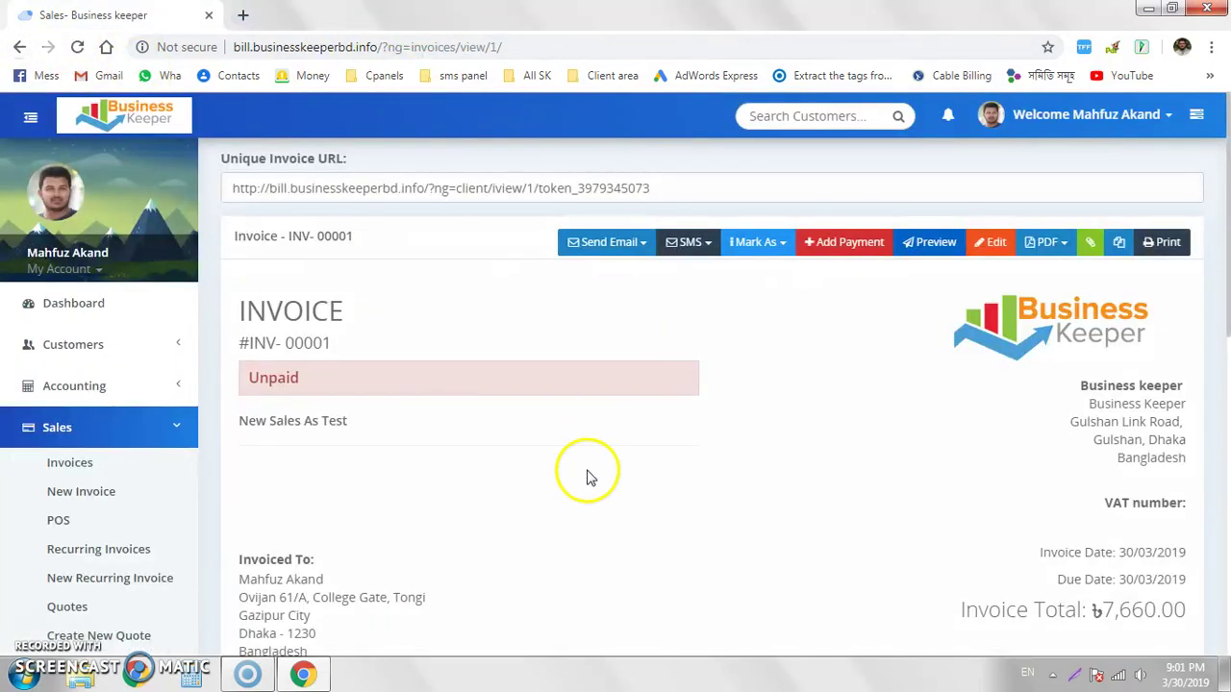
Open the list of sales invoices and check the unpaid amount in the summary.
{"action": "left_click", "coordinate": [77, 468]}
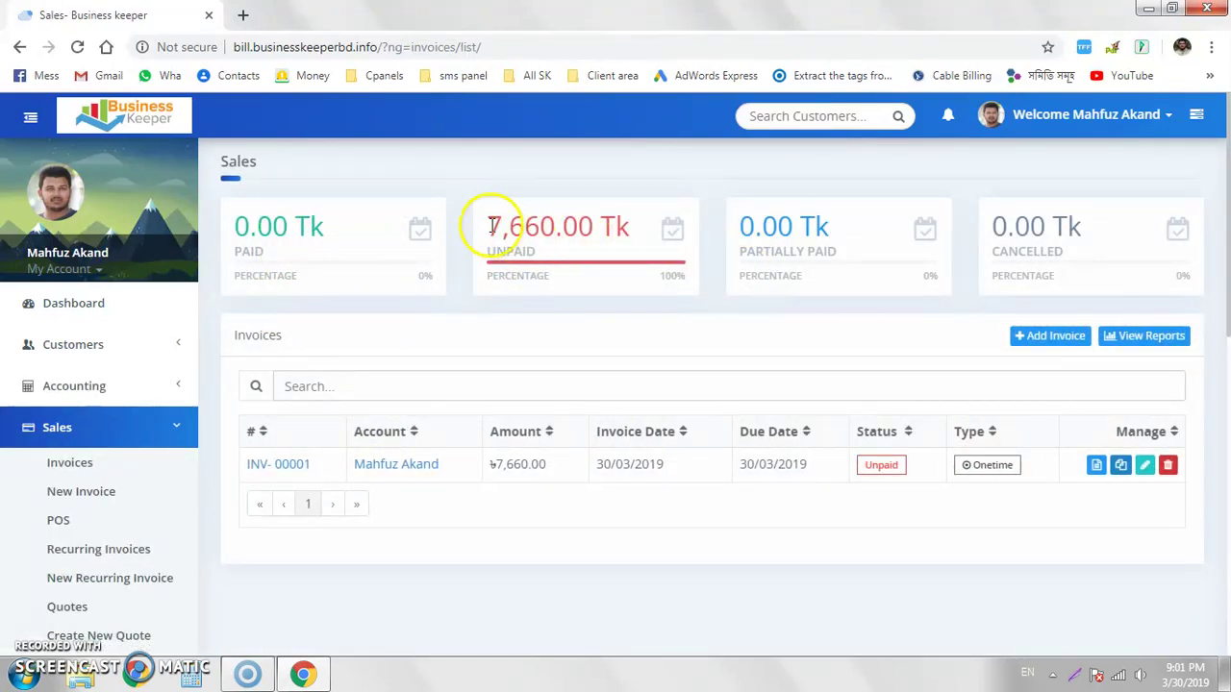
{"action": "left_click_drag", "start_coordinate": [494, 225], "coordinate": [598, 227]}
{"action": "left_click", "coordinate": [716, 321]}
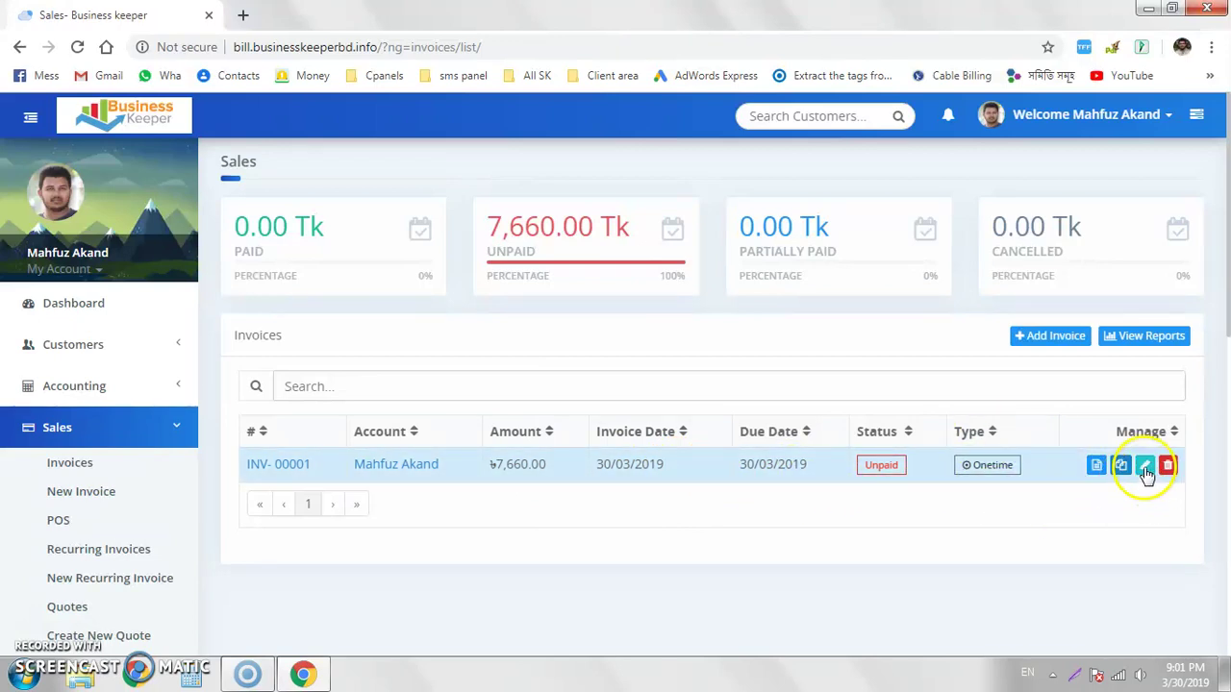
Open the unpaid invoice from the list and start adding a payment to it with UCB bank as the account.
{"action": "left_click", "coordinate": [1094, 469]}
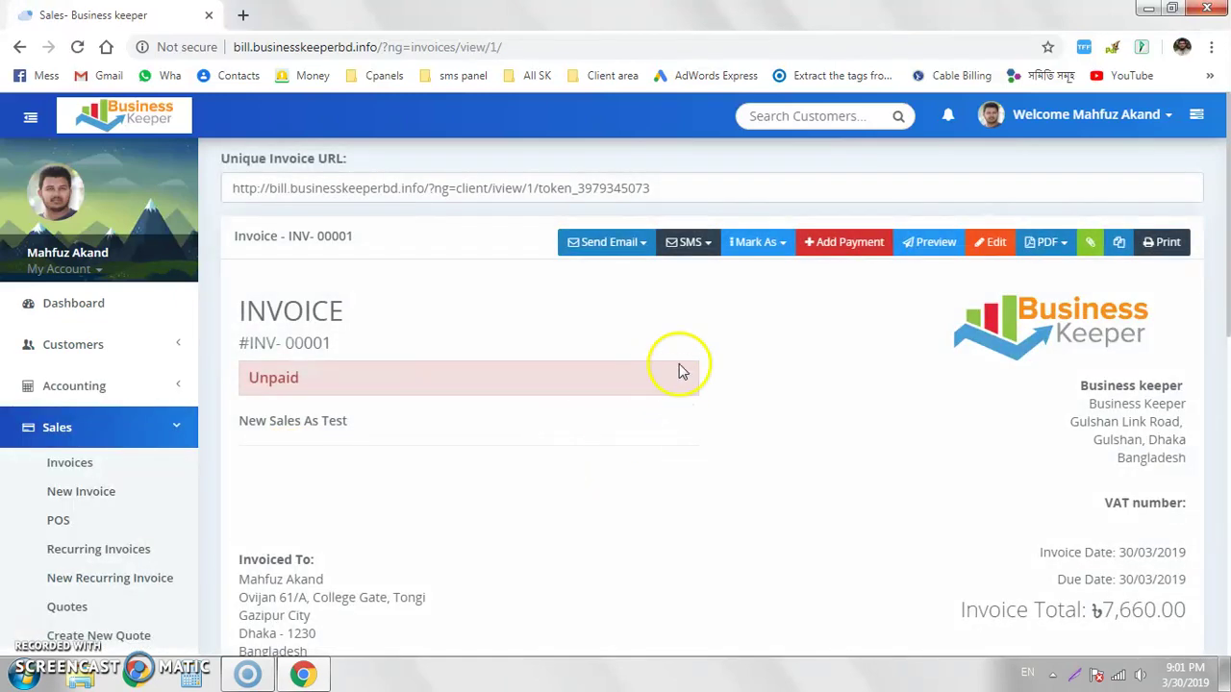
{"action": "left_click", "coordinate": [850, 245]}
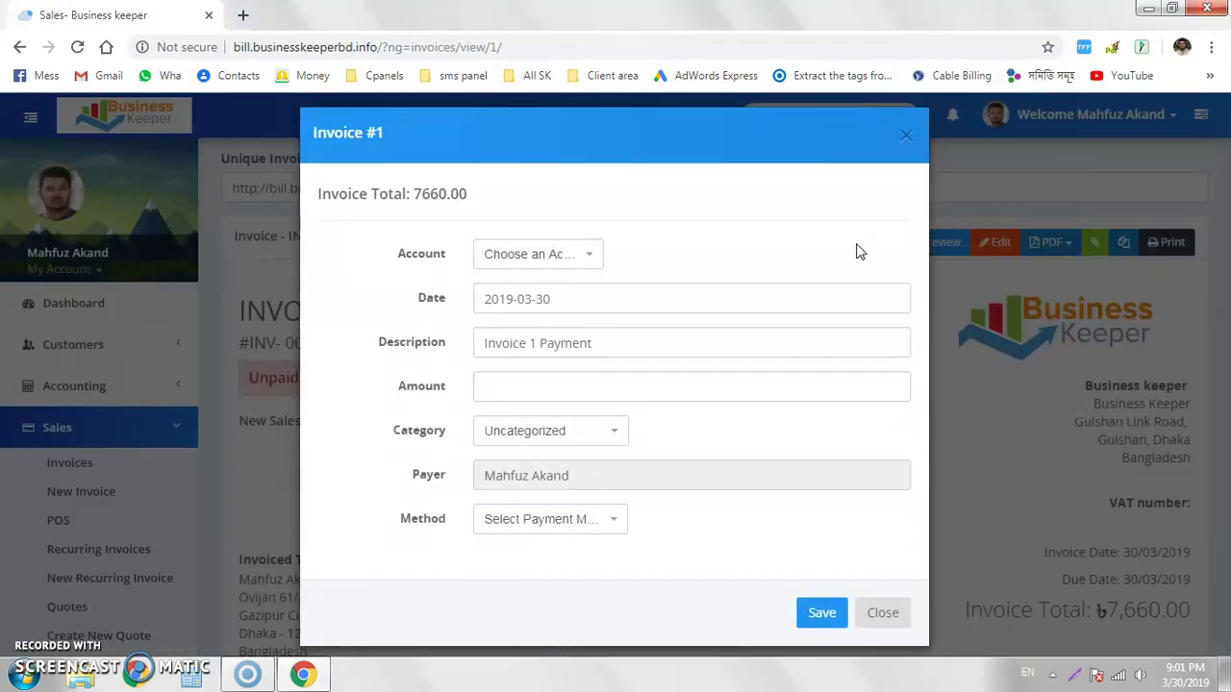
{"action": "left_click_drag", "start_coordinate": [469, 196], "coordinate": [406, 193]}
{"action": "left_click", "coordinate": [601, 204]}
{"action": "left_click", "coordinate": [577, 254]}
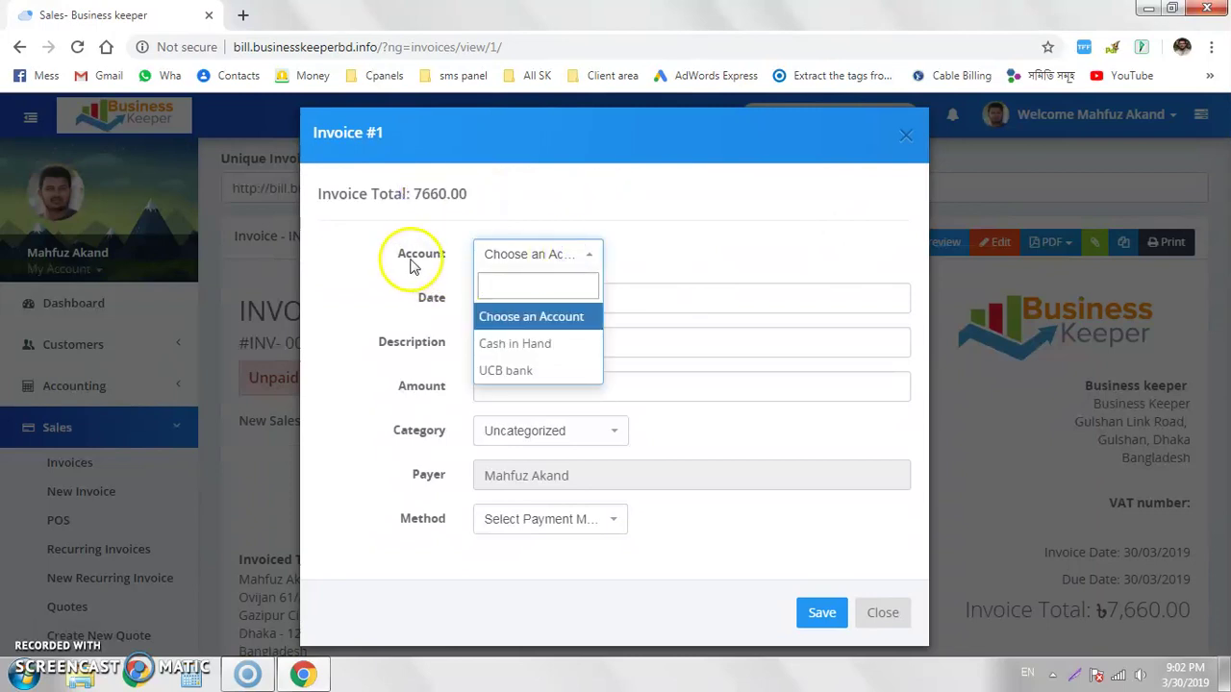
{"action": "left_click", "coordinate": [529, 371]}
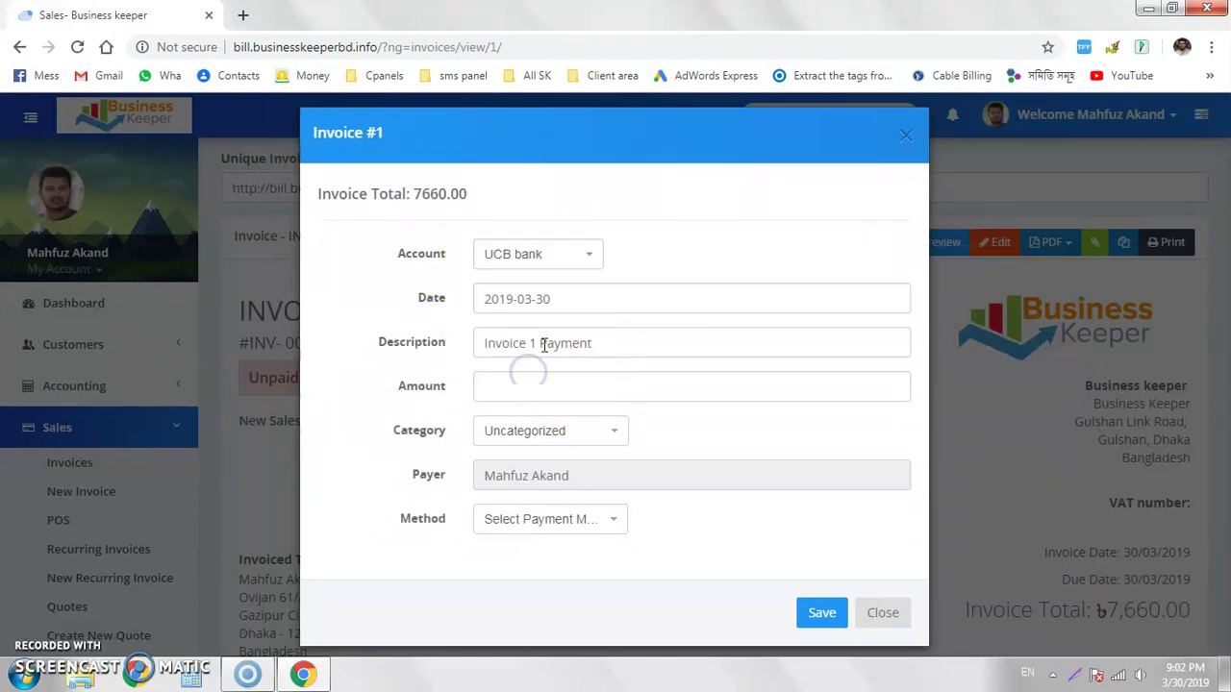
Keep the payment's date and description and set its amount to 7660.
{"action": "left_click_drag", "start_coordinate": [630, 348], "coordinate": [461, 346]}
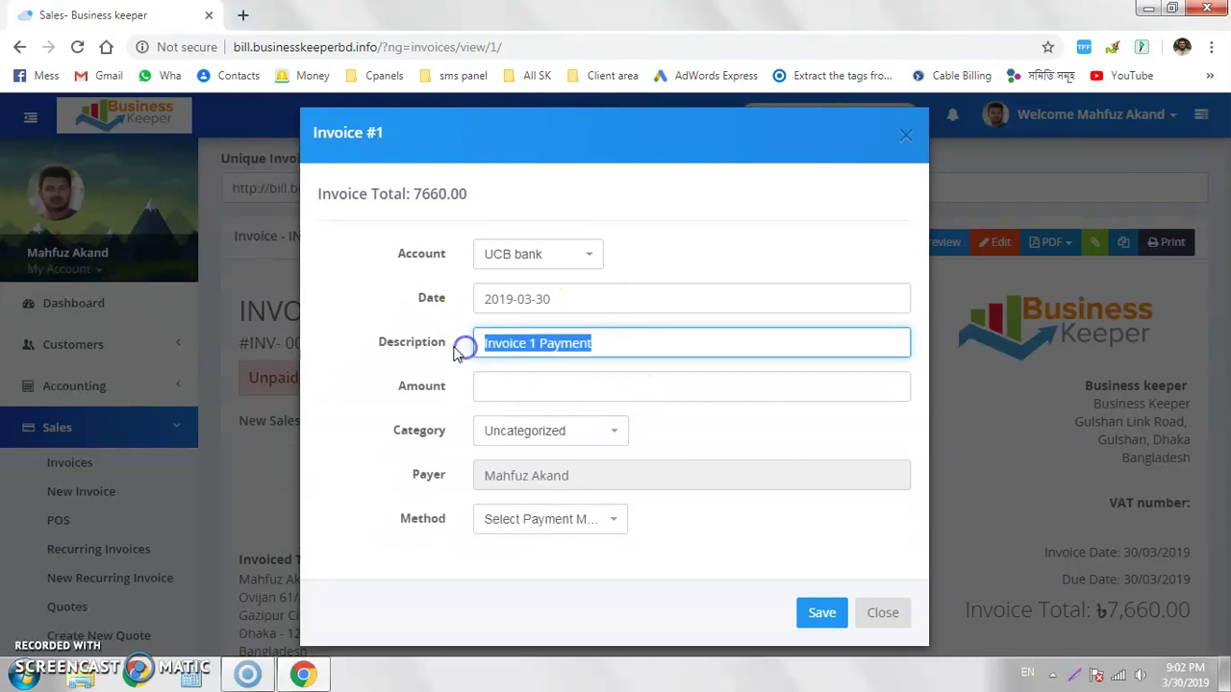
{"action": "left_click", "coordinate": [541, 298]}
{"action": "left_click", "coordinate": [388, 298]}
{"action": "left_click", "coordinate": [717, 359]}
{"action": "left_click", "coordinate": [603, 386]}
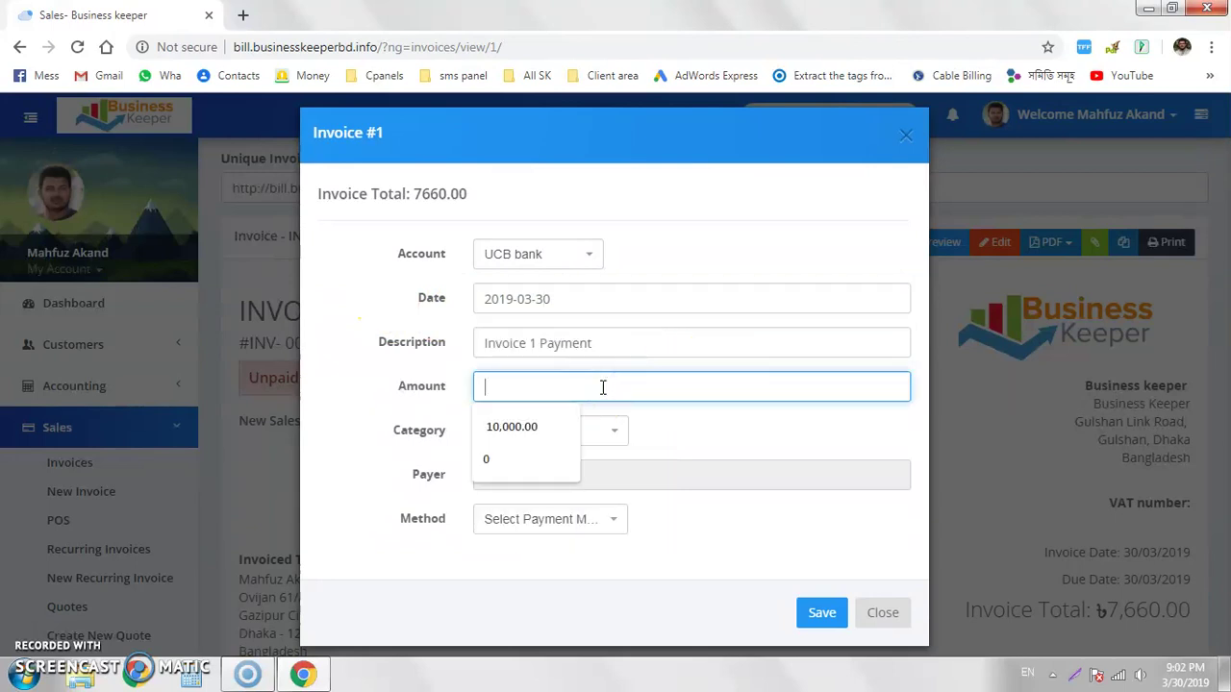
{"action": "type", "text": "7660"}
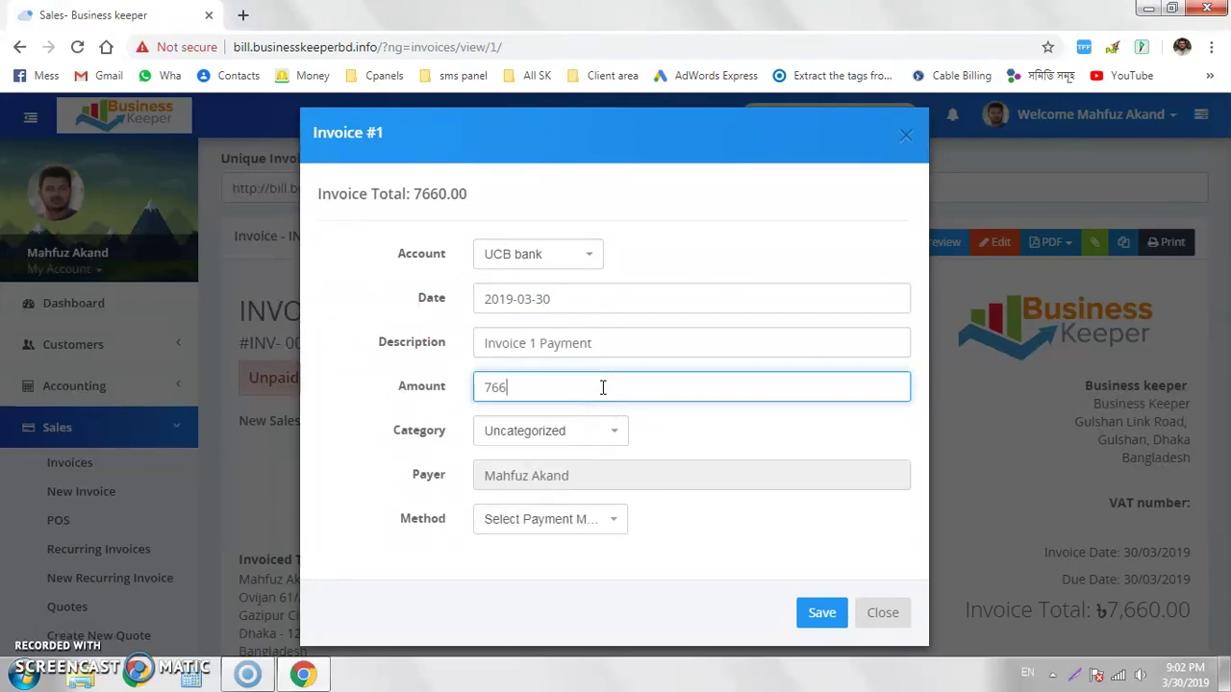
Set the payment's category to Regular Income and its method to Cash, and save the payment.
{"action": "left_click", "coordinate": [569, 426]}
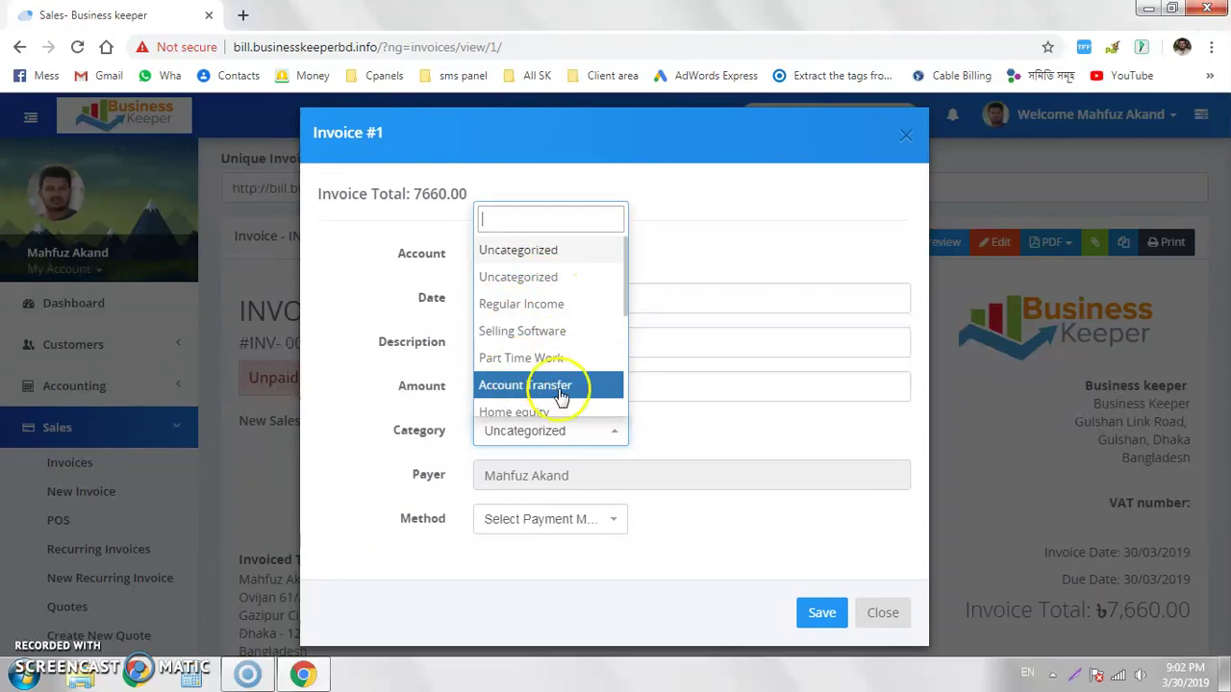
{"action": "left_click", "coordinate": [524, 306]}
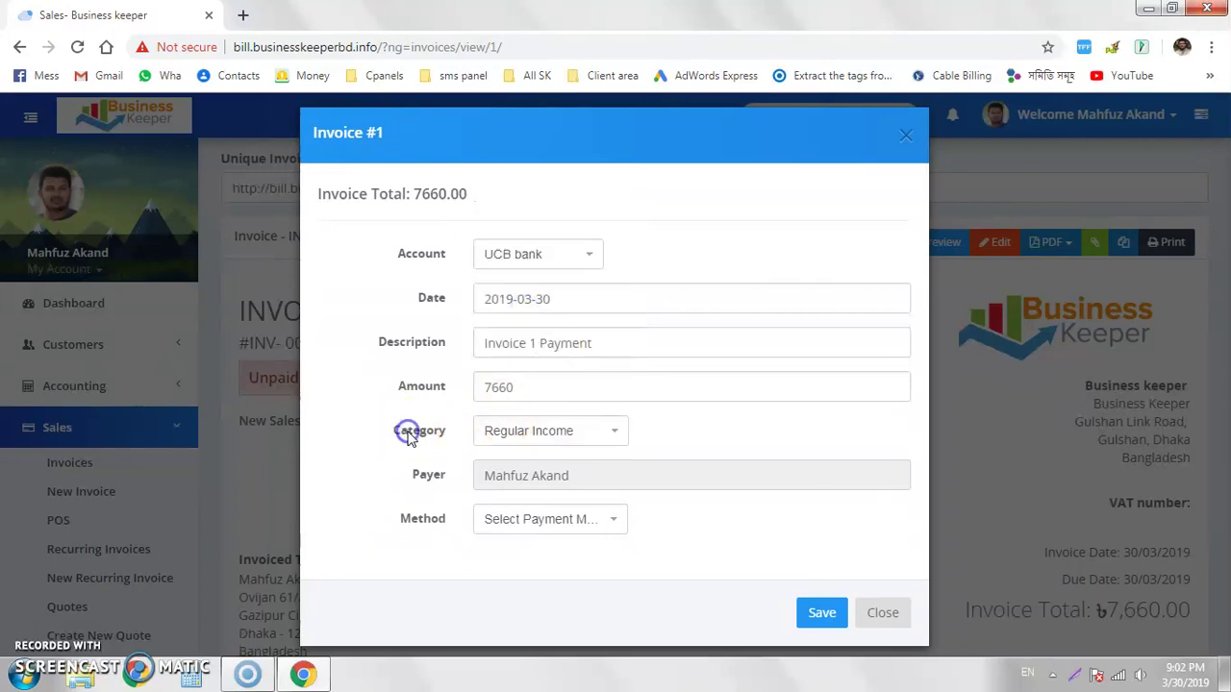
{"action": "left_click", "coordinate": [563, 528]}
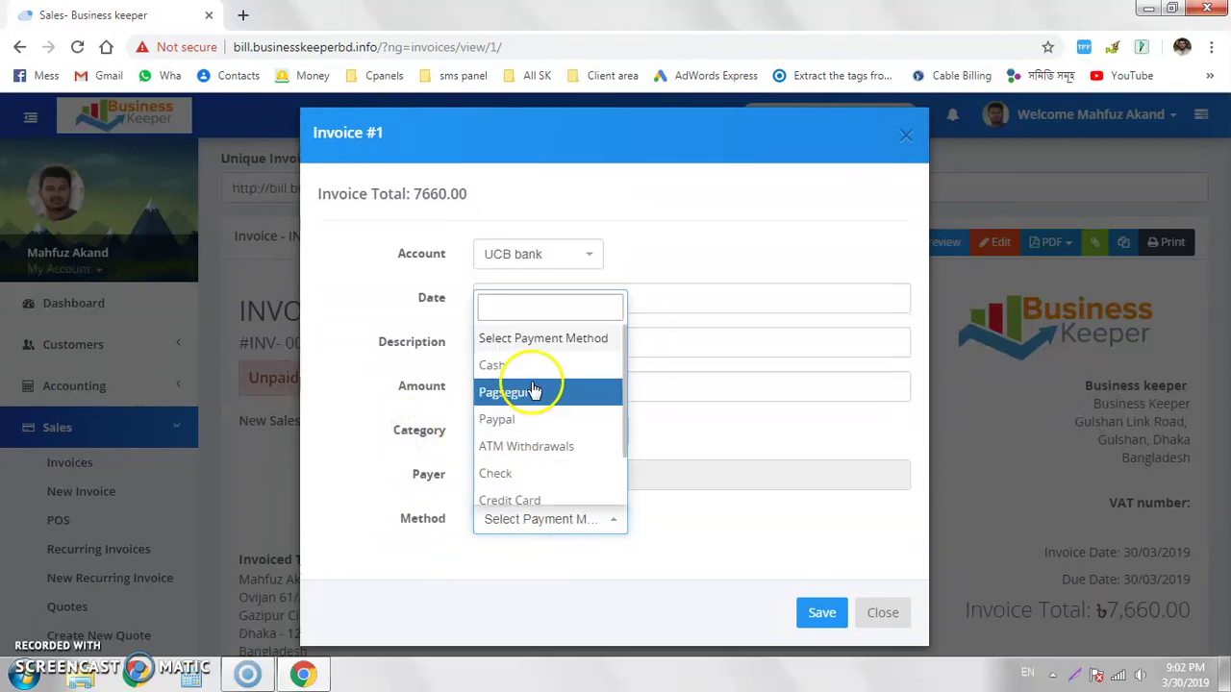
{"action": "left_click", "coordinate": [574, 366]}
{"action": "left_click", "coordinate": [806, 612]}
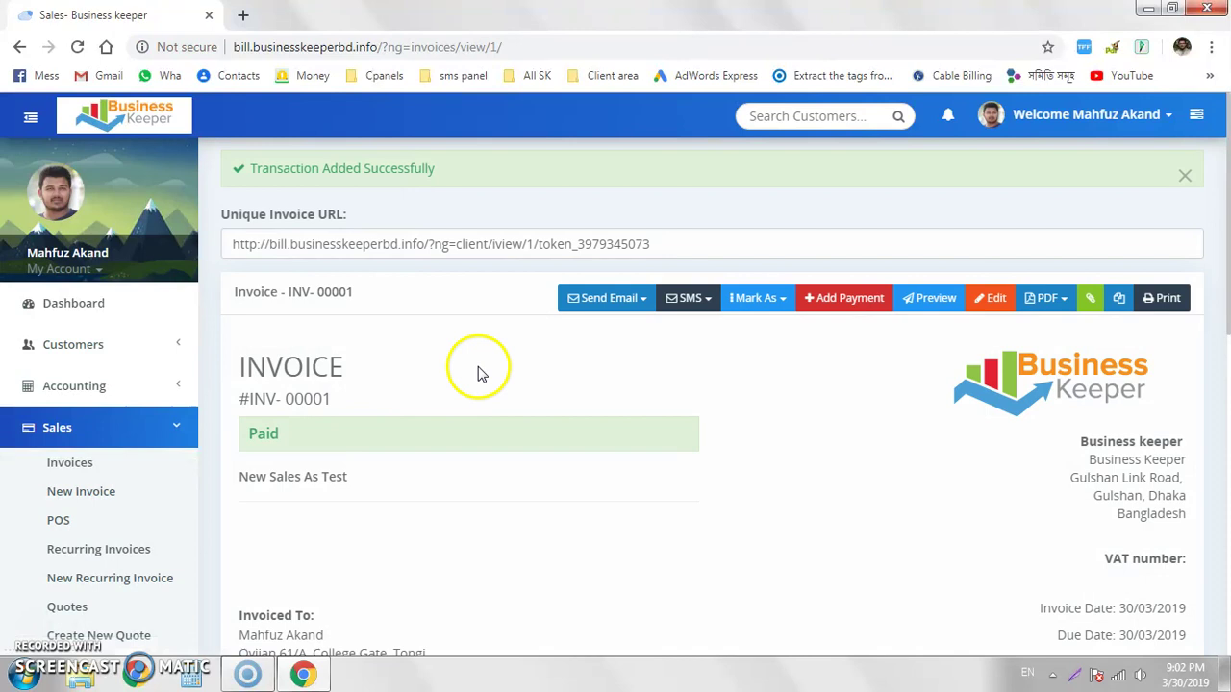
View the PDF version of the paid invoice and examine its totals and the payment listed under Related Transactions.
{"action": "left_click", "coordinate": [807, 444]}
{"action": "left_click", "coordinate": [1047, 297]}
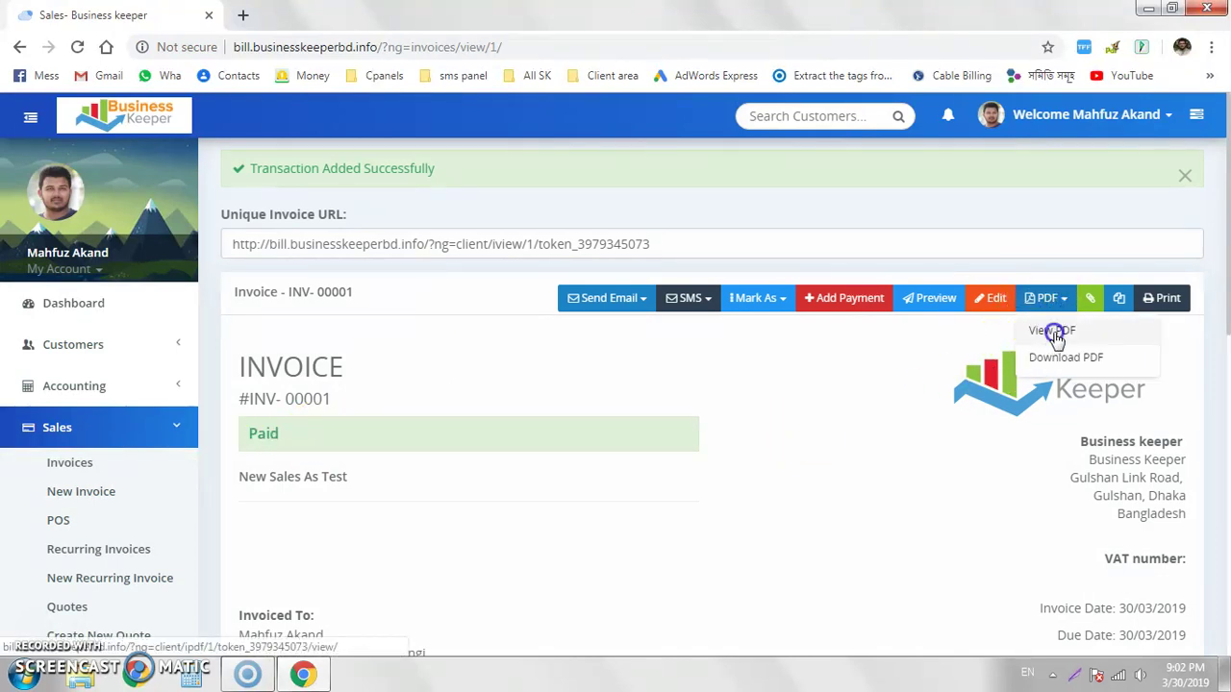
{"action": "left_click", "coordinate": [1054, 332]}
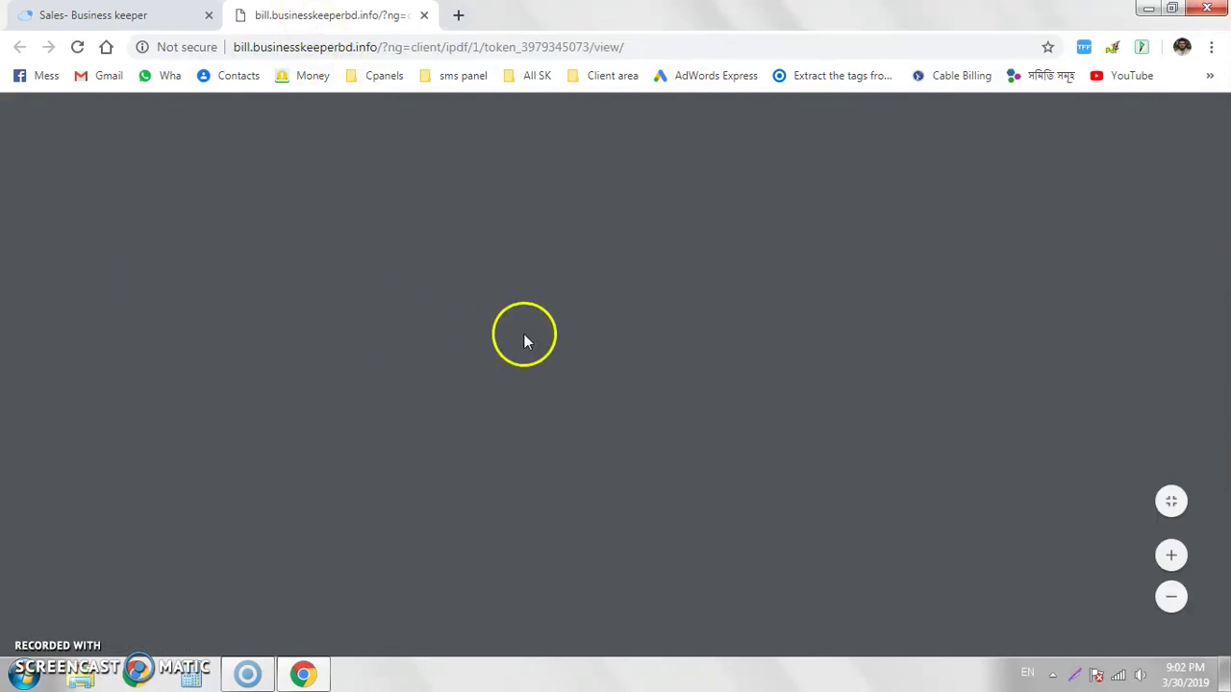
{"action": "scroll", "coordinate": [448, 439], "scroll_direction": "down", "scroll_amount": 4}
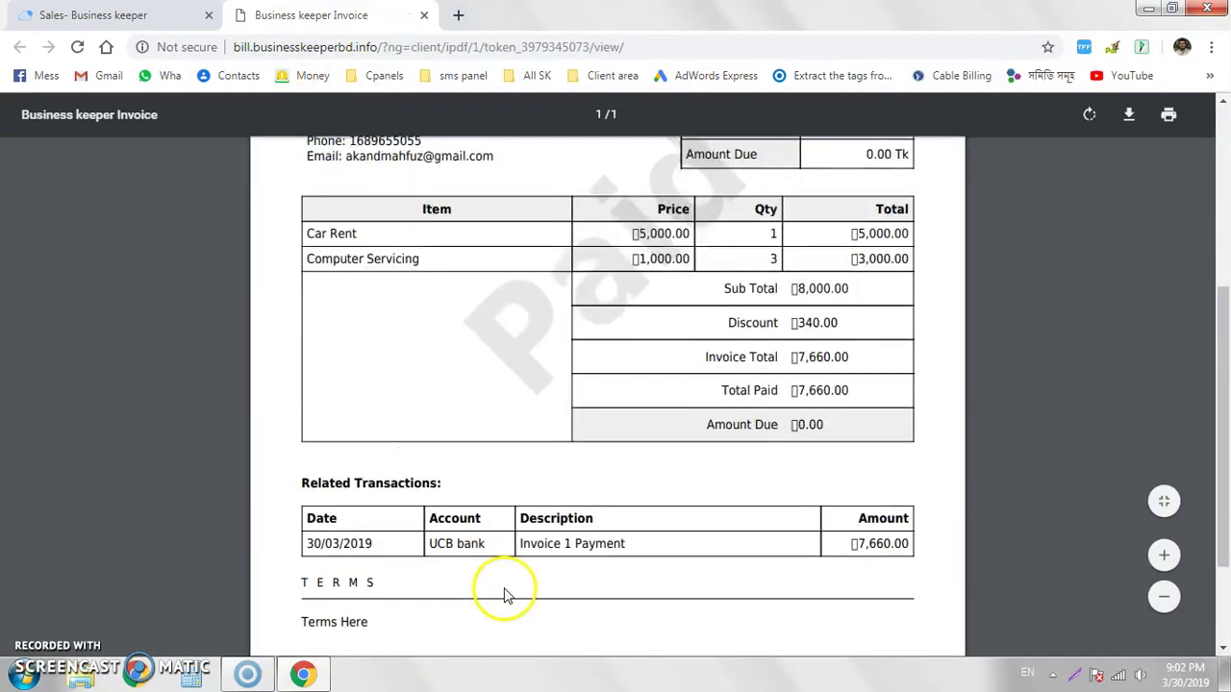
{"action": "left_click_drag", "start_coordinate": [503, 343], "coordinate": [794, 185]}
{"action": "left_click", "coordinate": [567, 490]}
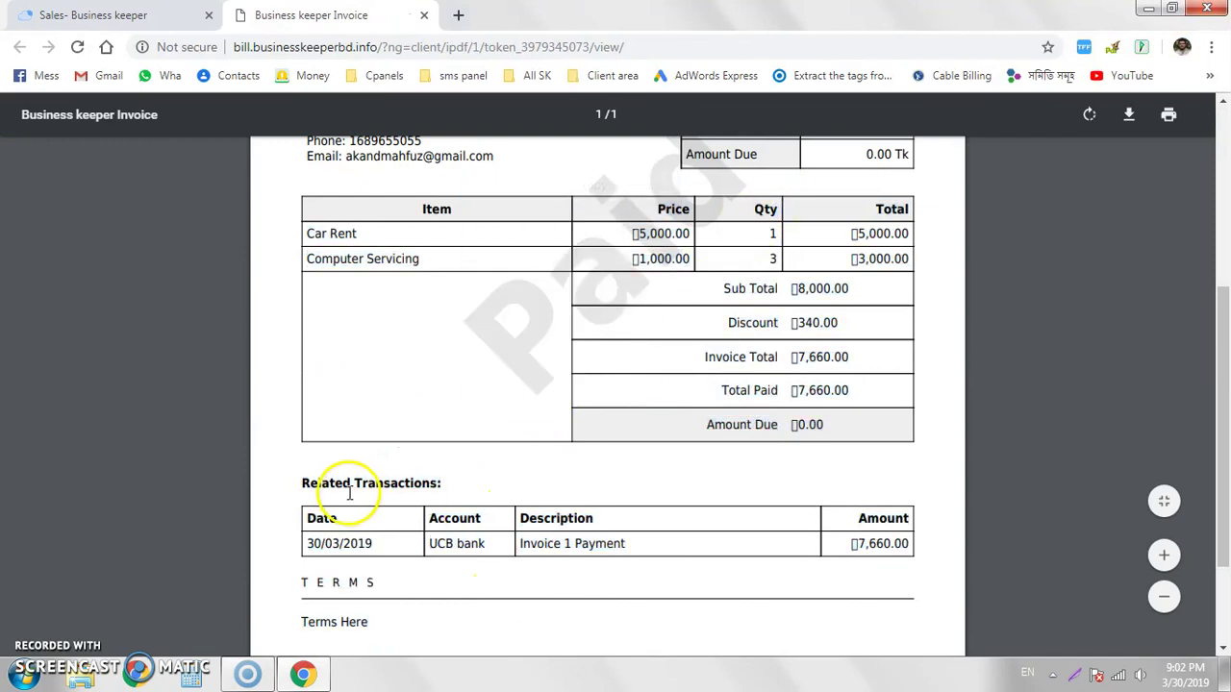
{"action": "left_click_drag", "start_coordinate": [306, 486], "coordinate": [518, 471]}
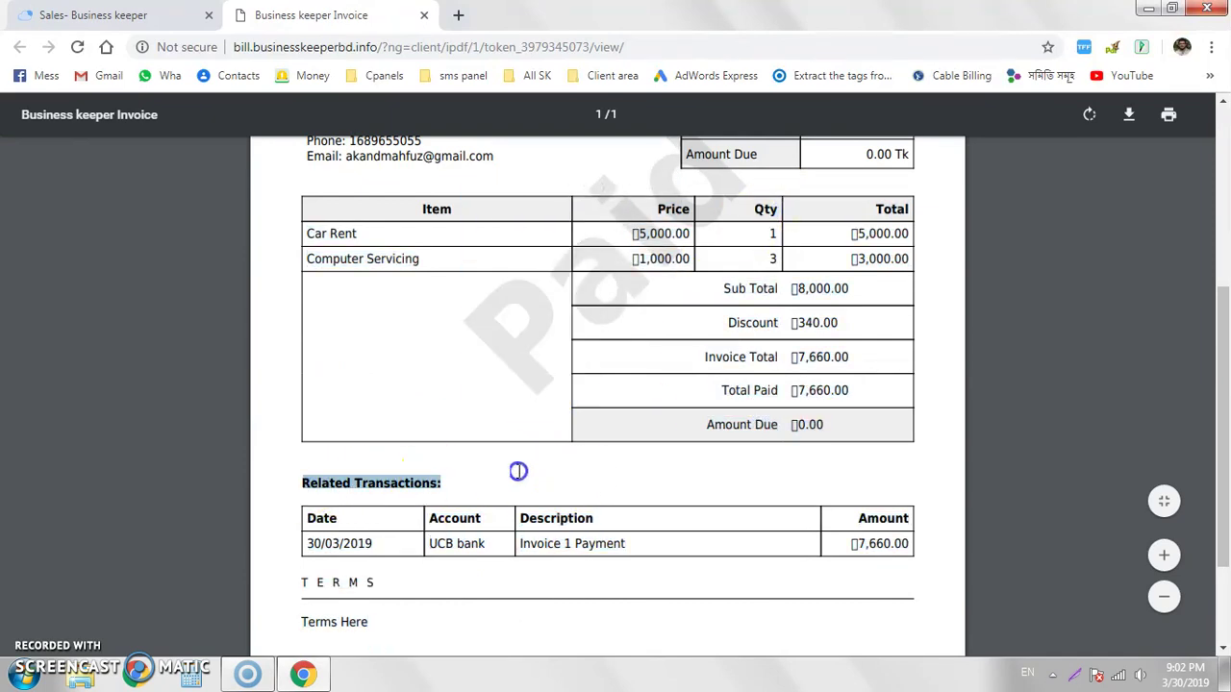
{"action": "left_click_drag", "start_coordinate": [306, 542], "coordinate": [732, 554]}
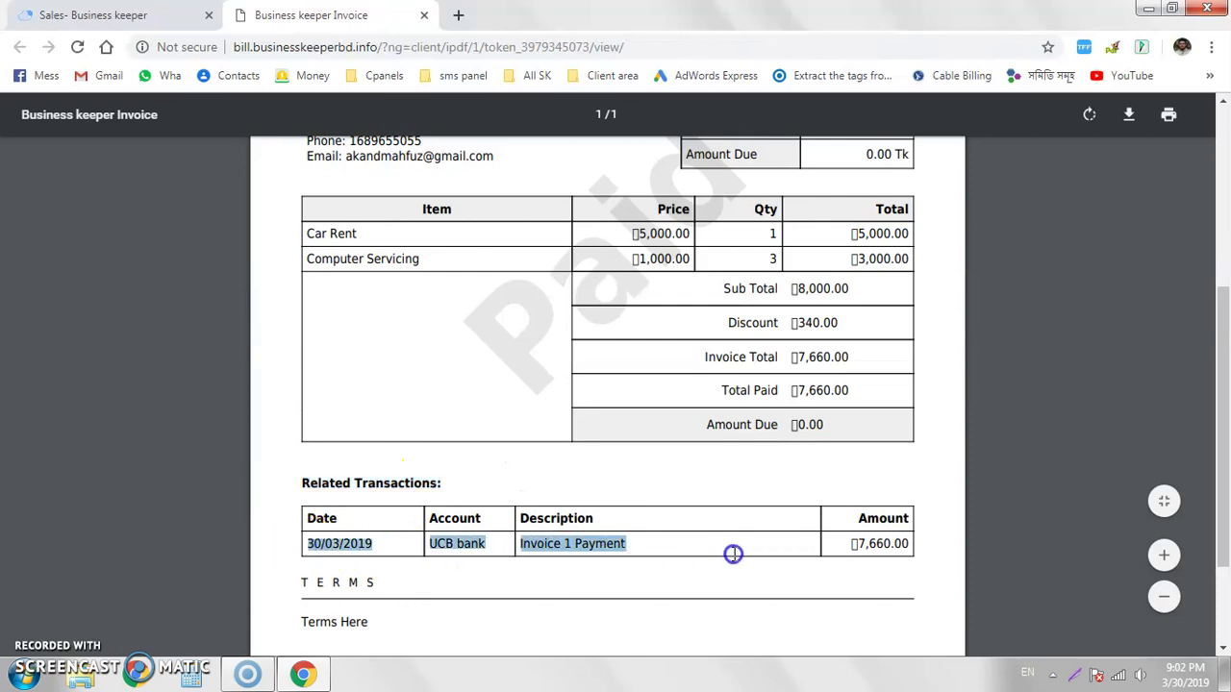
{"action": "left_click", "coordinate": [553, 549]}
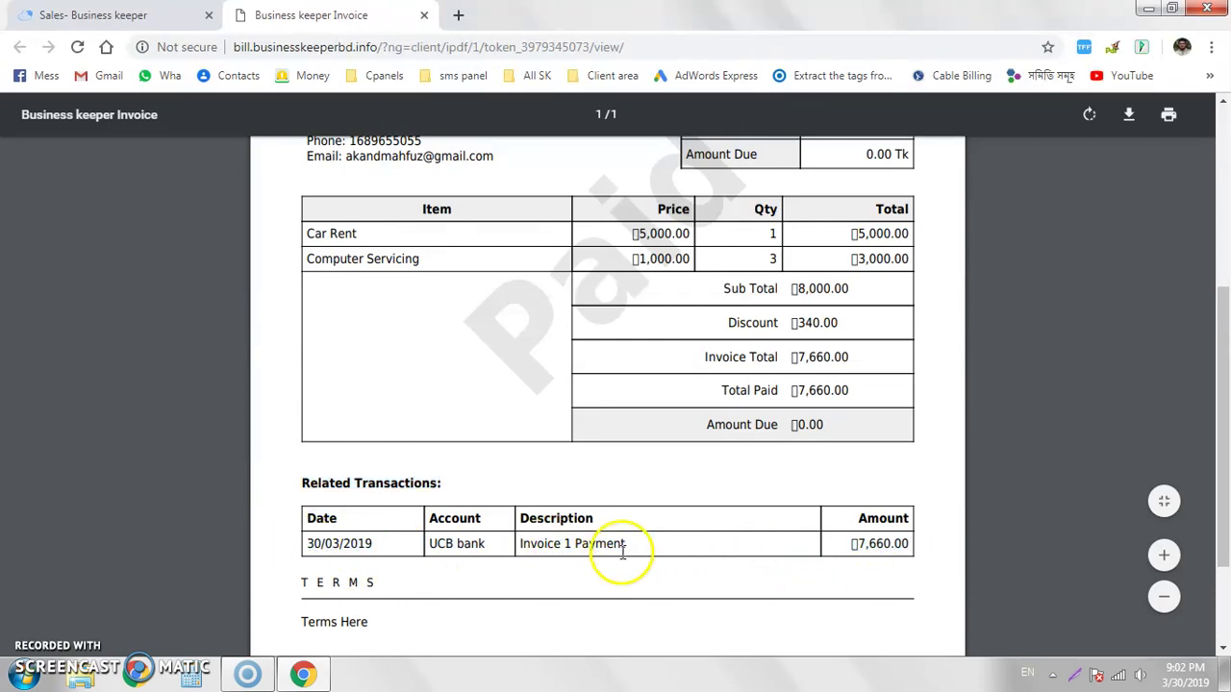
Return to the start of the PDF invoice, bring up its print preview, and close the PDF tab.
{"action": "scroll", "coordinate": [511, 540], "scroll_direction": "up", "scroll_amount": 4}
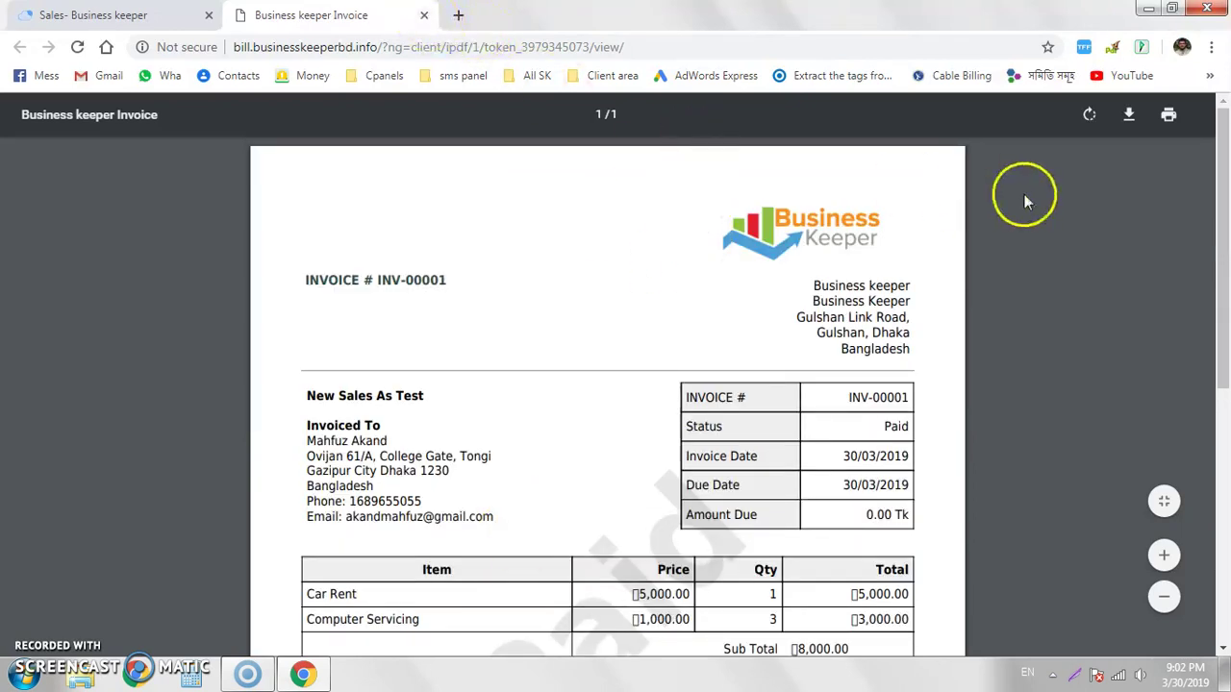
{"action": "left_click", "coordinate": [1169, 115]}
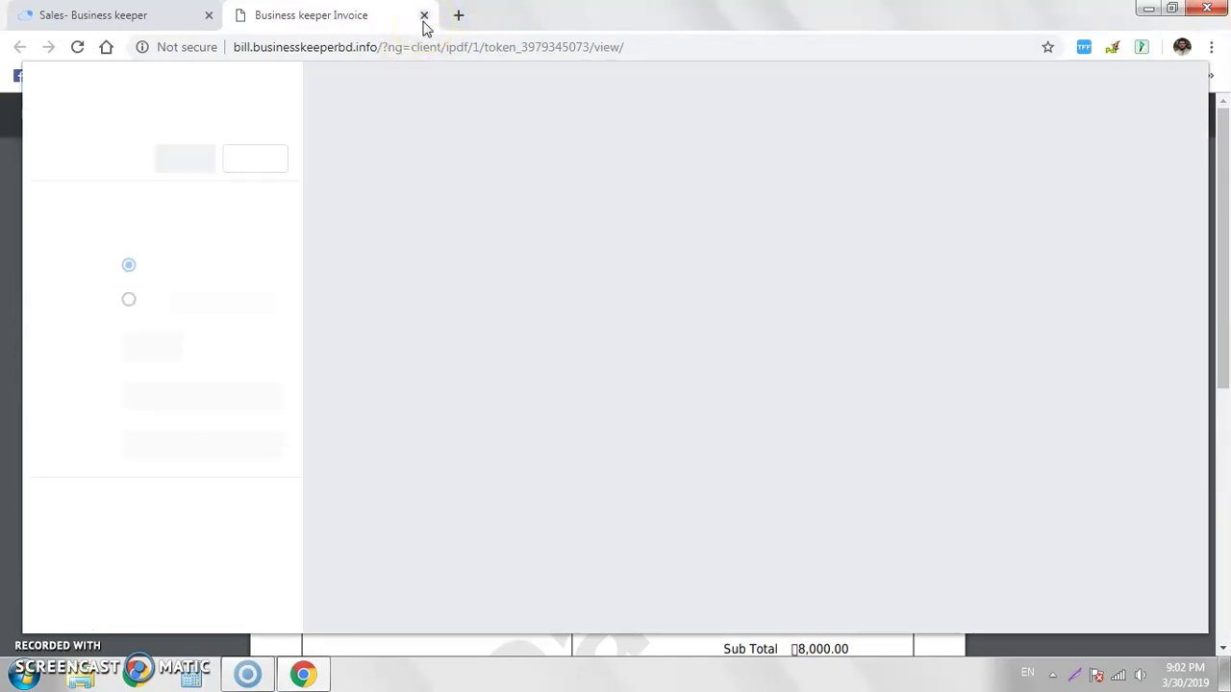
{"action": "left_click", "coordinate": [424, 16]}
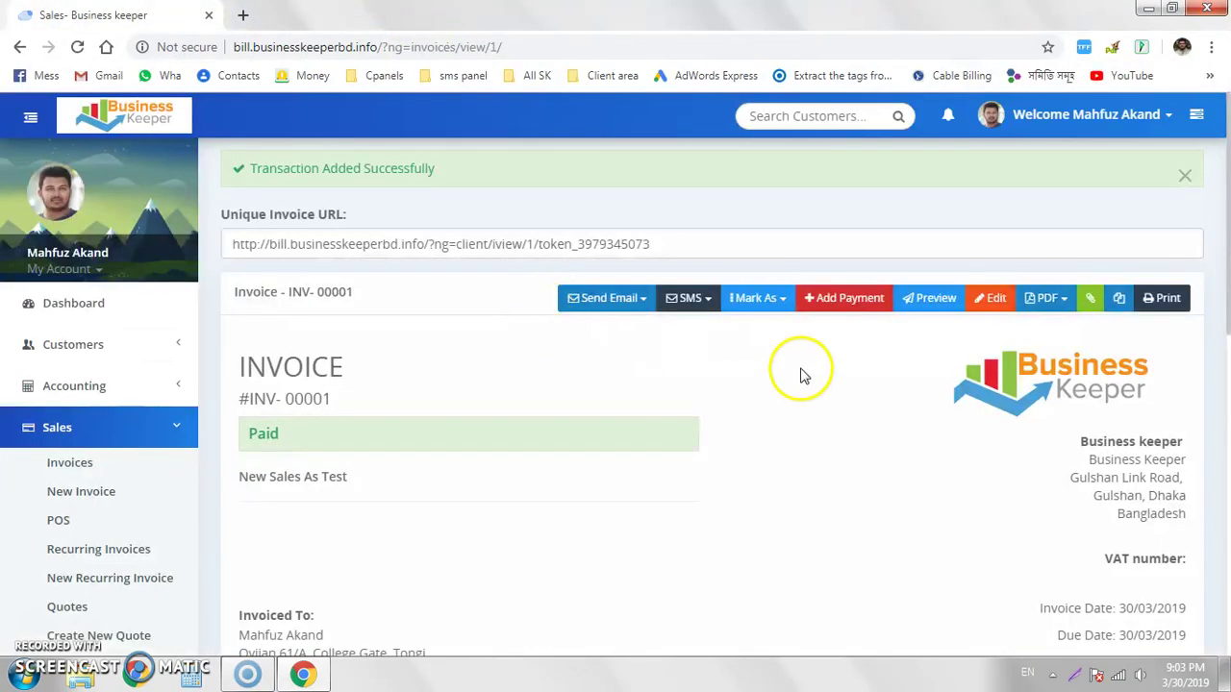
Open the Invoice Created SMS for the invoice, review its sender, recipient and message text, and cancel sending.
{"action": "left_click", "coordinate": [638, 304]}
{"action": "left_click", "coordinate": [701, 301]}
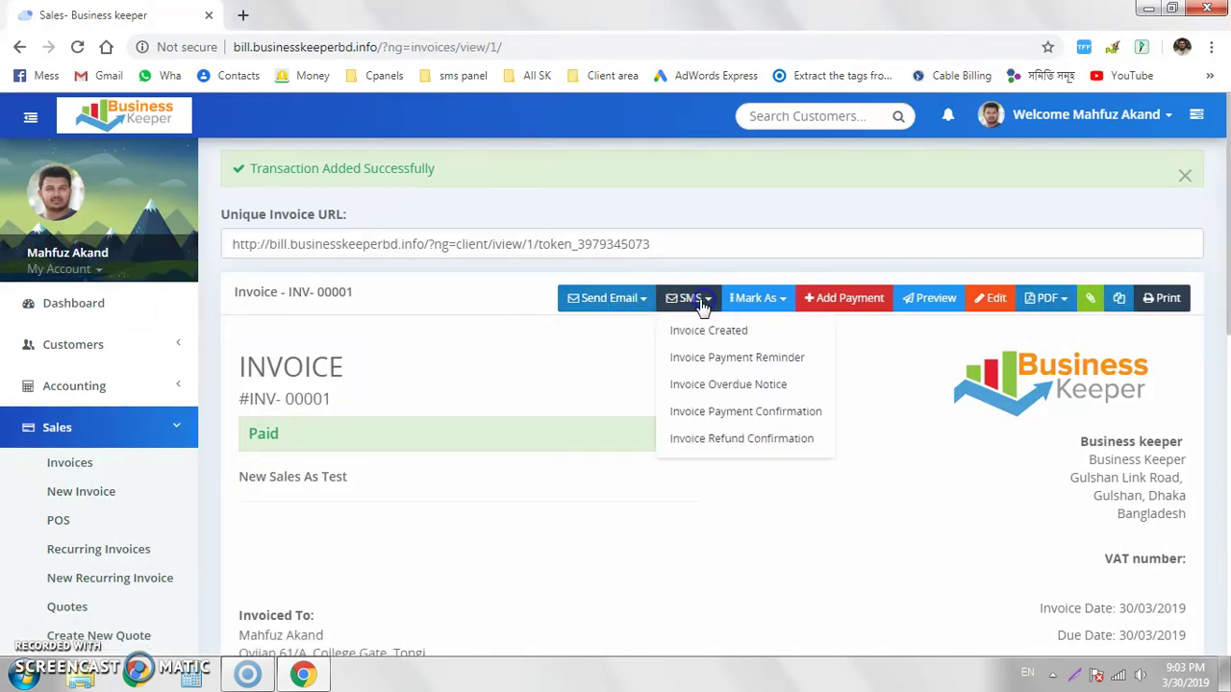
{"action": "left_click", "coordinate": [723, 334]}
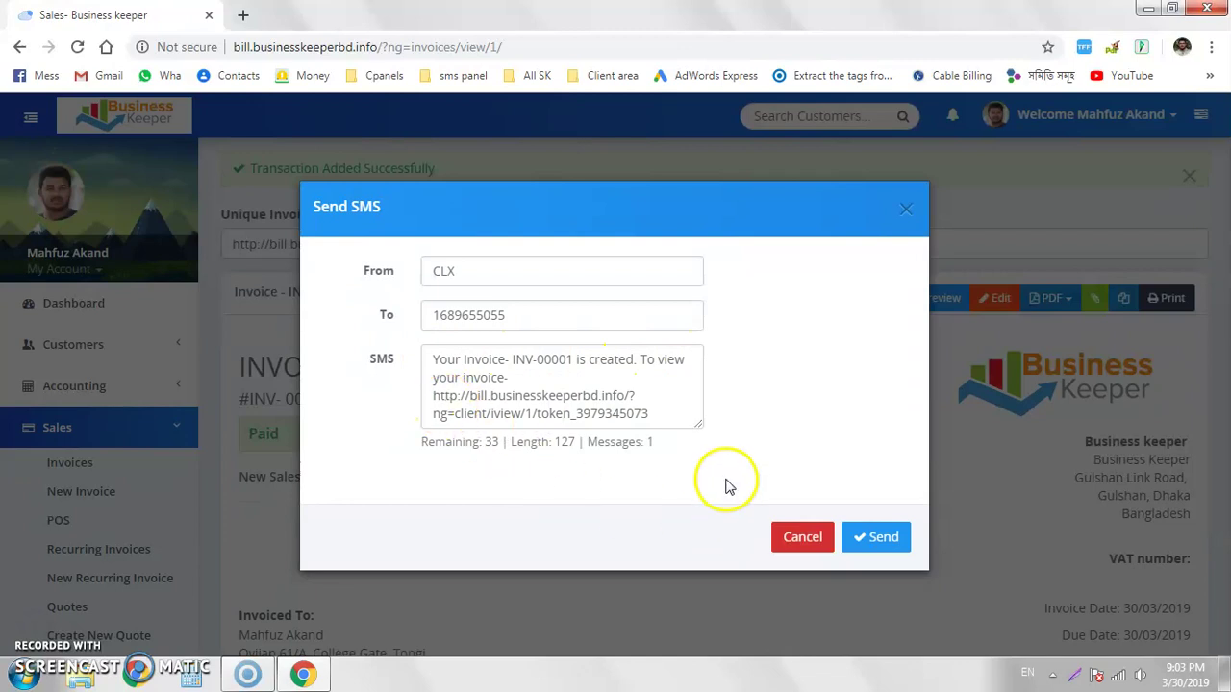
{"action": "left_click", "coordinate": [803, 537]}
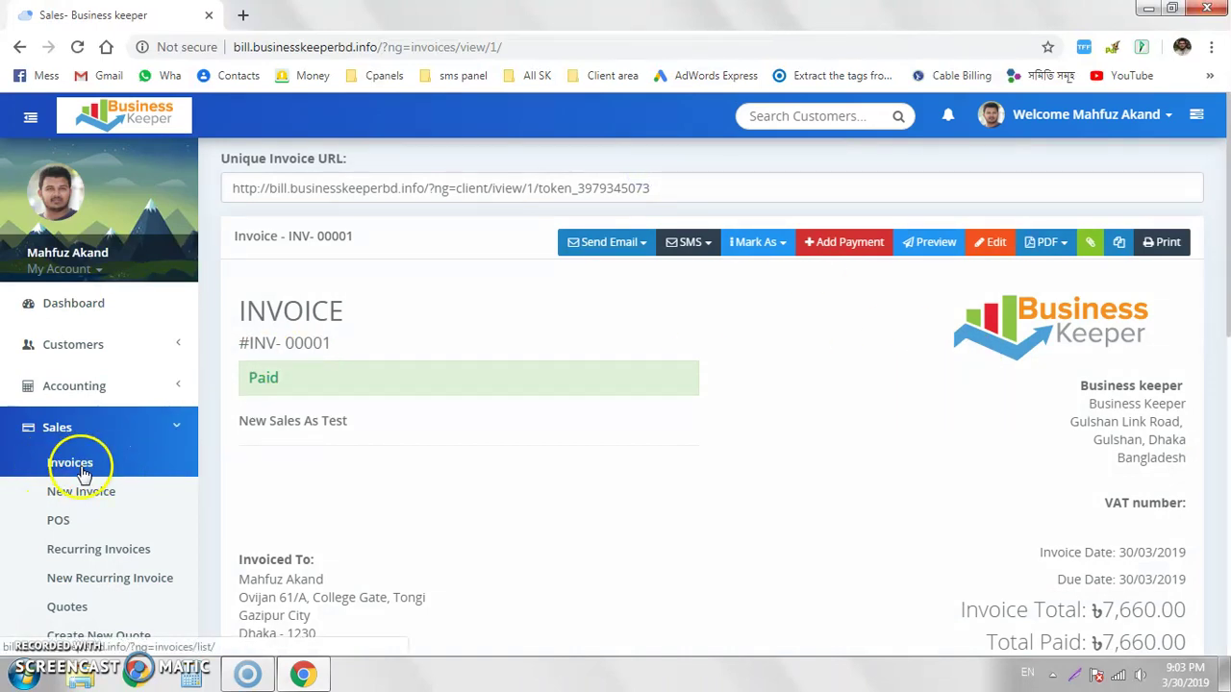
Review the dashboard and the new deposit form, finishing back on the dashboard.
{"action": "left_click", "coordinate": [81, 313]}
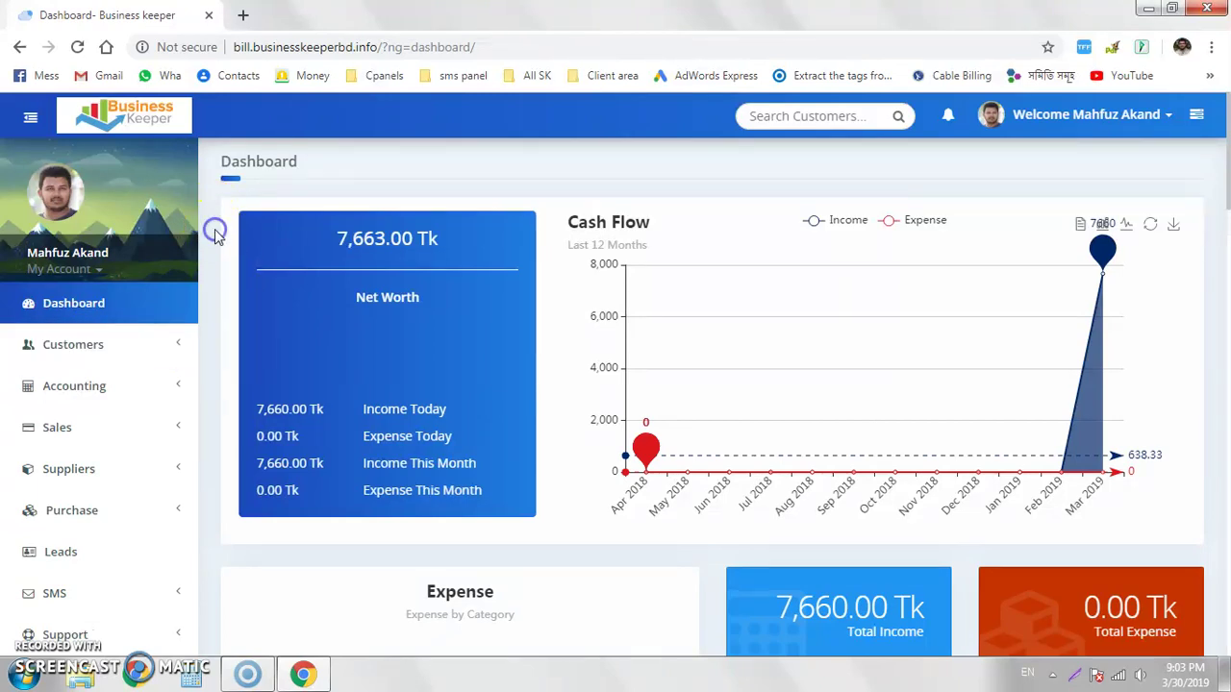
{"action": "scroll", "coordinate": [217, 240], "scroll_direction": "down", "scroll_amount": 1}
{"action": "left_click", "coordinate": [175, 298]}
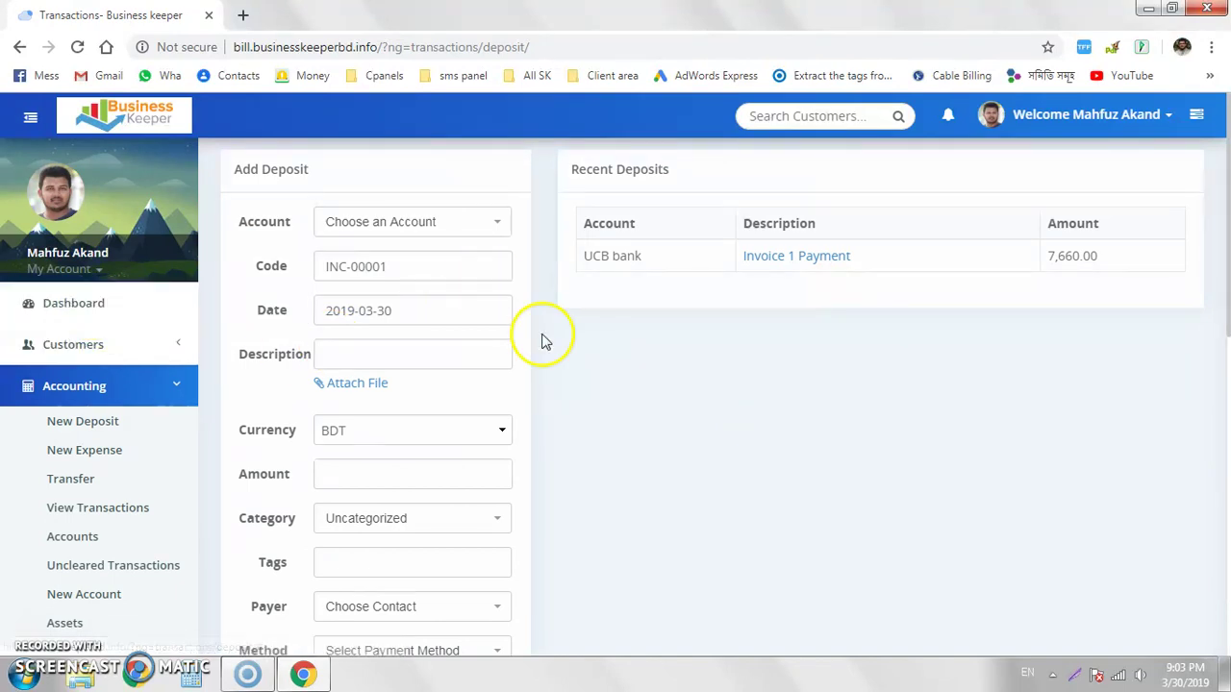
{"action": "left_click", "coordinate": [79, 316]}
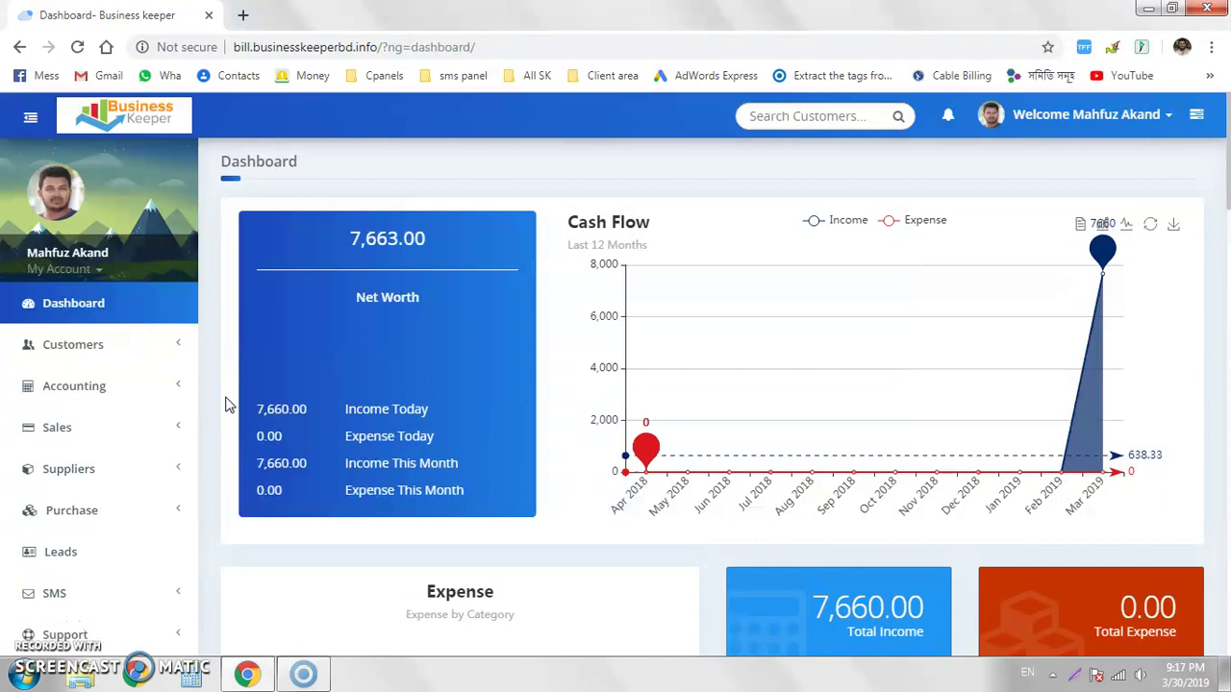
Open a new accounting deposit and choose Cash in Hand as its account.
{"action": "left_click", "coordinate": [175, 394]}
{"action": "scroll", "coordinate": [192, 394], "scroll_direction": "down", "scroll_amount": 1}
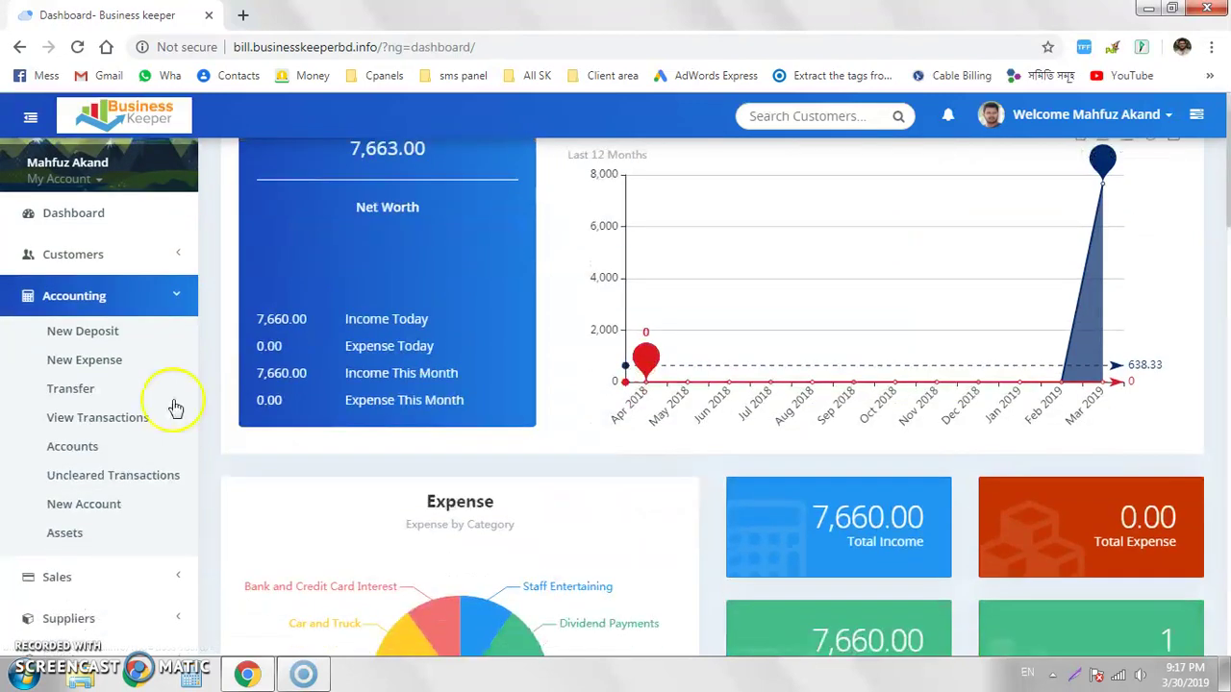
{"action": "left_click", "coordinate": [84, 331]}
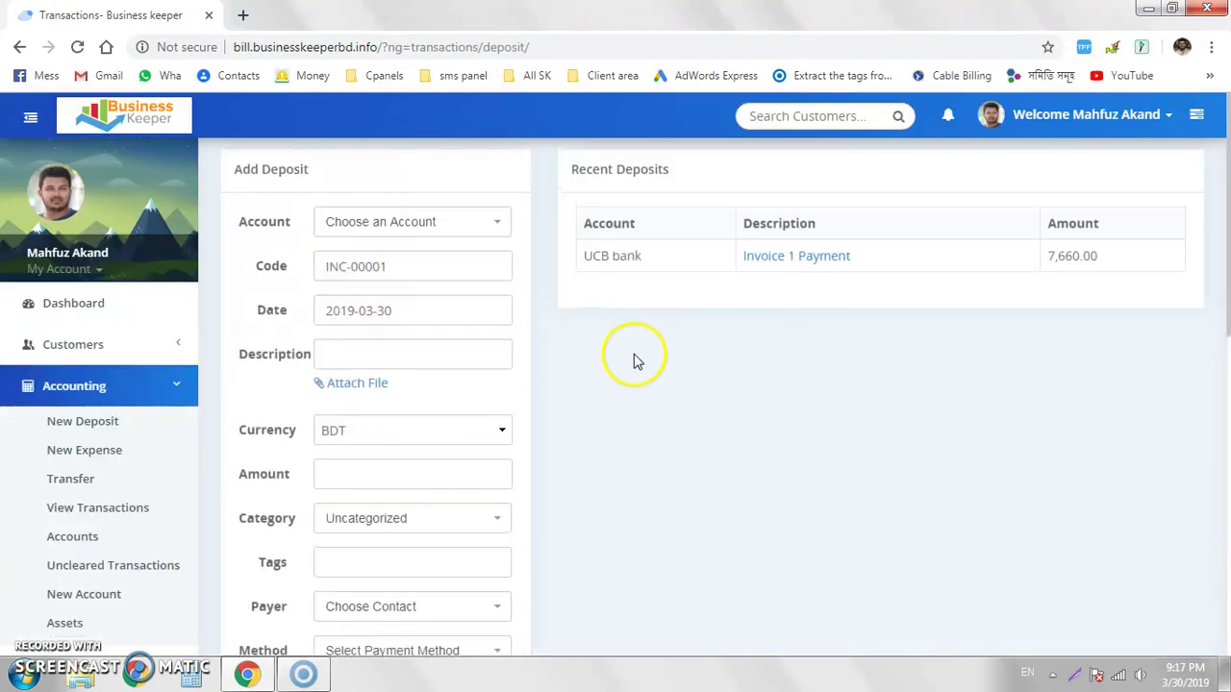
{"action": "left_click", "coordinate": [473, 221]}
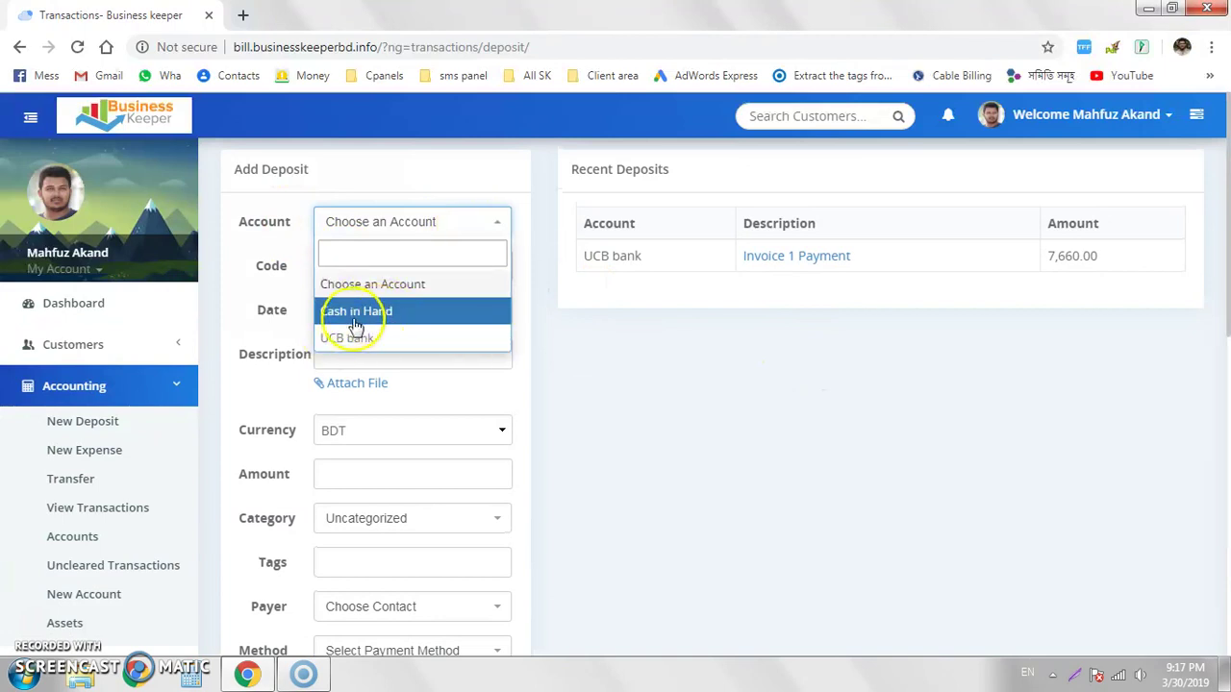
{"action": "left_click", "coordinate": [384, 313]}
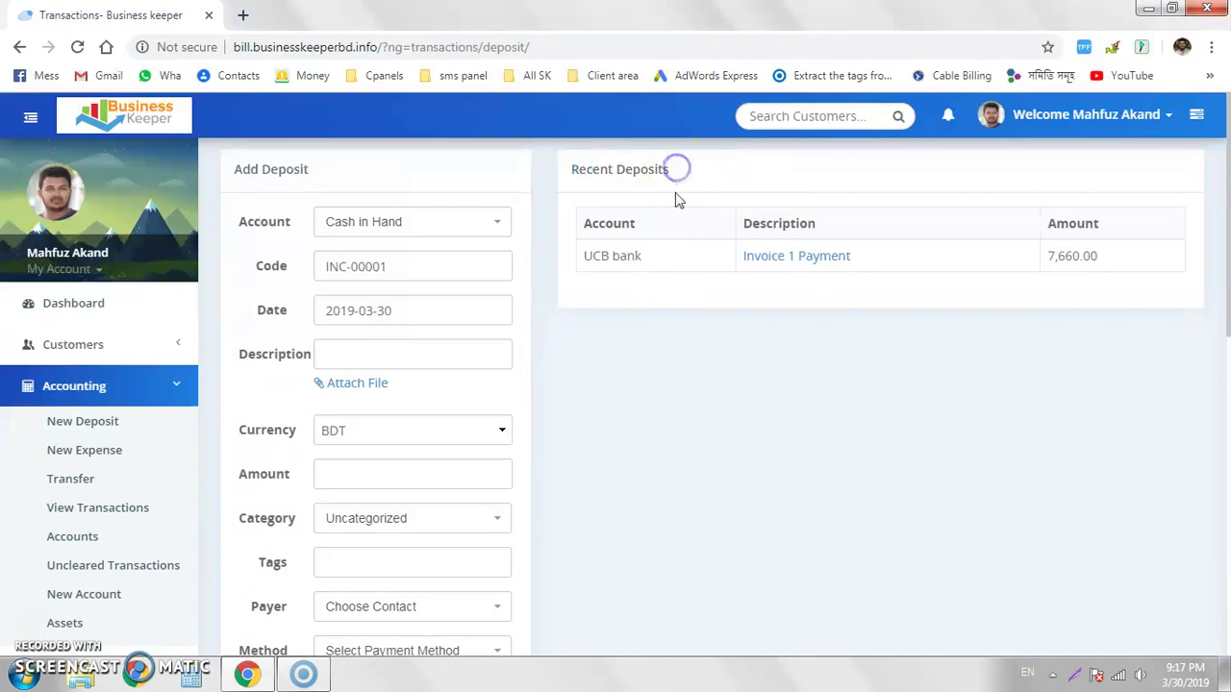
{"action": "left_click_drag", "start_coordinate": [579, 235], "coordinate": [661, 287]}
{"action": "left_click", "coordinate": [663, 287]}
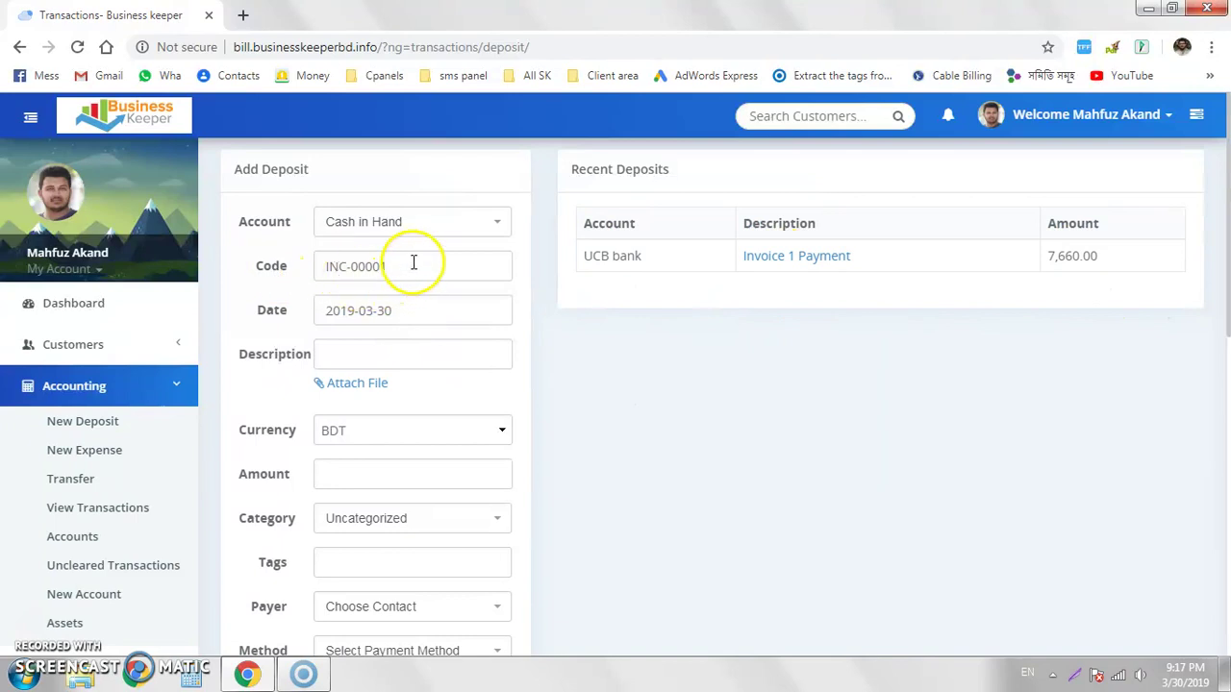
Enter "Initial" as the deposit's description and set the amount to 2,000 BDT.
{"action": "left_click", "coordinate": [350, 358]}
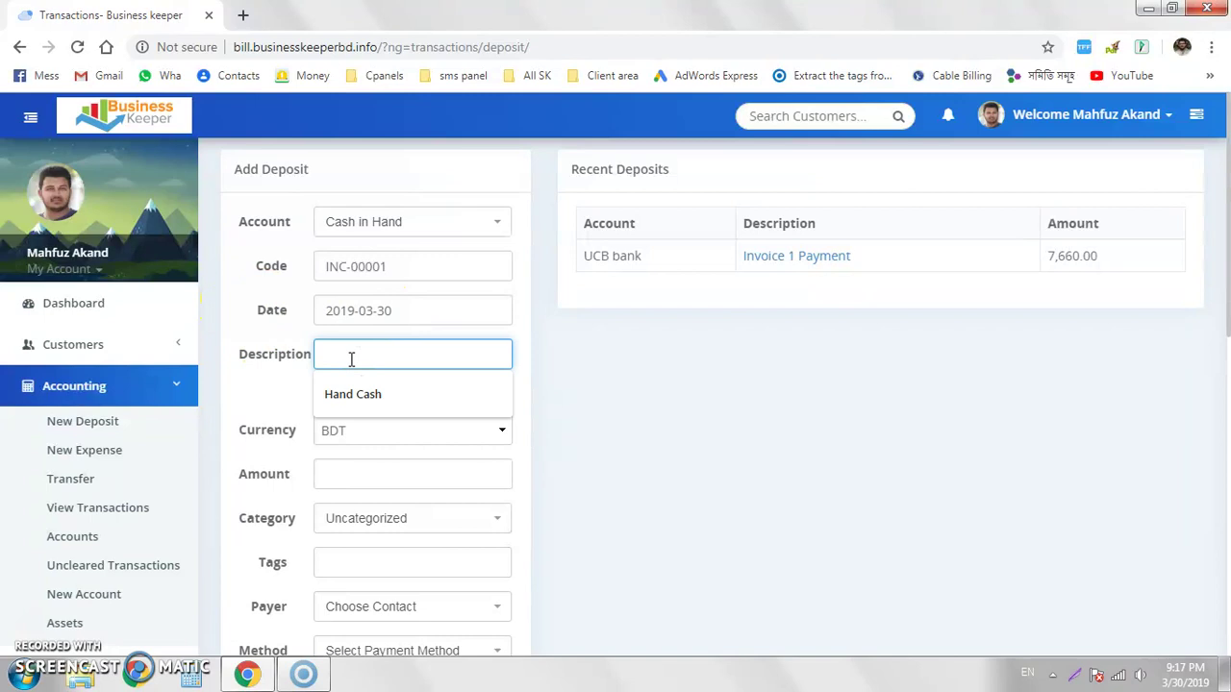
{"action": "type", "text": "Initial"}
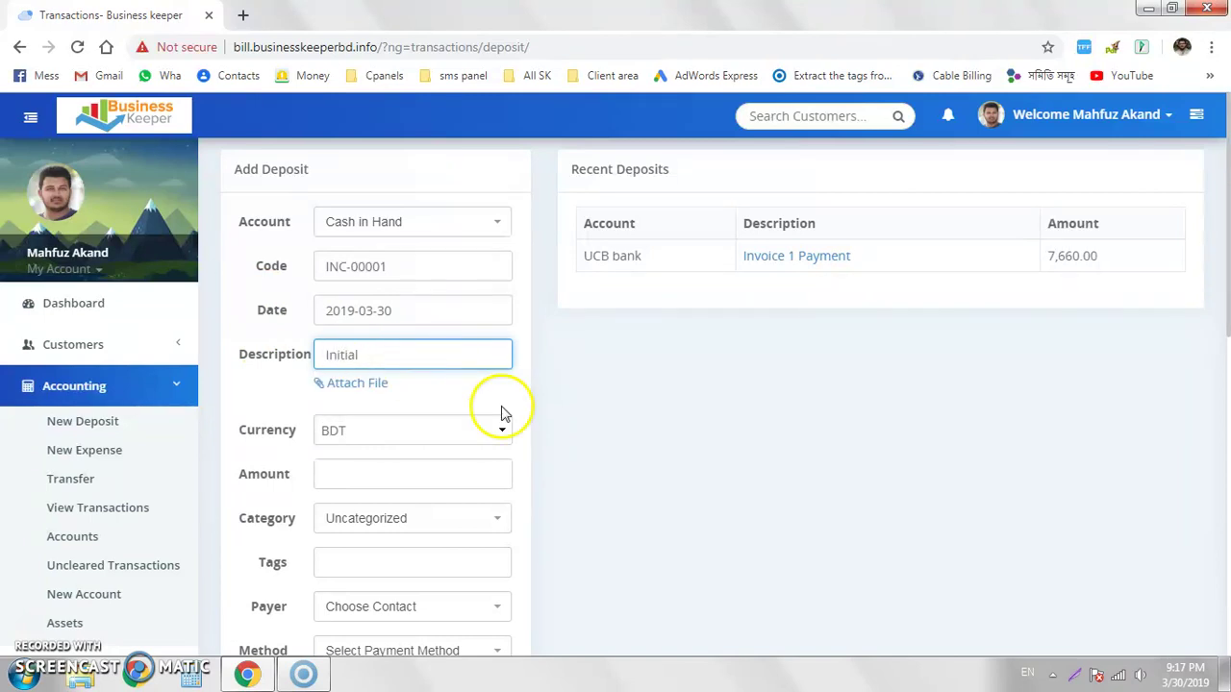
{"action": "left_click", "coordinate": [590, 412]}
{"action": "scroll", "coordinate": [548, 375], "scroll_direction": "down", "scroll_amount": 2}
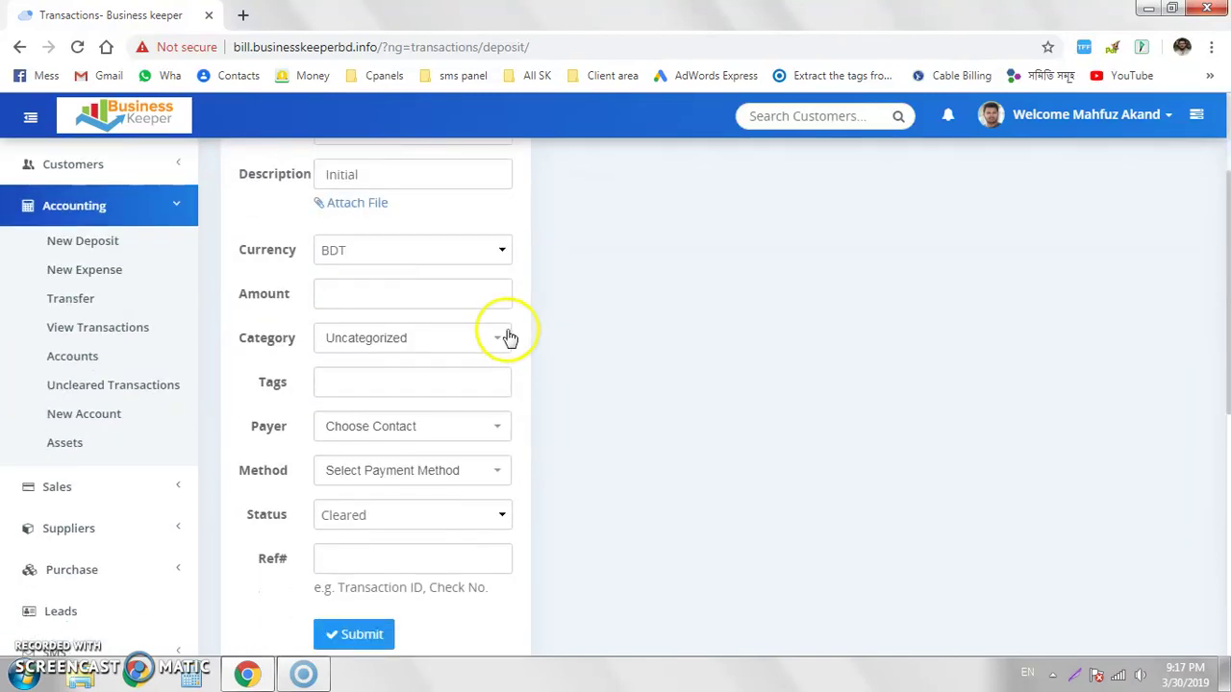
{"action": "left_click", "coordinate": [397, 299]}
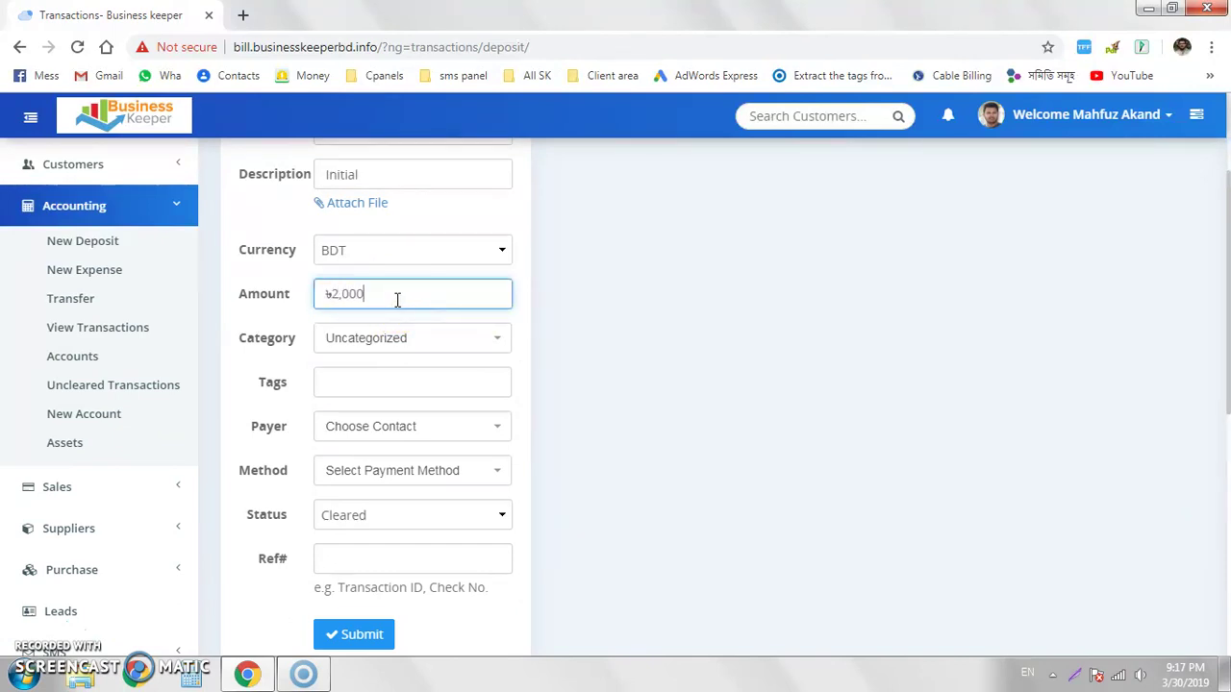
{"action": "left_click", "coordinate": [552, 337]}
Set the deposit's category to Other Income and leave the payer unselected.
{"action": "left_click", "coordinate": [462, 350]}
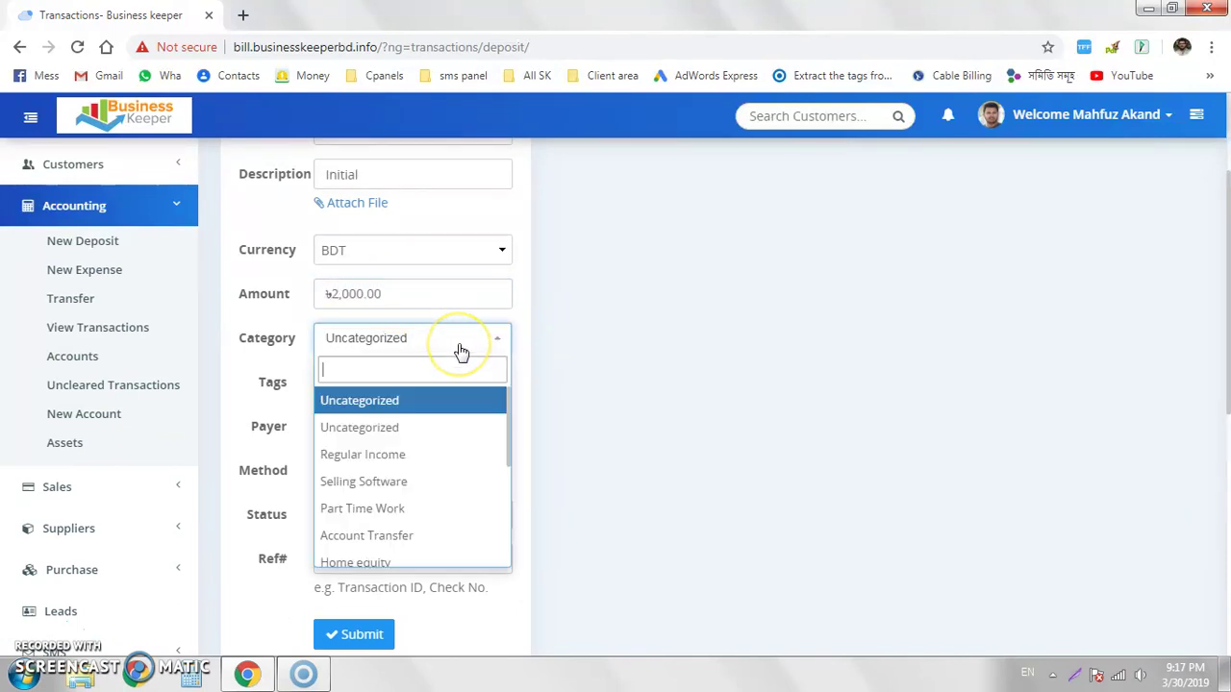
{"action": "scroll", "coordinate": [439, 434], "scroll_direction": "down", "scroll_amount": 3}
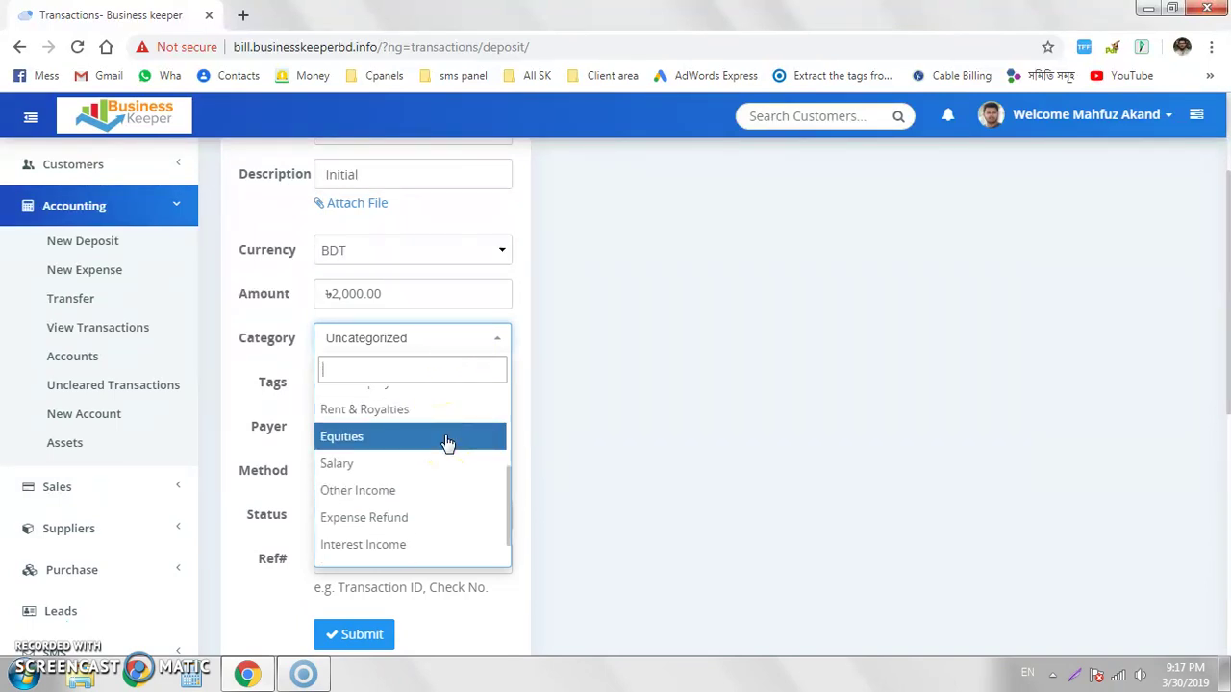
{"action": "left_click", "coordinate": [420, 492]}
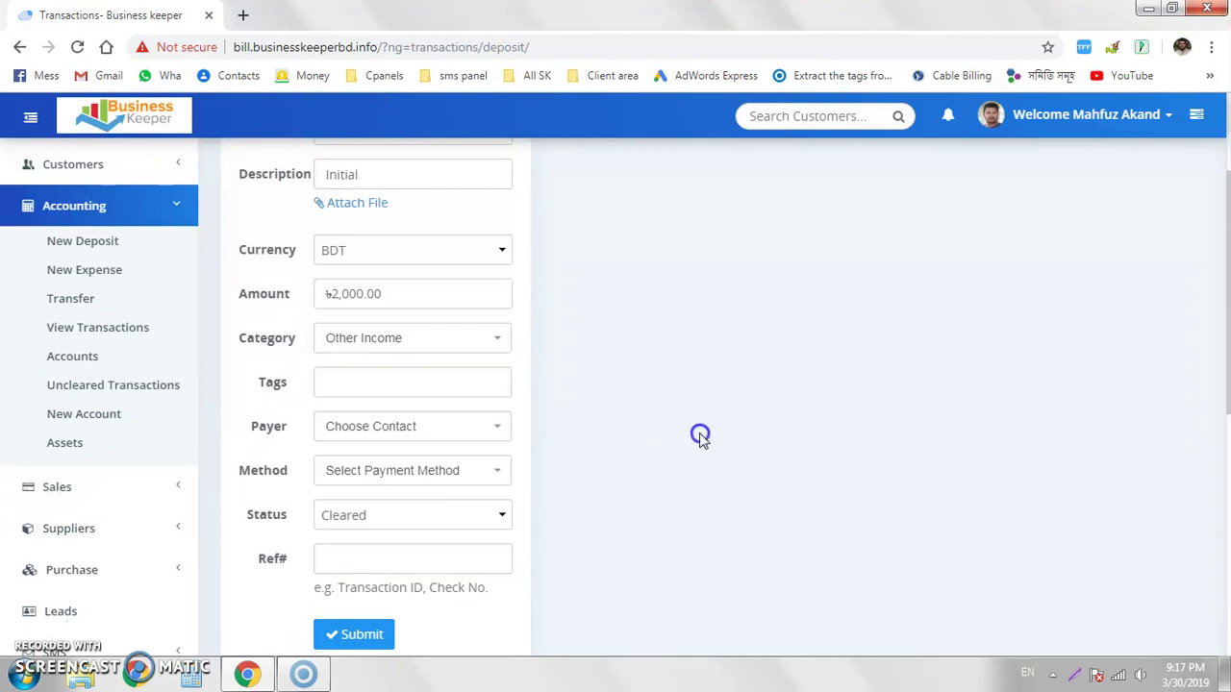
{"action": "scroll", "coordinate": [673, 404], "scroll_direction": "down", "scroll_amount": 1}
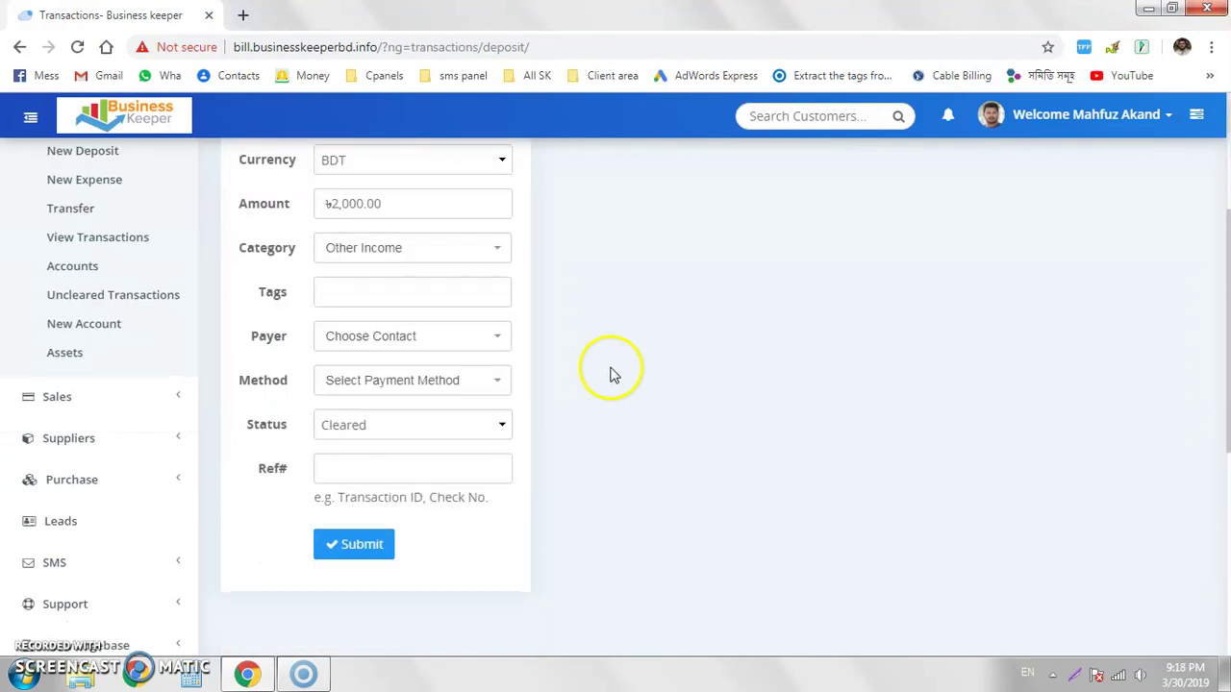
{"action": "left_click", "coordinate": [461, 341]}
{"action": "left_click", "coordinate": [602, 347]}
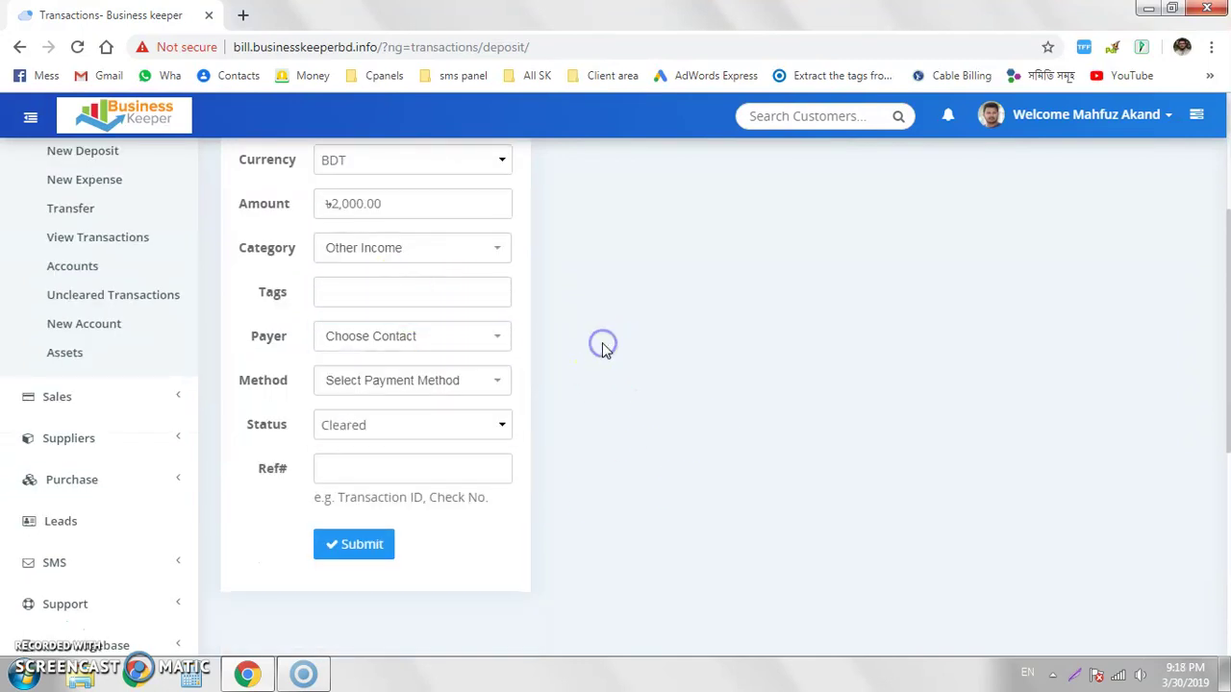
{"action": "left_click", "coordinate": [504, 336]}
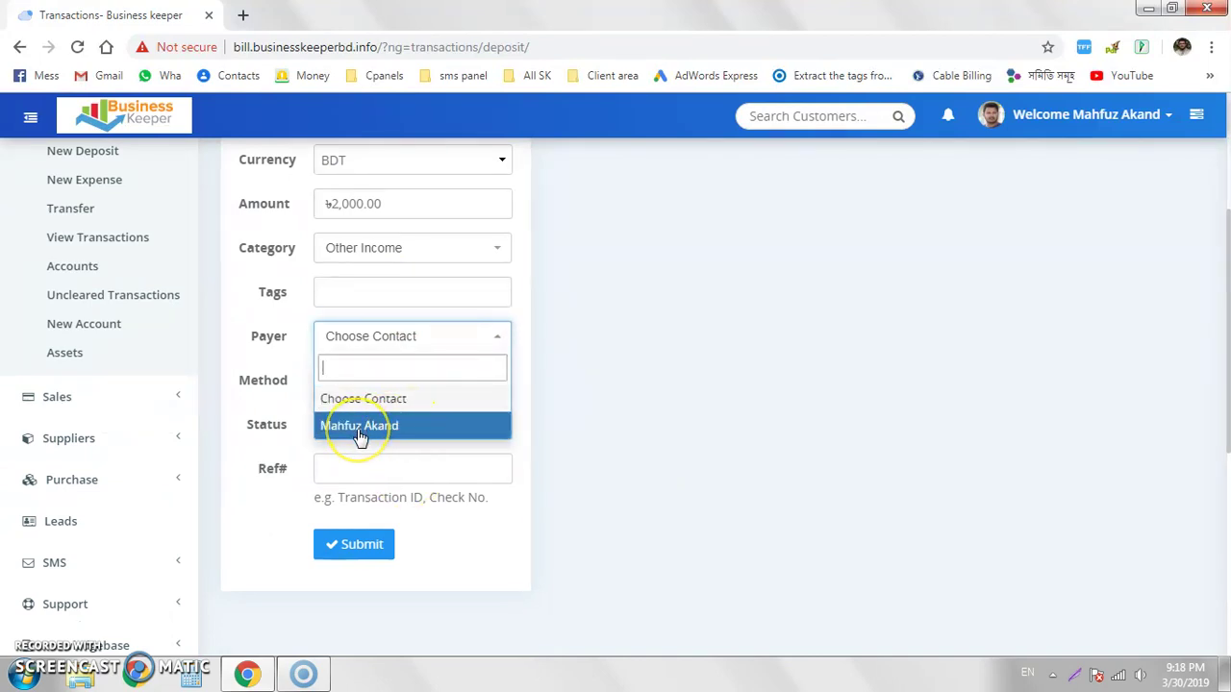
{"action": "left_click", "coordinate": [582, 371]}
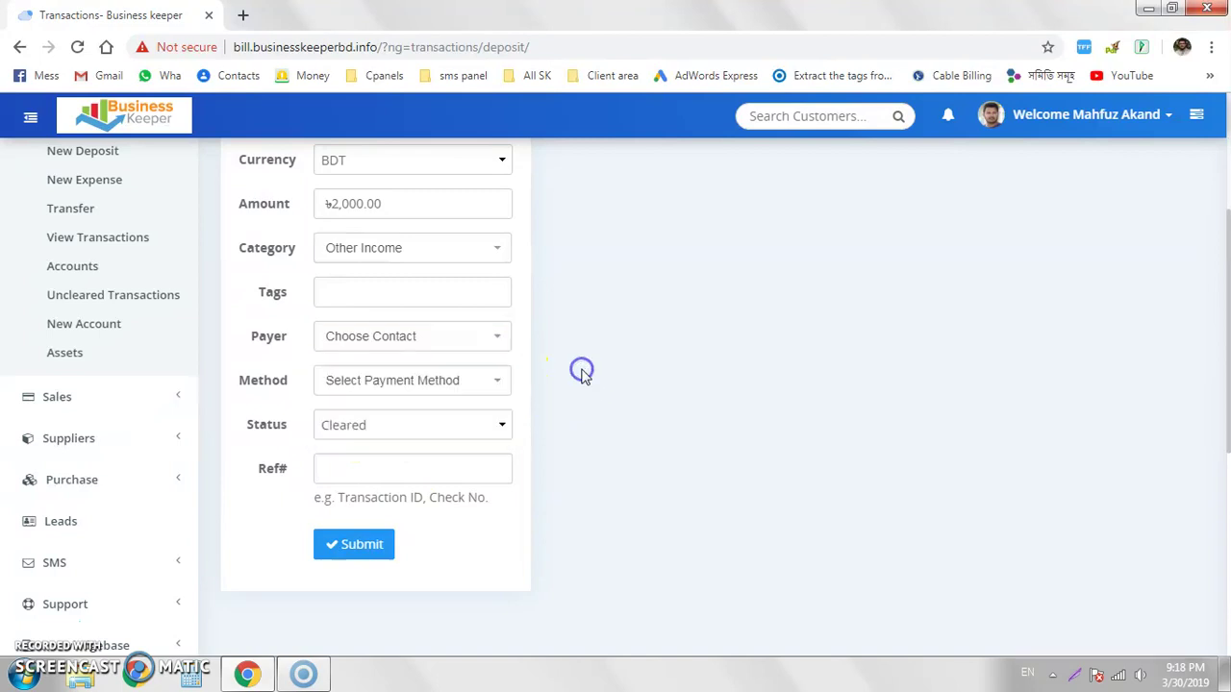
Set the payment method to Cash, keep the status Cleared and the reference empty, and submit the deposit.
{"action": "left_click", "coordinate": [488, 381]}
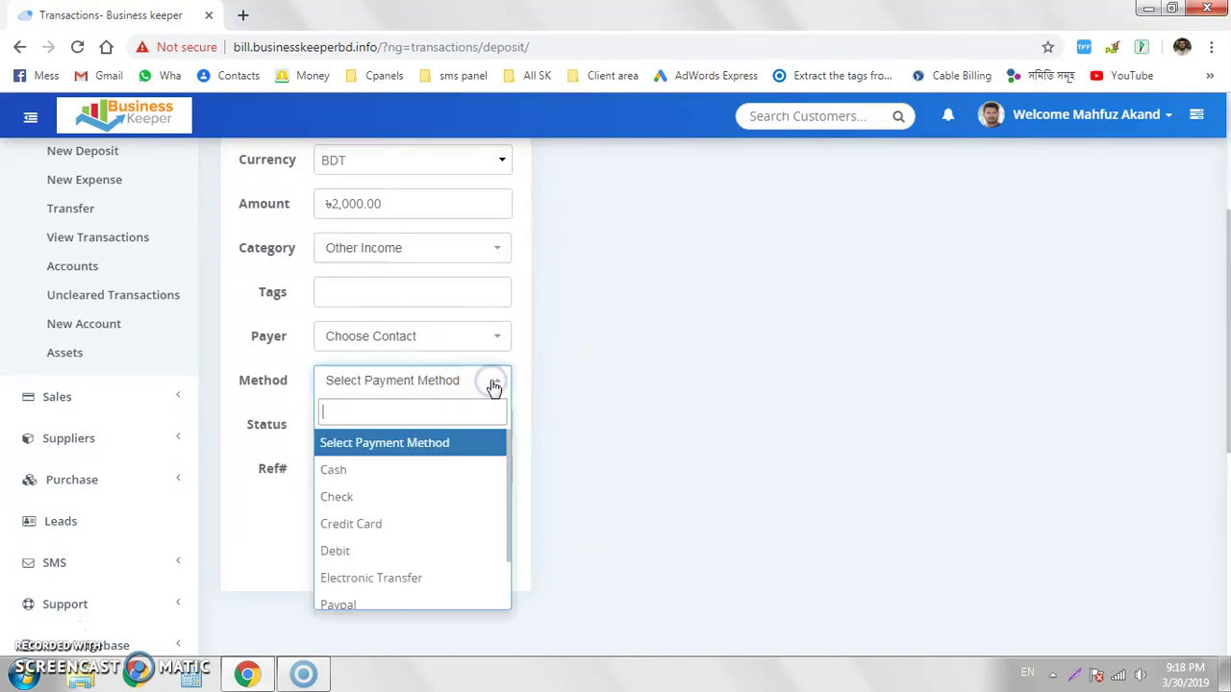
{"action": "left_click", "coordinate": [421, 470]}
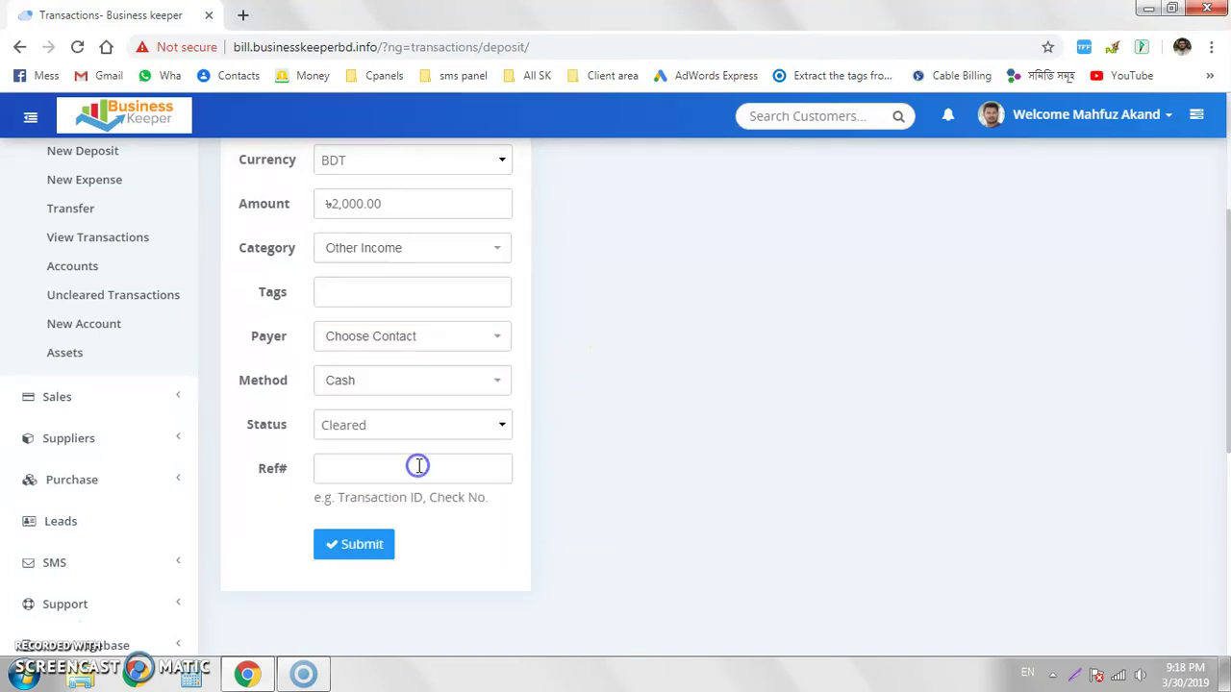
{"action": "left_click", "coordinate": [467, 420]}
{"action": "left_click", "coordinate": [667, 420]}
{"action": "scroll", "coordinate": [688, 423], "scroll_direction": "down", "scroll_amount": 1}
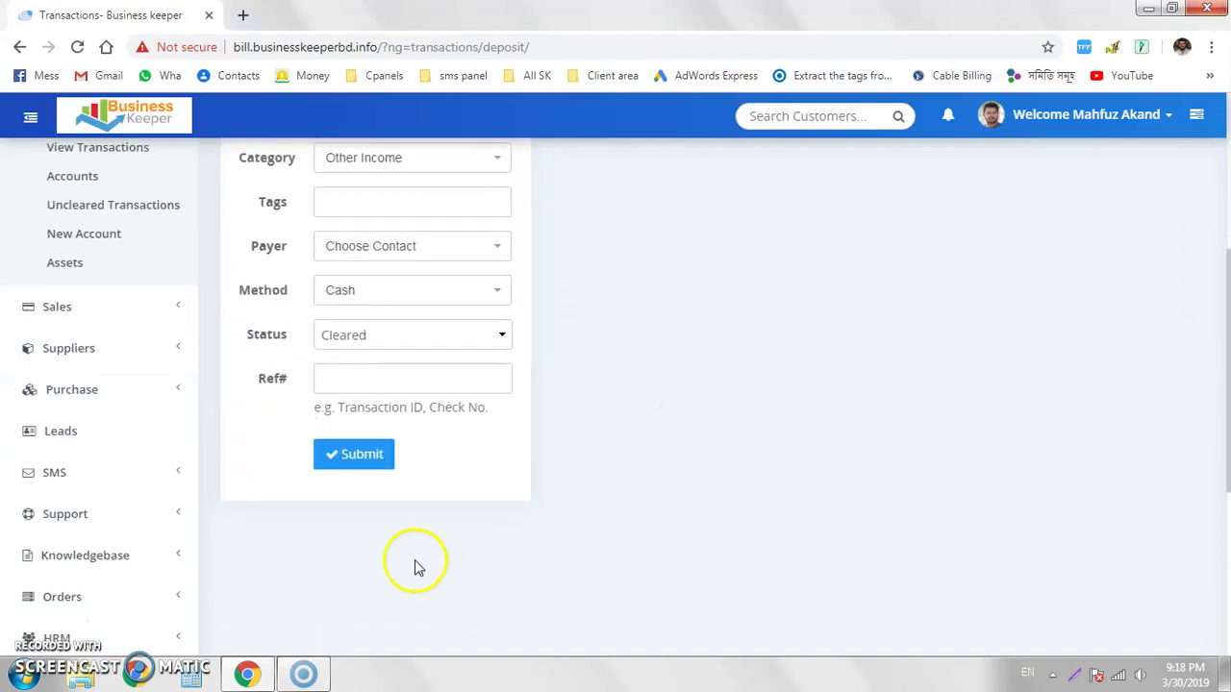
{"action": "left_click", "coordinate": [418, 378]}
{"action": "left_click", "coordinate": [363, 451]}
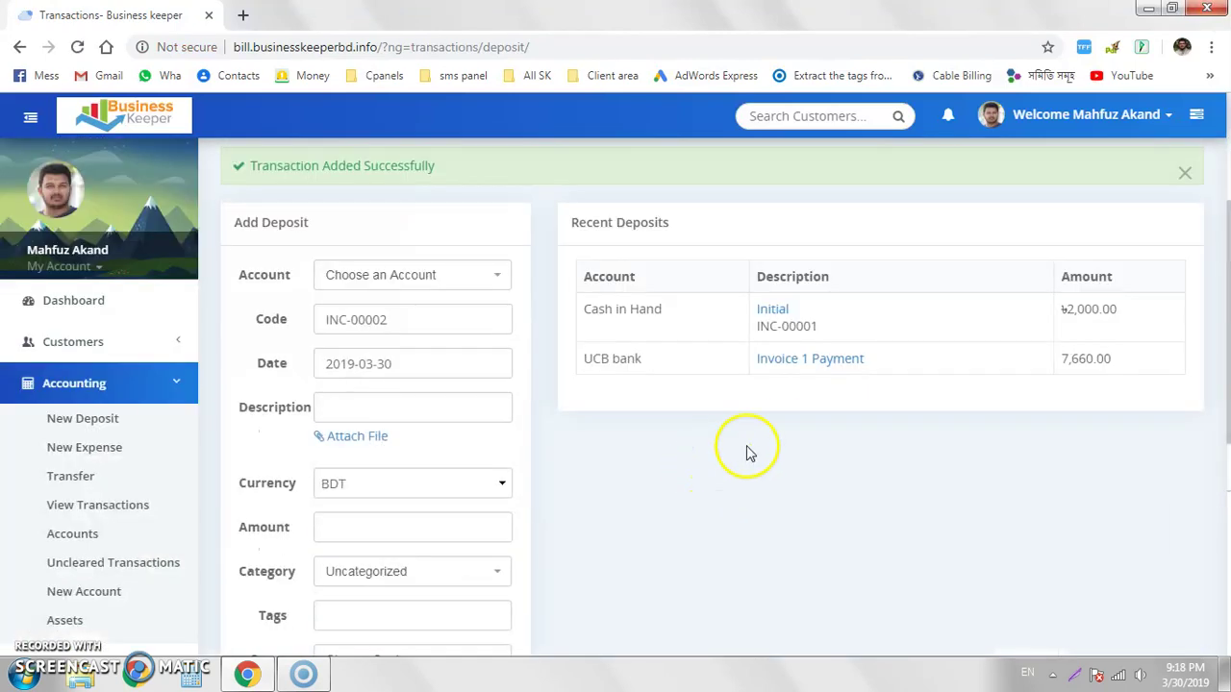
Start a second deposit into the Cash in Hand account with the description "Test 2".
{"action": "left_click", "coordinate": [442, 276]}
{"action": "left_click", "coordinate": [399, 366]}
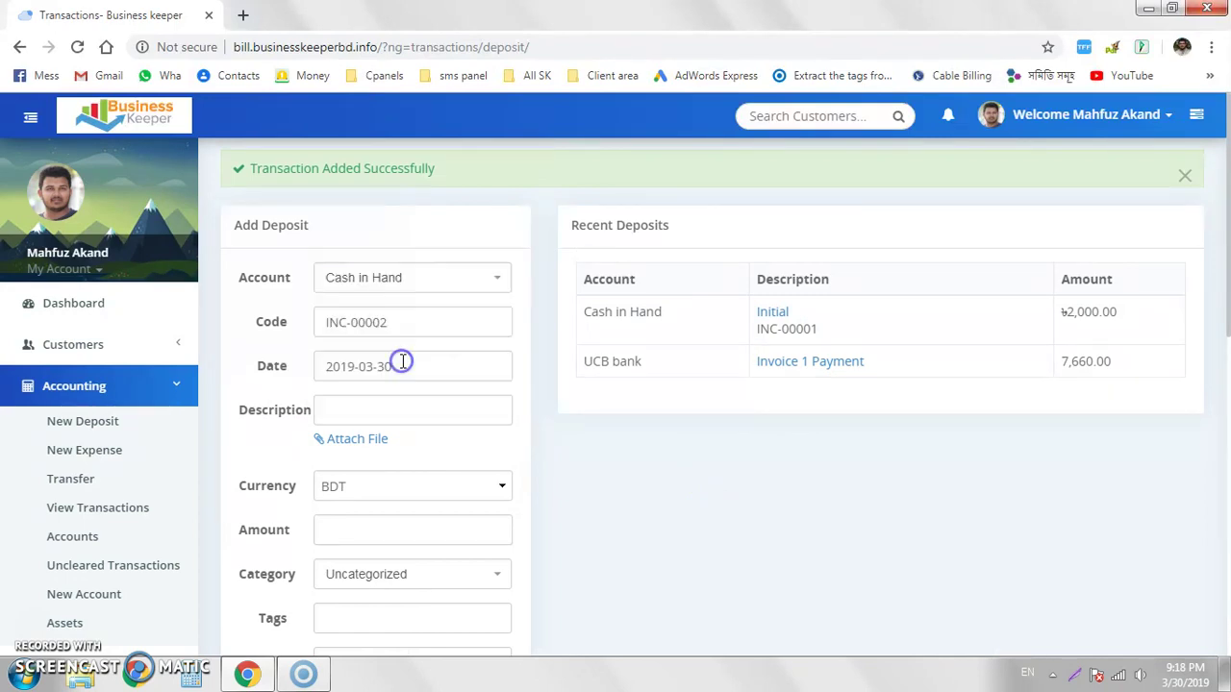
{"action": "left_click", "coordinate": [412, 408]}
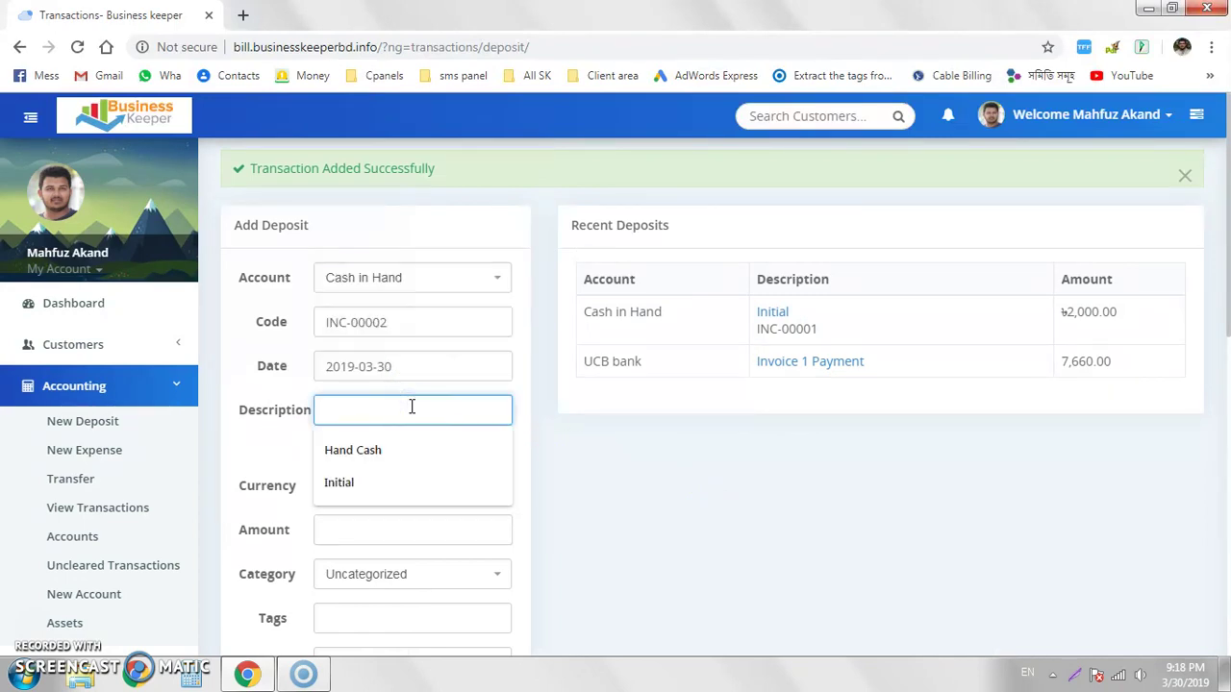
{"action": "type", "text": "Test 2"}
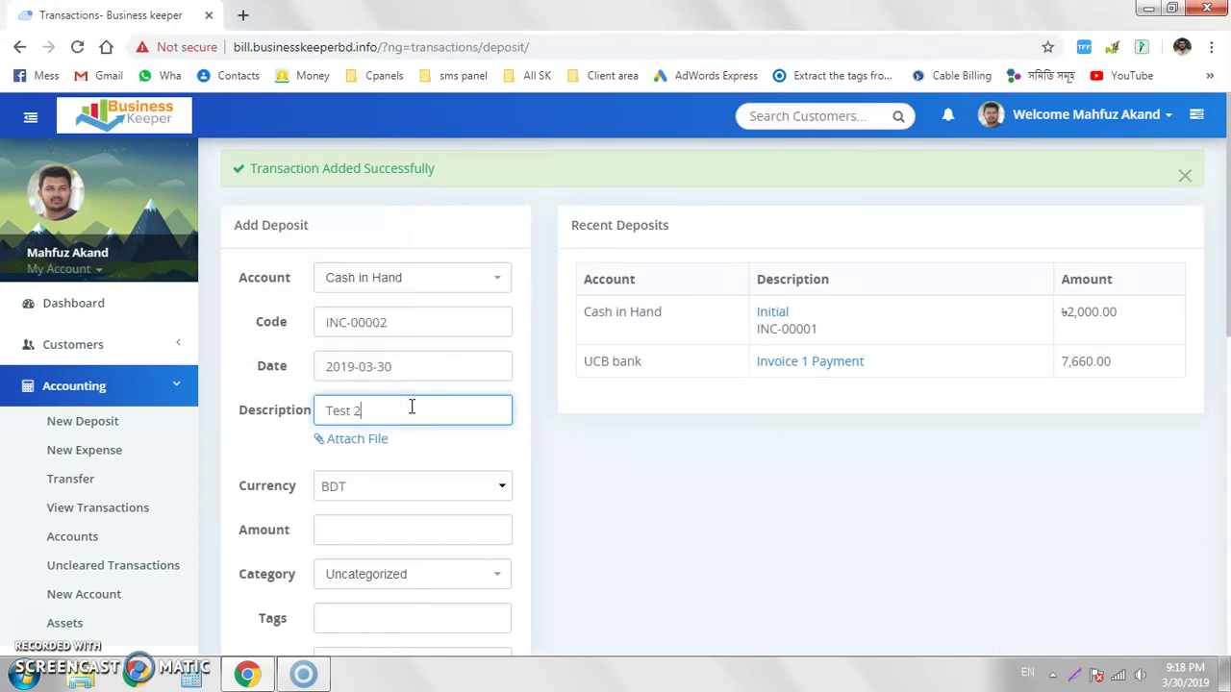
{"action": "left_click", "coordinate": [571, 468]}
Set the second deposit's amount to 3,000 BDT and submit it.
{"action": "scroll", "coordinate": [571, 467], "scroll_direction": "down", "scroll_amount": 3}
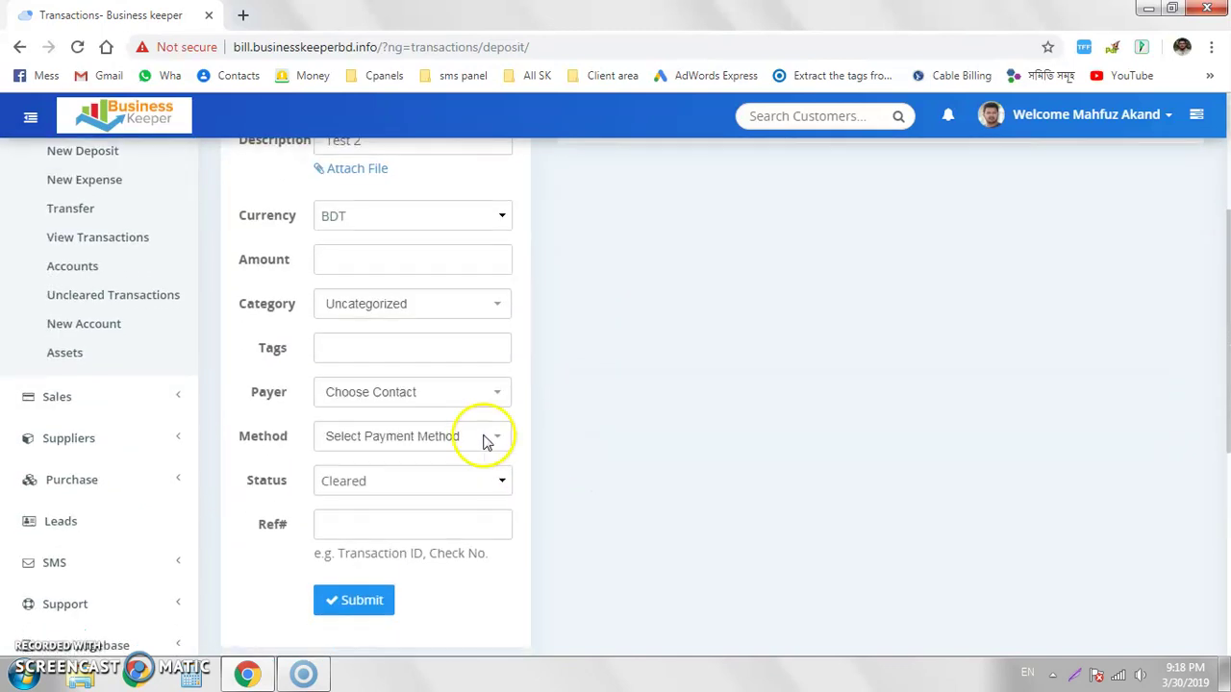
{"action": "left_click", "coordinate": [398, 259]}
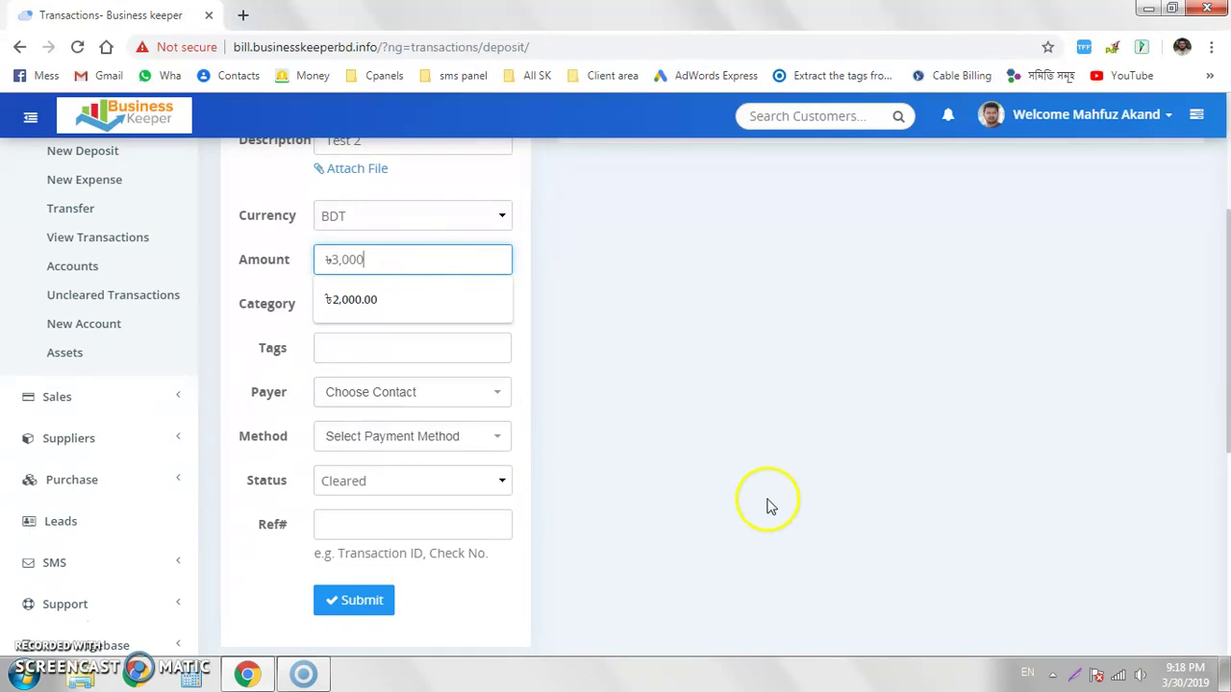
{"action": "left_click", "coordinate": [341, 600]}
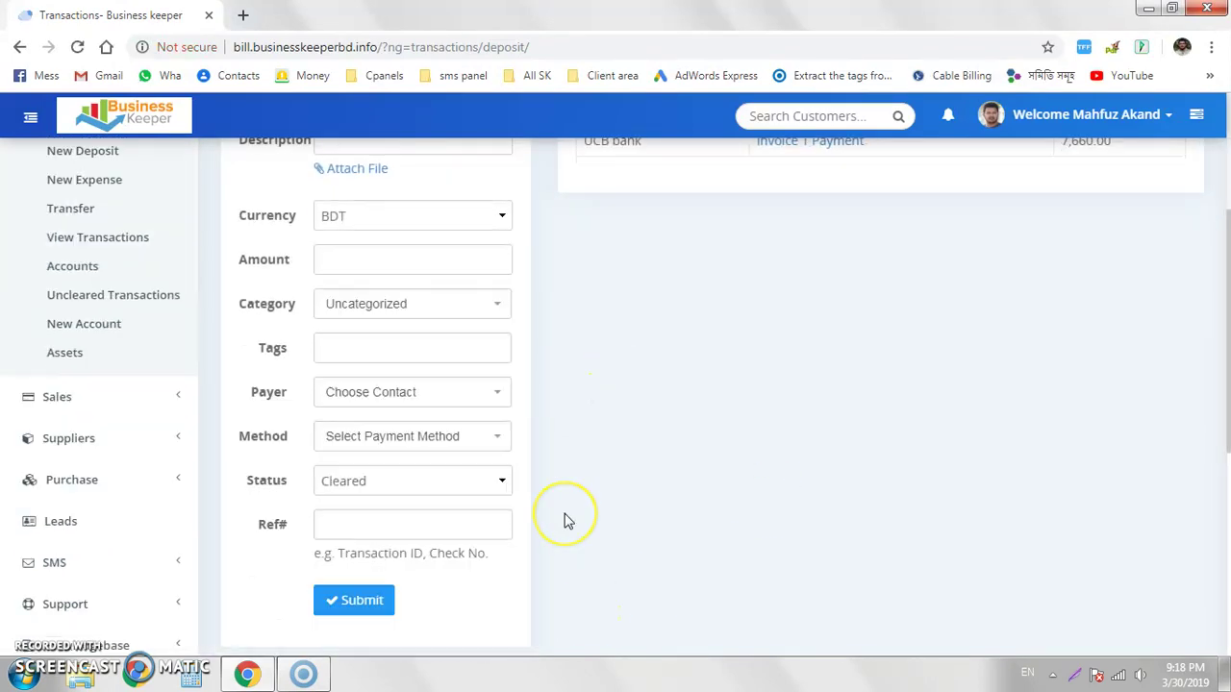
{"action": "scroll", "coordinate": [566, 521], "scroll_direction": "up", "scroll_amount": 2}
{"action": "scroll", "coordinate": [566, 521], "scroll_direction": "up", "scroll_amount": 1}
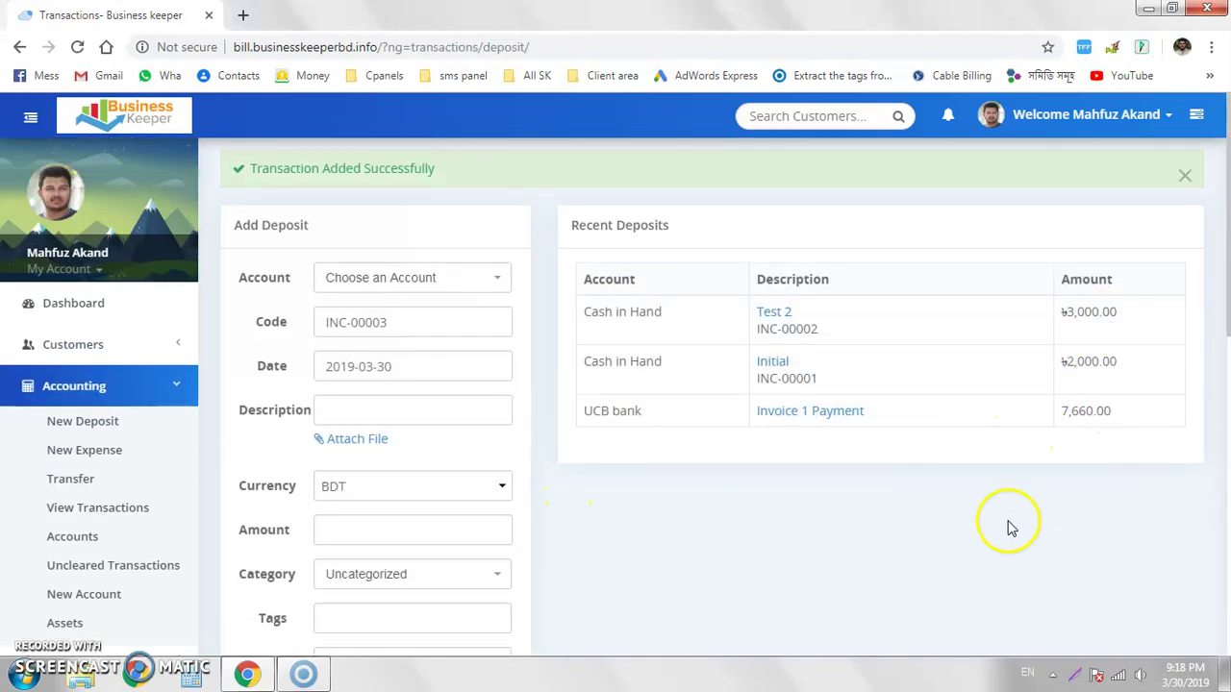
Open the dashboard and examine the net worth, total income and expense figures and the March income and expense chart.
{"action": "left_click", "coordinate": [81, 305]}
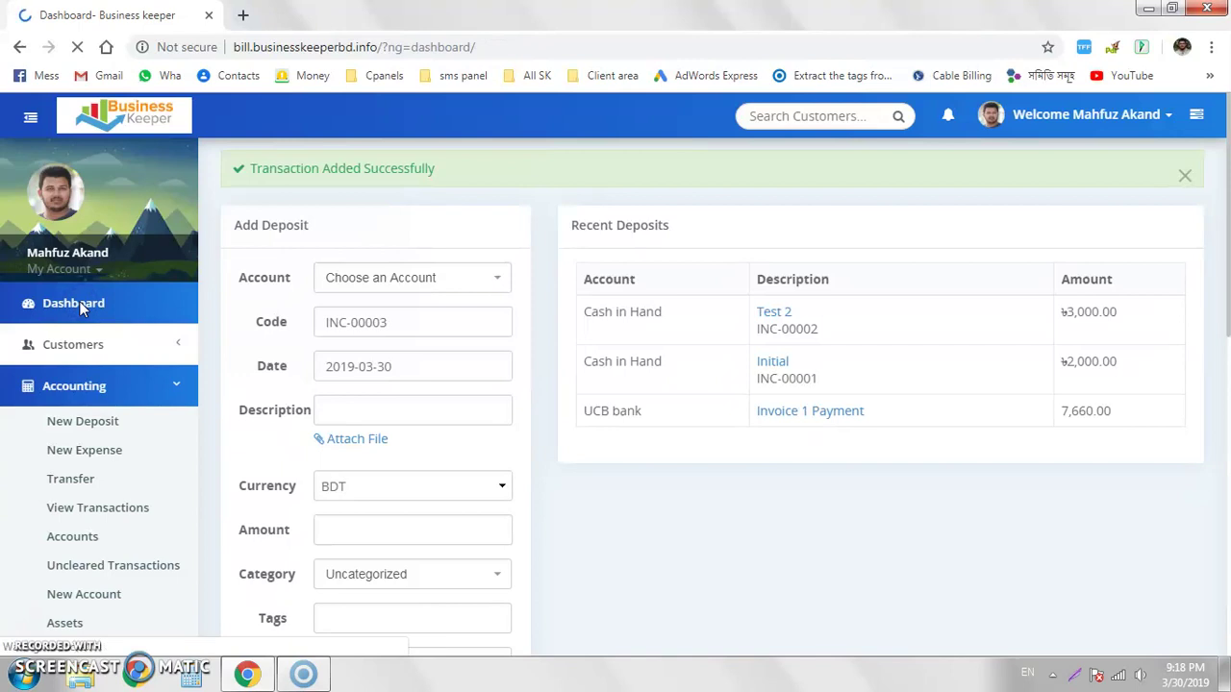
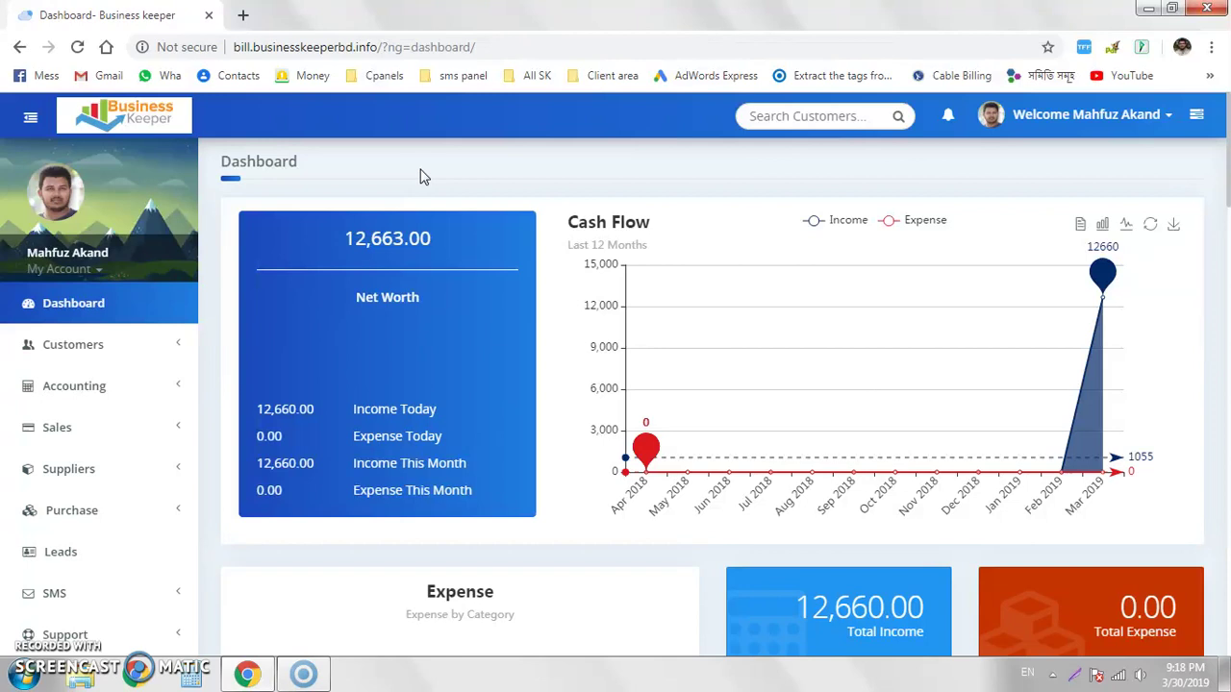
{"action": "scroll", "coordinate": [481, 173], "scroll_direction": "down", "scroll_amount": 3}
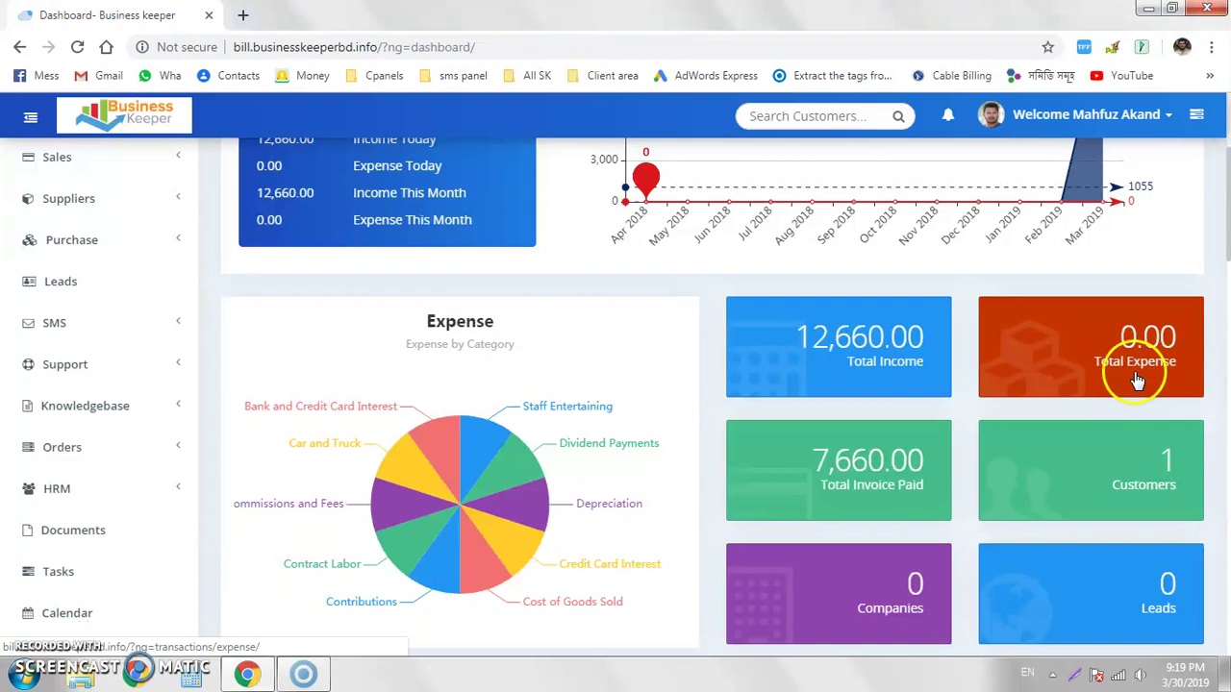
{"action": "scroll", "coordinate": [1136, 384], "scroll_direction": "down", "scroll_amount": 1}
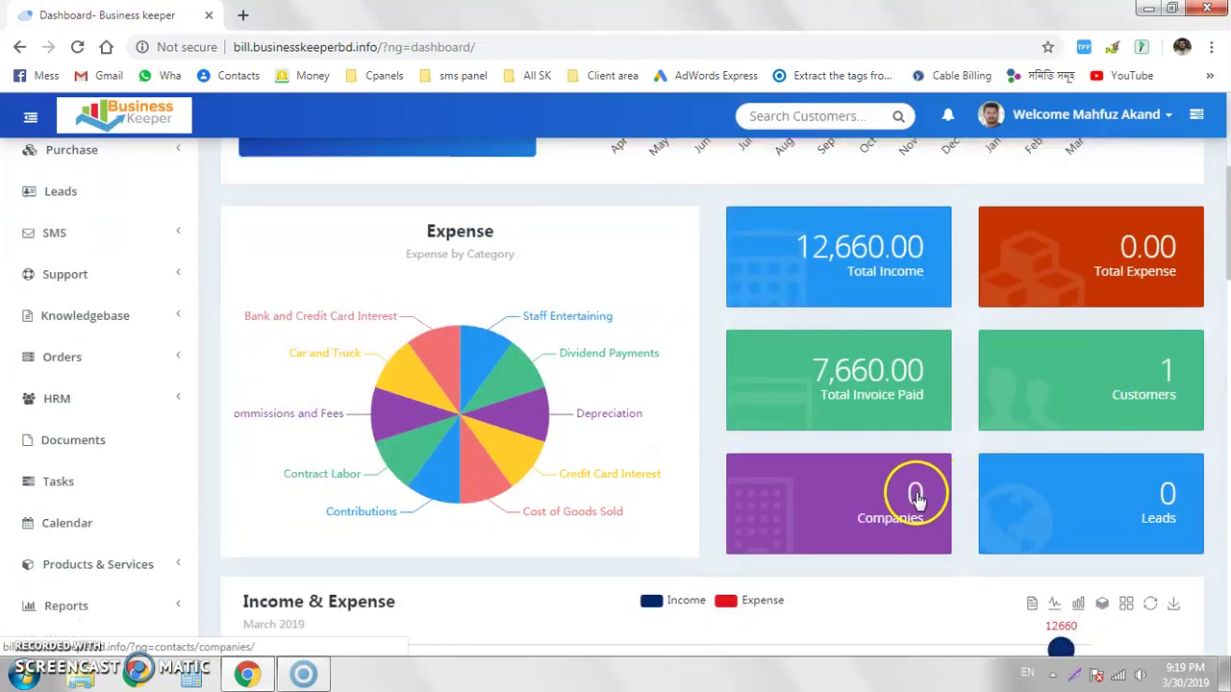
{"action": "scroll", "coordinate": [915, 512], "scroll_direction": "down", "scroll_amount": 4}
{"action": "scroll", "coordinate": [317, 423], "scroll_direction": "down", "scroll_amount": 1}
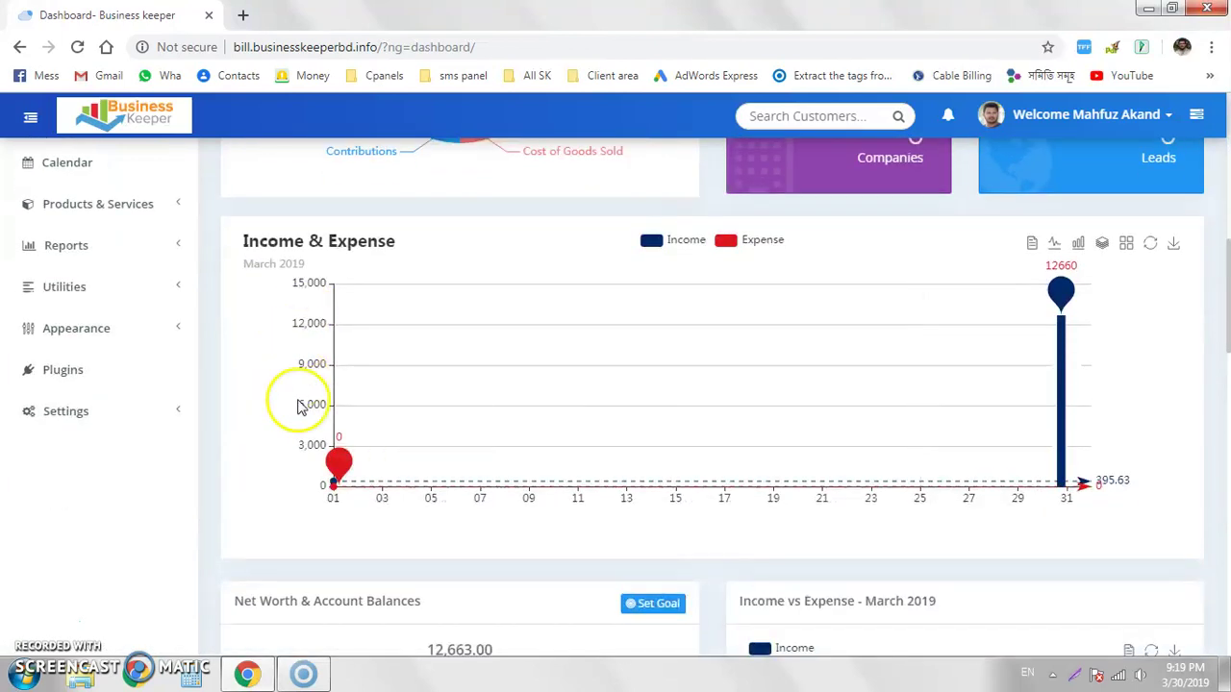
Examine the dashboard's net worth and the account balances of Cash in Hand and UCB bank.
{"action": "scroll", "coordinate": [393, 475], "scroll_direction": "down", "scroll_amount": 4}
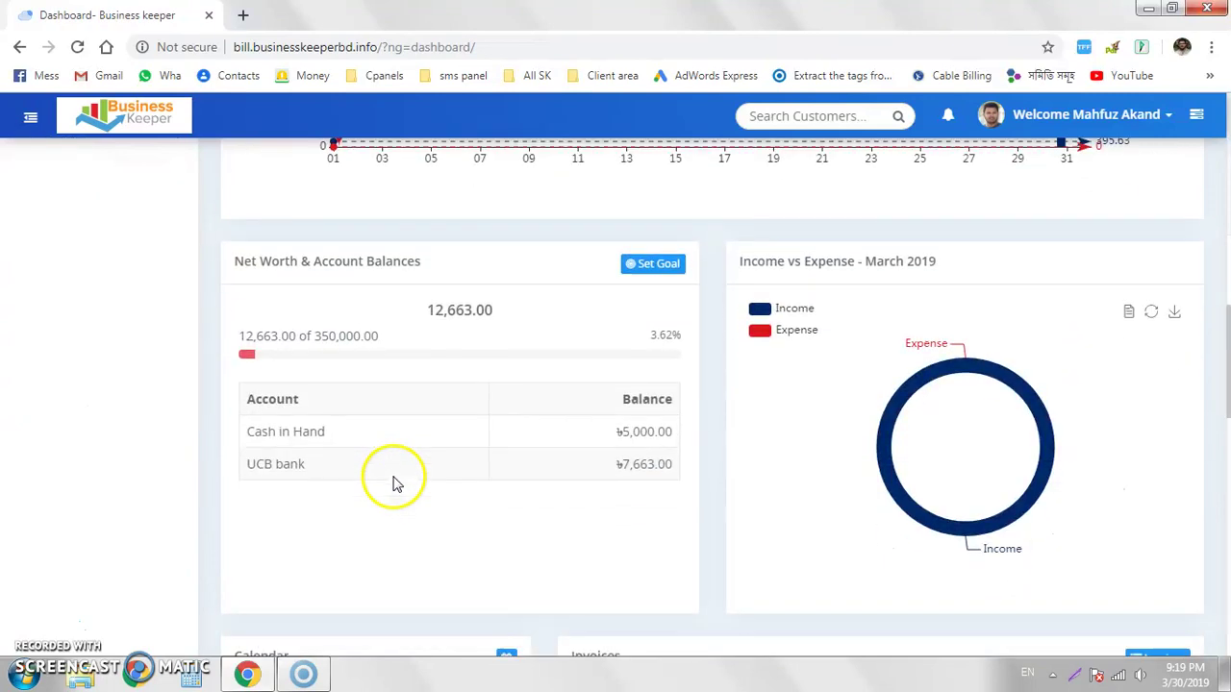
{"action": "left_click", "coordinate": [450, 295]}
{"action": "double_click", "coordinate": [450, 295]}
{"action": "left_click", "coordinate": [328, 481]}
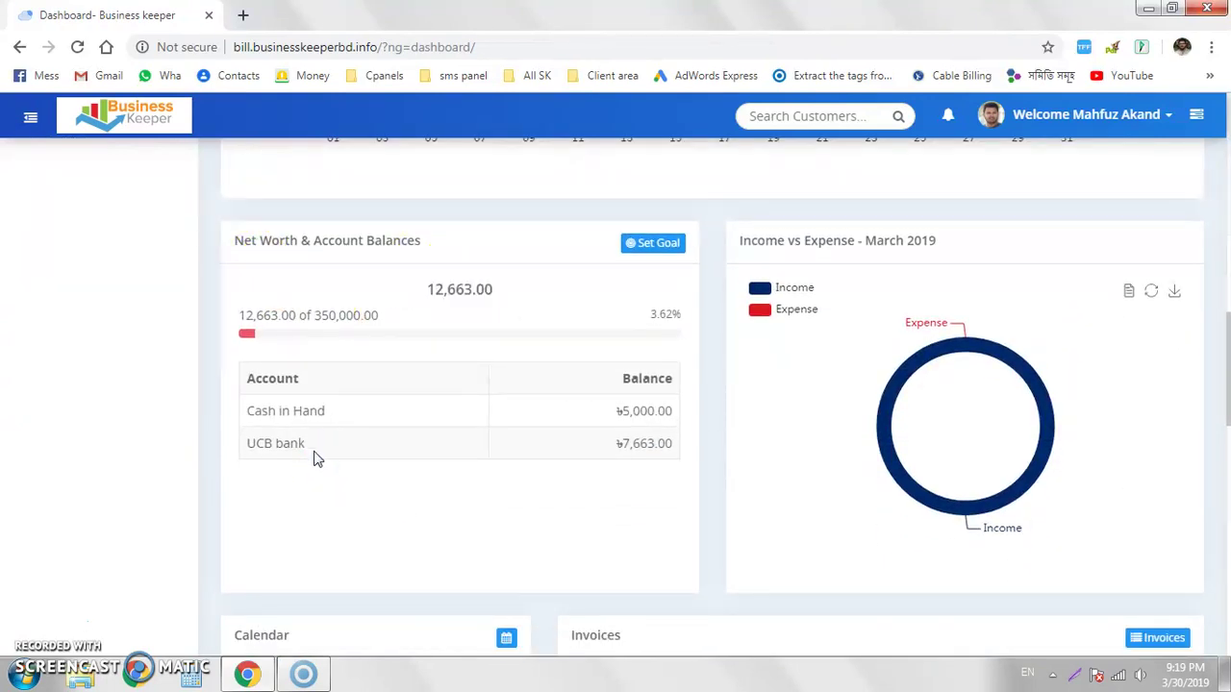
{"action": "left_click_drag", "start_coordinate": [612, 443], "coordinate": [653, 446]}
{"action": "left_click_drag", "start_coordinate": [327, 411], "coordinate": [288, 411]}
{"action": "left_click", "coordinate": [615, 414]}
Start a new transfer in the accounting section from UCB bank to Cash in Hand.
{"action": "scroll", "coordinate": [607, 435], "scroll_direction": "up", "scroll_amount": 10}
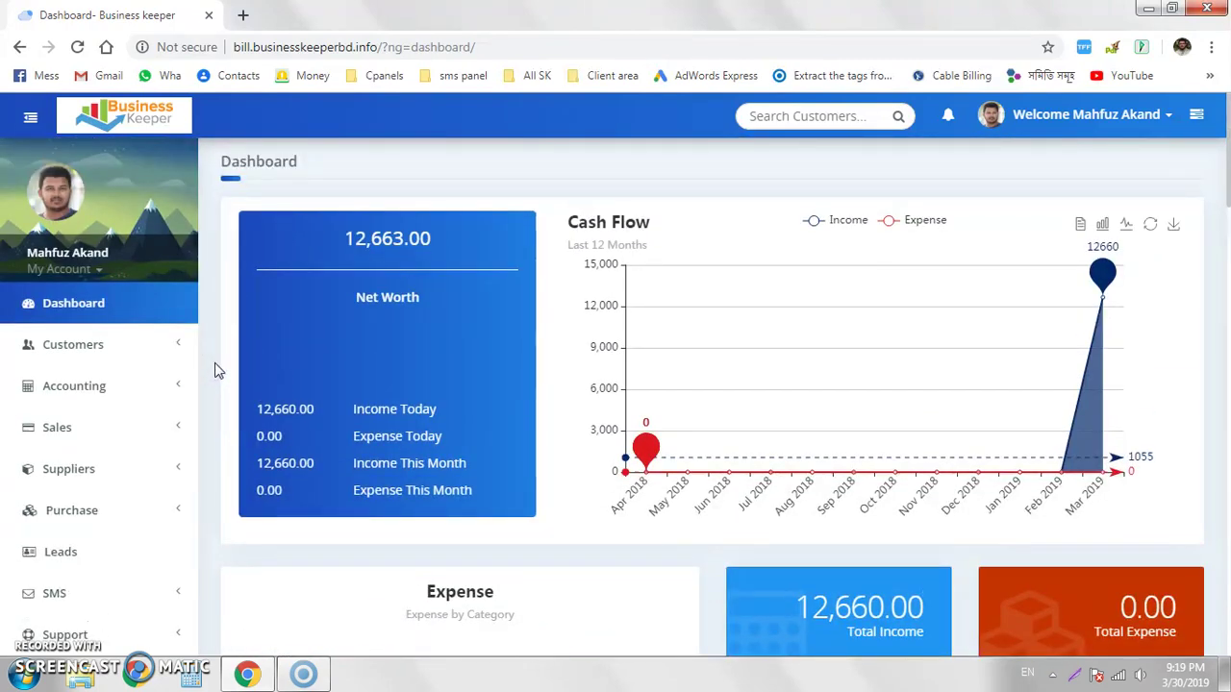
{"action": "scroll", "coordinate": [216, 370], "scroll_direction": "down", "scroll_amount": 1}
{"action": "left_click", "coordinate": [188, 301]}
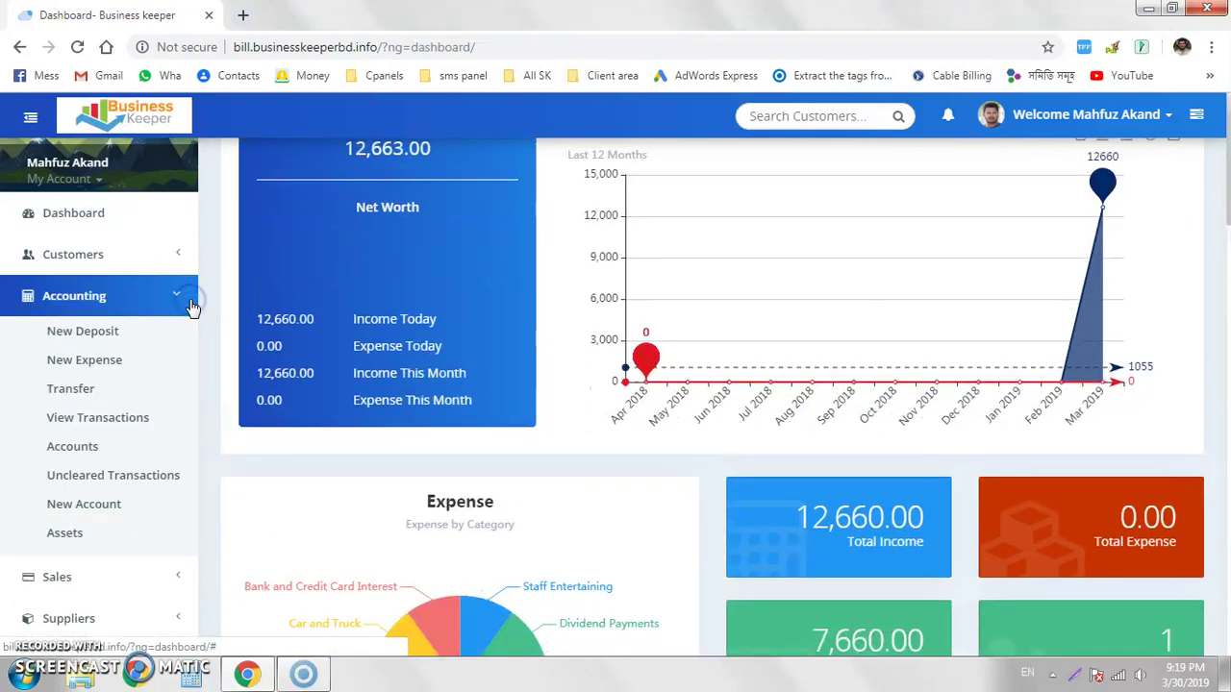
{"action": "left_click", "coordinate": [86, 394]}
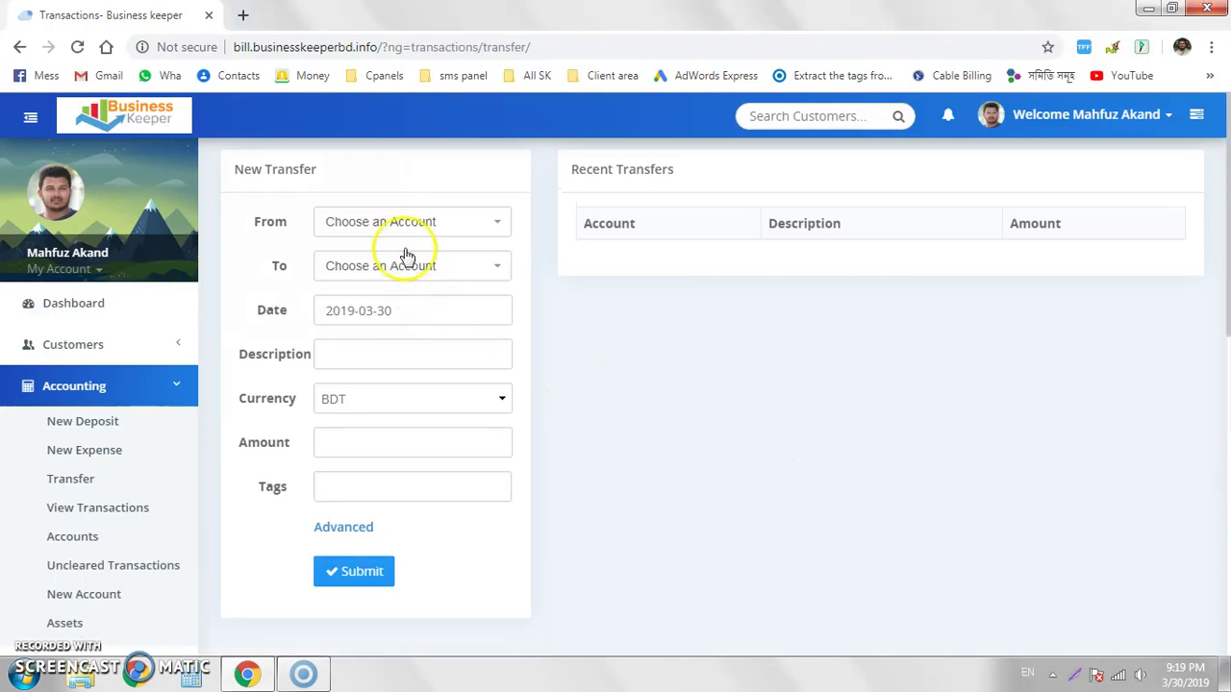
{"action": "left_click", "coordinate": [426, 218]}
{"action": "left_click", "coordinate": [352, 338]}
{"action": "left_click", "coordinate": [441, 269]}
{"action": "left_click", "coordinate": [396, 355]}
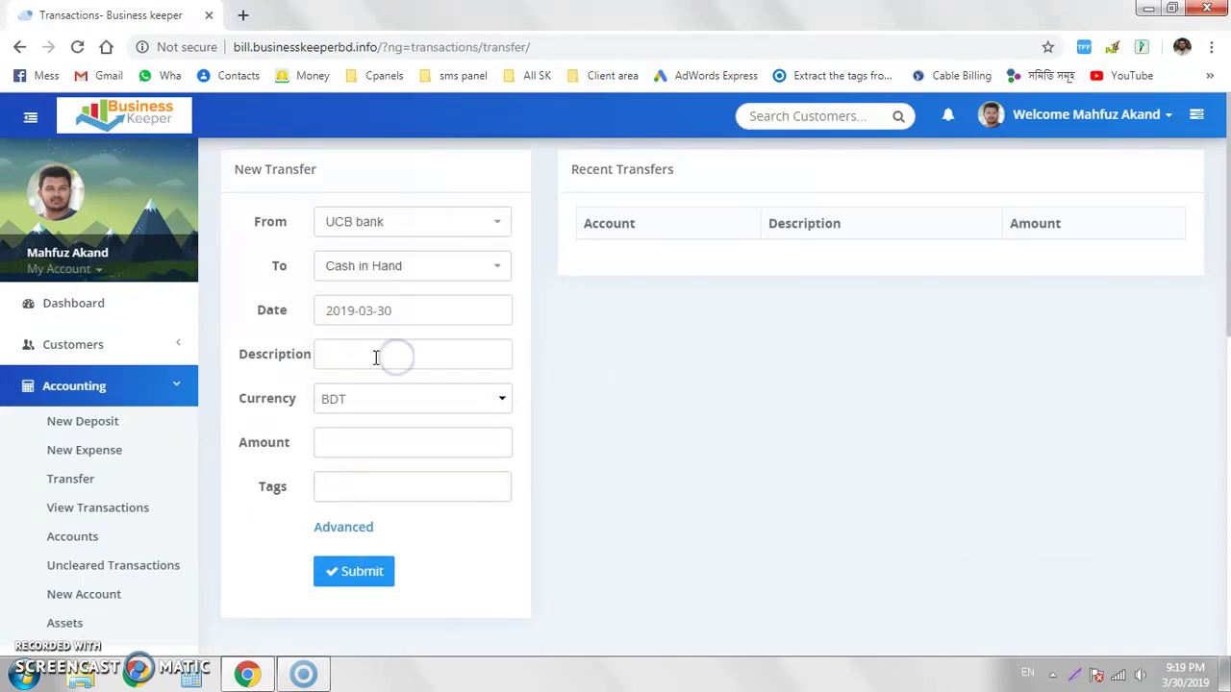
Give the transfer the description "Test" and an amount of 2,000 BDT, and submit it.
{"action": "left_click", "coordinate": [376, 356]}
{"action": "type", "text": "Te"}
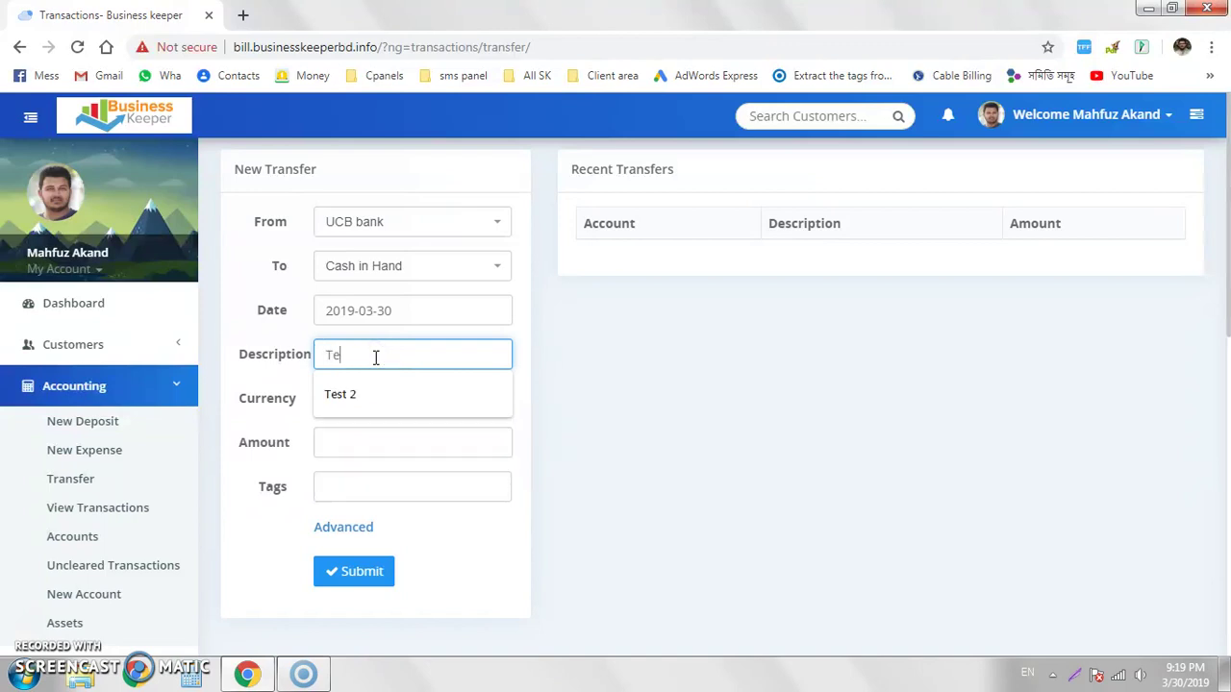
{"action": "left_click", "coordinate": [379, 446]}
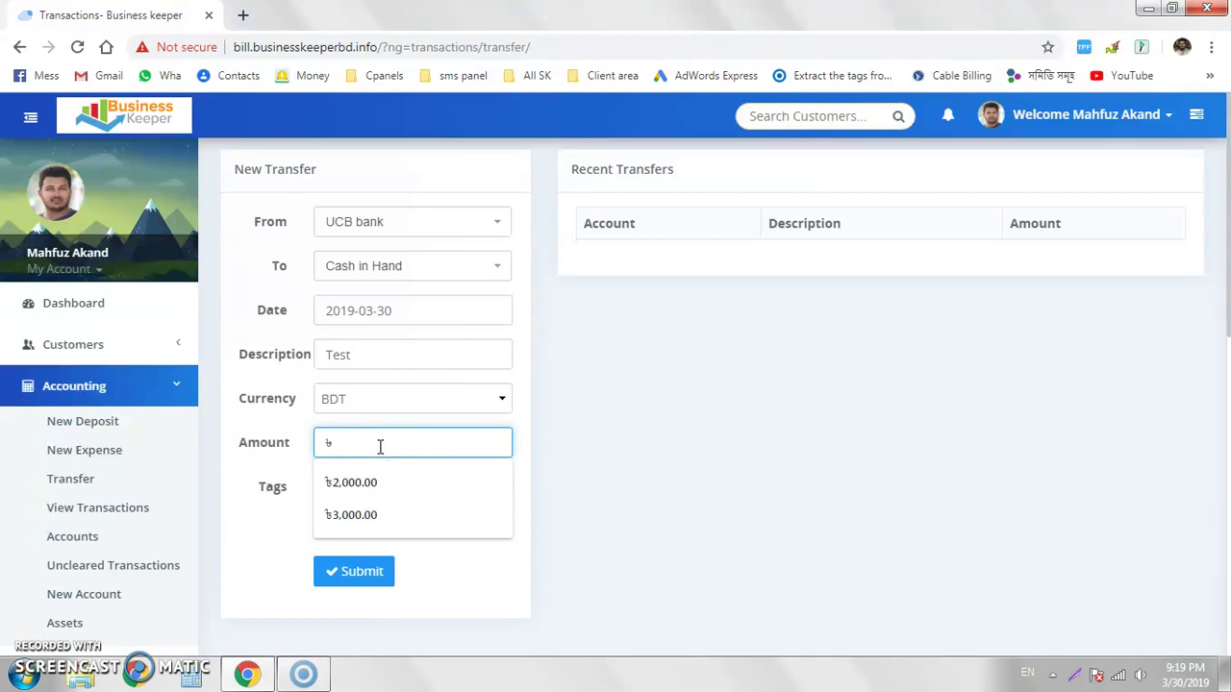
{"action": "left_click", "coordinate": [780, 478]}
{"action": "left_click", "coordinate": [362, 574]}
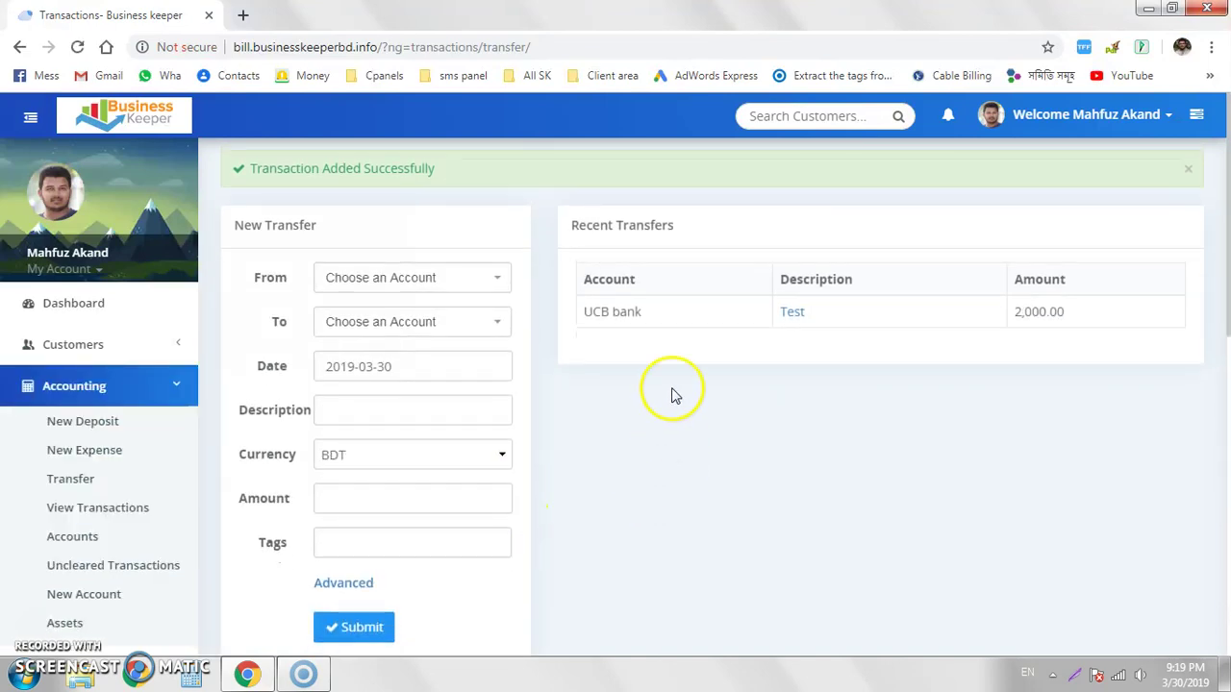
{"action": "left_click_drag", "start_coordinate": [571, 226], "coordinate": [586, 227]}
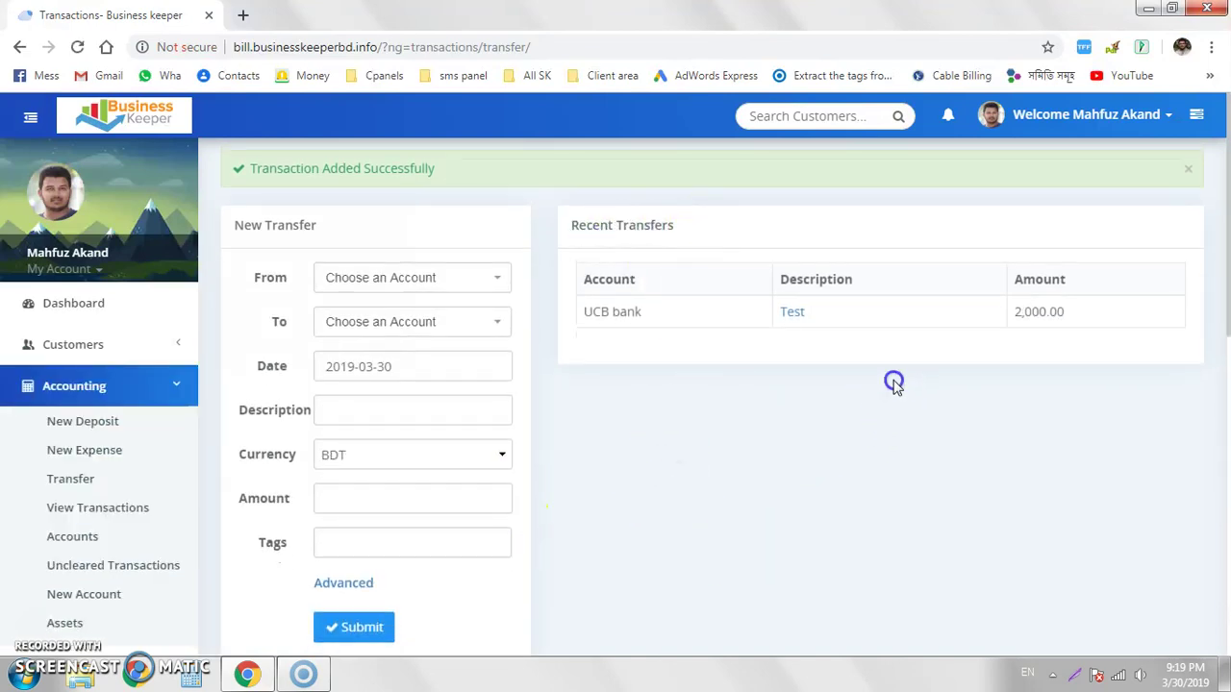
Open the dashboard and check the Cash in Hand and UCB bank balances after the transfer.
{"action": "left_click", "coordinate": [77, 315]}
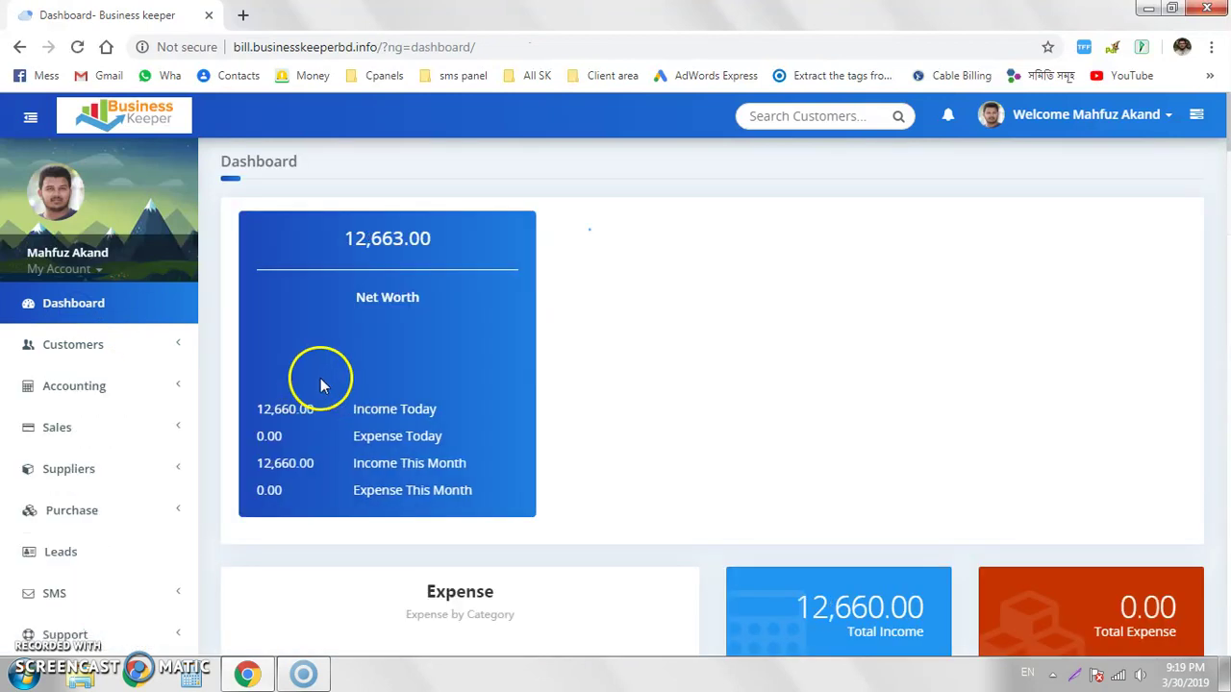
{"action": "scroll", "coordinate": [259, 366], "scroll_direction": "down", "scroll_amount": 4}
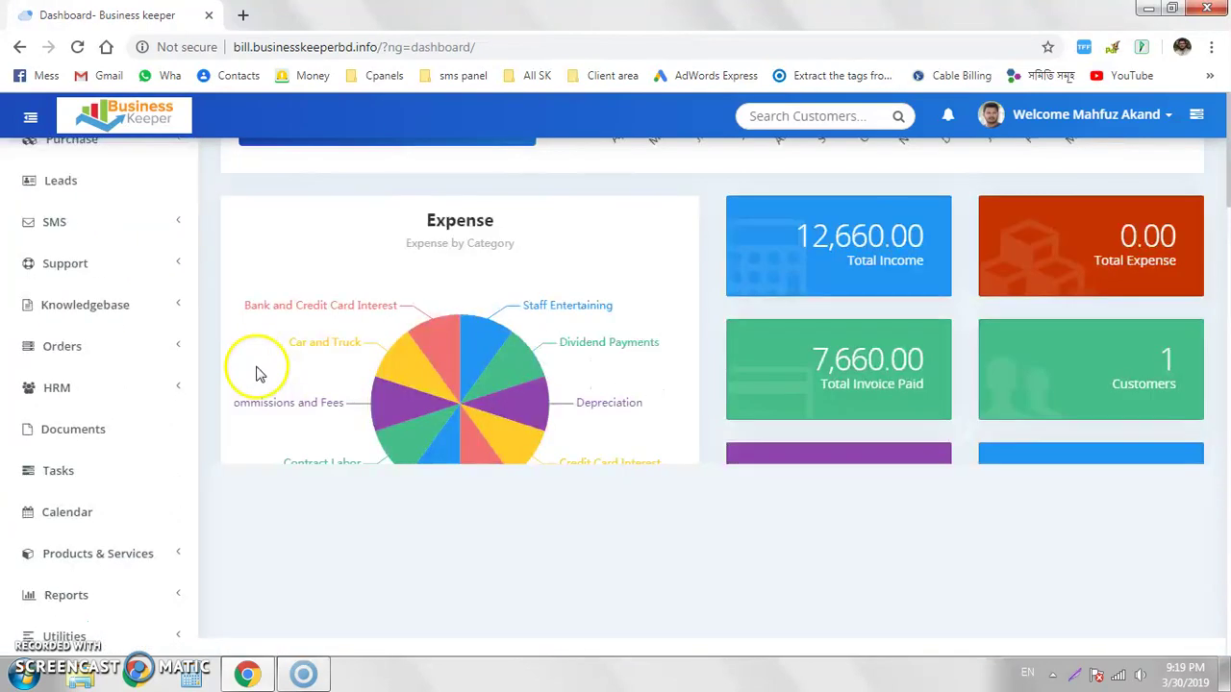
{"action": "scroll", "coordinate": [231, 384], "scroll_direction": "down", "scroll_amount": 5}
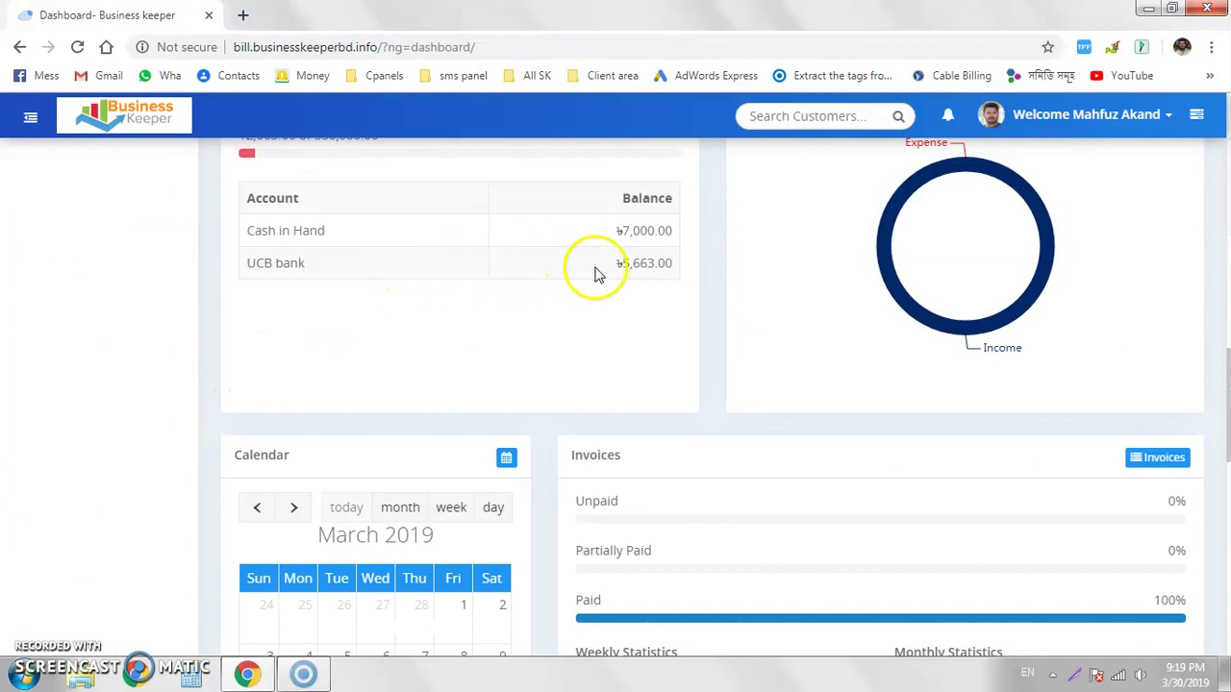
{"action": "triple_click", "coordinate": [262, 231]}
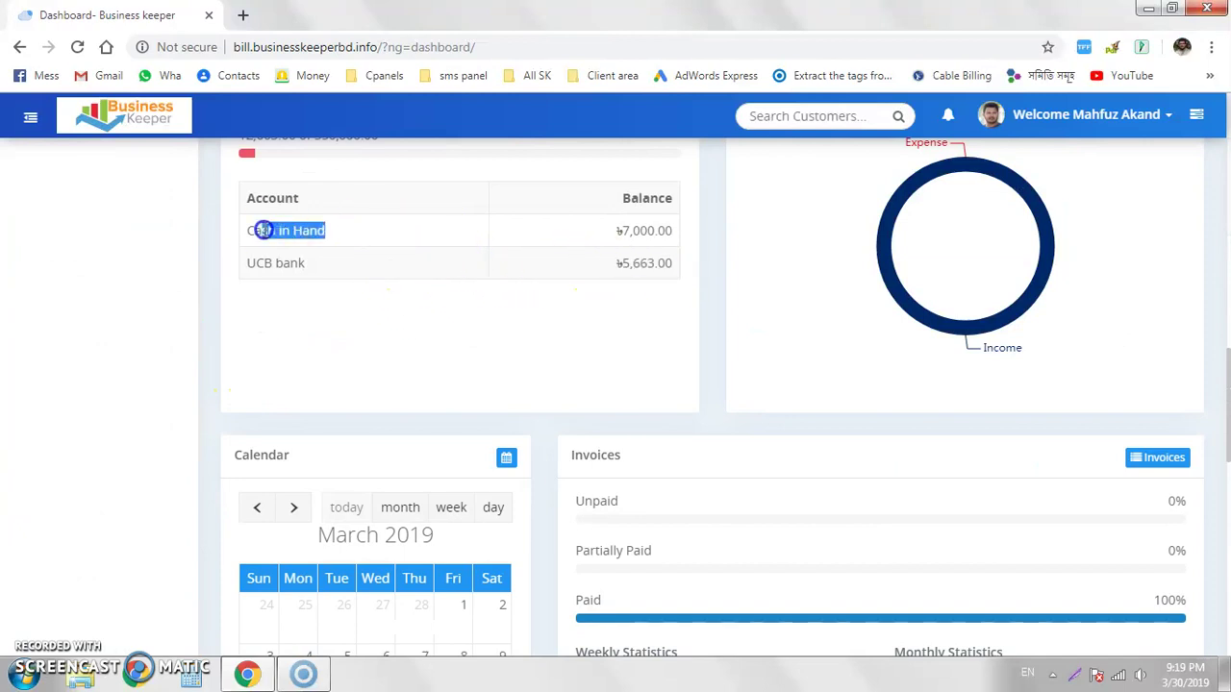
{"action": "left_click_drag", "start_coordinate": [617, 231], "coordinate": [679, 235]}
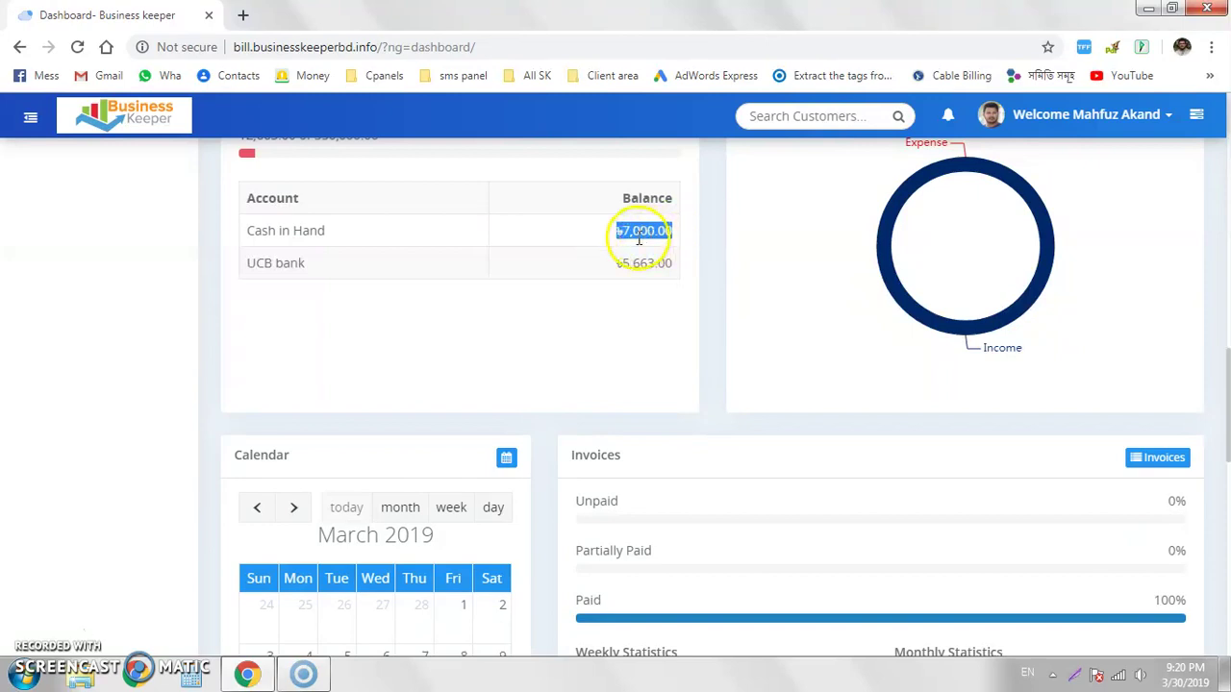
{"action": "left_click", "coordinate": [591, 311]}
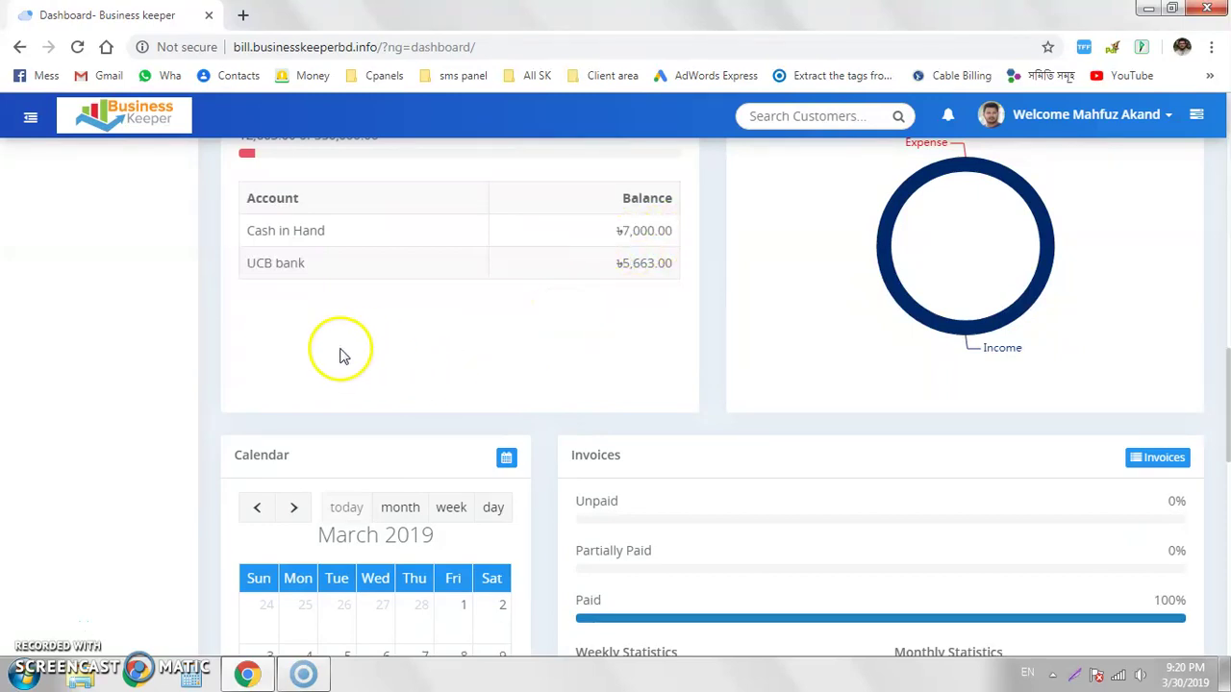
{"action": "left_click_drag", "start_coordinate": [307, 265], "coordinate": [240, 238]}
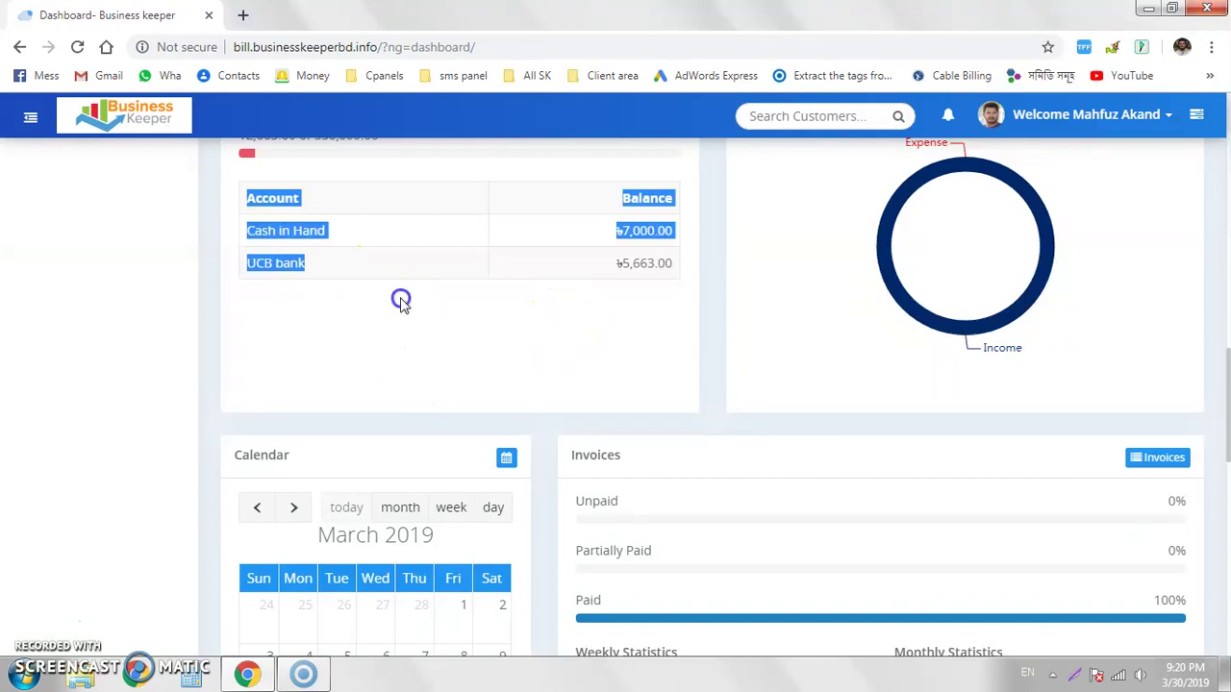
{"action": "left_click", "coordinate": [401, 301]}
Start a new expense in the accounting section from the Cash in Hand account with the description "Test 2".
{"action": "scroll", "coordinate": [401, 301], "scroll_direction": "up", "scroll_amount": 10}
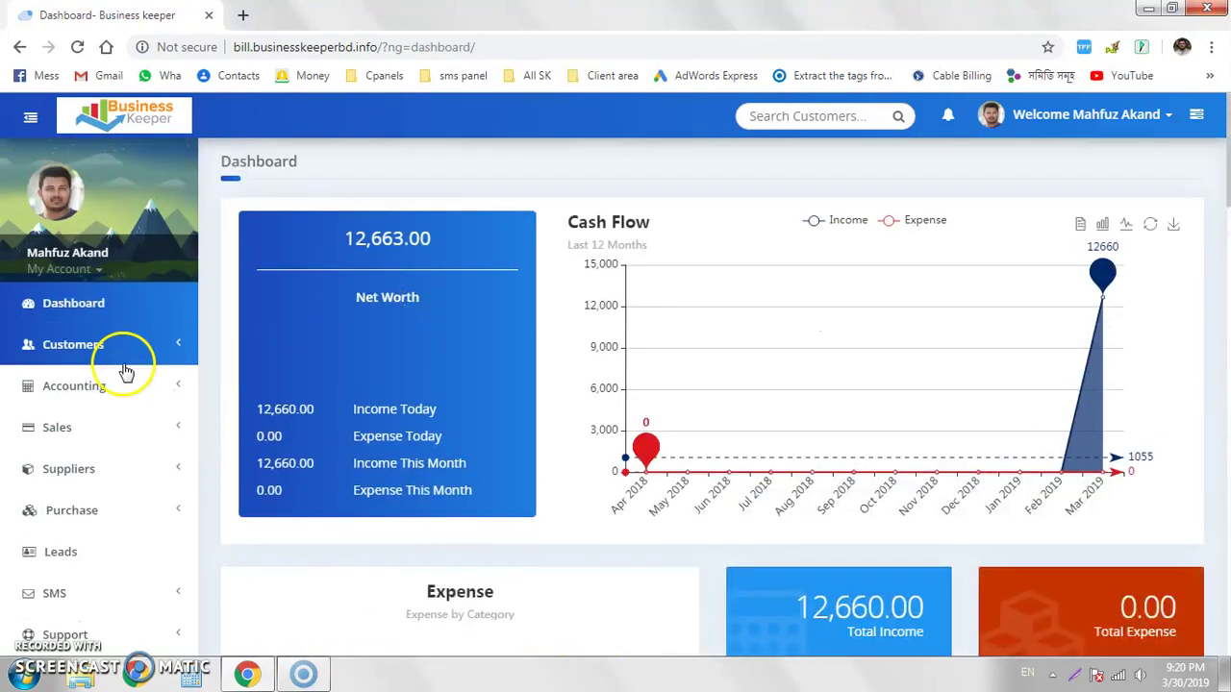
{"action": "left_click", "coordinate": [133, 392]}
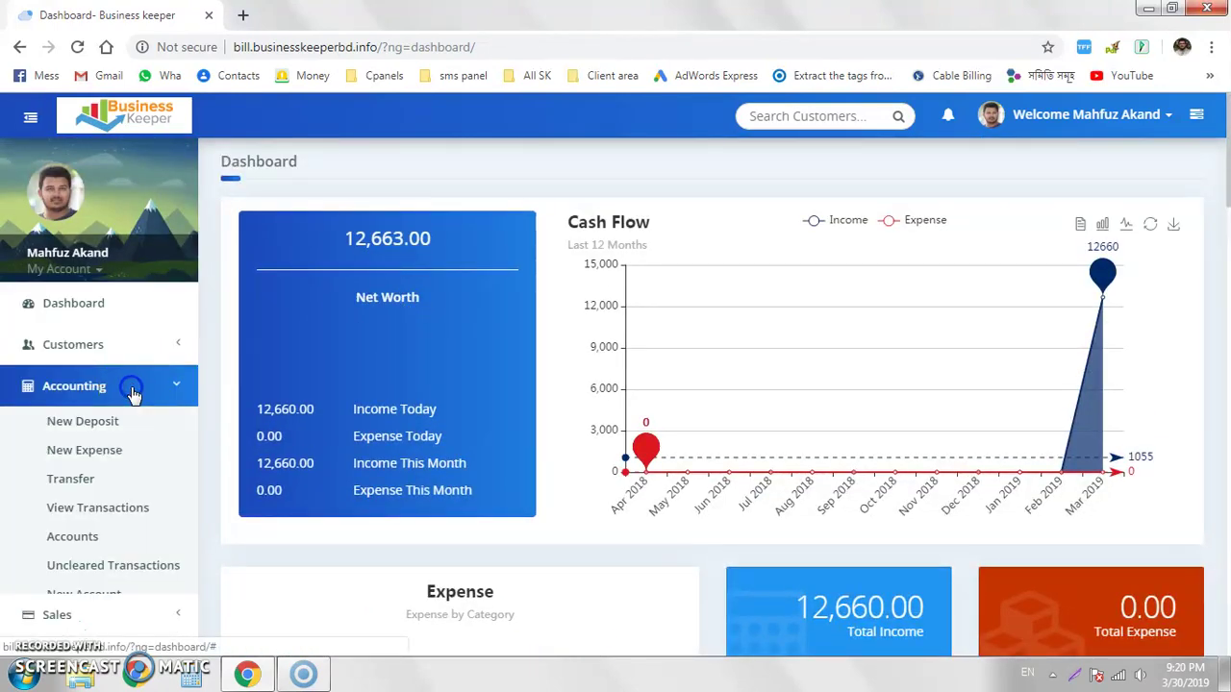
{"action": "scroll", "coordinate": [129, 393], "scroll_direction": "down", "scroll_amount": 1}
{"action": "left_click", "coordinate": [99, 370]}
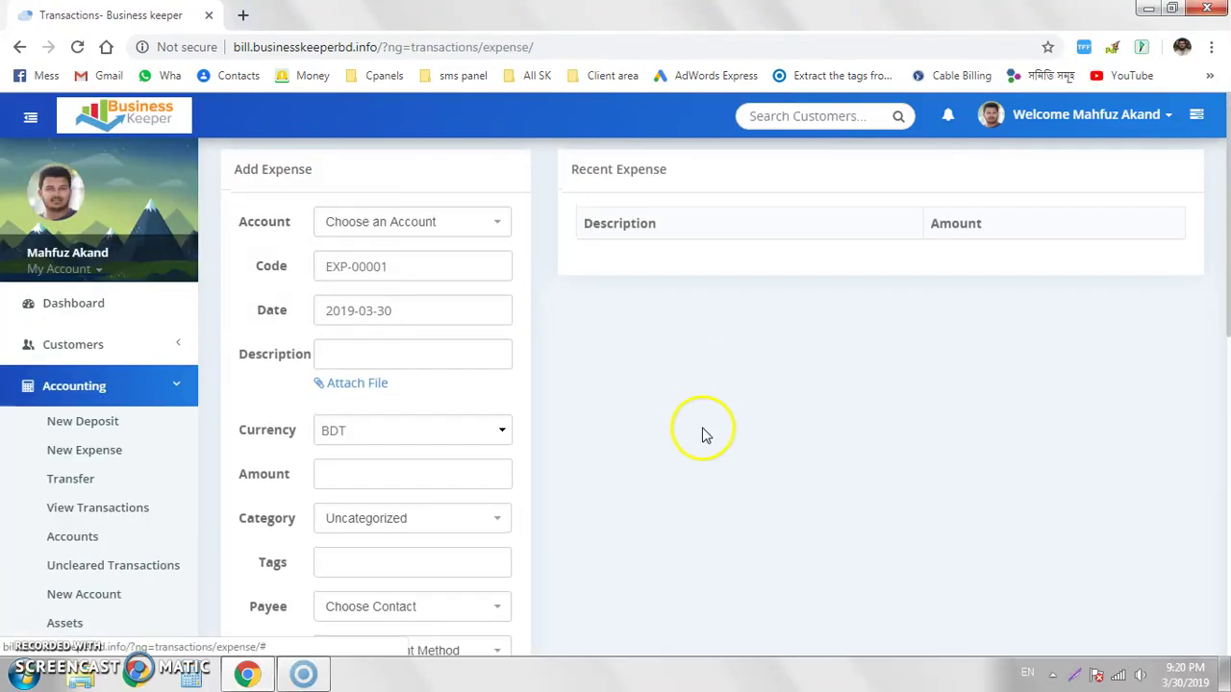
{"action": "left_click", "coordinate": [497, 225]}
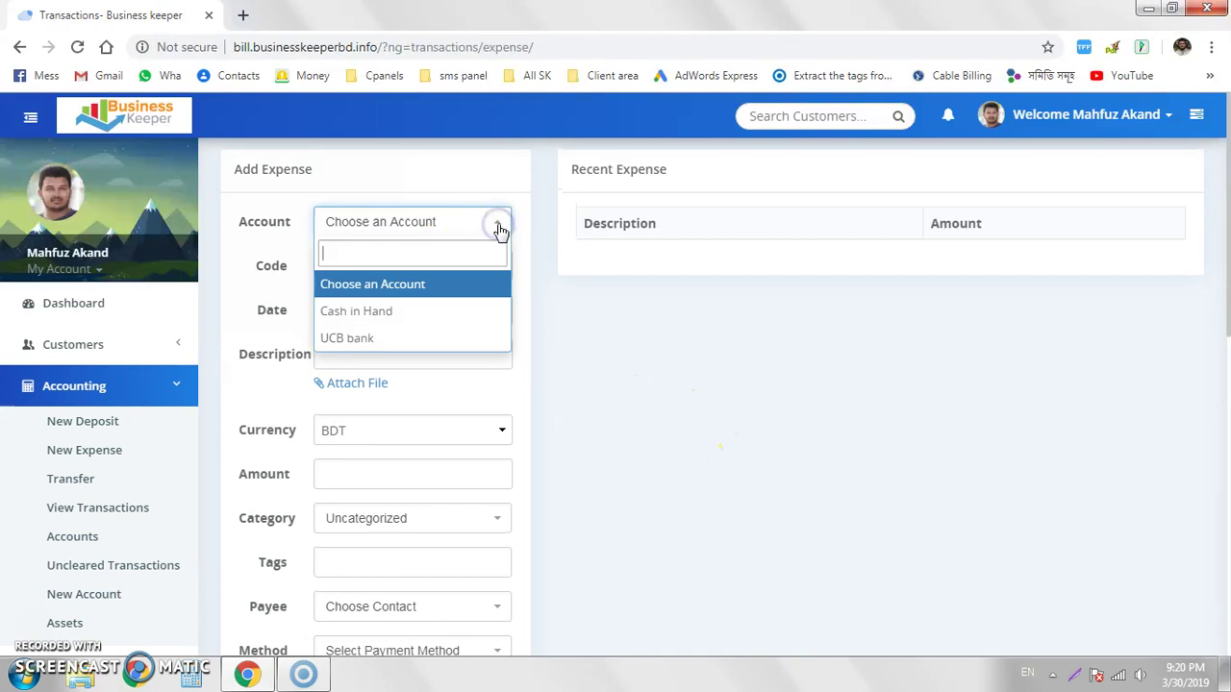
{"action": "left_click", "coordinate": [384, 322]}
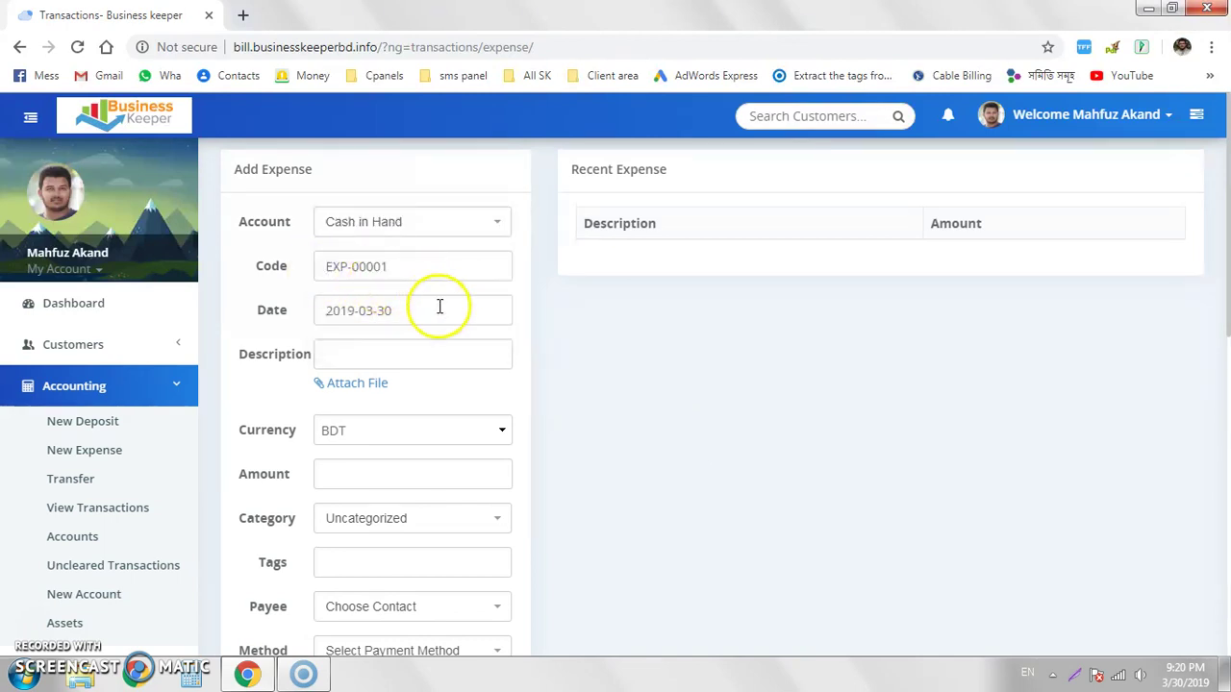
{"action": "left_click", "coordinate": [347, 355]}
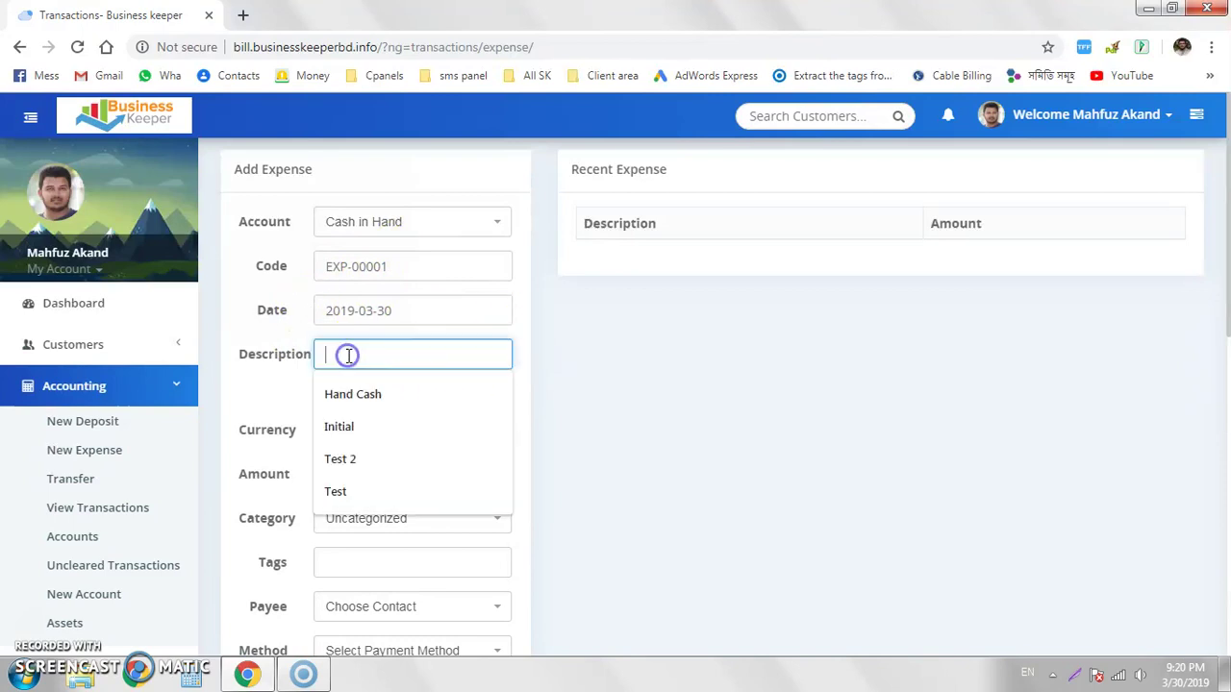
{"action": "left_click", "coordinate": [348, 461]}
Set the expense amount to 2,000 BDT, keep the category Uncategorized and the status Cleared, and submit it.
{"action": "scroll", "coordinate": [602, 478], "scroll_direction": "down", "scroll_amount": 2}
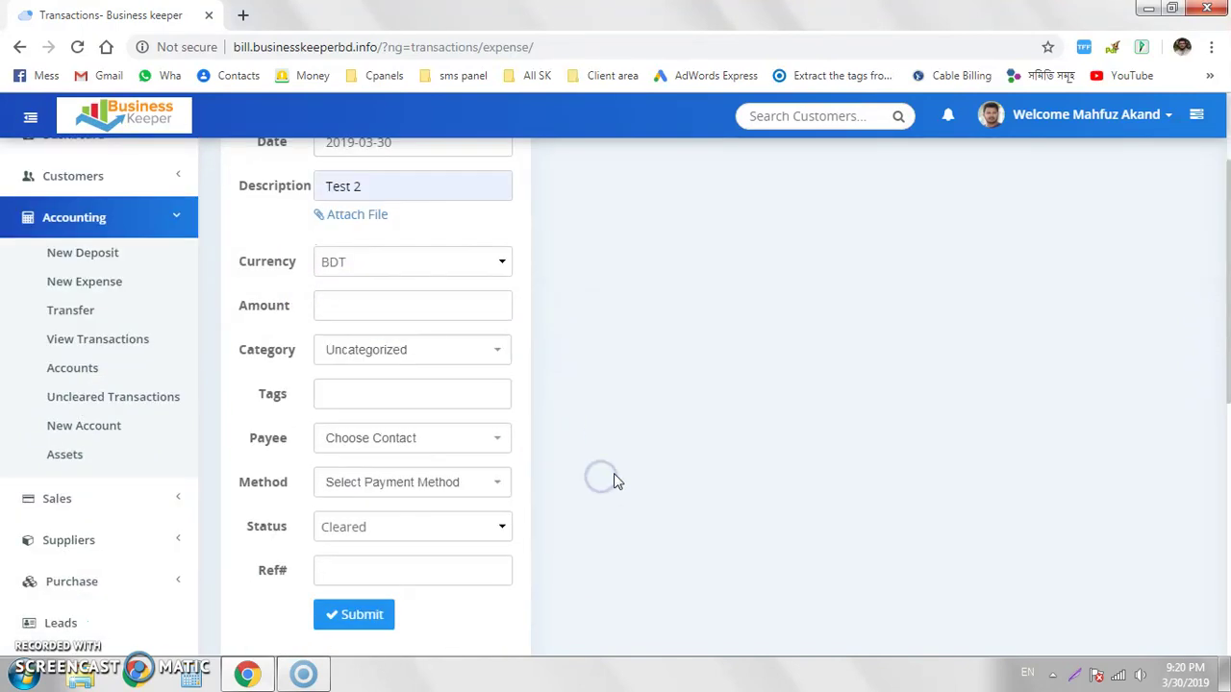
{"action": "left_click", "coordinate": [367, 288]}
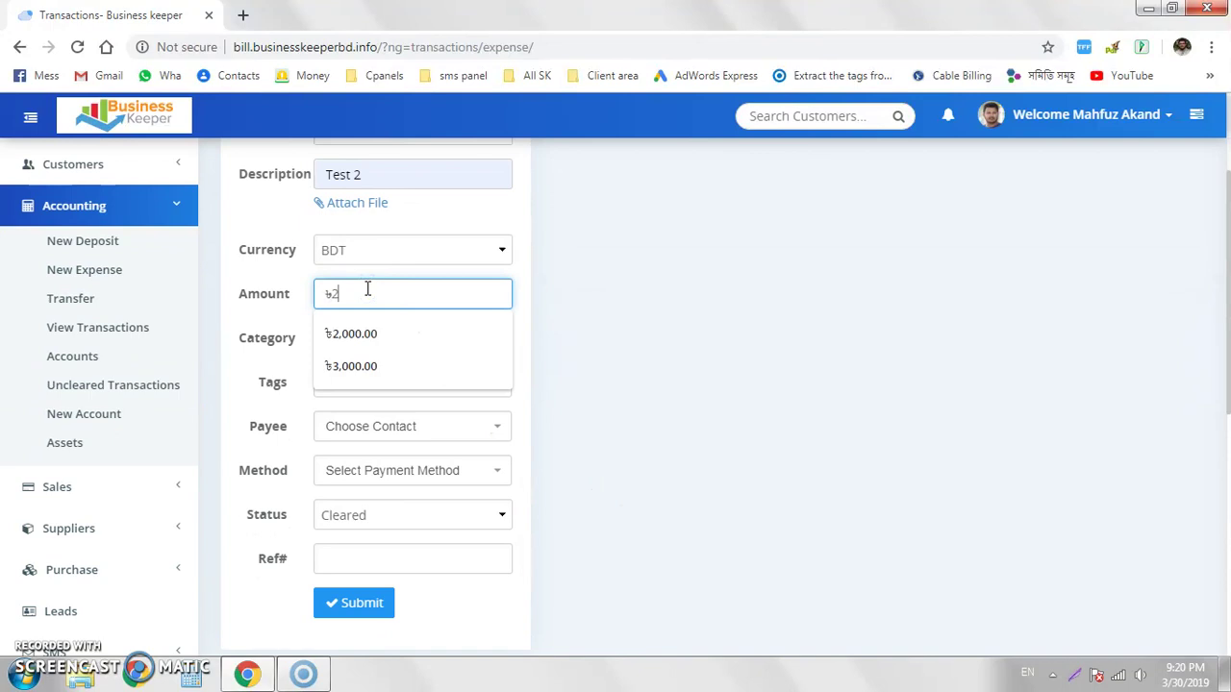
{"action": "type", "text": "2000"}
{"action": "left_click", "coordinate": [700, 364]}
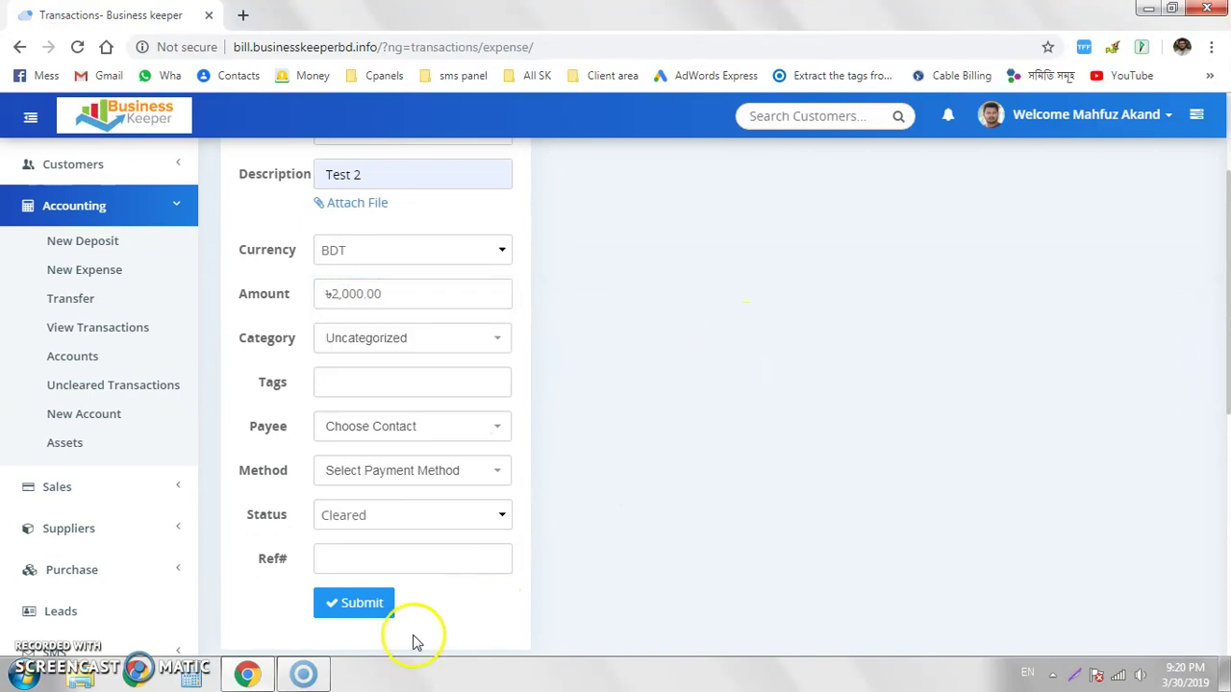
{"action": "left_click", "coordinate": [348, 606]}
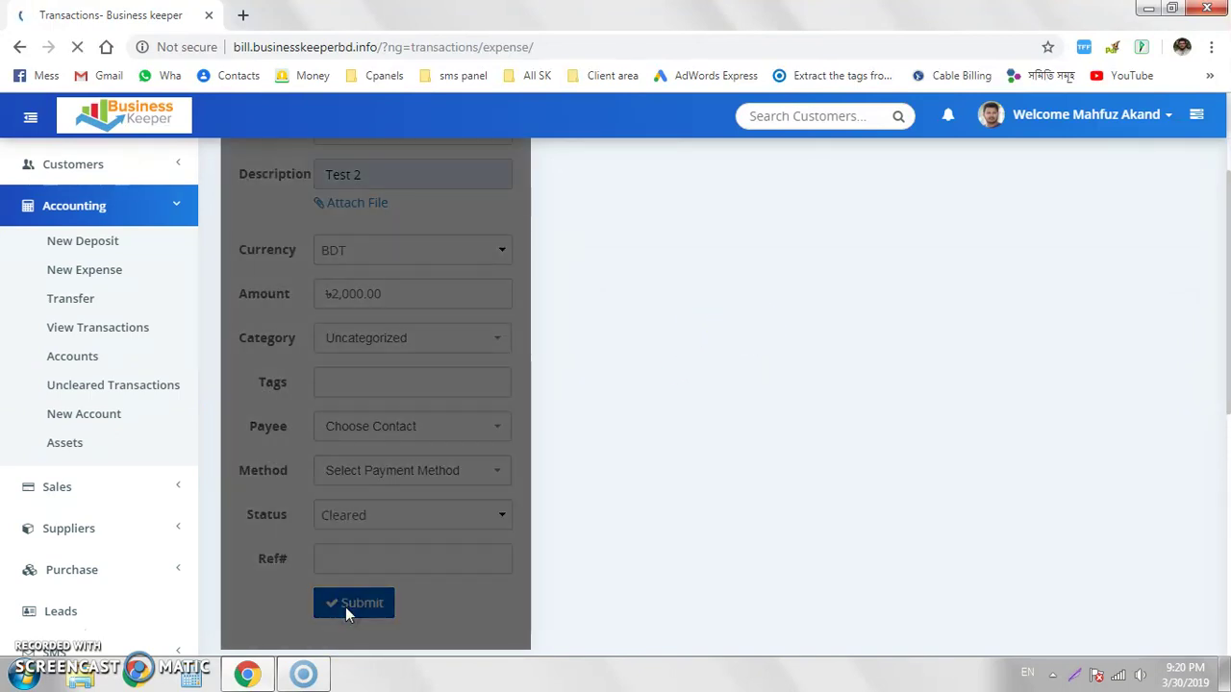
{"action": "scroll", "coordinate": [861, 514], "scroll_direction": "up", "scroll_amount": 2}
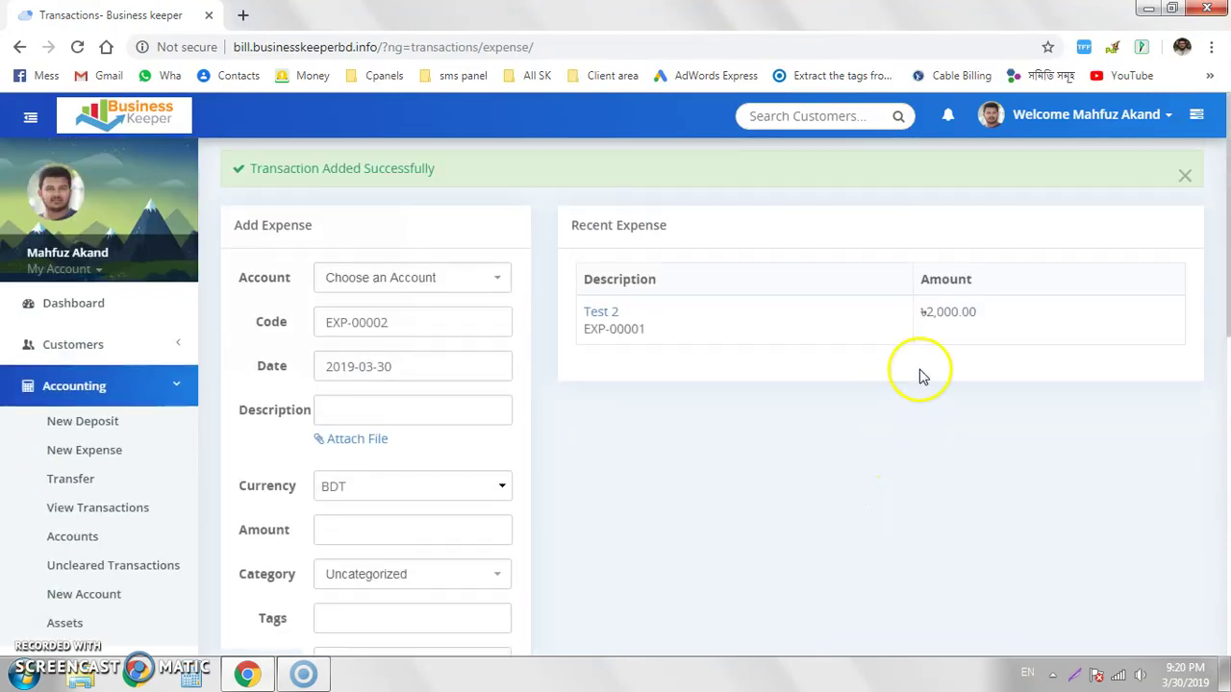
Start a second expense from the UCB bank account with the description "Initial" and an amount of 3,000 BDT.
{"action": "left_click", "coordinate": [393, 280]}
{"action": "left_click", "coordinate": [366, 392]}
{"action": "left_click", "coordinate": [380, 408]}
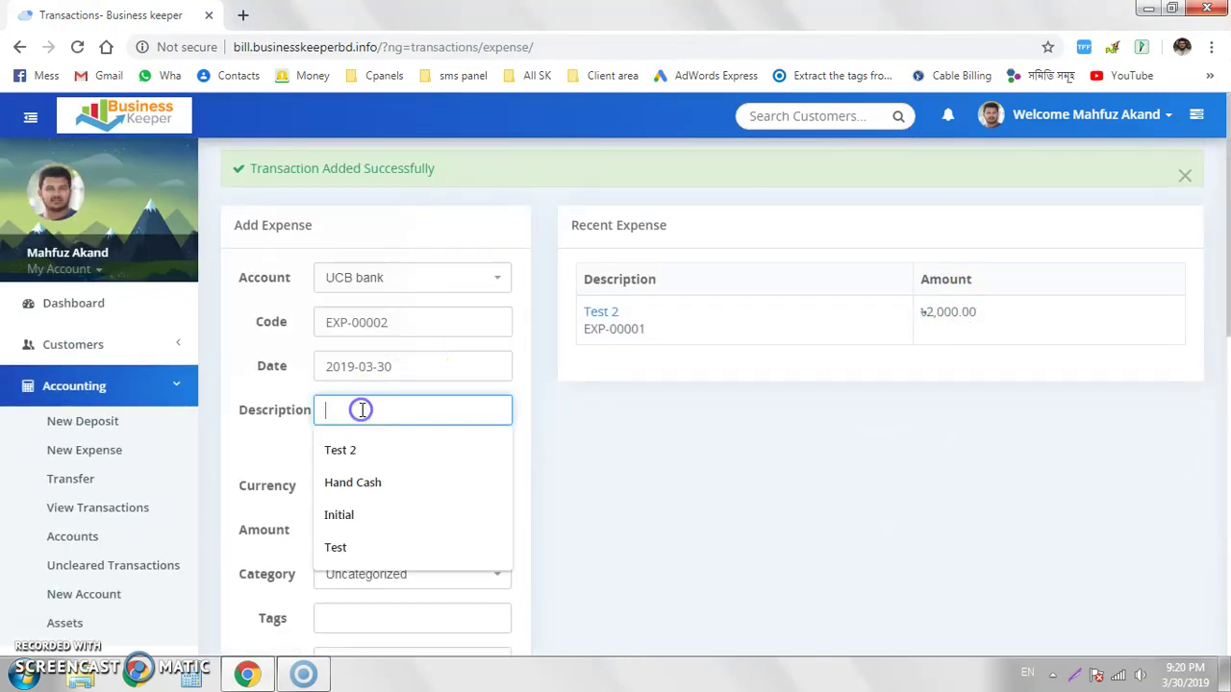
{"action": "left_click", "coordinate": [356, 514]}
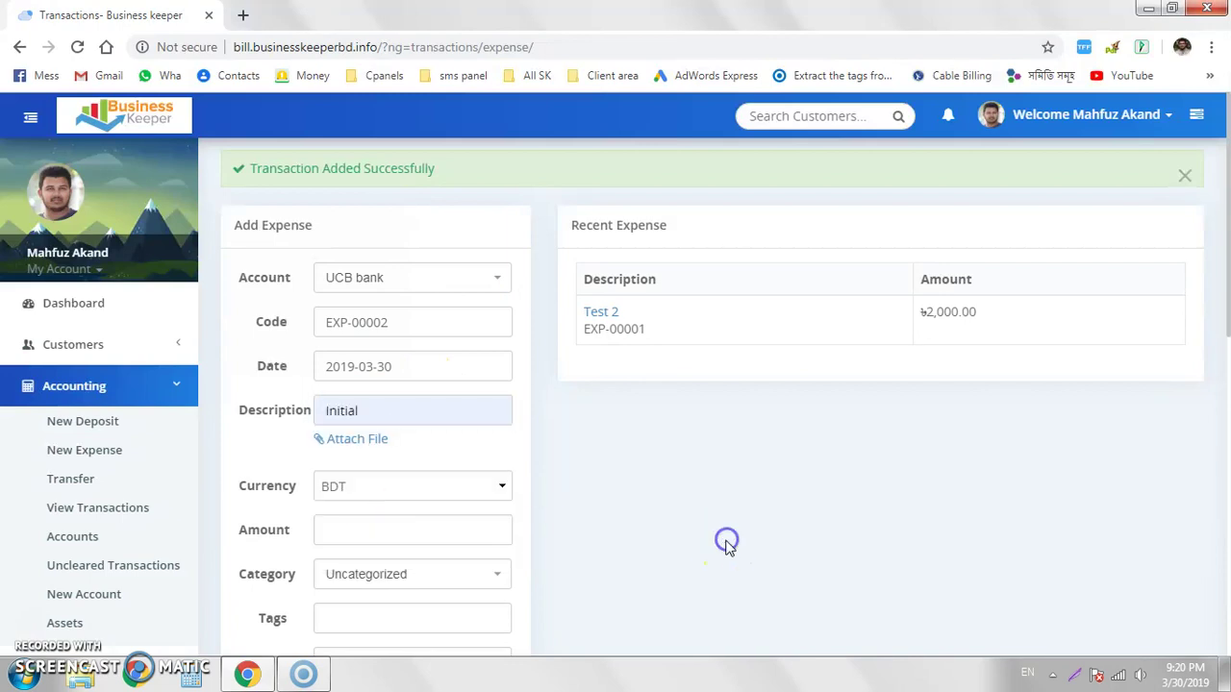
{"action": "scroll", "coordinate": [510, 465], "scroll_direction": "down", "scroll_amount": 2}
{"action": "left_click", "coordinate": [366, 352]}
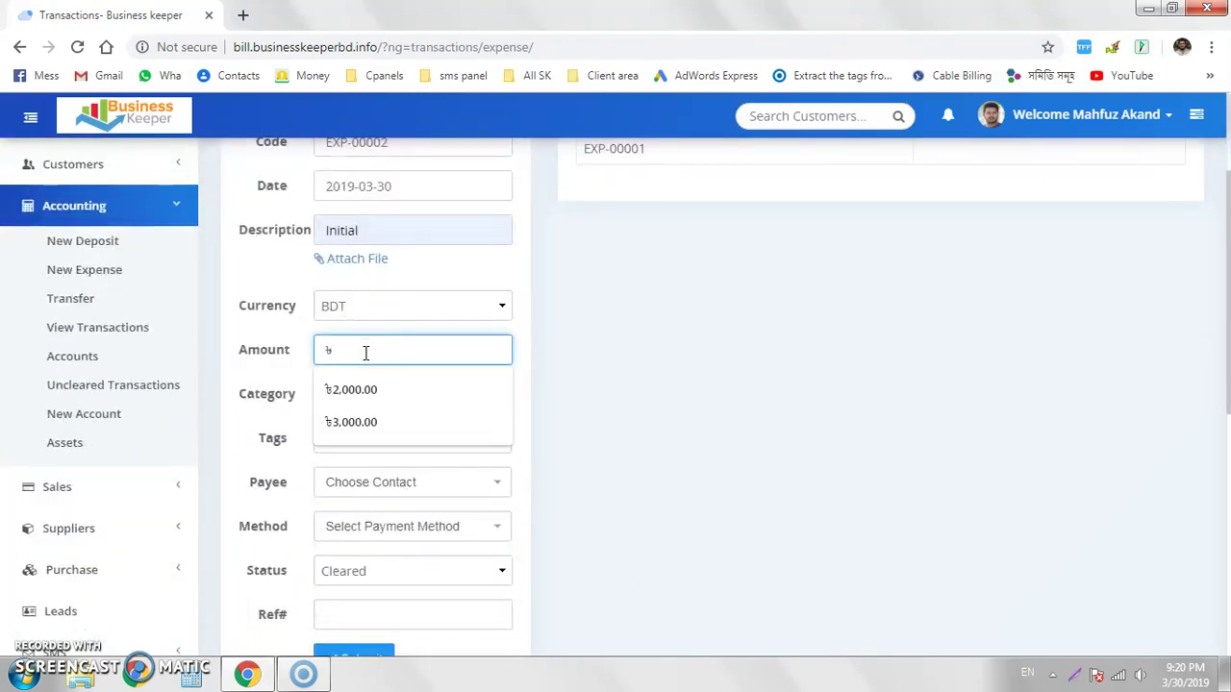
{"action": "left_click", "coordinate": [661, 390]}
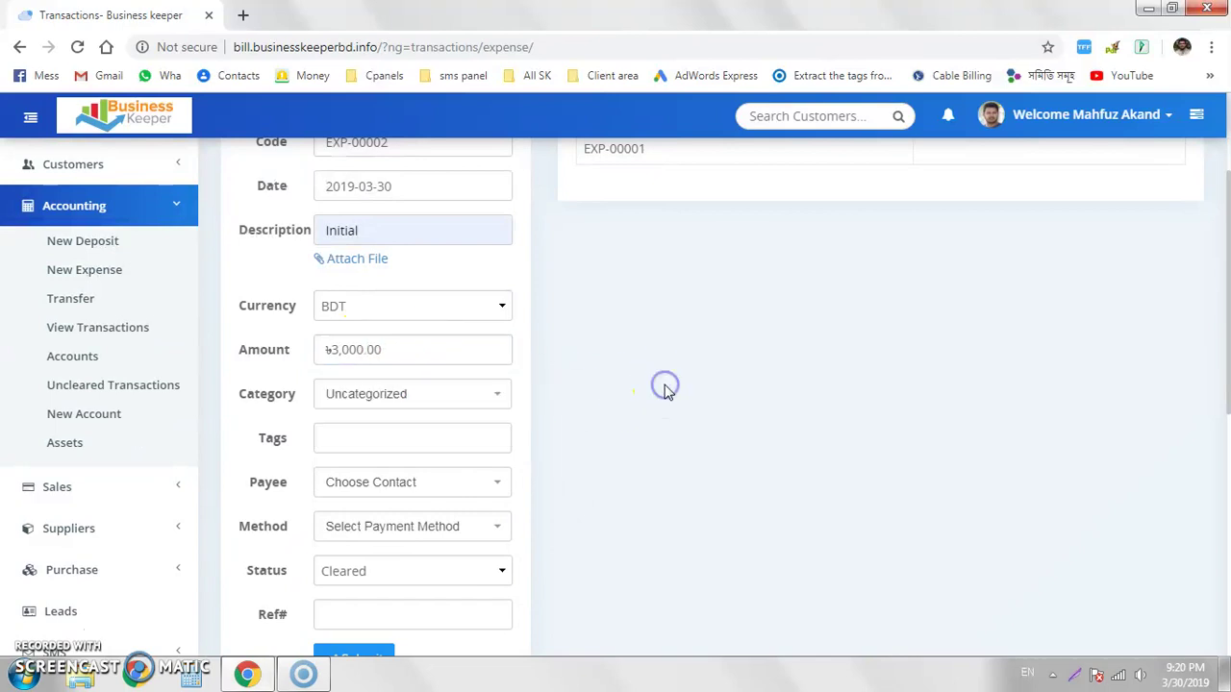
Try the categories Advertising and Depreciation for the 3,000 BDT expense.
{"action": "scroll", "coordinate": [577, 433], "scroll_direction": "down", "scroll_amount": 2}
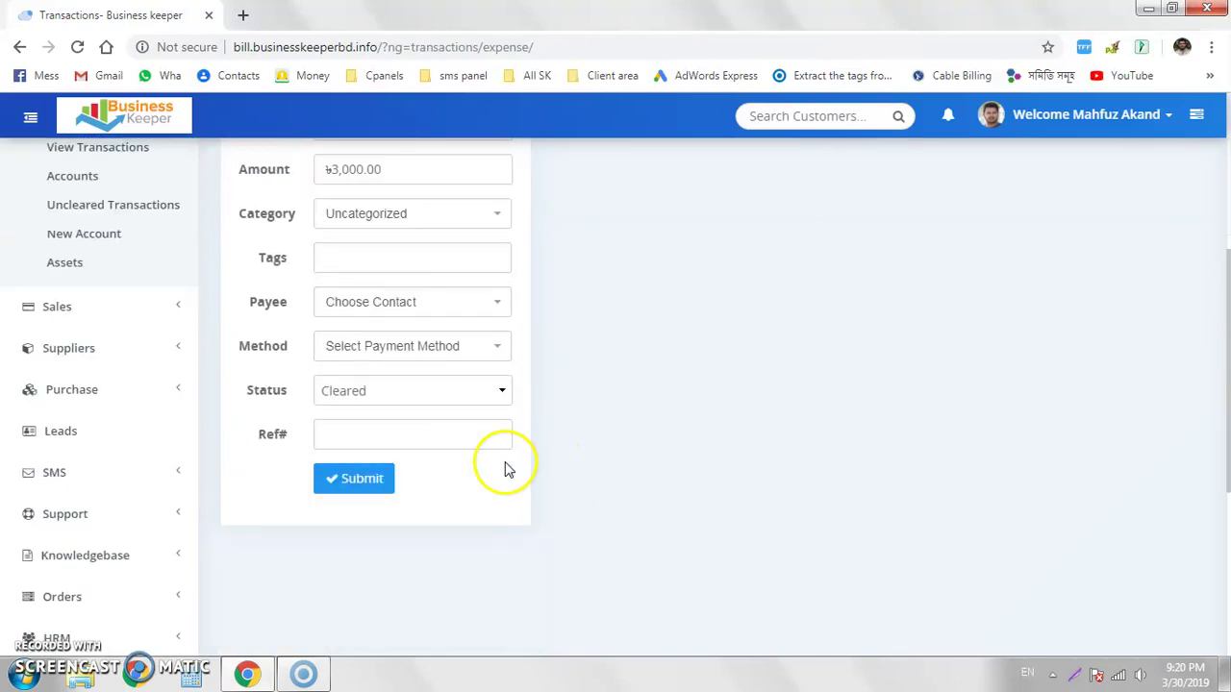
{"action": "left_click", "coordinate": [456, 216]}
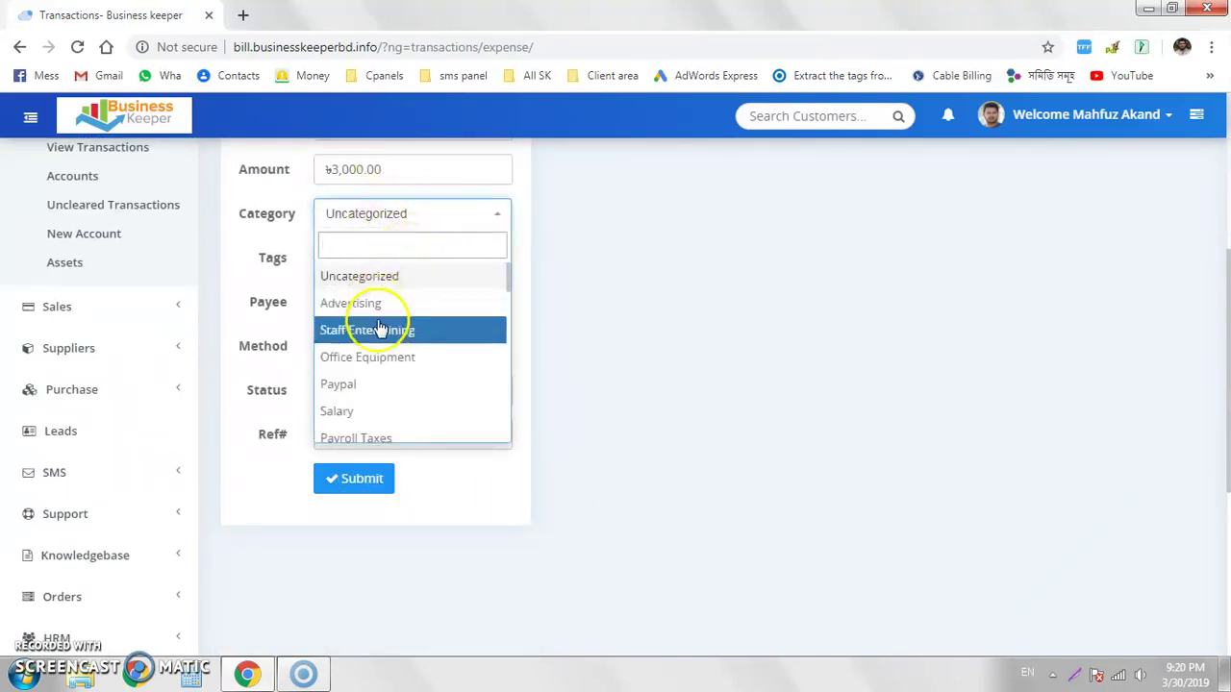
{"action": "left_click", "coordinate": [380, 304]}
{"action": "left_click", "coordinate": [448, 214]}
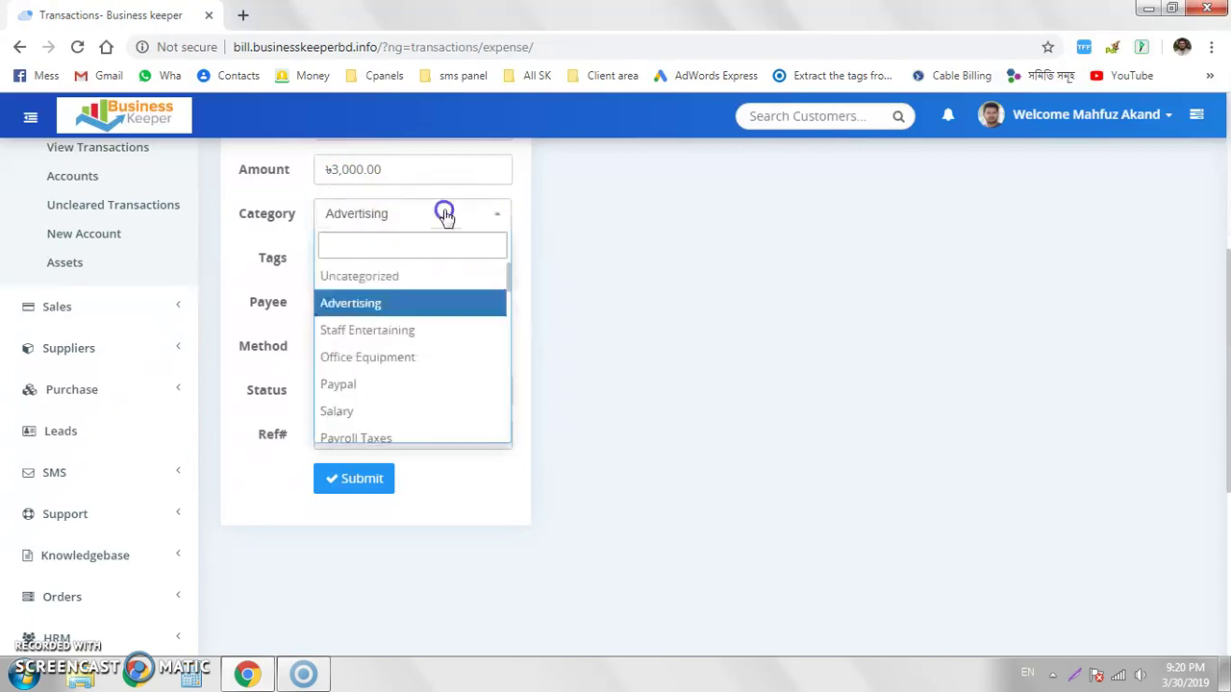
{"action": "scroll", "coordinate": [459, 343], "scroll_direction": "down", "scroll_amount": 5}
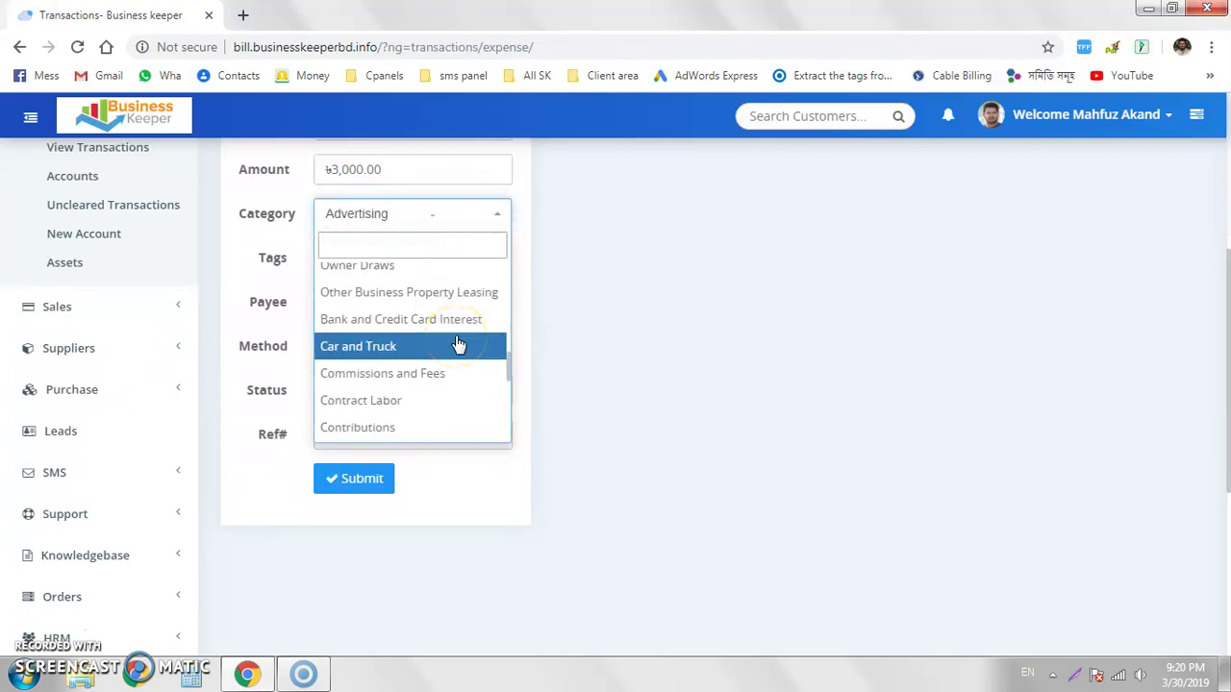
{"action": "scroll", "coordinate": [417, 384], "scroll_direction": "down", "scroll_amount": 3}
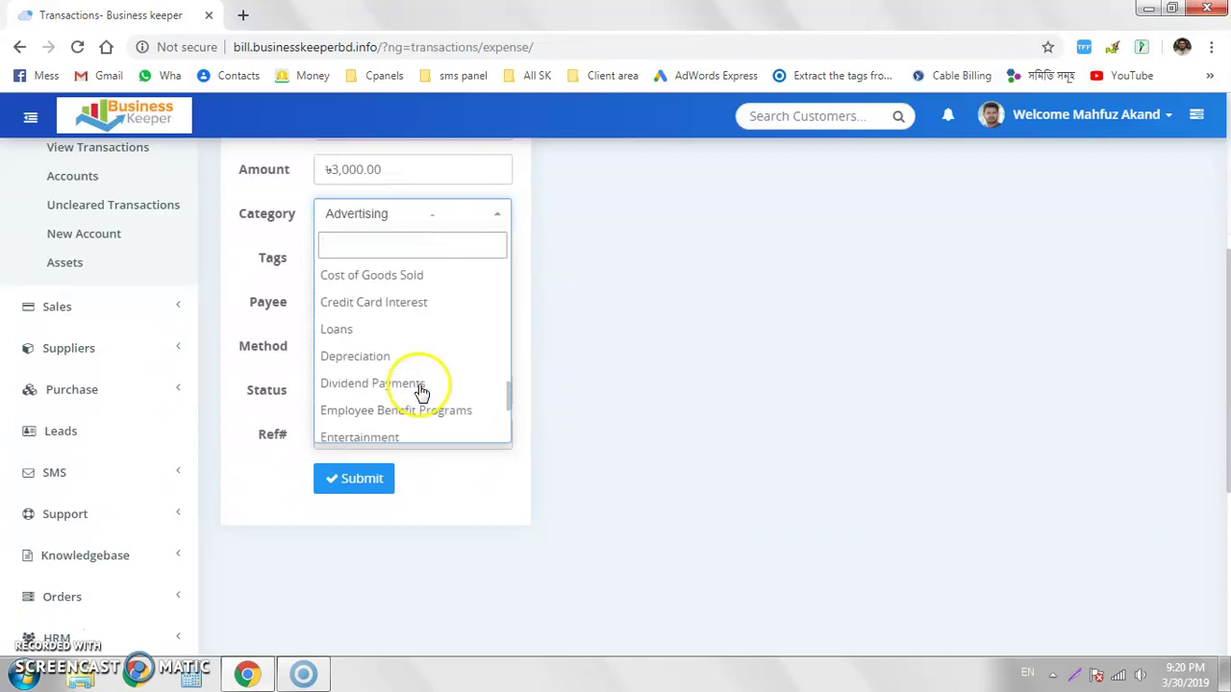
{"action": "left_click", "coordinate": [372, 358]}
Set the expense category to Legal, Accountant & Other Professional Services and submit the expense.
{"action": "left_click", "coordinate": [394, 215]}
{"action": "scroll", "coordinate": [407, 346], "scroll_direction": "down", "scroll_amount": 3}
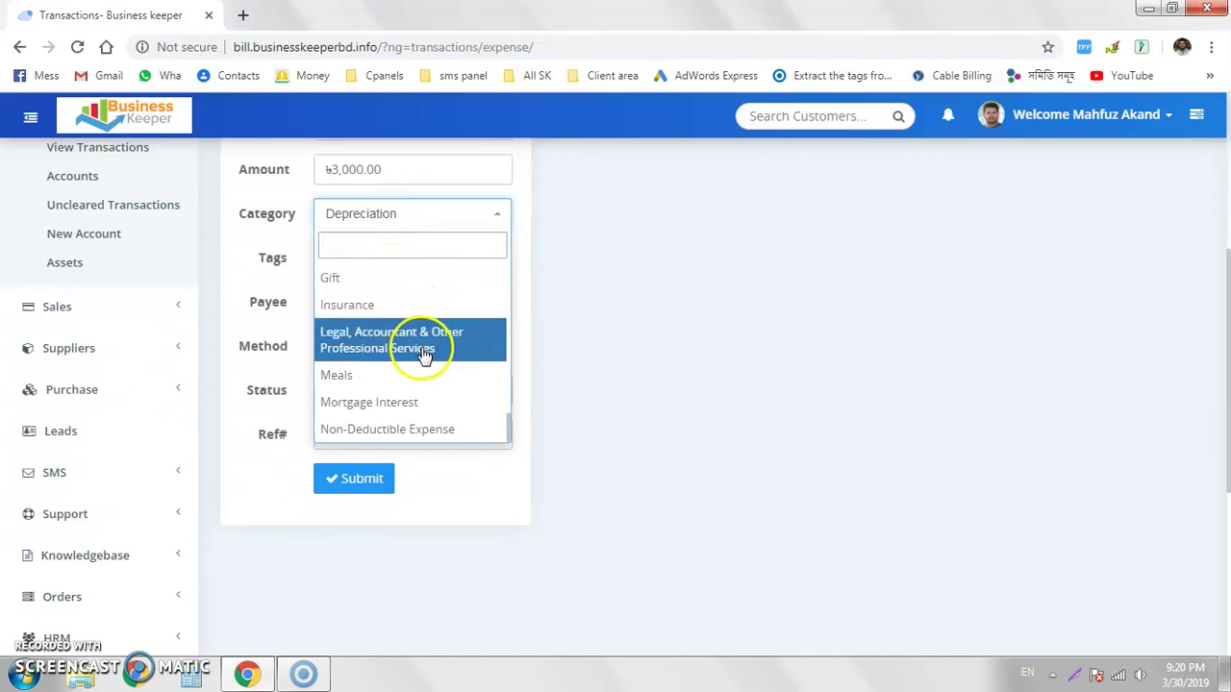
{"action": "left_click", "coordinate": [434, 345]}
{"action": "left_click", "coordinate": [381, 488]}
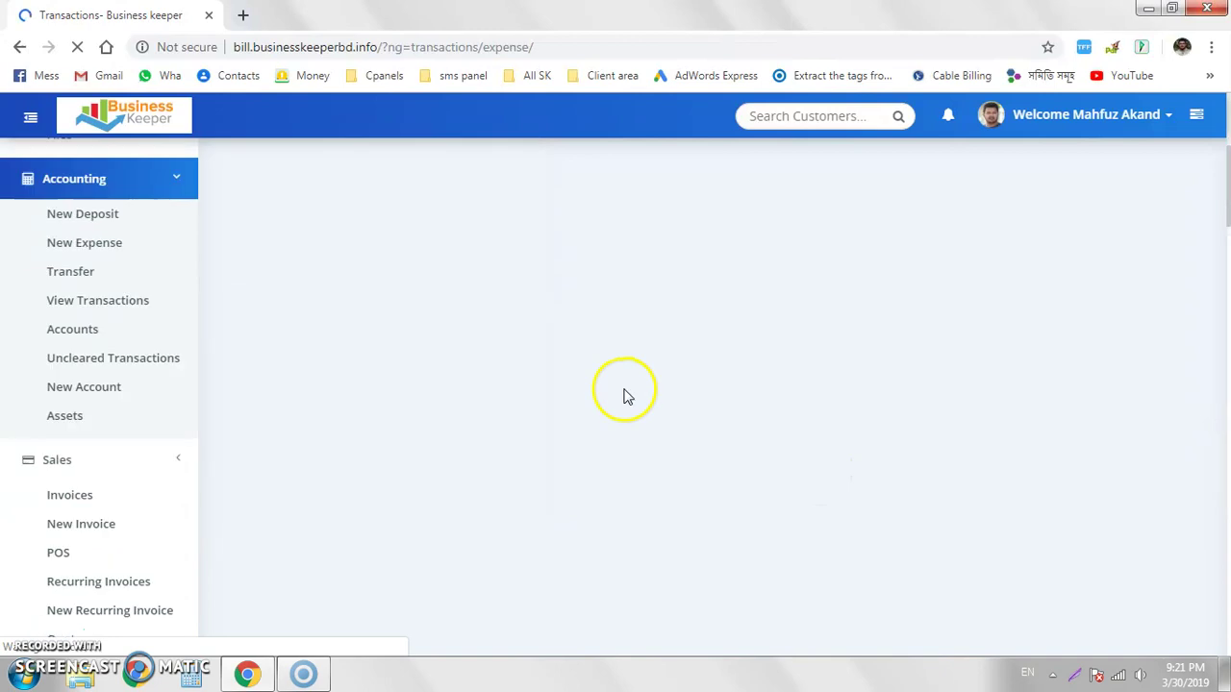
Open the dashboard and check the net worth, total income, total expense and the expense breakdown by category.
{"action": "left_click", "coordinate": [92, 300]}
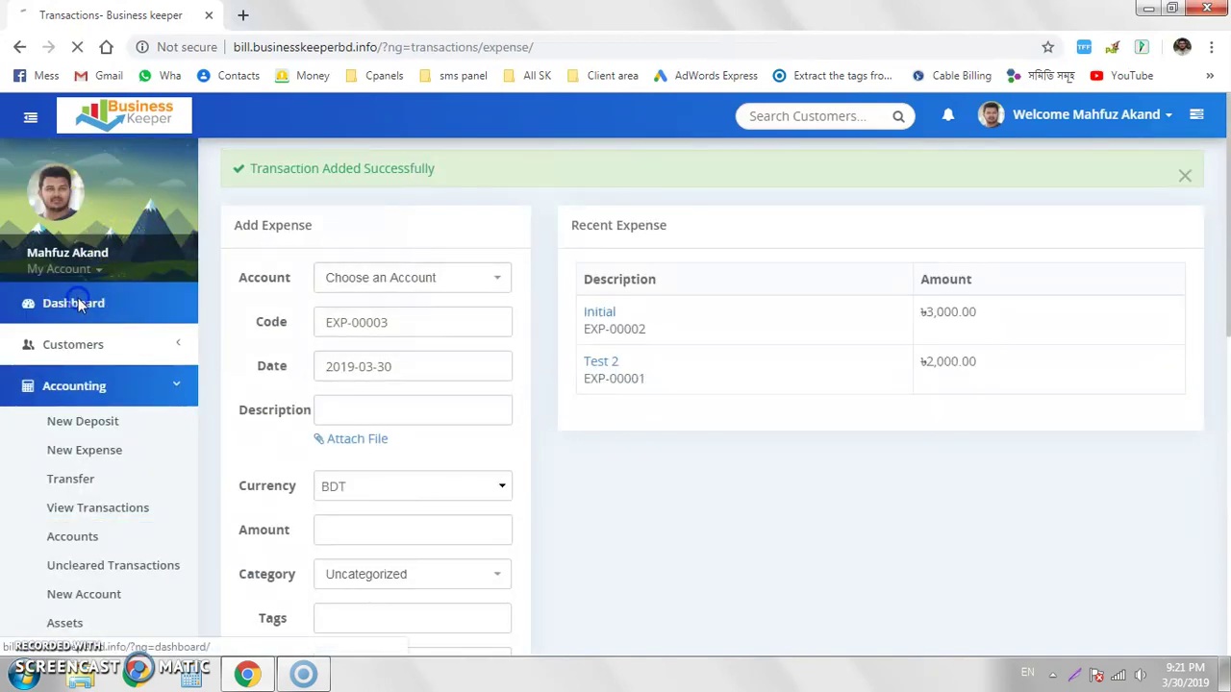
{"action": "left_click", "coordinate": [68, 307]}
{"action": "left_click", "coordinate": [664, 339]}
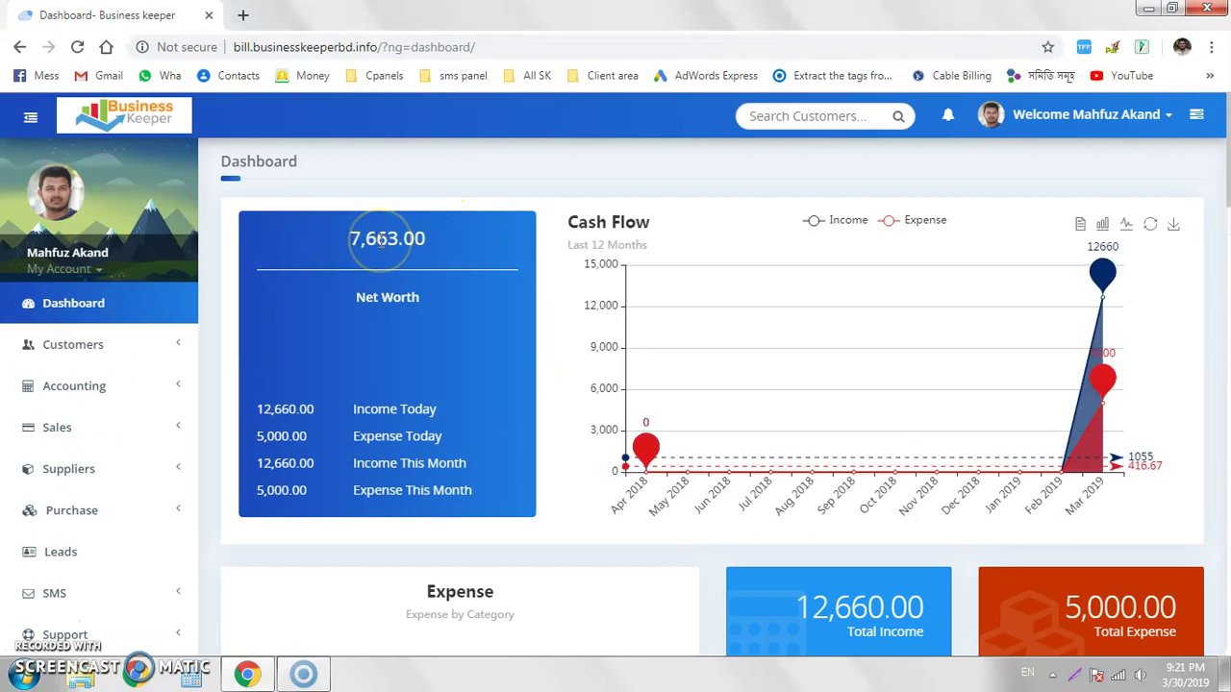
{"action": "scroll", "coordinate": [1046, 583], "scroll_direction": "down", "scroll_amount": 1}
{"action": "left_click", "coordinate": [1046, 583]}
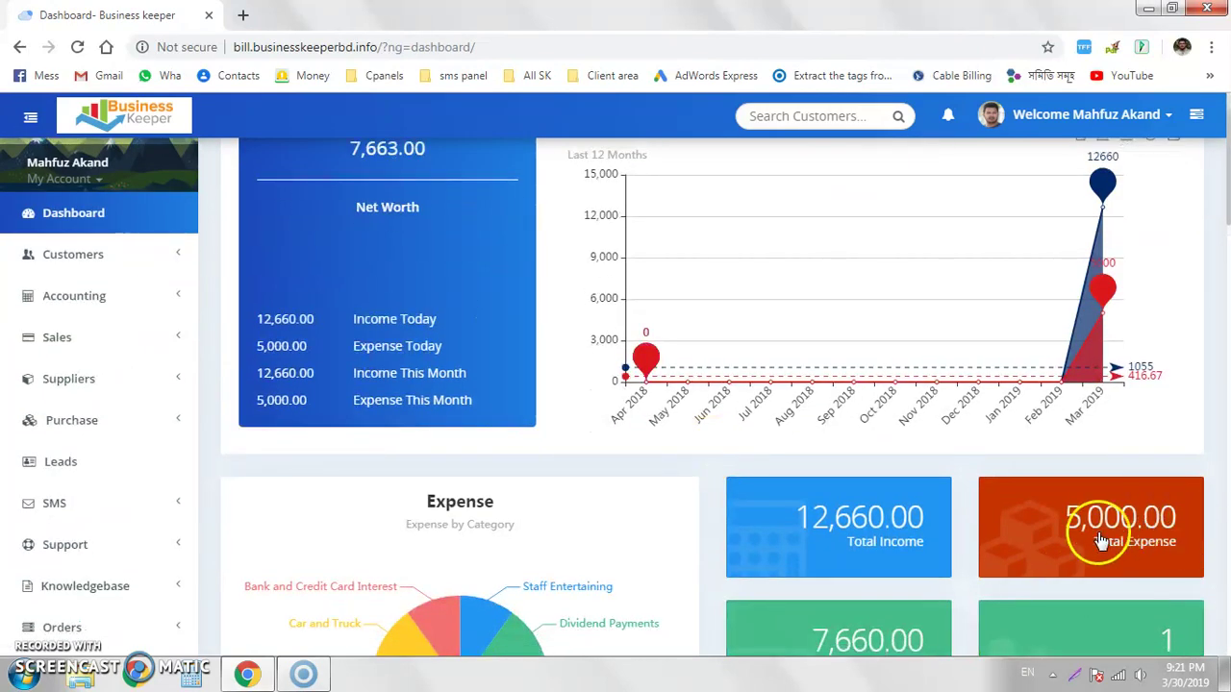
{"action": "scroll", "coordinate": [1112, 536], "scroll_direction": "down", "scroll_amount": 3}
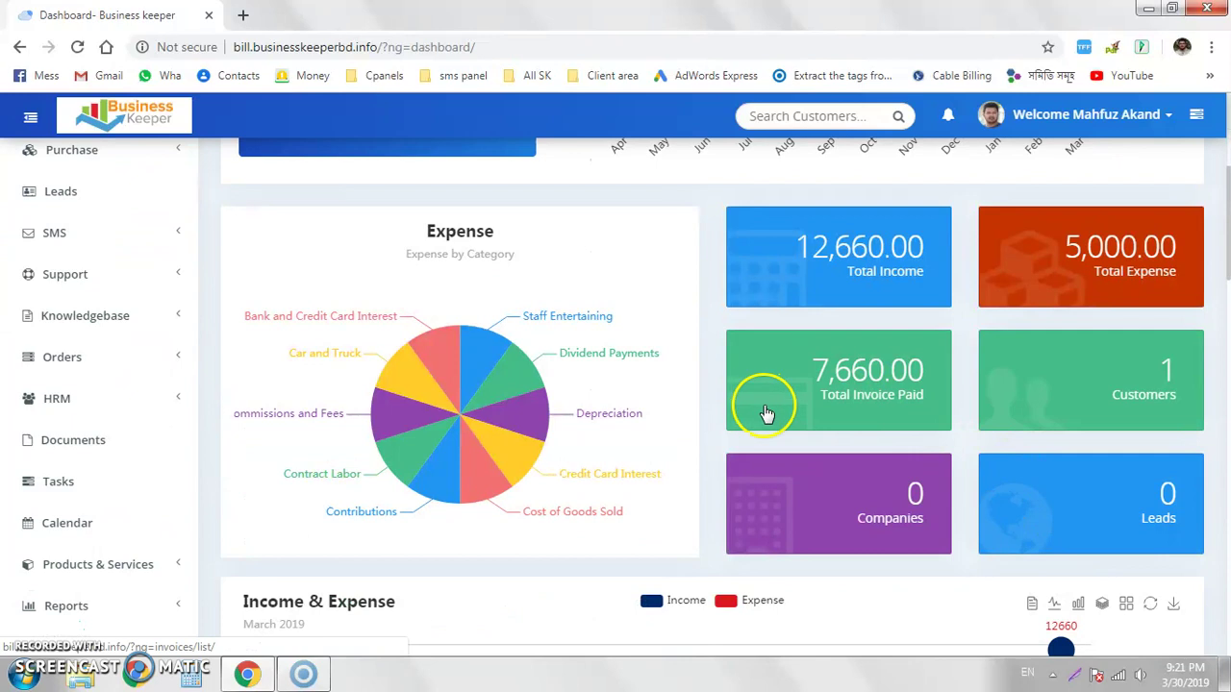
Check the Cash in Hand and UCB bank balances and the March 2019 income versus expense chart.
{"action": "scroll", "coordinate": [945, 429], "scroll_direction": "down", "scroll_amount": 6}
{"action": "scroll", "coordinate": [945, 429], "scroll_direction": "down", "scroll_amount": 3}
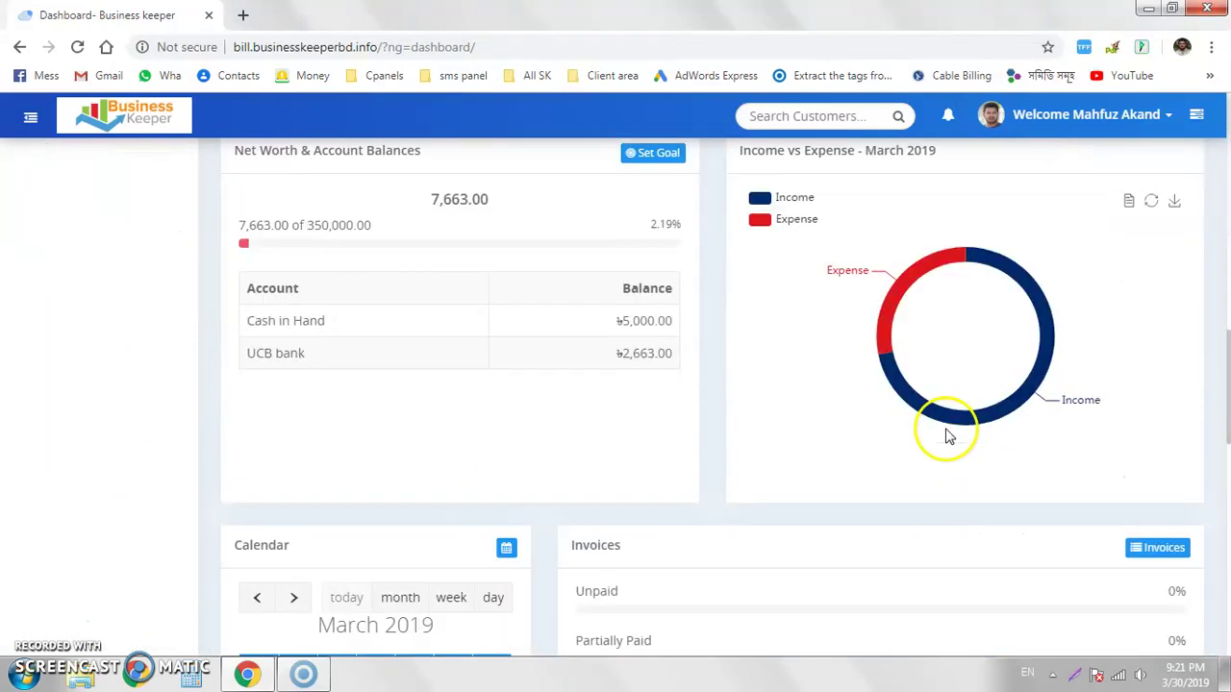
{"action": "mouse_move", "coordinate": [913, 275]}
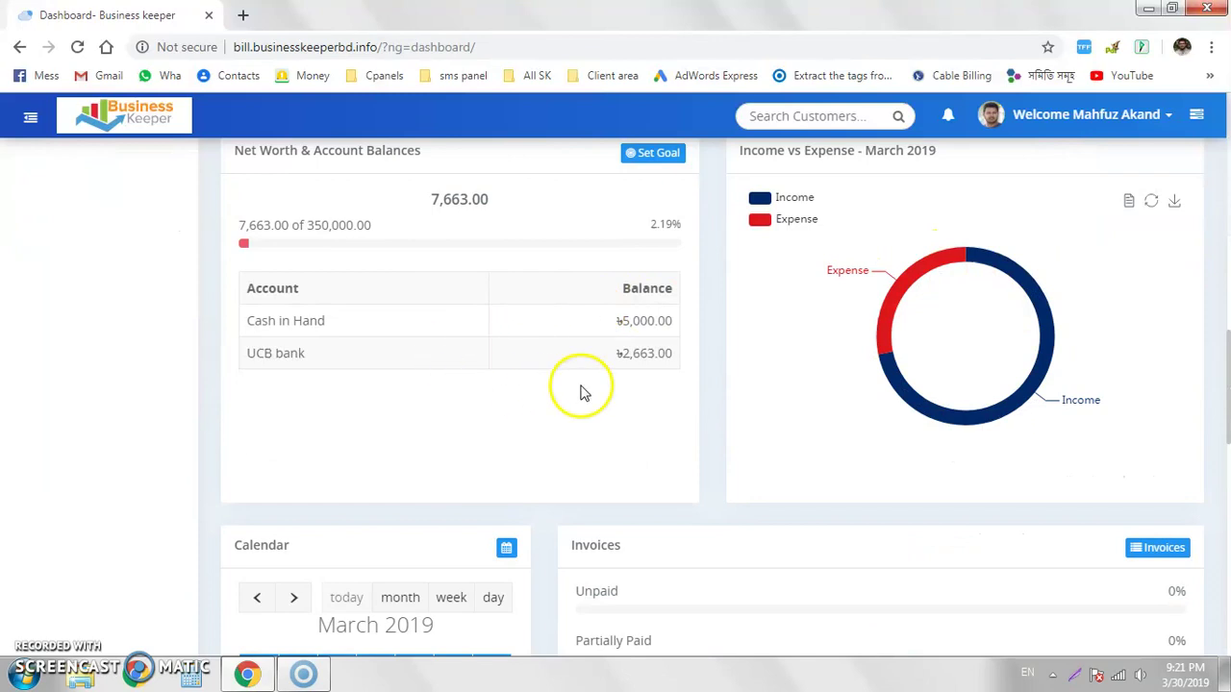
{"action": "triple_click", "coordinate": [343, 354]}
{"action": "left_click", "coordinate": [643, 355]}
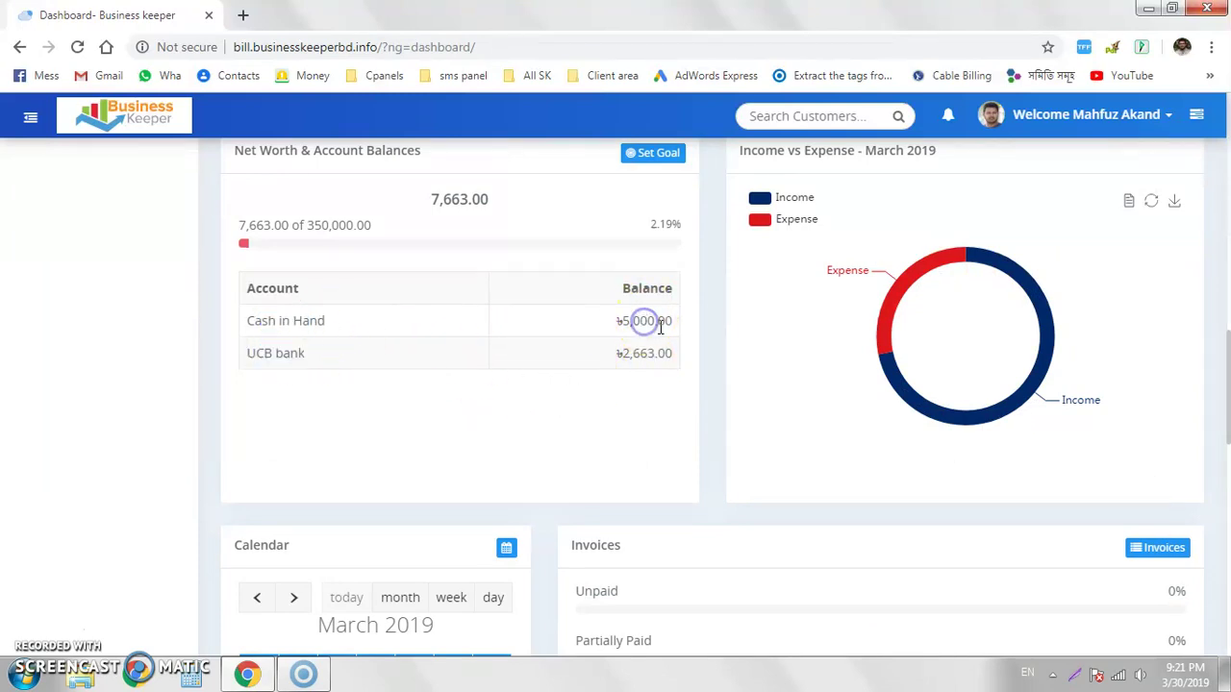
Examine the dashboard's unpaid, partially paid and paid invoice shares and the weekly and monthly invoice statistics.
{"action": "scroll", "coordinate": [659, 327], "scroll_direction": "down", "scroll_amount": 3}
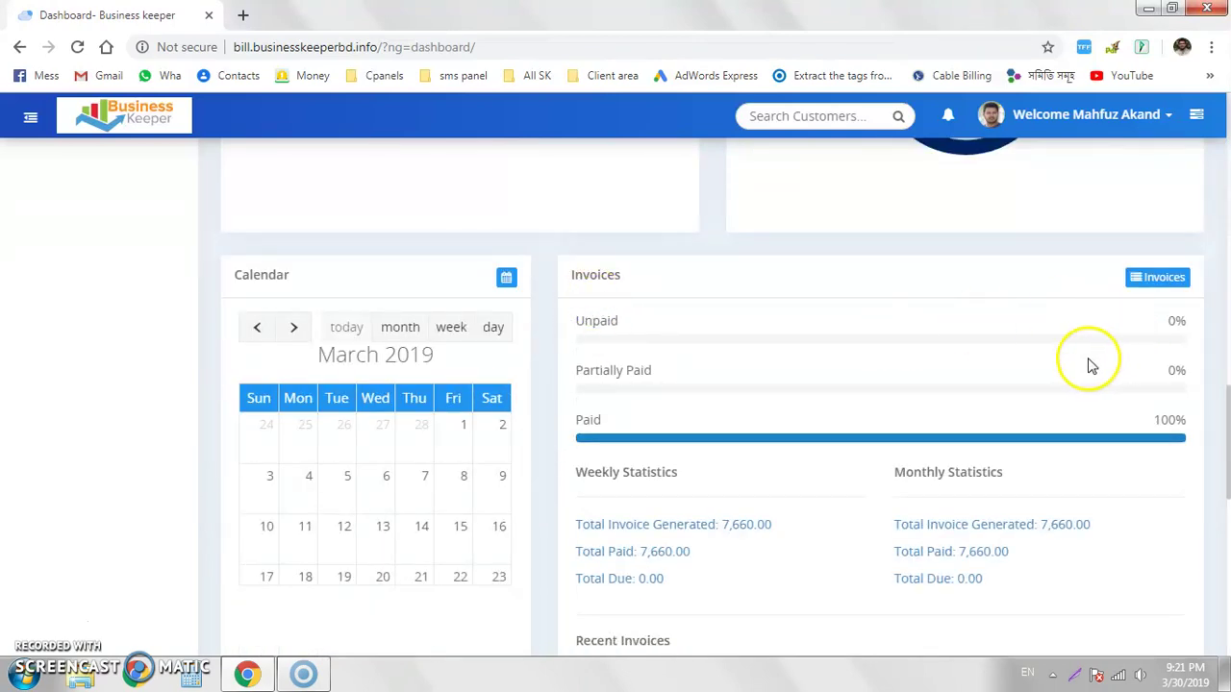
{"action": "left_click_drag", "start_coordinate": [637, 320], "coordinate": [578, 320]}
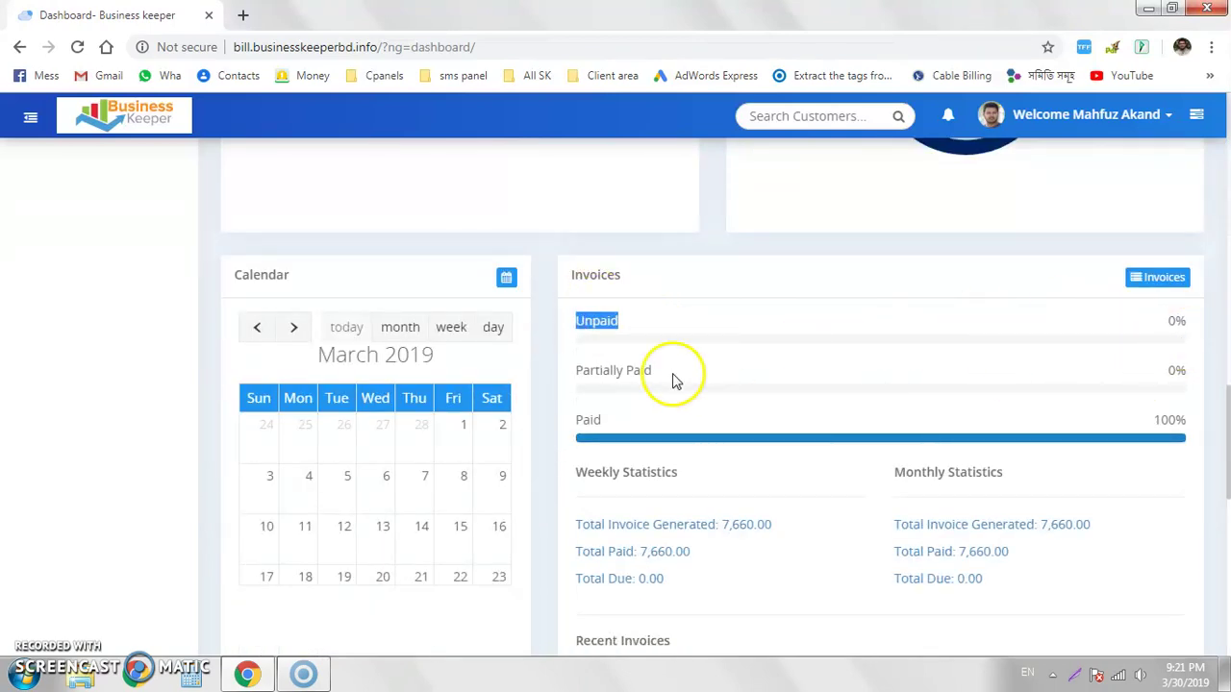
{"action": "left_click_drag", "start_coordinate": [673, 380], "coordinate": [570, 375]}
{"action": "left_click_drag", "start_coordinate": [588, 421], "coordinate": [575, 421]}
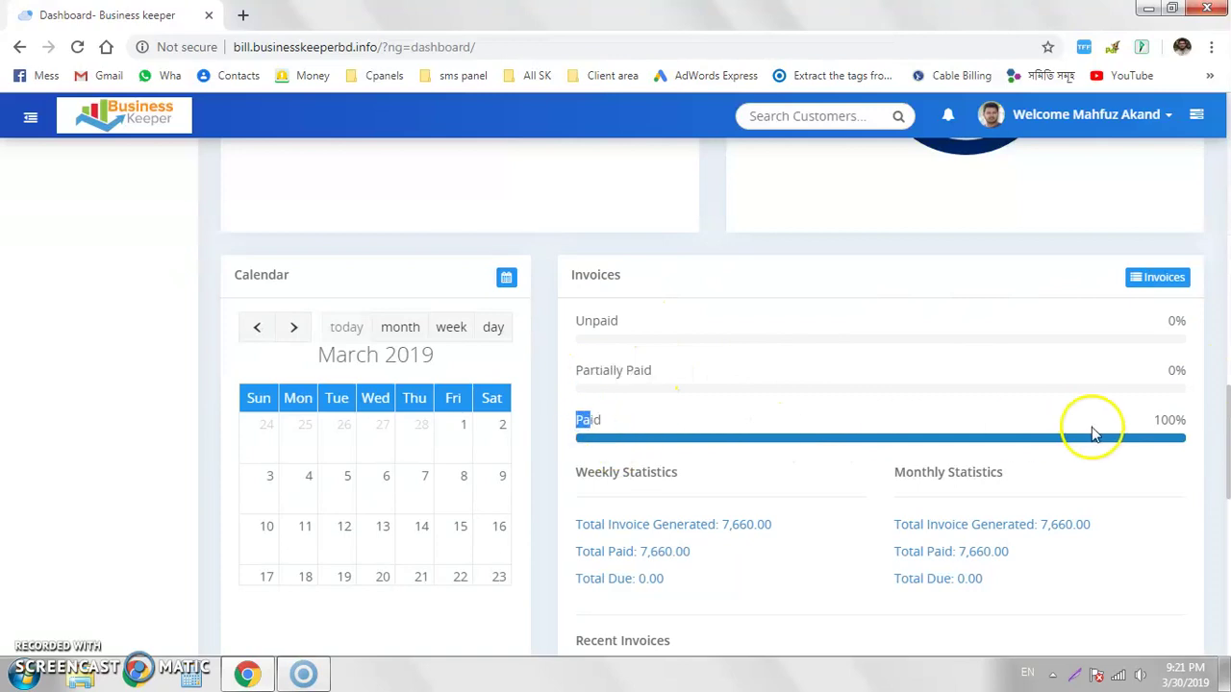
{"action": "scroll", "coordinate": [980, 432], "scroll_direction": "down", "scroll_amount": 2}
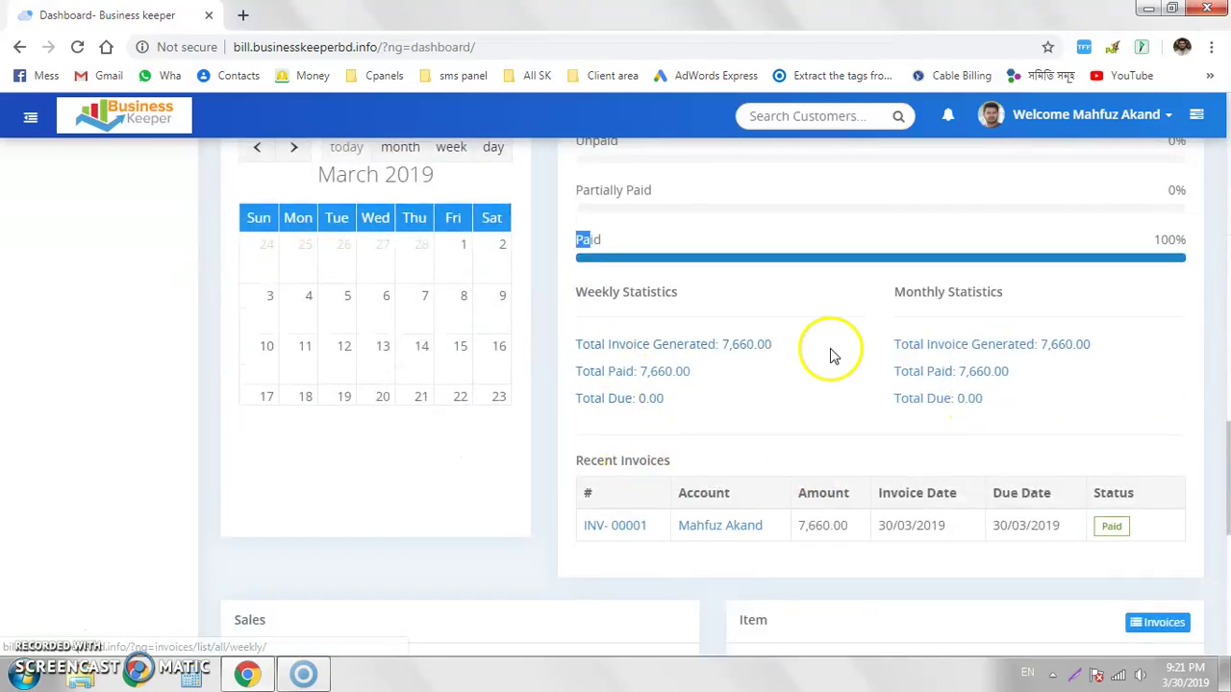
Open the customer profile of the recent invoice and review its accounting summary and invoice totals.
{"action": "scroll", "coordinate": [1010, 489], "scroll_direction": "down", "scroll_amount": 2}
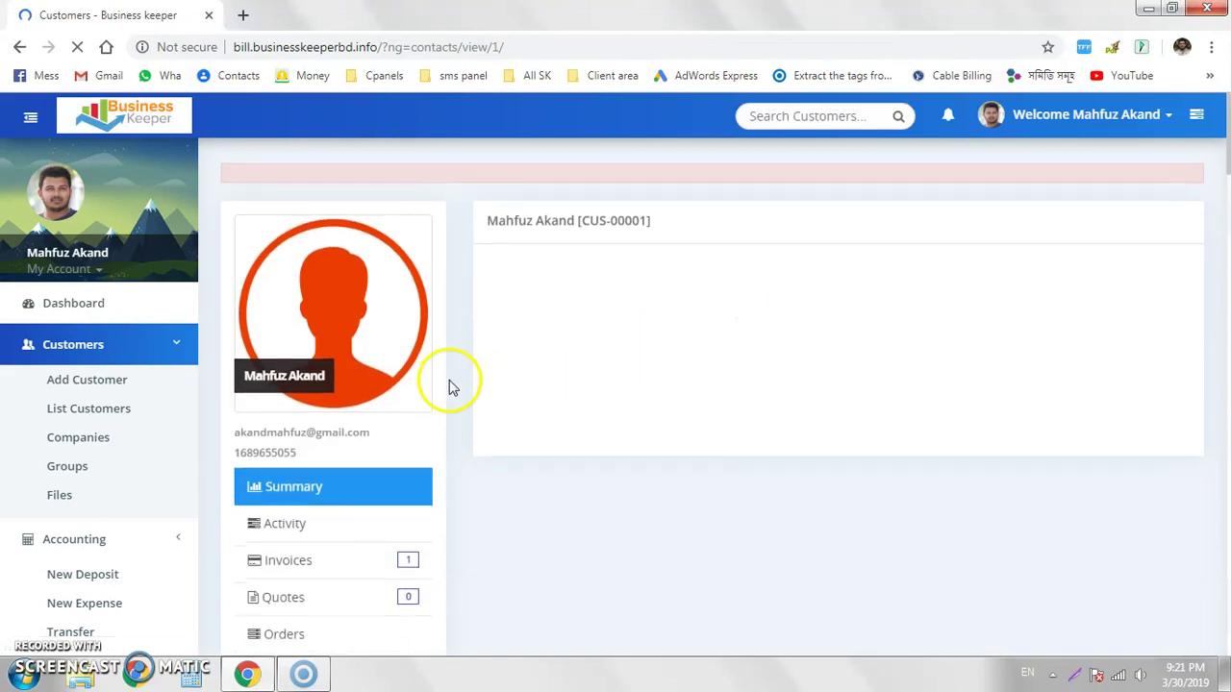
{"action": "scroll", "coordinate": [462, 396], "scroll_direction": "down", "scroll_amount": 3}
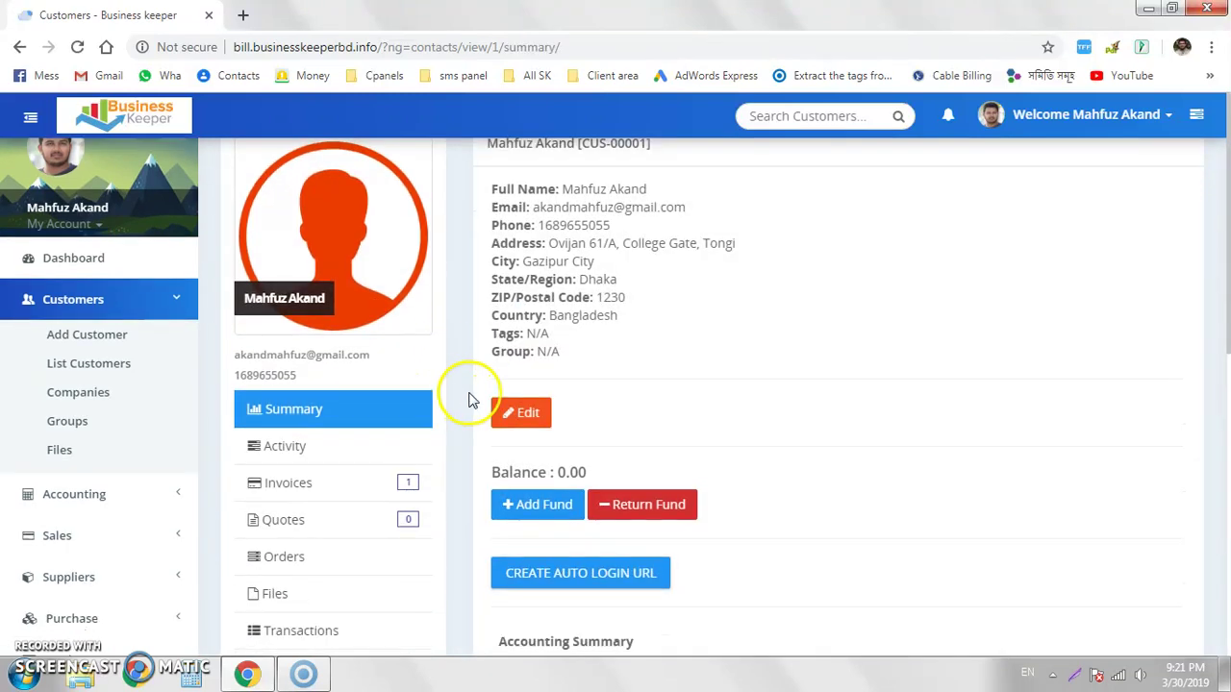
{"action": "left_click_drag", "start_coordinate": [1016, 453], "coordinate": [1101, 460]}
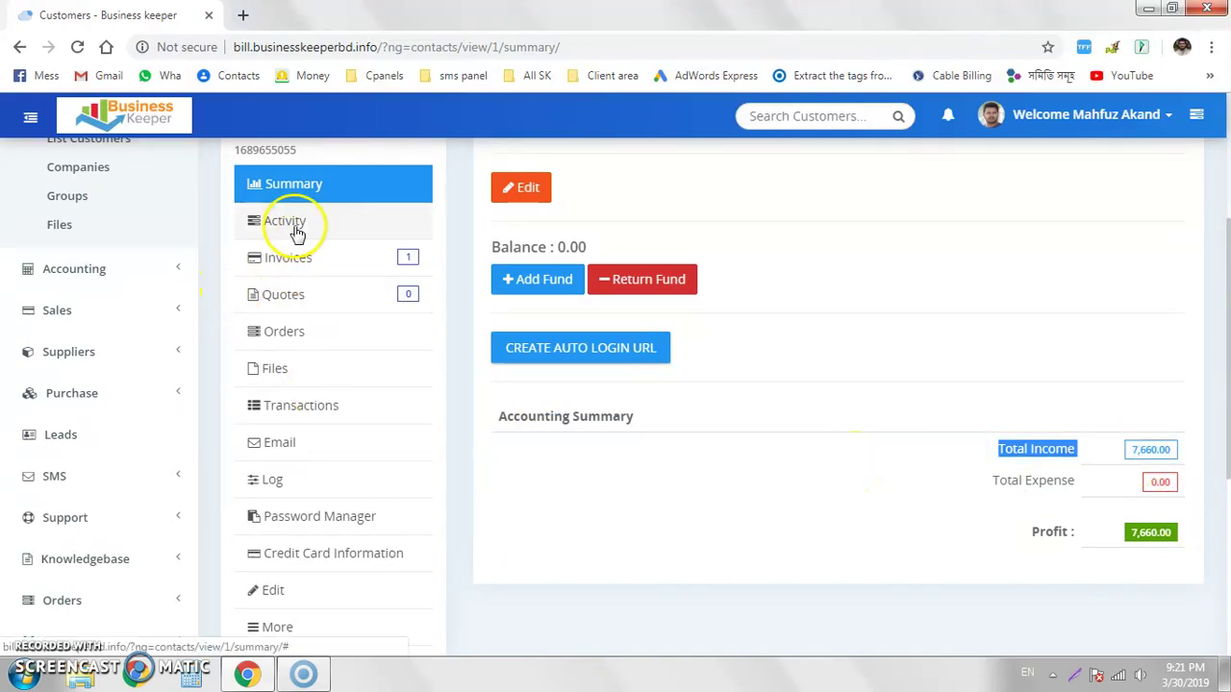
{"action": "left_click", "coordinate": [327, 257]}
{"action": "left_click_drag", "start_coordinate": [507, 301], "coordinate": [685, 301]}
{"action": "left_click", "coordinate": [715, 306]}
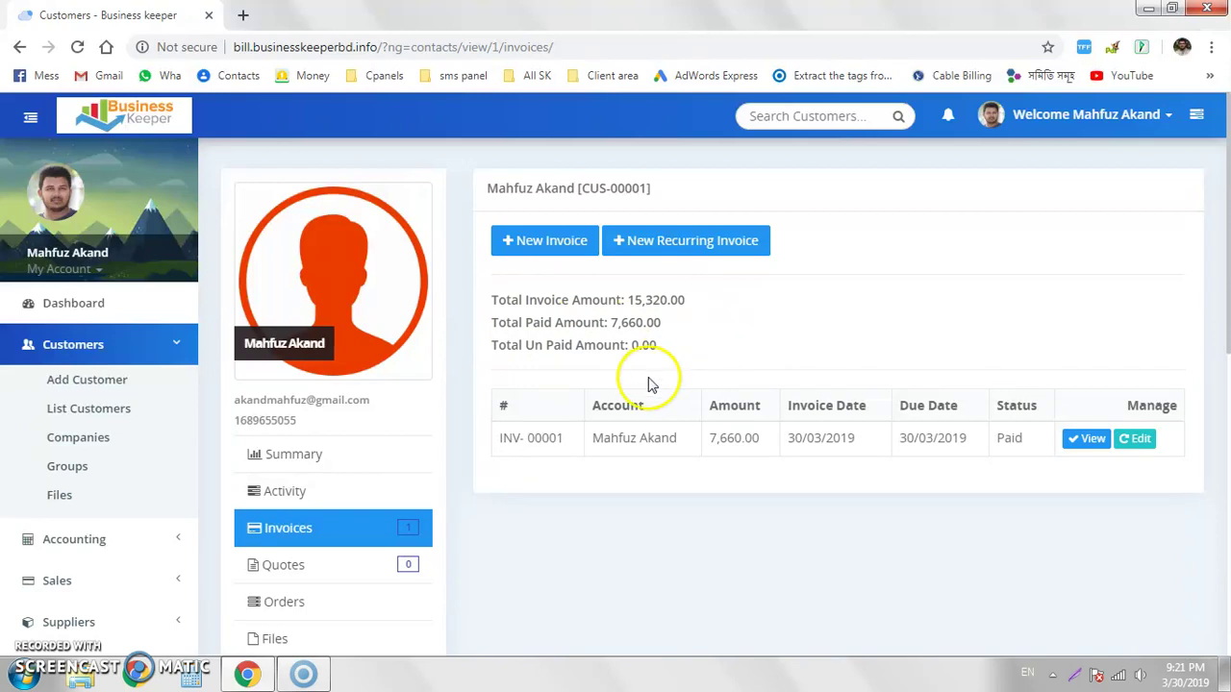
{"action": "scroll", "coordinate": [649, 383], "scroll_direction": "down", "scroll_amount": 2}
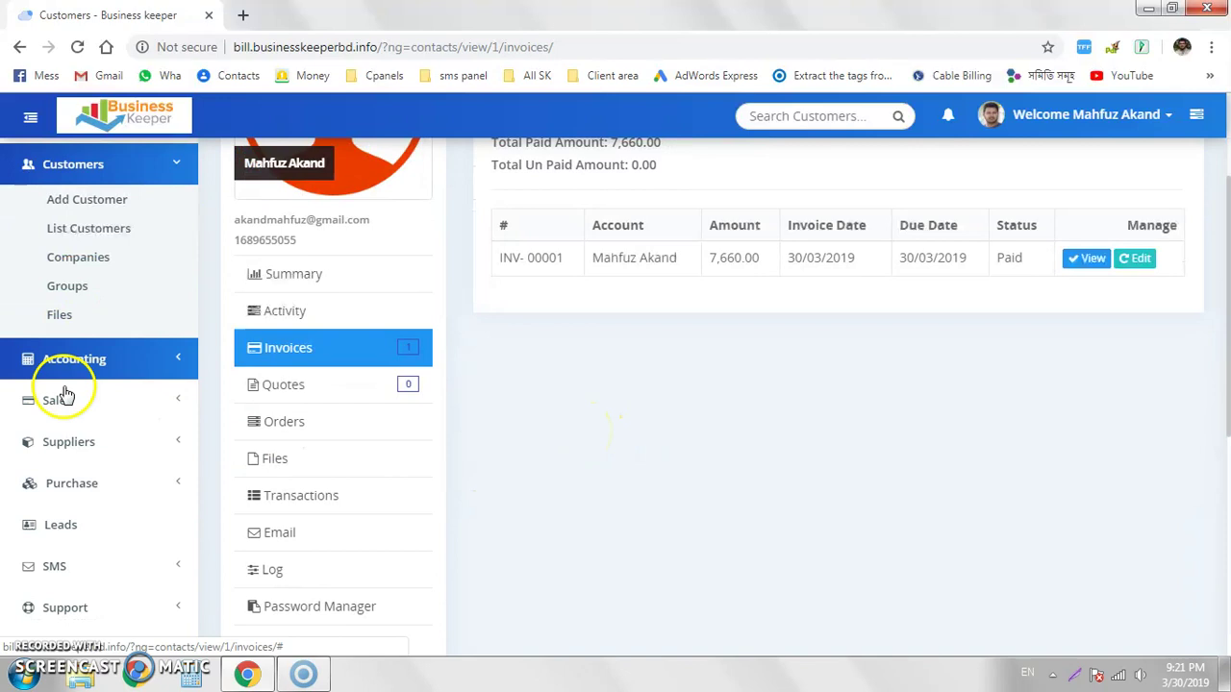
Open the list of all accounting transactions and review the debit and credit entries.
{"action": "left_click", "coordinate": [156, 375]}
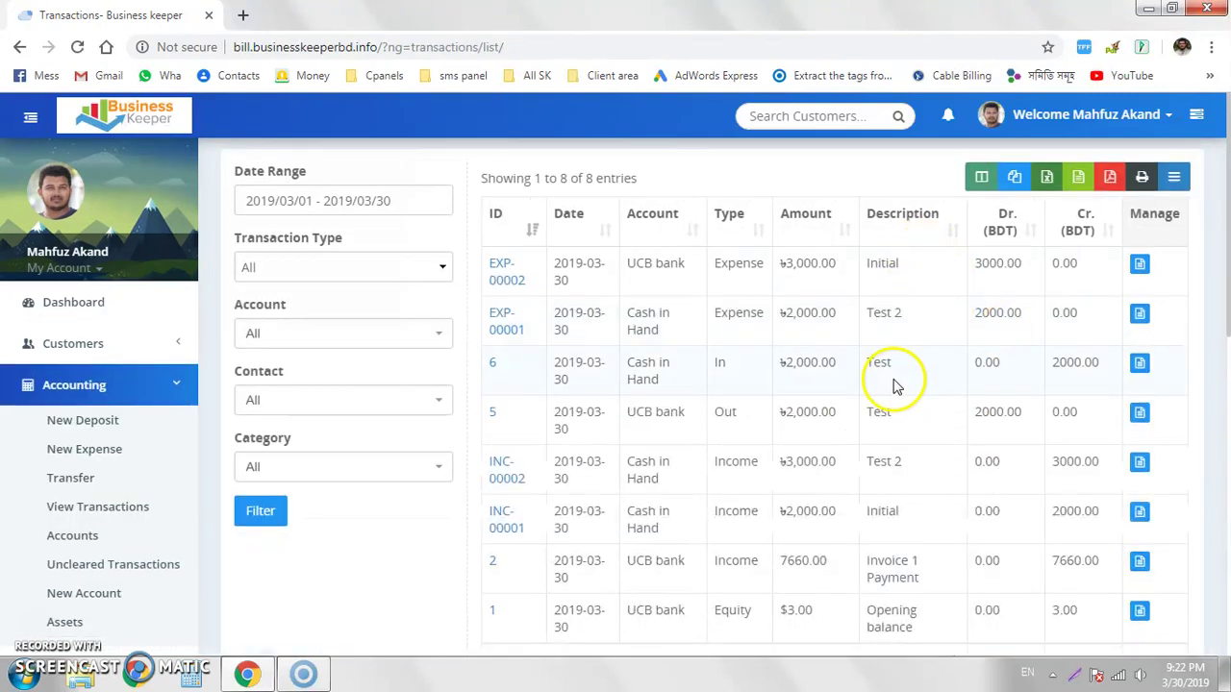
{"action": "scroll", "coordinate": [893, 384], "scroll_direction": "down", "scroll_amount": 4}
{"action": "scroll", "coordinate": [894, 384], "scroll_direction": "up", "scroll_amount": 4}
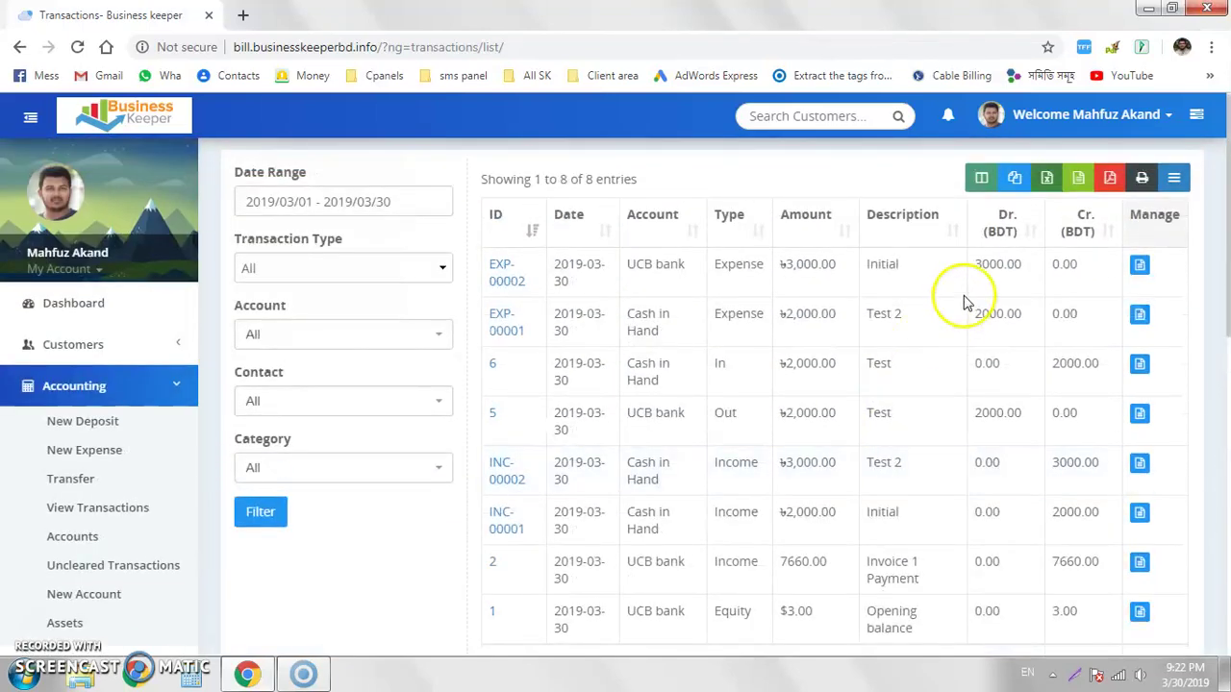
Open the UCB bank expense "Initial" for management, view its printable receipt and close the receipt.
{"action": "left_click", "coordinate": [1138, 269]}
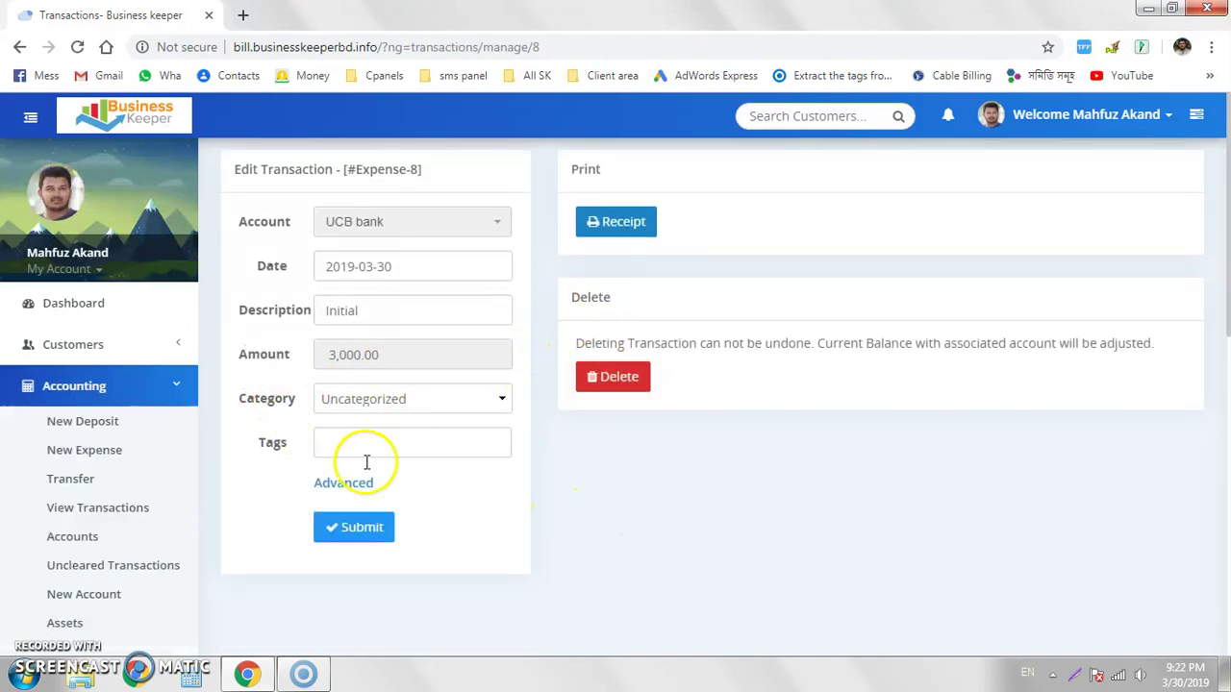
{"action": "left_click", "coordinate": [621, 224]}
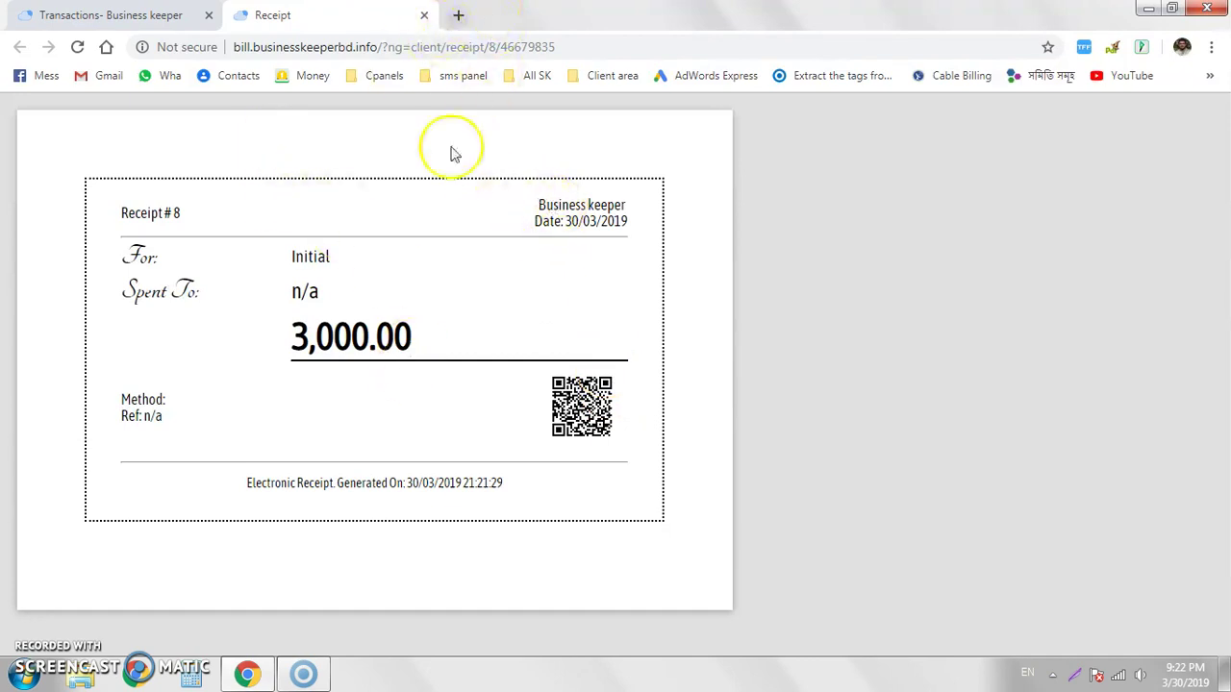
{"action": "left_click", "coordinate": [424, 15]}
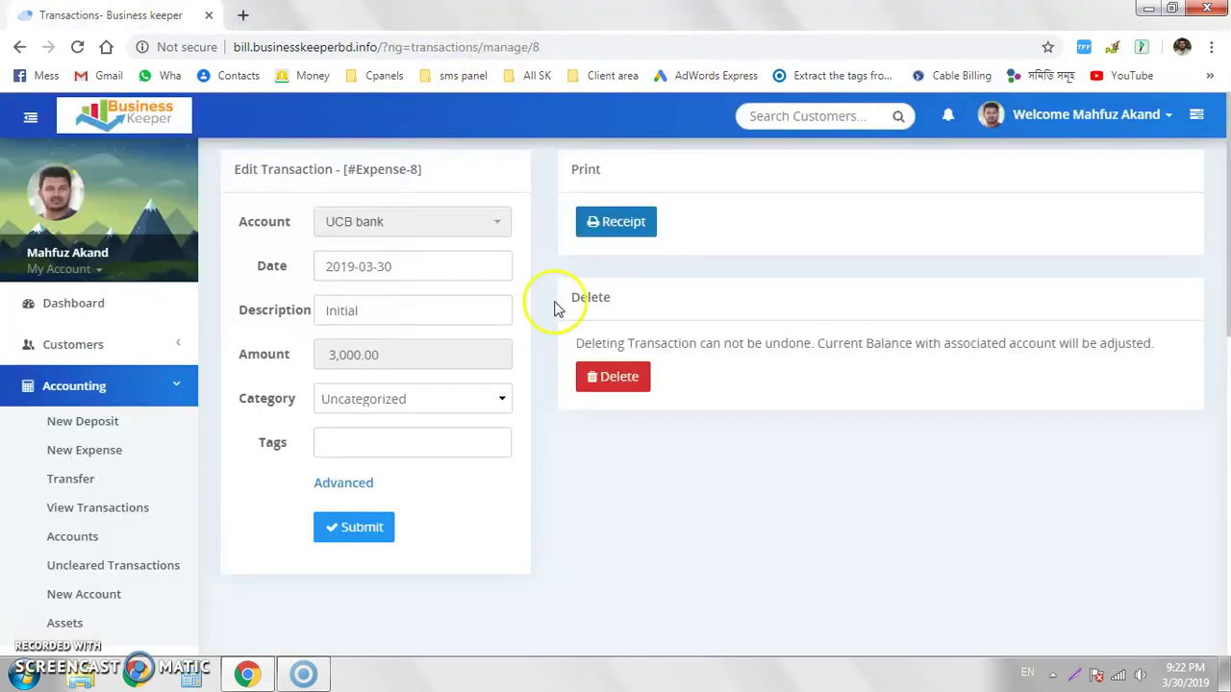
Return to the dashboard and check the income and expense figures for today and this month.
{"action": "left_click", "coordinate": [74, 317]}
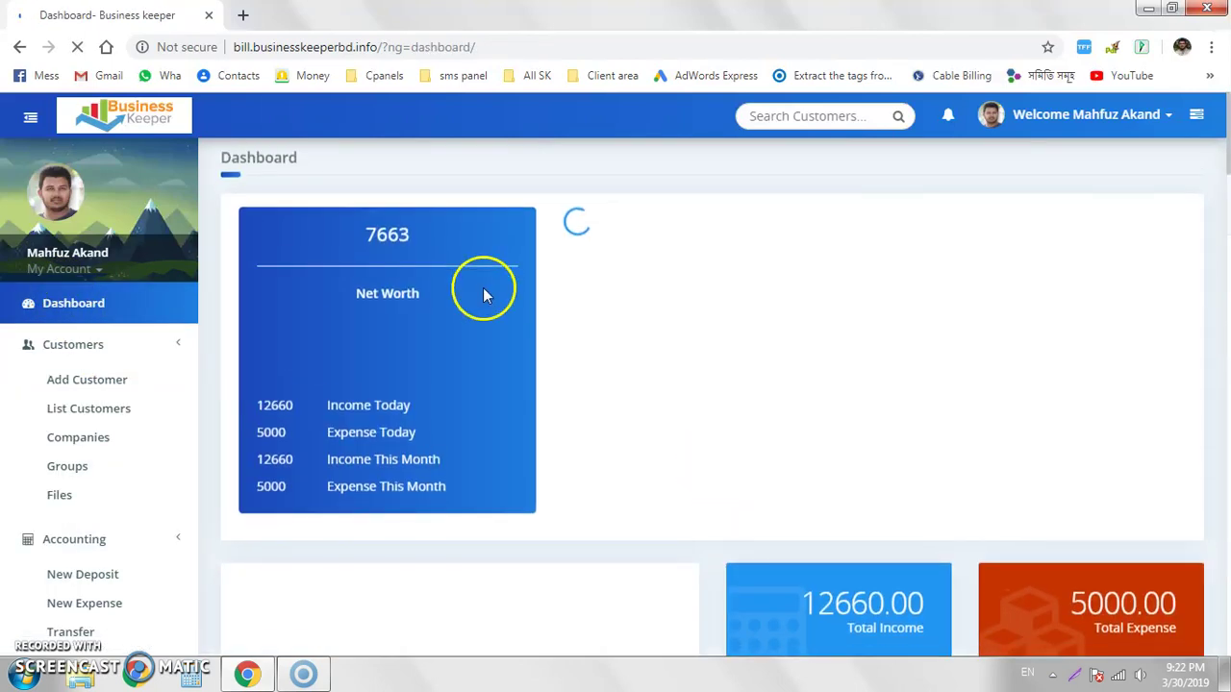
{"action": "scroll", "coordinate": [220, 397], "scroll_direction": "down", "scroll_amount": 1}
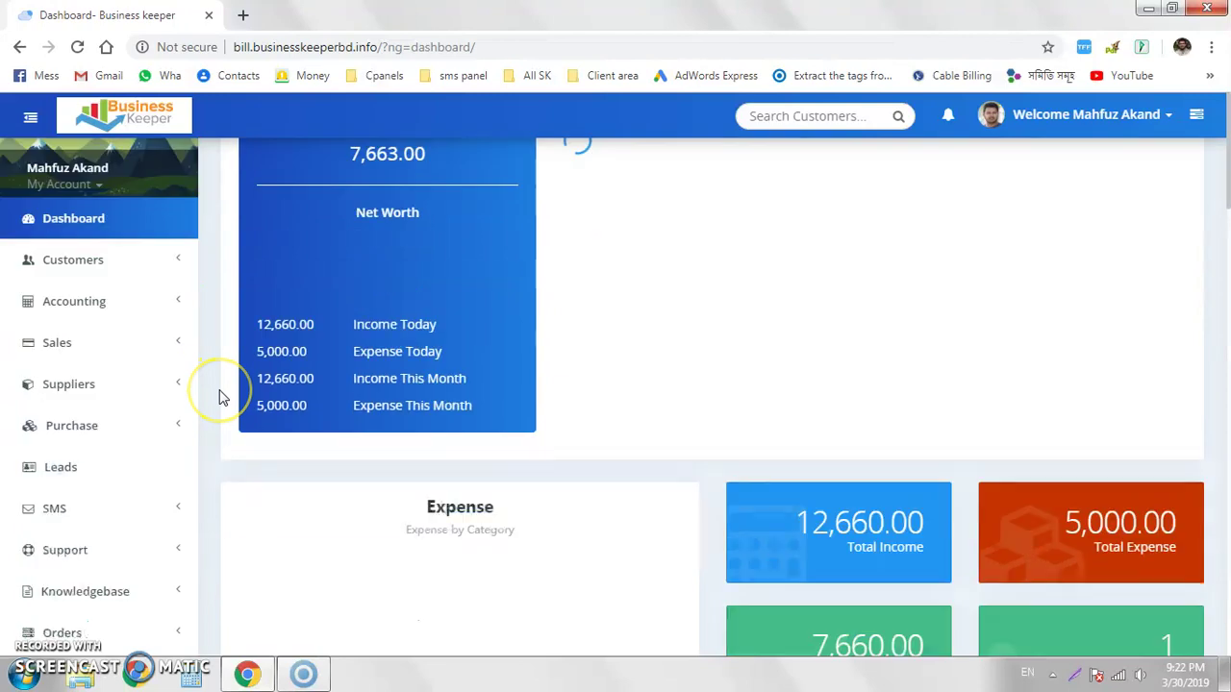
Look at the quotes list in the sales section and open a blank form for a new quote.
{"action": "left_click", "coordinate": [159, 348]}
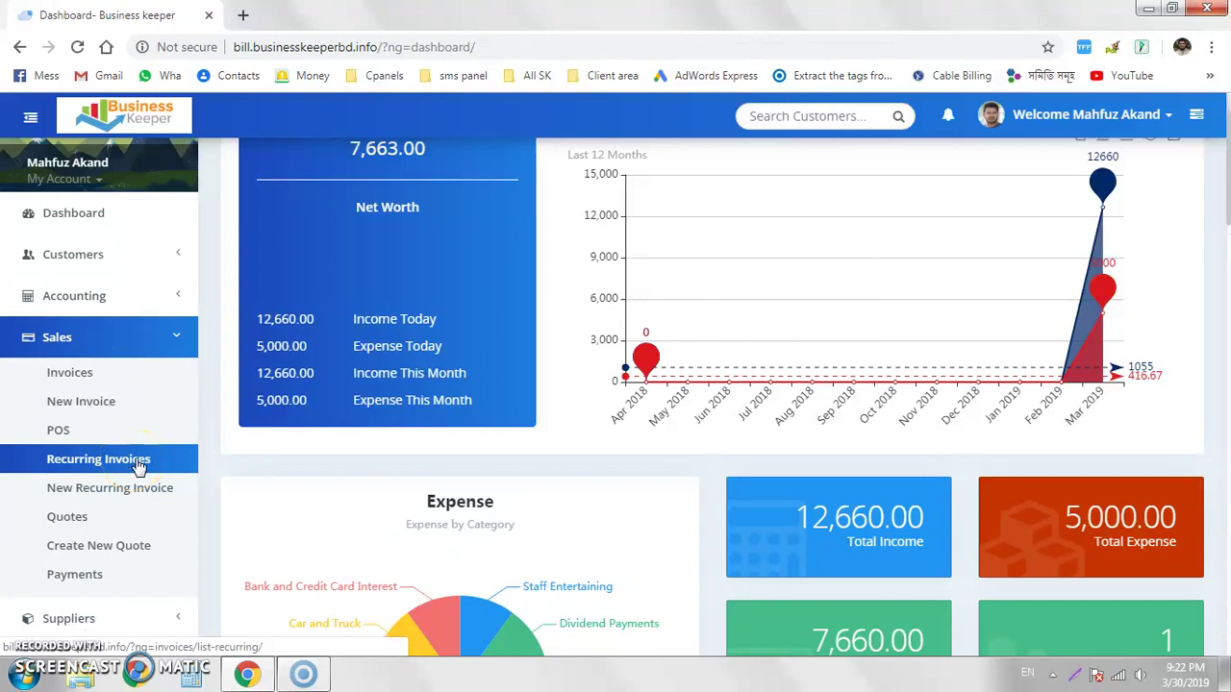
{"action": "scroll", "coordinate": [147, 464], "scroll_direction": "down", "scroll_amount": 1}
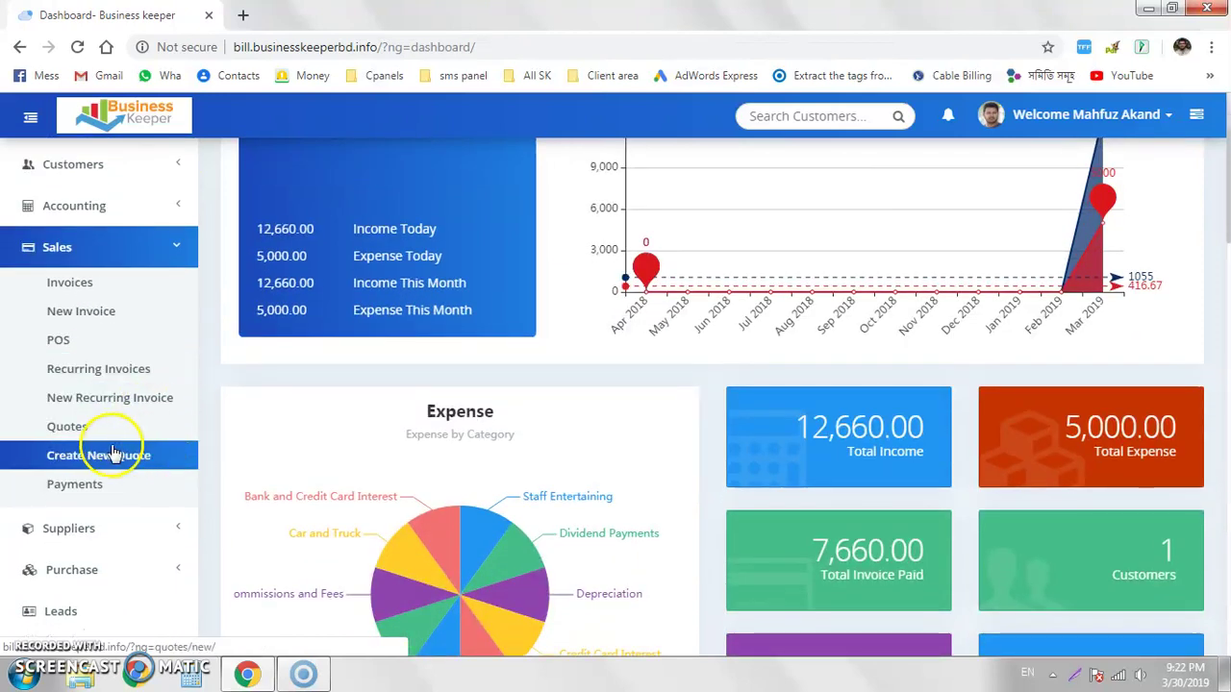
{"action": "left_click", "coordinate": [105, 439]}
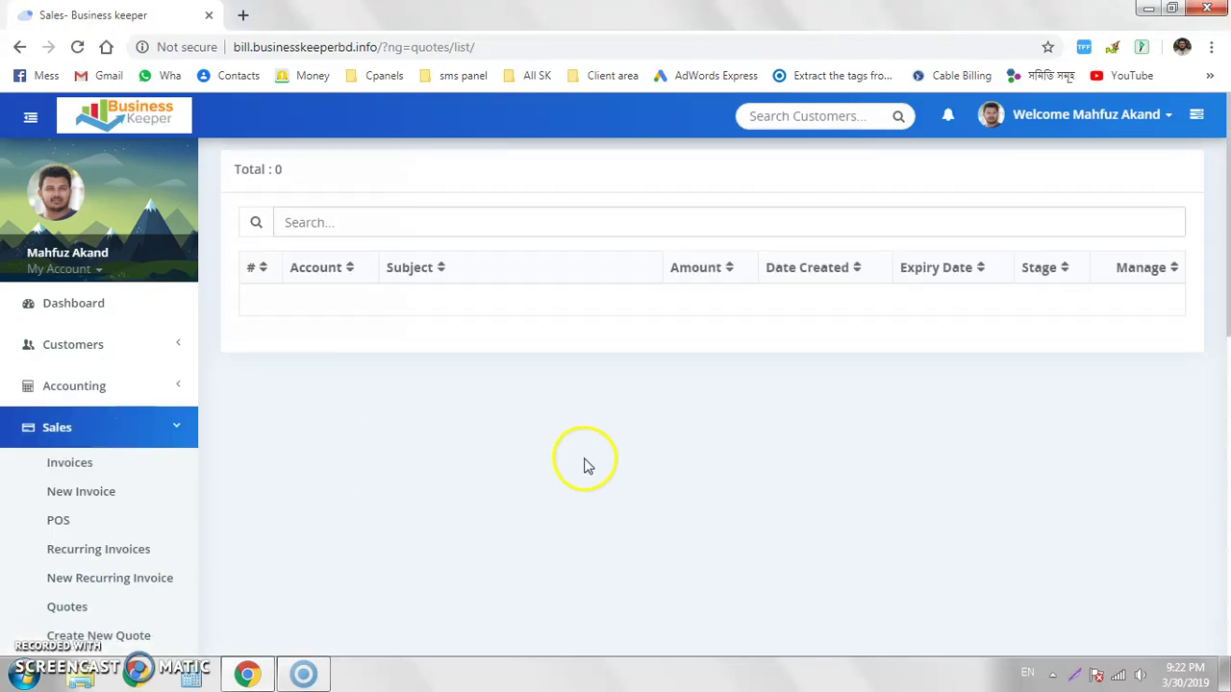
{"action": "scroll", "coordinate": [481, 413], "scroll_direction": "down", "scroll_amount": 2}
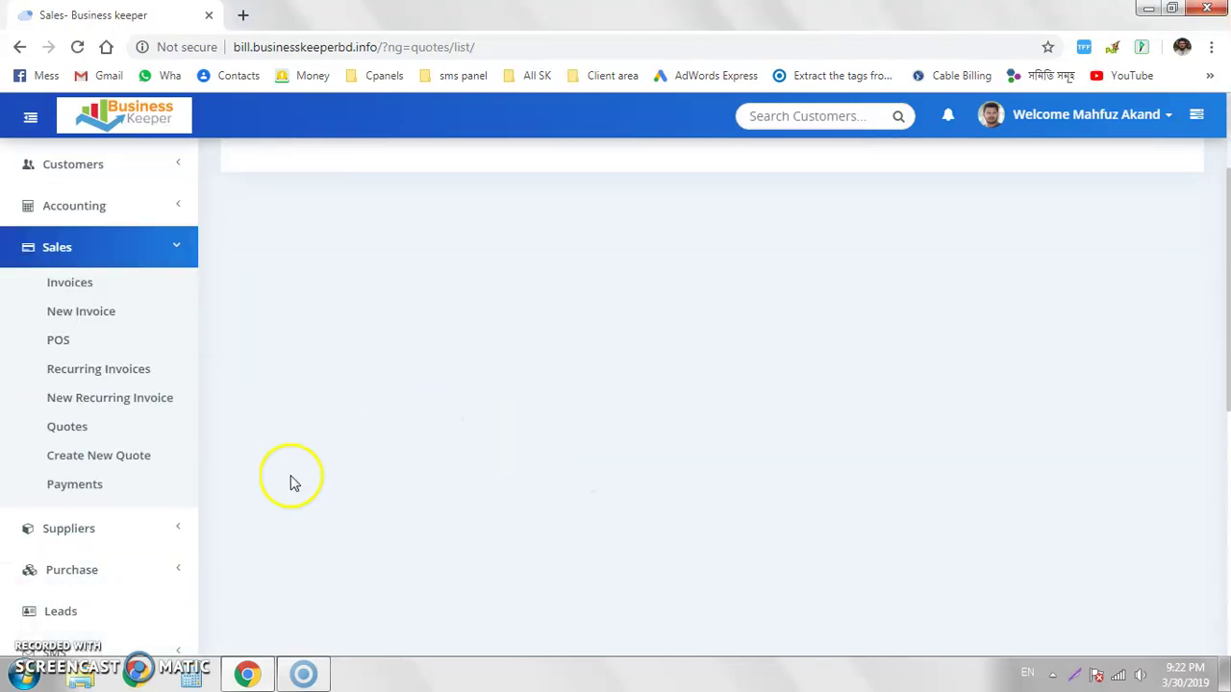
{"action": "left_click", "coordinate": [82, 458]}
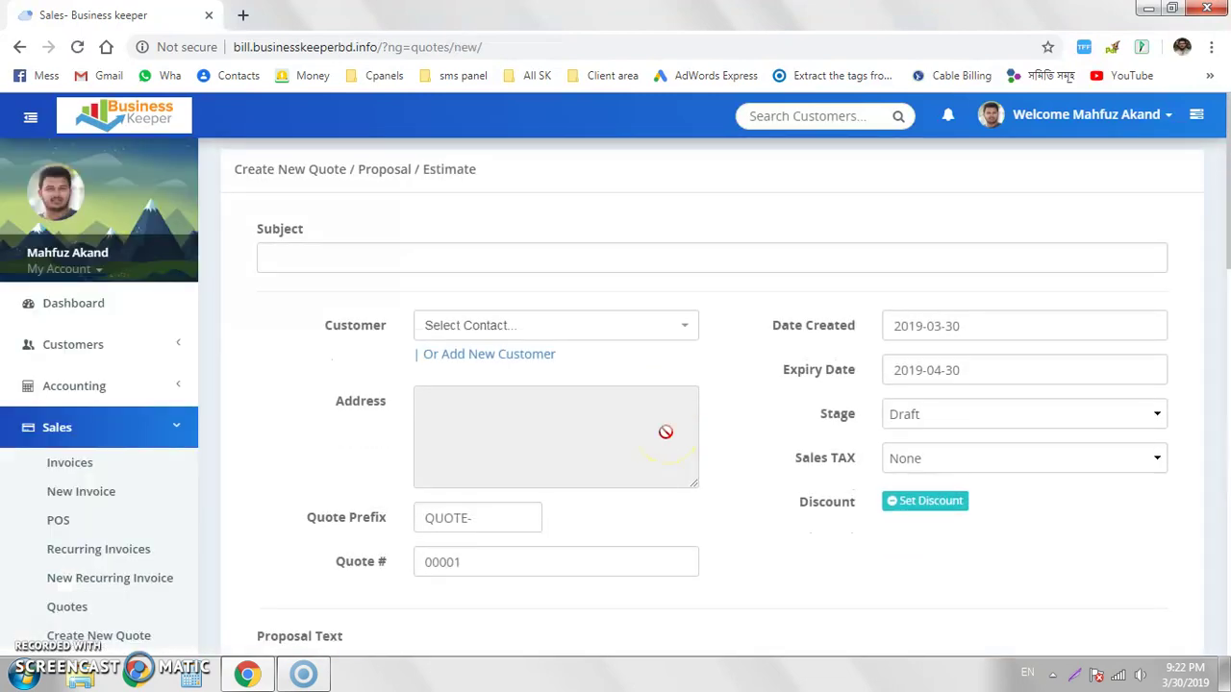
Select the existing customer for the quote and set its expiry date to 2019-05-02, keeping the stage as Draft.
{"action": "left_click", "coordinate": [653, 320]}
{"action": "left_click", "coordinate": [558, 414]}
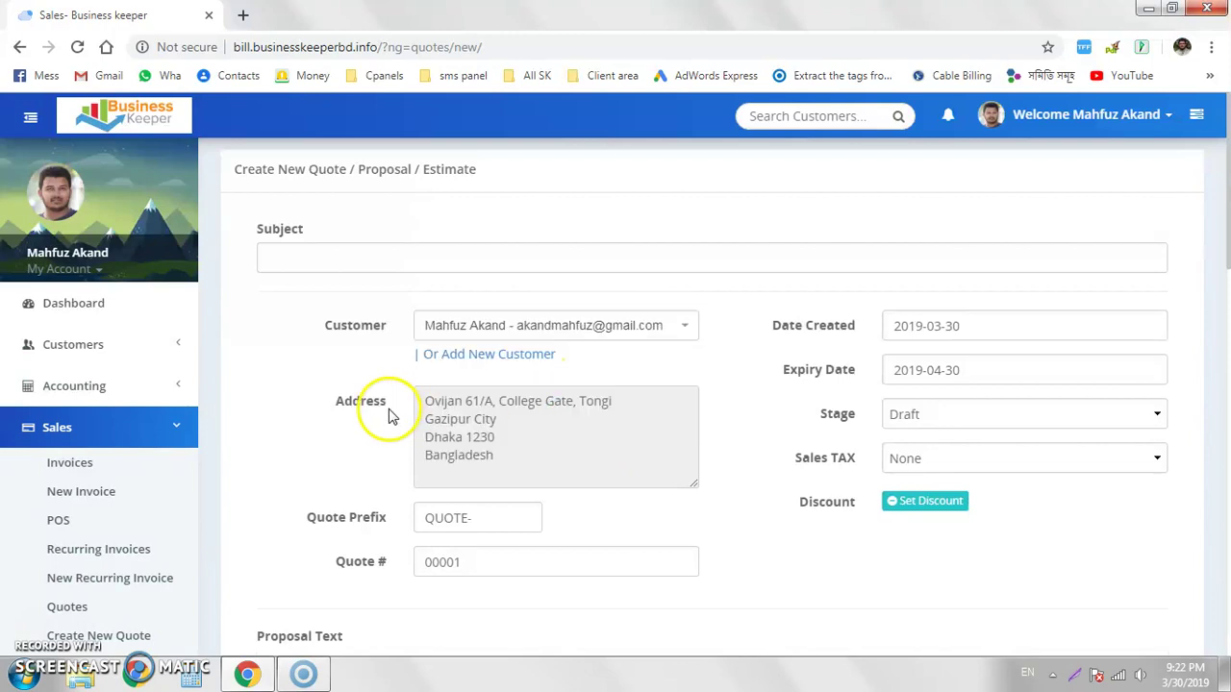
{"action": "left_click", "coordinate": [952, 370]}
{"action": "left_click", "coordinate": [1004, 571]}
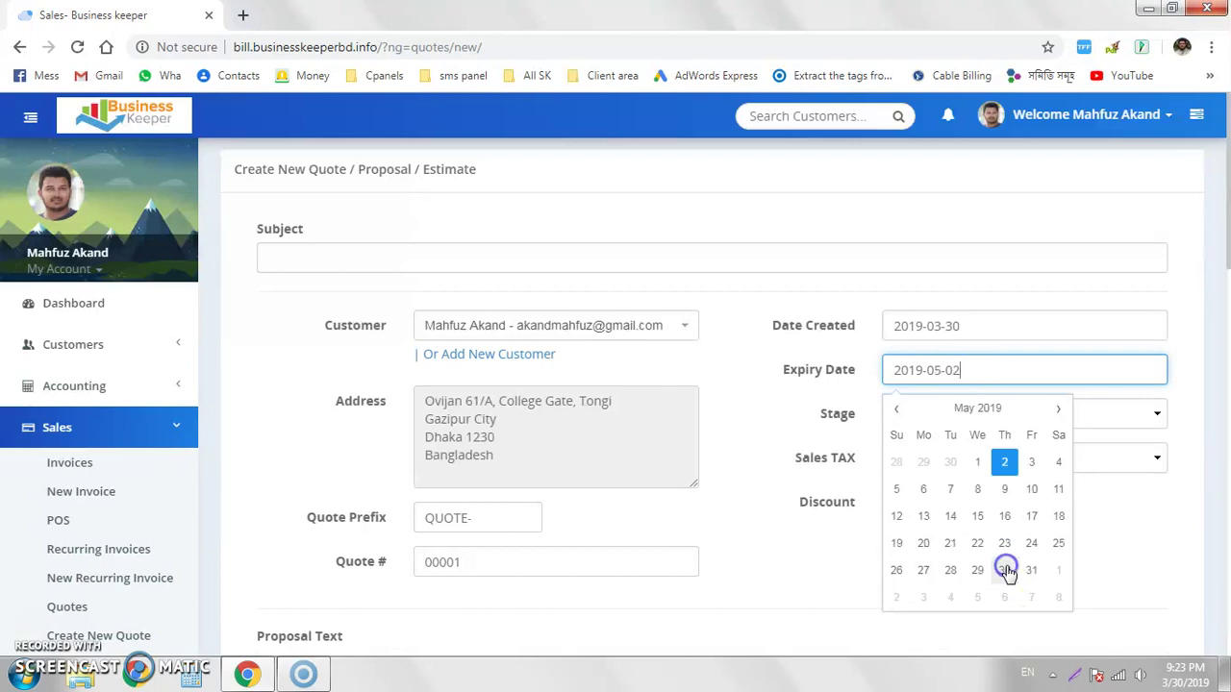
{"action": "key", "text": "Tab"}
{"action": "left_click", "coordinate": [954, 418]}
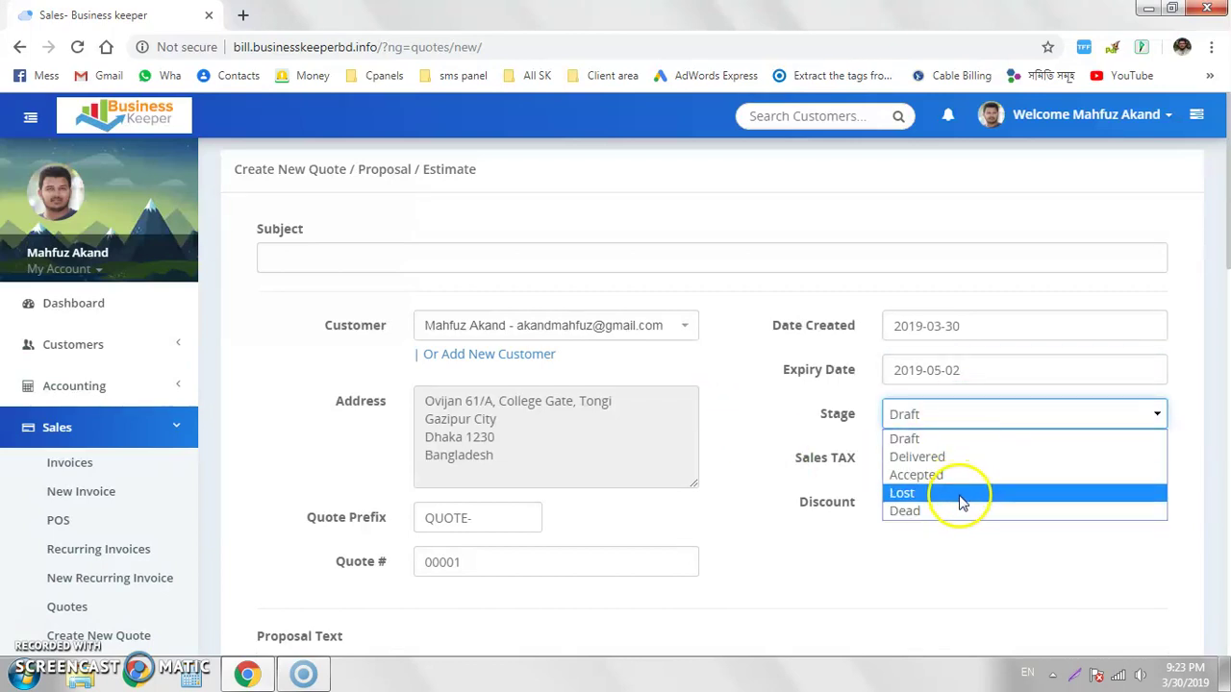
{"action": "left_click", "coordinate": [777, 404]}
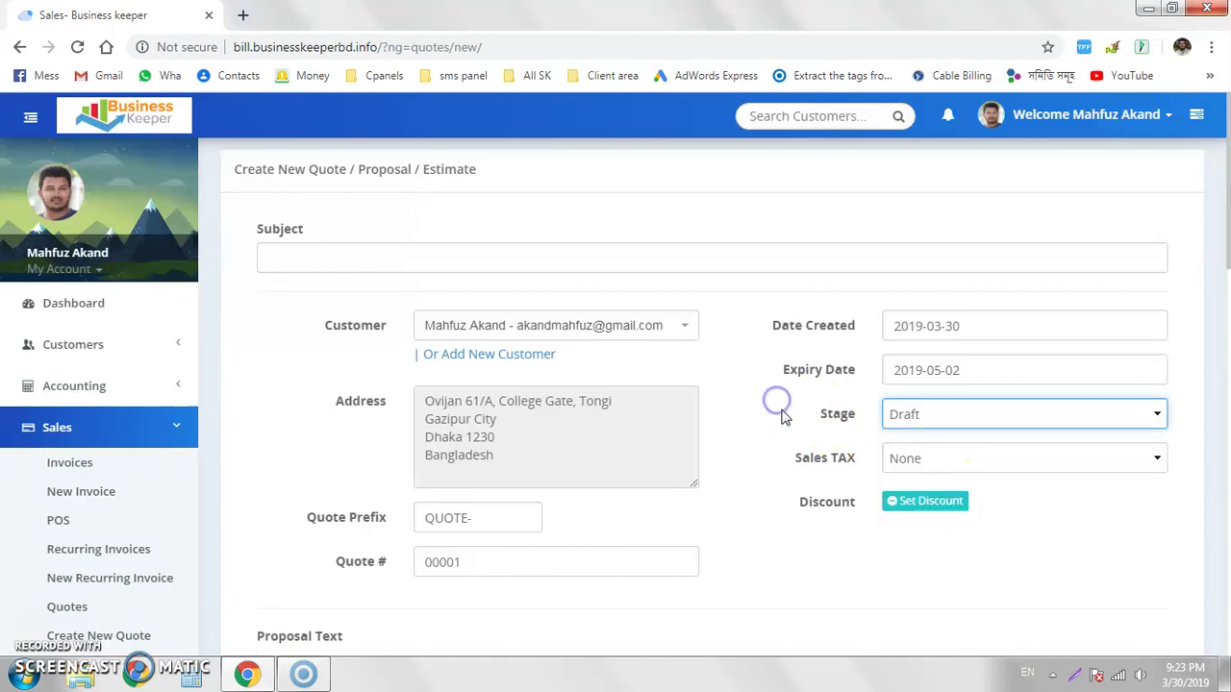
Look over the proposal text and item sections of the quote form and enter "Sample Qoute" as the subject.
{"action": "scroll", "coordinate": [779, 409], "scroll_direction": "down", "scroll_amount": 1}
{"action": "scroll", "coordinate": [788, 420], "scroll_direction": "down", "scroll_amount": 2}
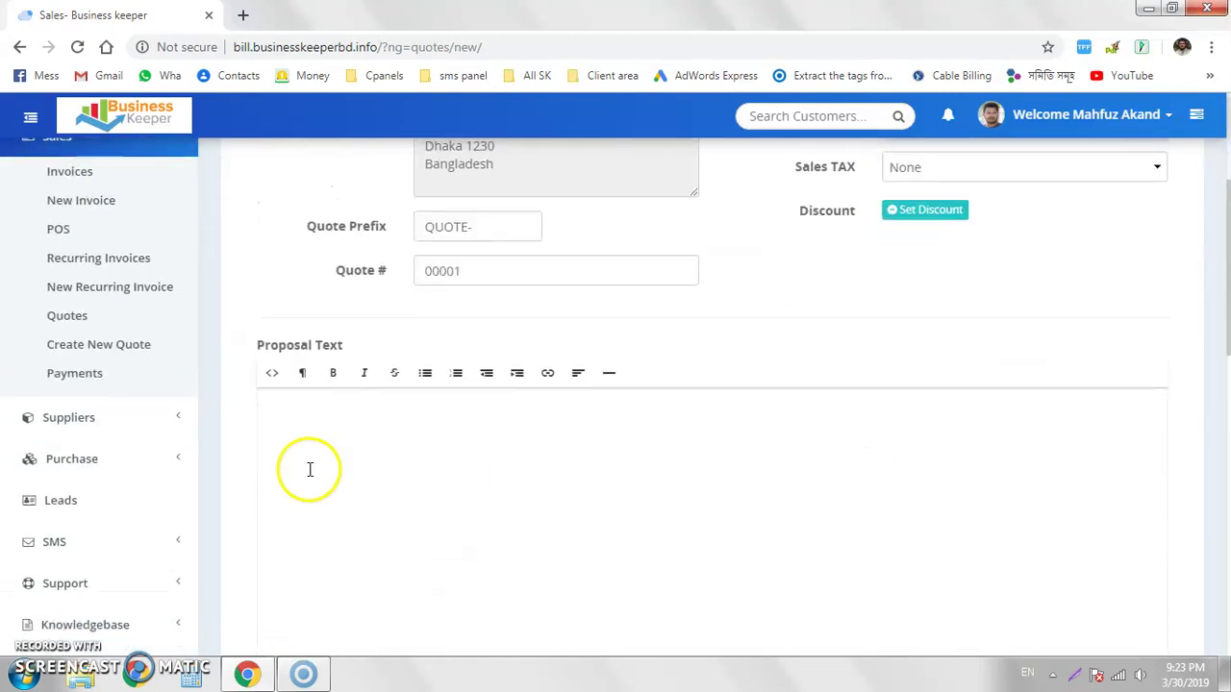
{"action": "scroll", "coordinate": [307, 468], "scroll_direction": "down", "scroll_amount": 4}
{"action": "scroll", "coordinate": [306, 480], "scroll_direction": "up", "scroll_amount": 5}
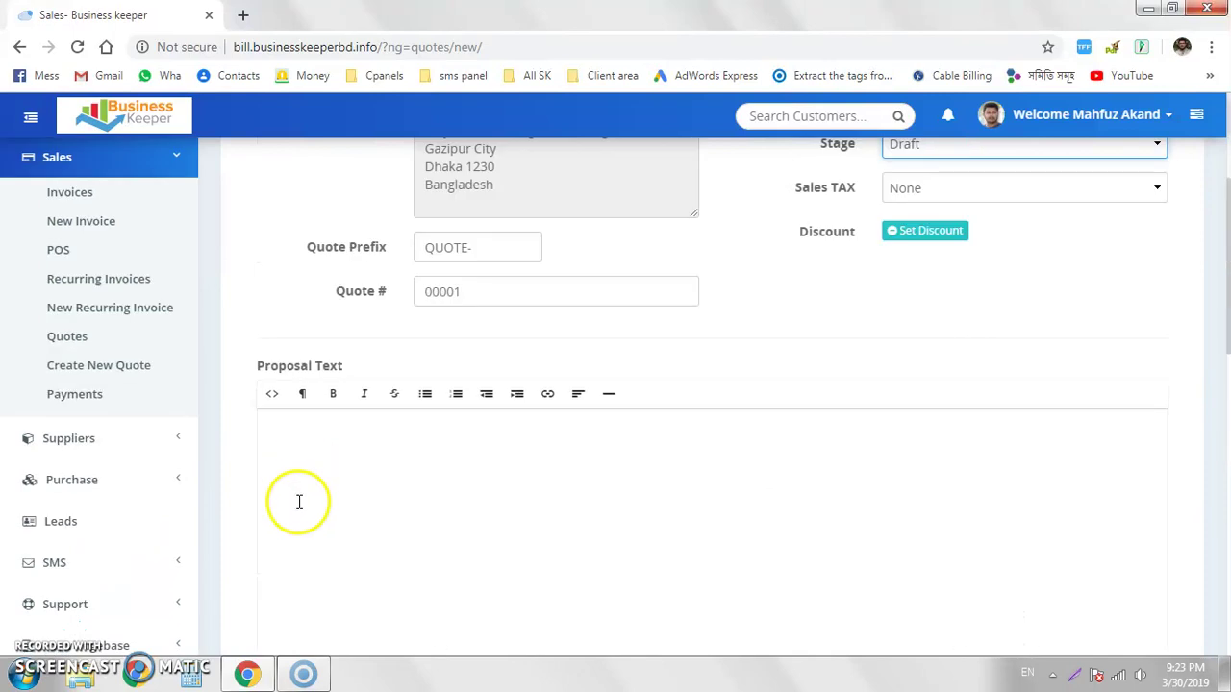
{"action": "scroll", "coordinate": [393, 426], "scroll_direction": "up", "scroll_amount": 3}
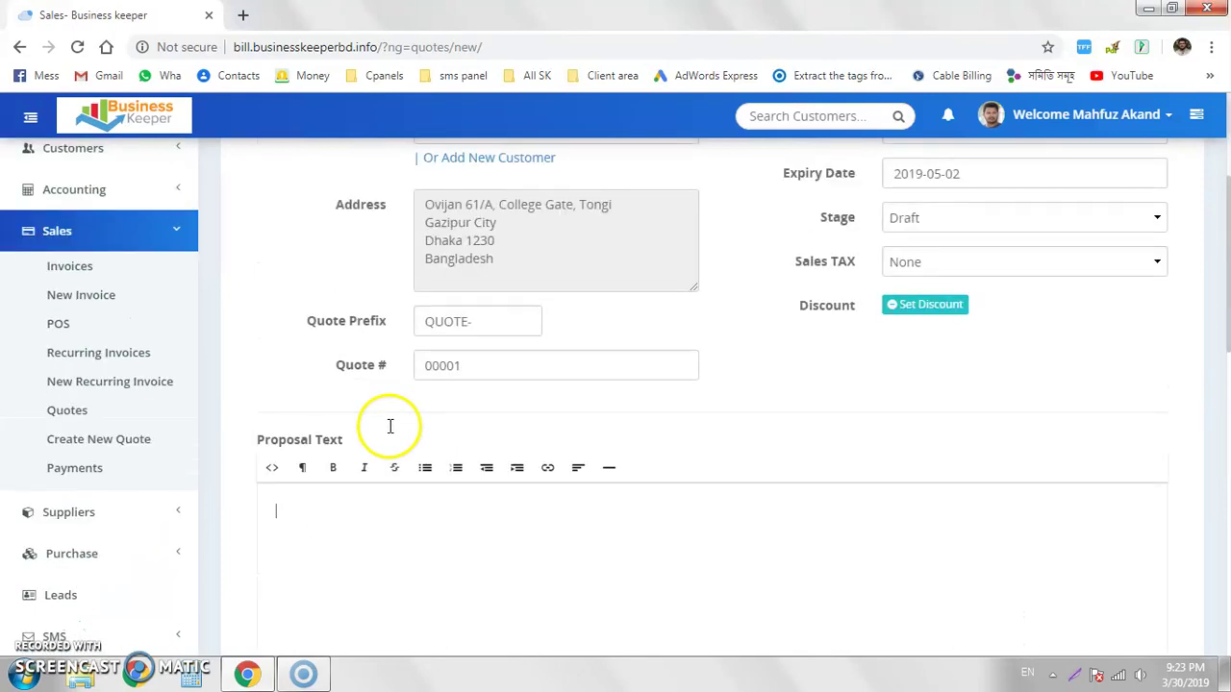
{"action": "left_click", "coordinate": [330, 255]}
{"action": "type", "text": "Sample Qoute"}
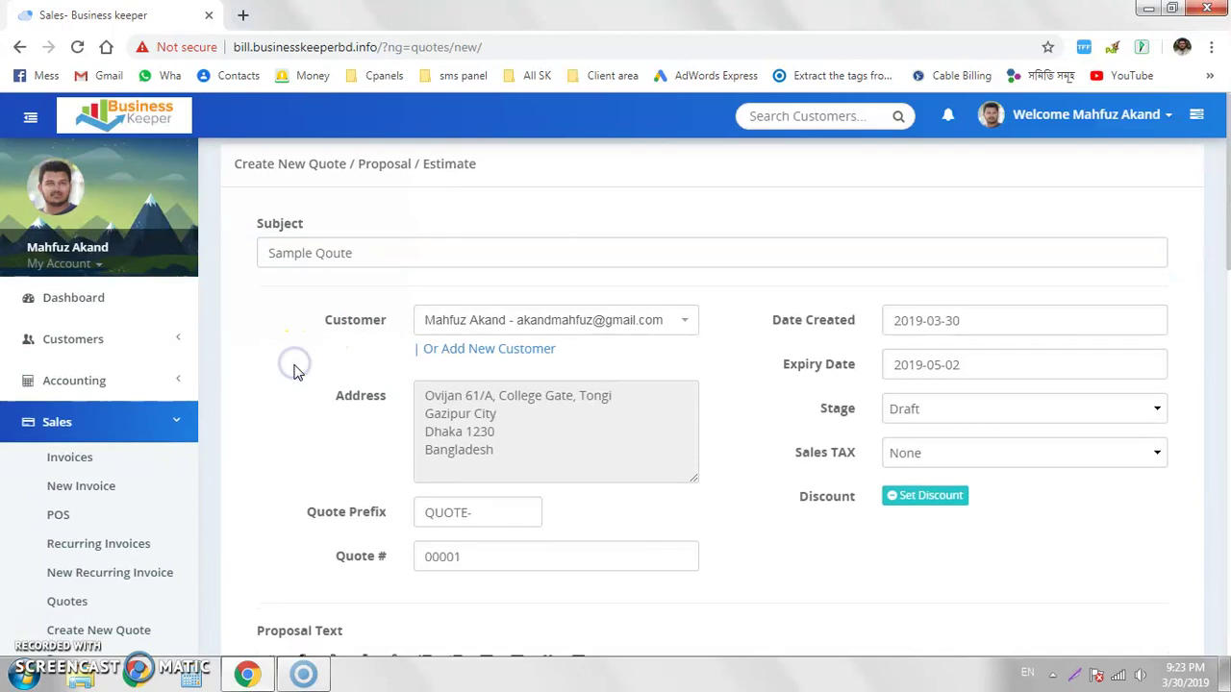
Add the Car Rent product to the quote's items and delete the blank item line.
{"action": "scroll", "coordinate": [294, 365], "scroll_direction": "down", "scroll_amount": 3}
{"action": "scroll", "coordinate": [325, 420], "scroll_direction": "down", "scroll_amount": 3}
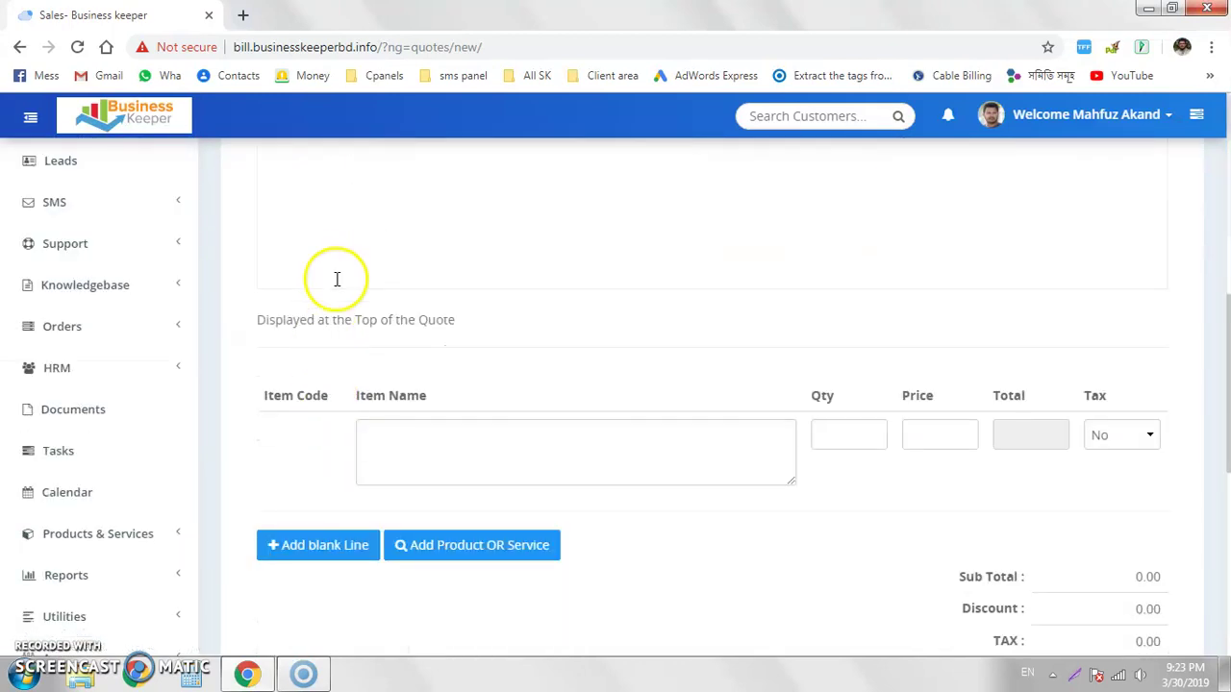
{"action": "left_click", "coordinate": [376, 443]}
{"action": "left_click", "coordinate": [468, 545]}
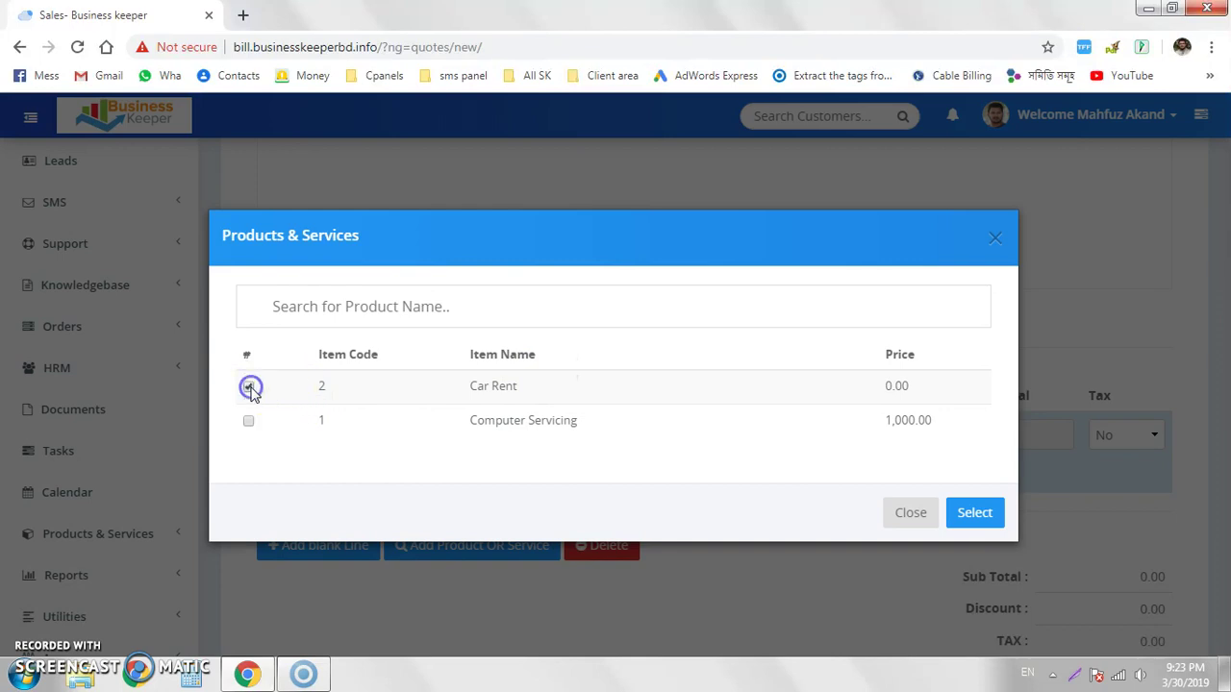
{"action": "left_click", "coordinate": [974, 513]}
{"action": "left_click", "coordinate": [450, 461]}
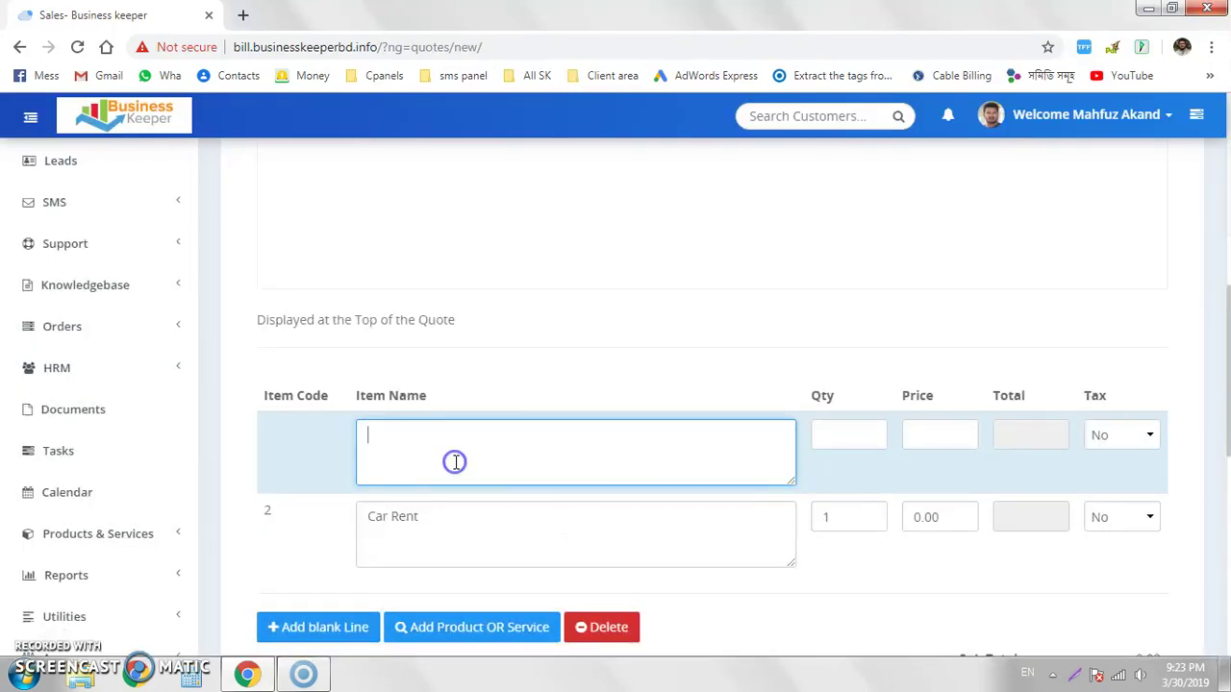
{"action": "scroll", "coordinate": [593, 603], "scroll_direction": "down", "scroll_amount": 1}
{"action": "scroll", "coordinate": [593, 603], "scroll_direction": "down", "scroll_amount": 1}
{"action": "left_click", "coordinate": [618, 536]}
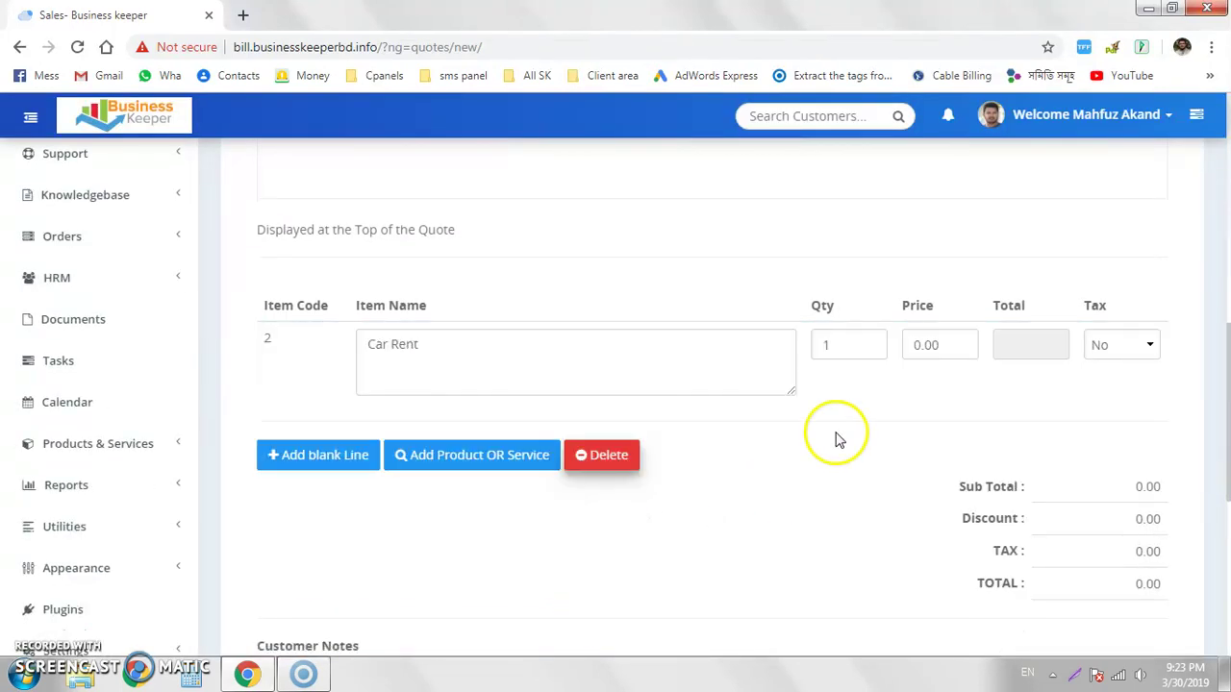
Set the Car Rent quantity to 3 and its price to 6000, and save the quote.
{"action": "double_click", "coordinate": [839, 342]}
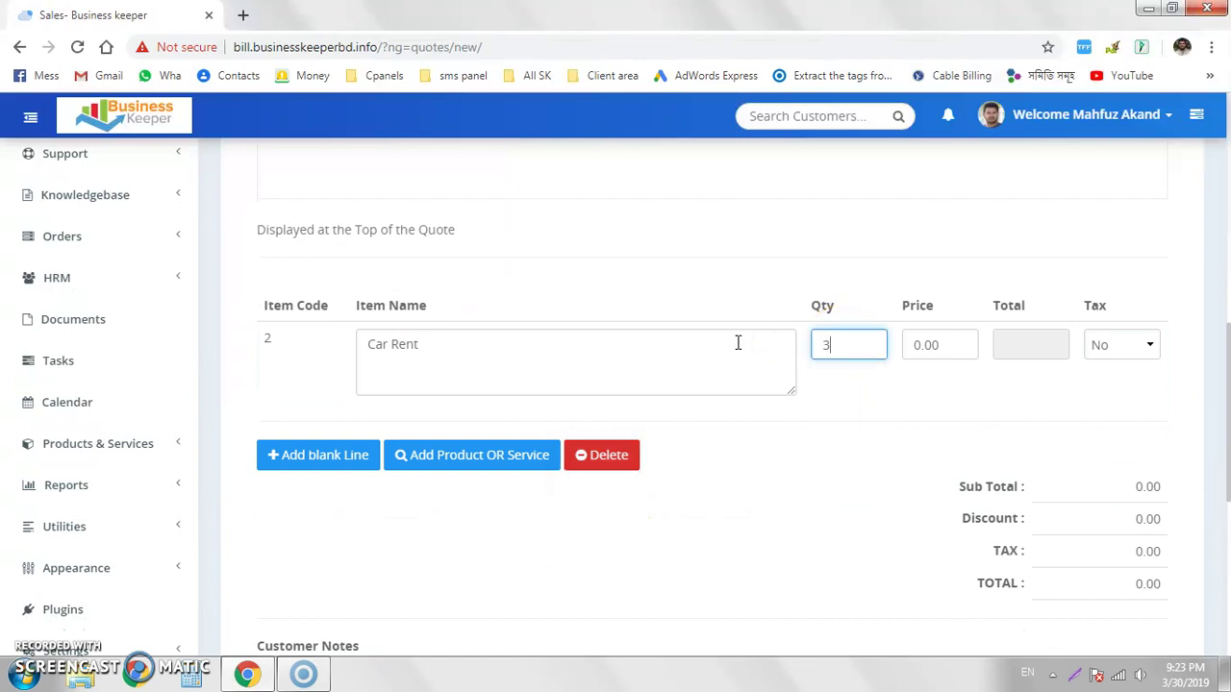
{"action": "type", "text": "3"}
{"action": "key", "text": "Tab"}
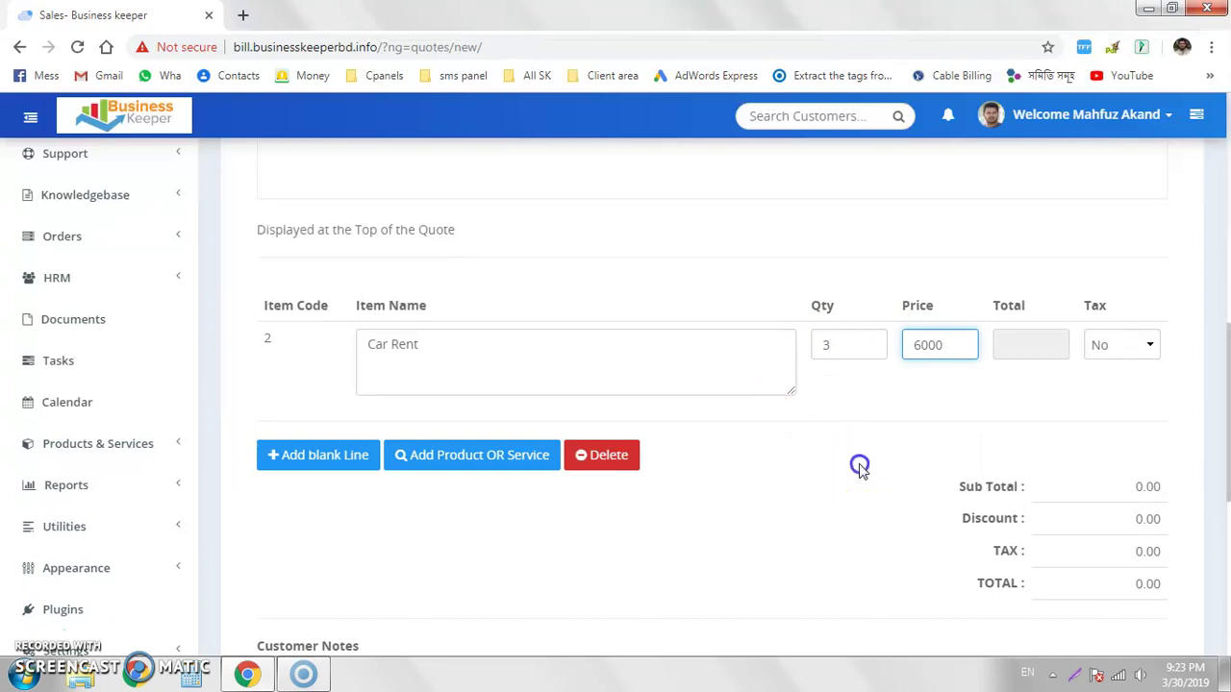
{"action": "scroll", "coordinate": [763, 467], "scroll_direction": "down", "scroll_amount": 5}
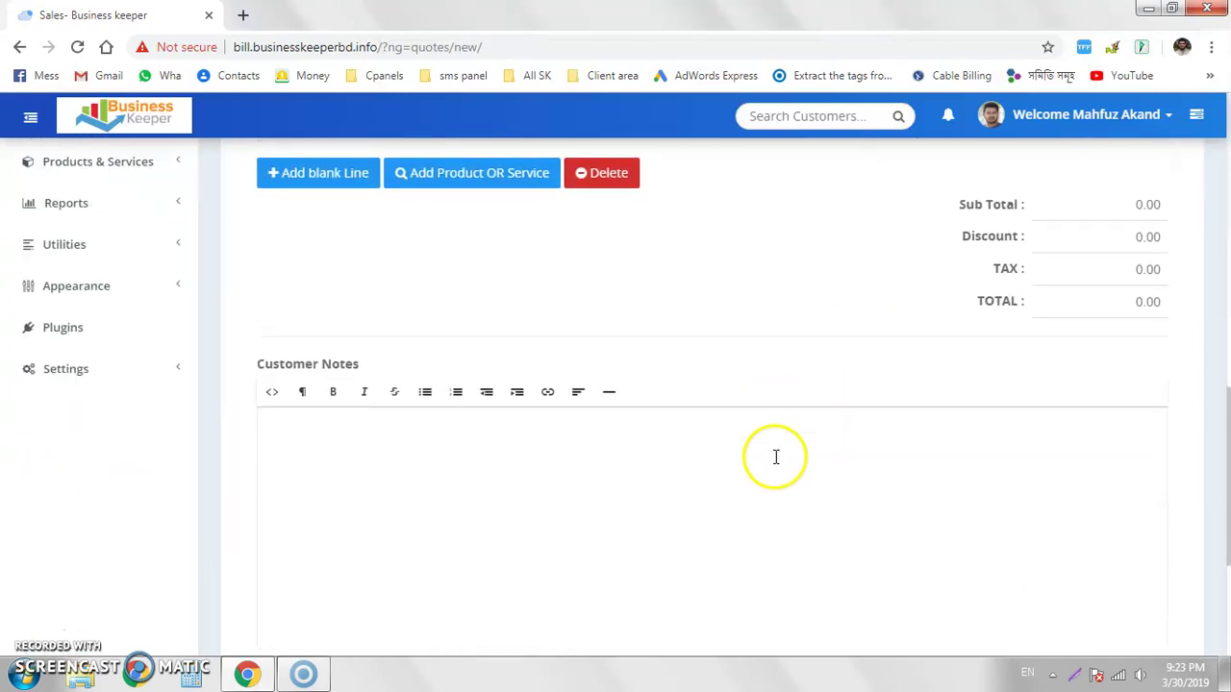
{"action": "left_click", "coordinate": [1138, 550]}
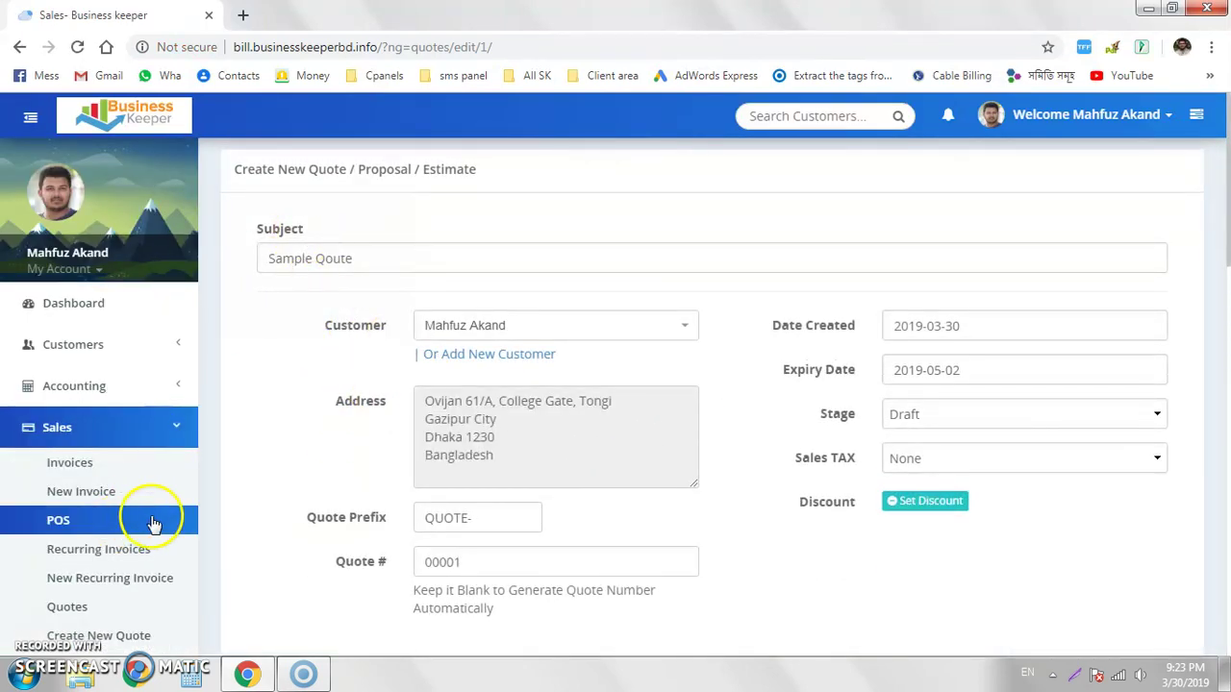
View the "Sample Qoute" quote from the quotes list and check its SMS and email sending options.
{"action": "scroll", "coordinate": [139, 548], "scroll_direction": "down", "scroll_amount": 2}
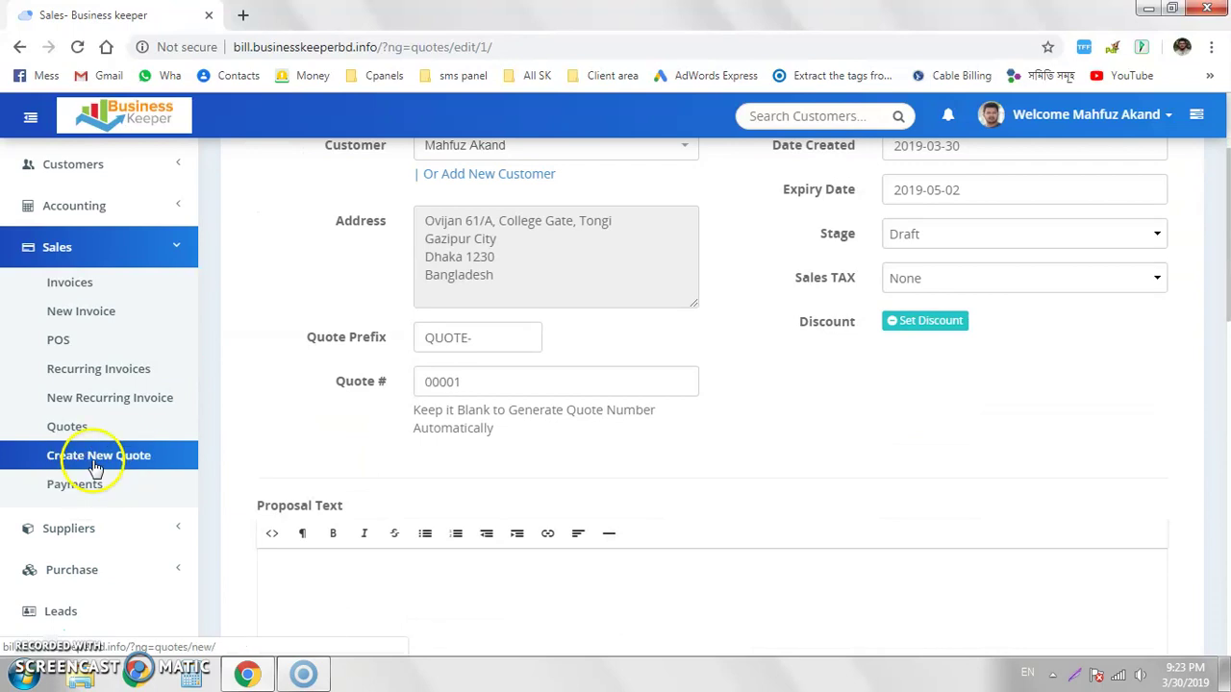
{"action": "left_click", "coordinate": [79, 428]}
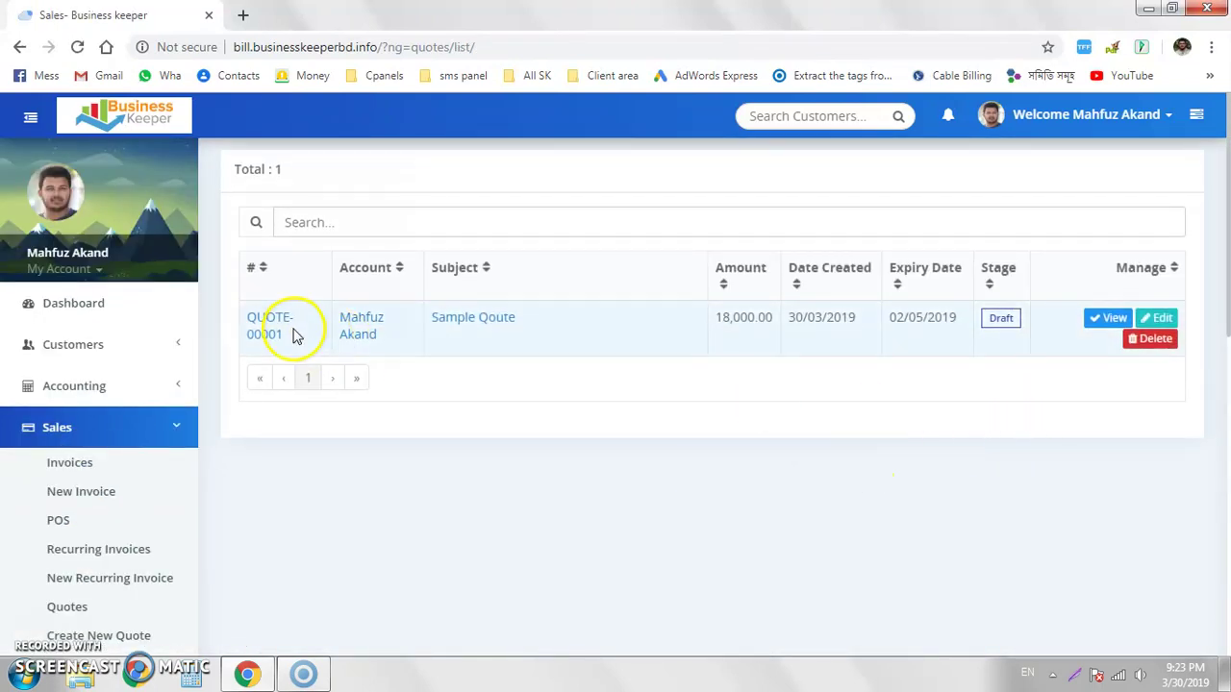
{"action": "left_click", "coordinate": [1104, 320]}
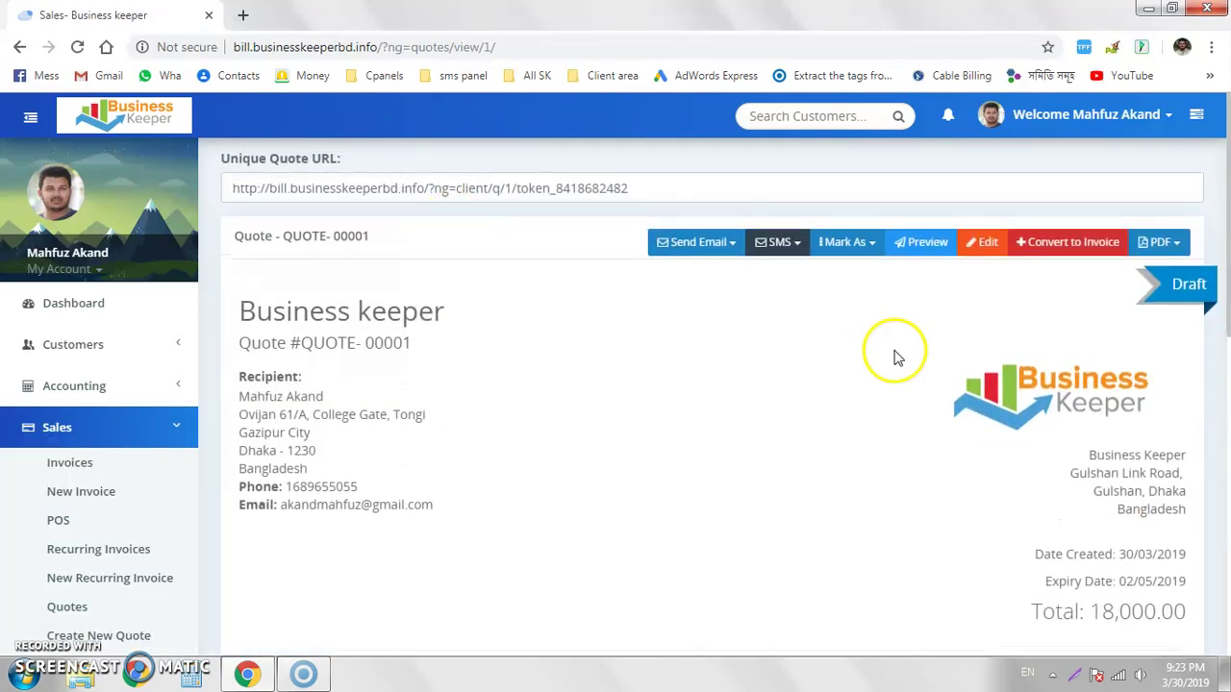
{"action": "left_click", "coordinate": [794, 244]}
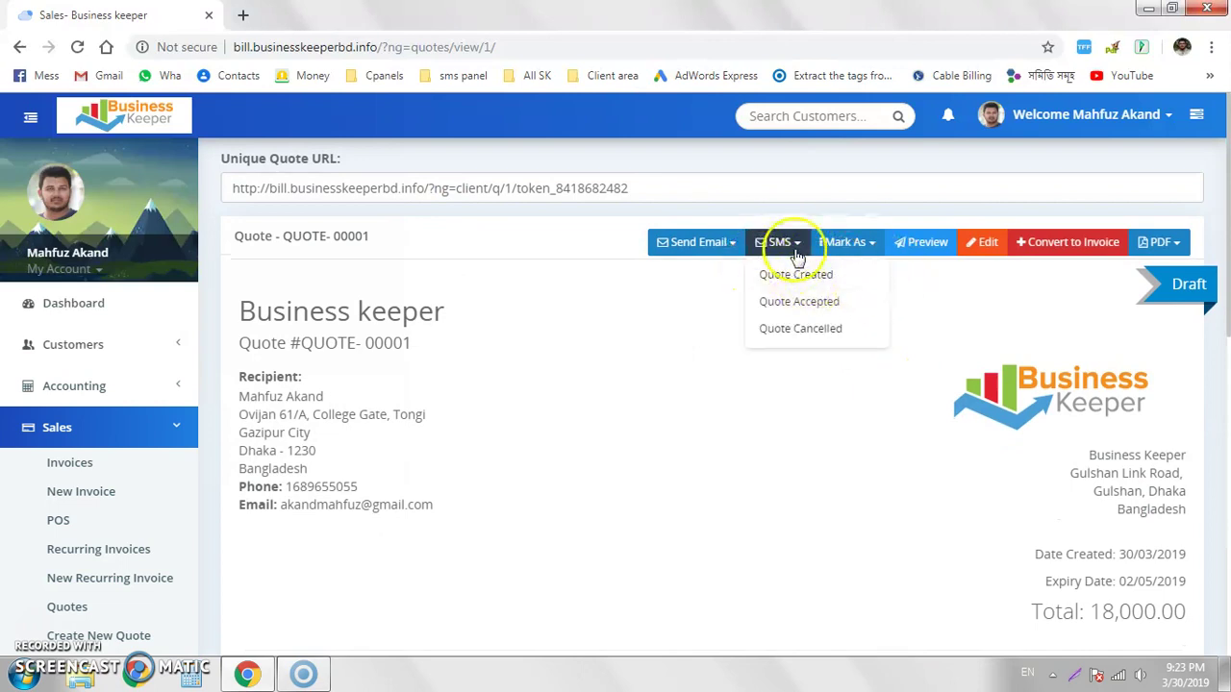
{"action": "left_click", "coordinate": [706, 252]}
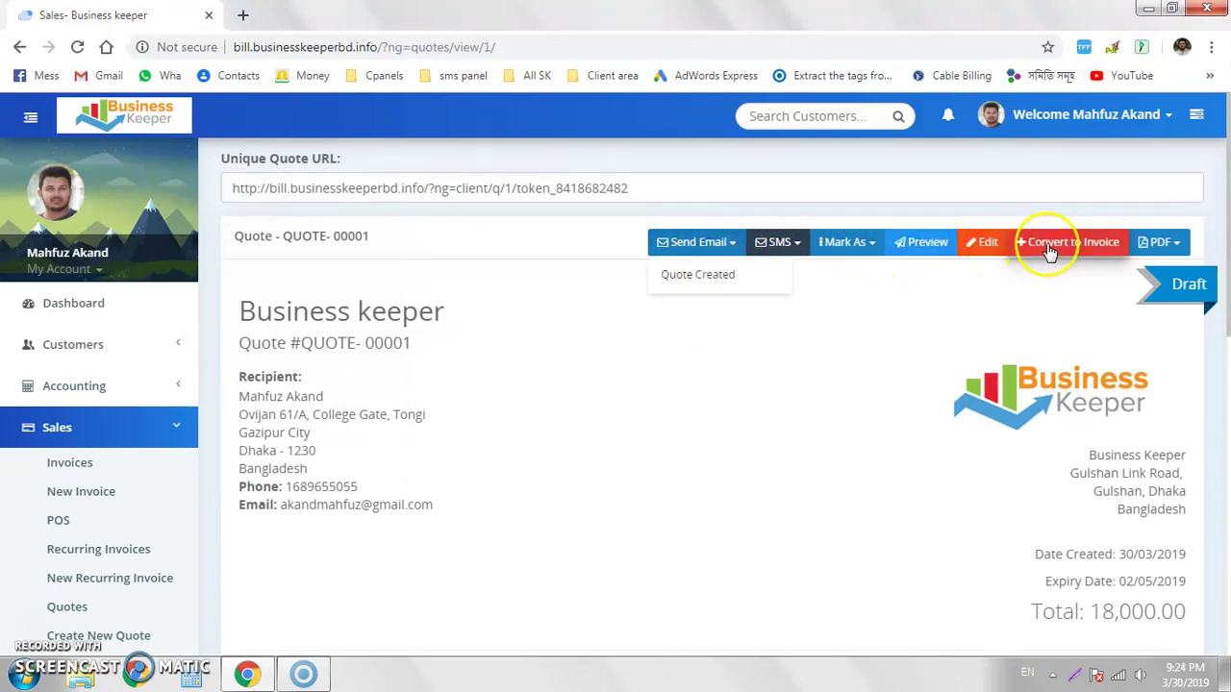
View the quote as a PDF, check its items and totals, and close the PDF.
{"action": "left_click", "coordinate": [1153, 242]}
{"action": "left_click", "coordinate": [1165, 276]}
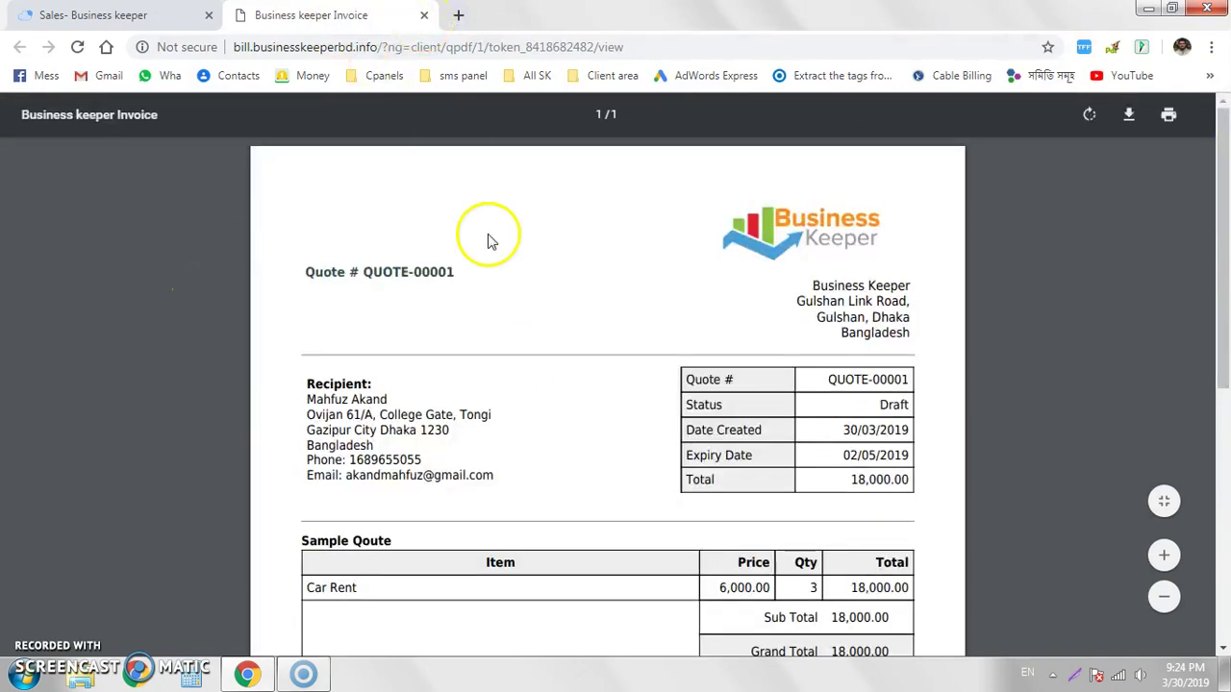
{"action": "scroll", "coordinate": [522, 358], "scroll_direction": "down", "scroll_amount": 5}
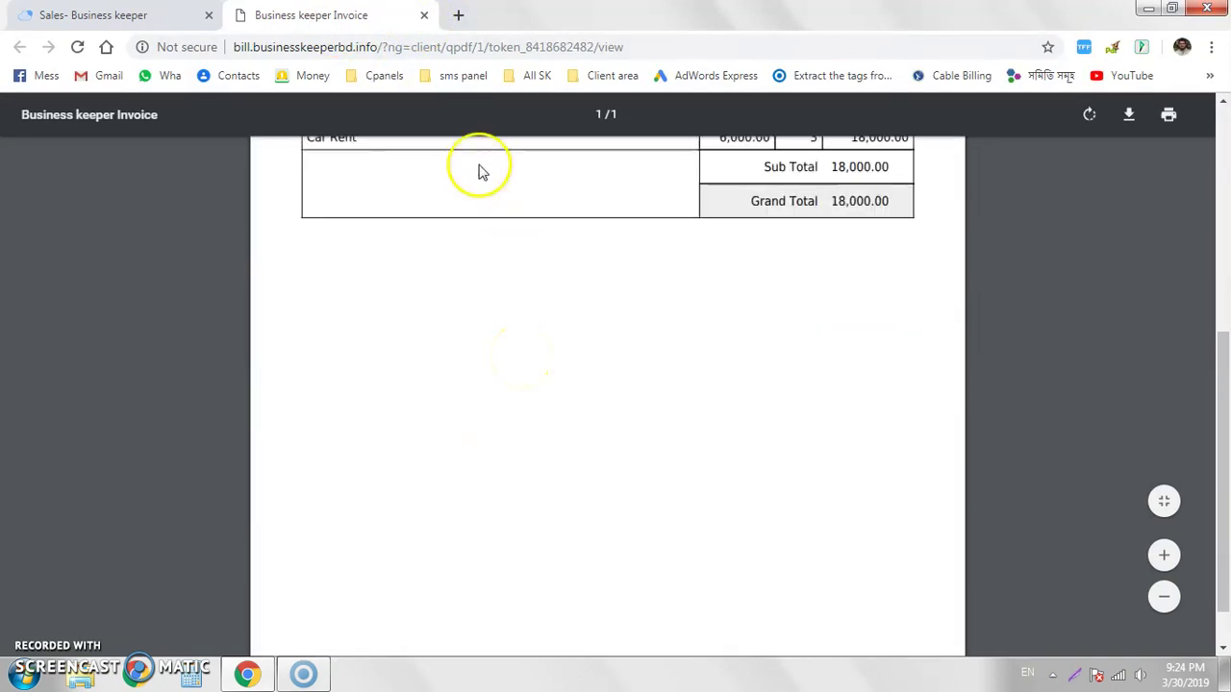
{"action": "left_click", "coordinate": [424, 16]}
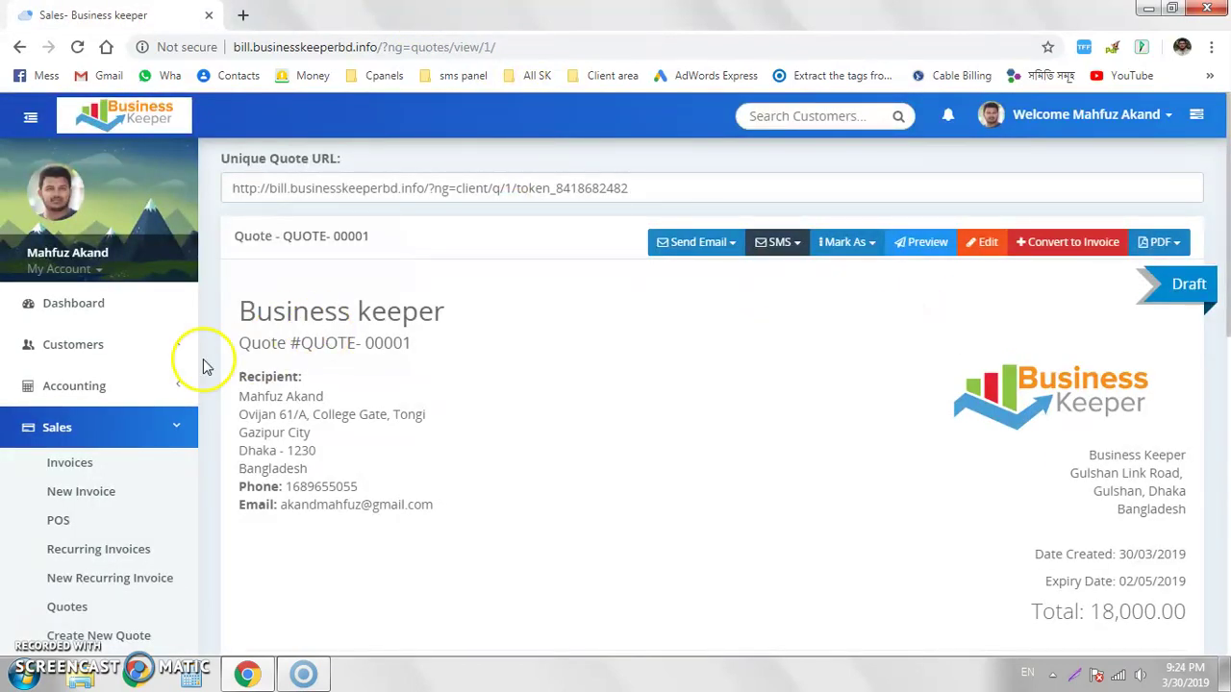
Check the income and expense figures on the dashboard and return to the list of sales quotes.
{"action": "left_click", "coordinate": [91, 305]}
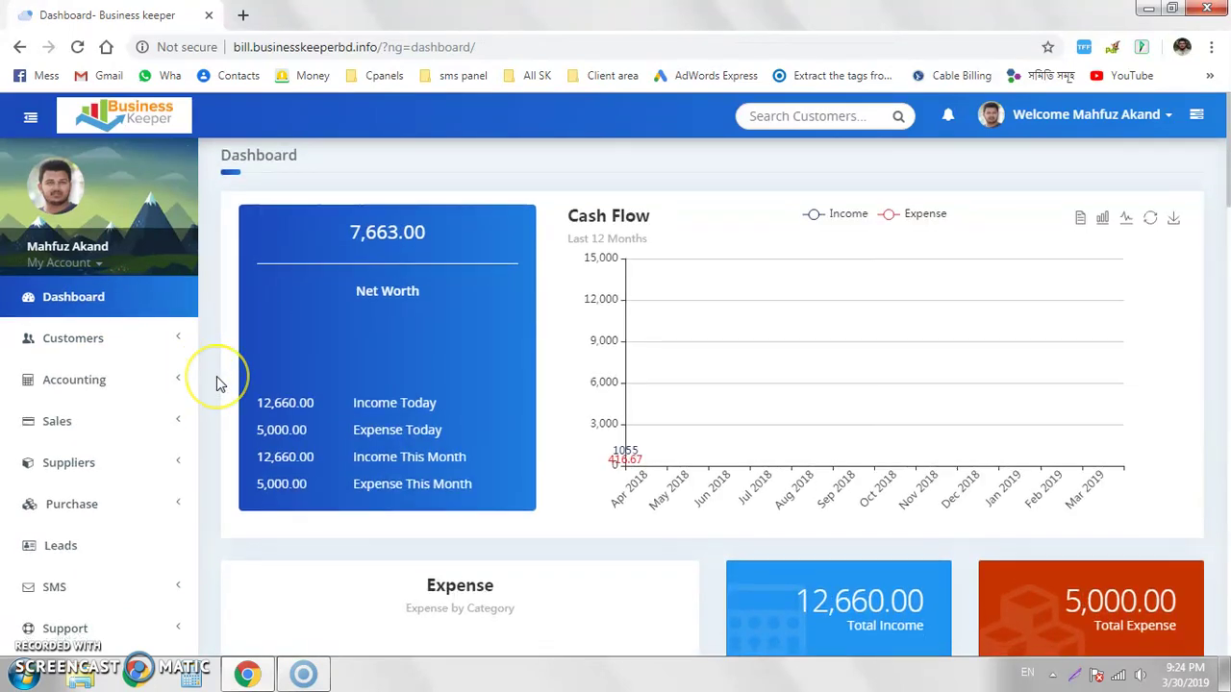
{"action": "scroll", "coordinate": [216, 376], "scroll_direction": "down", "scroll_amount": 3}
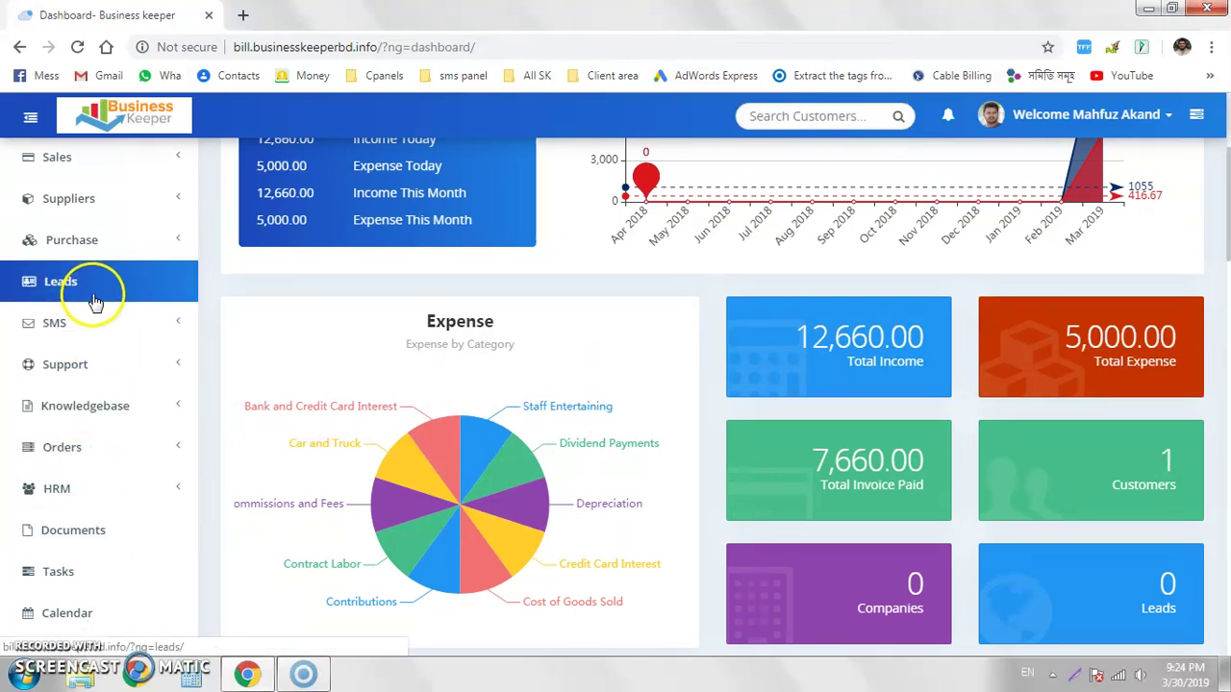
{"action": "left_click", "coordinate": [97, 159]}
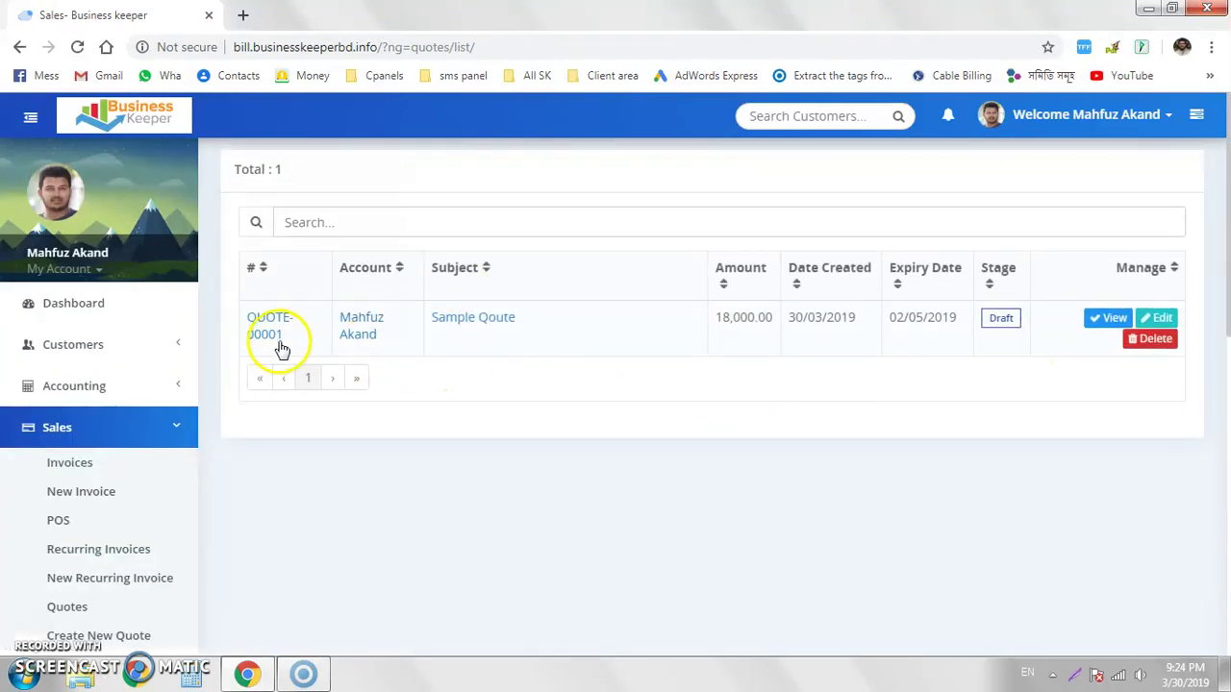
{"action": "left_click", "coordinate": [386, 224]}
{"action": "left_click", "coordinate": [677, 420]}
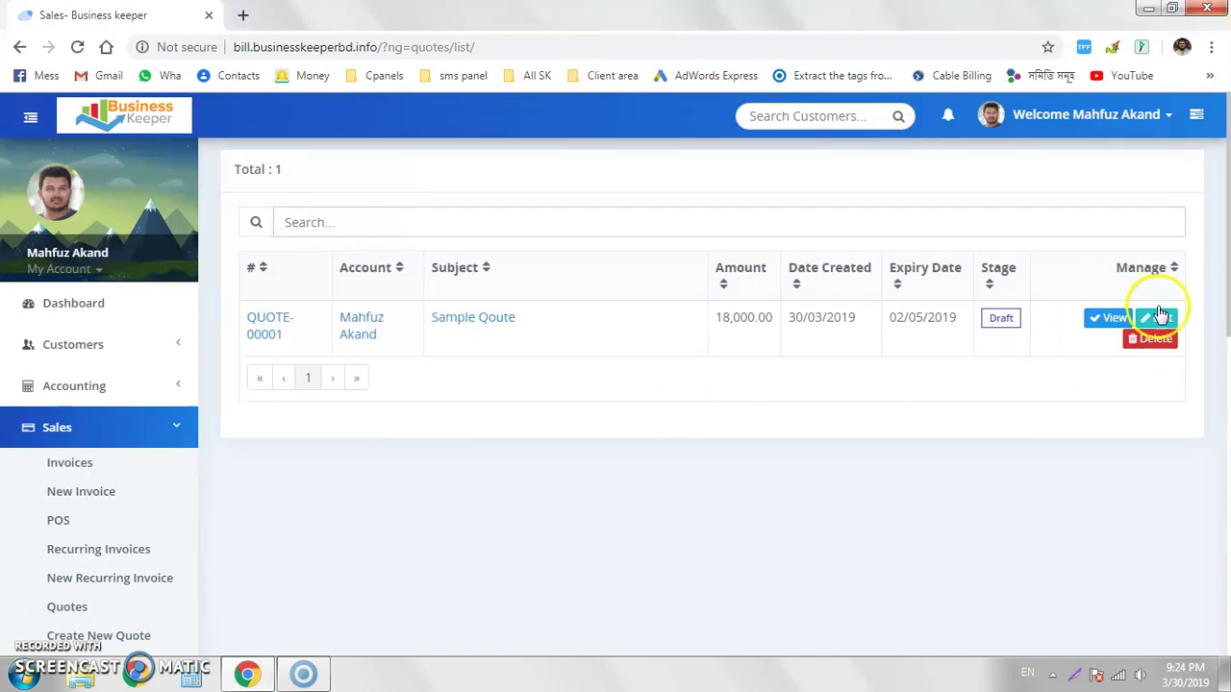
Open the "Sample Qoute" quote and convert it to an invoice.
{"action": "left_click", "coordinate": [1105, 321]}
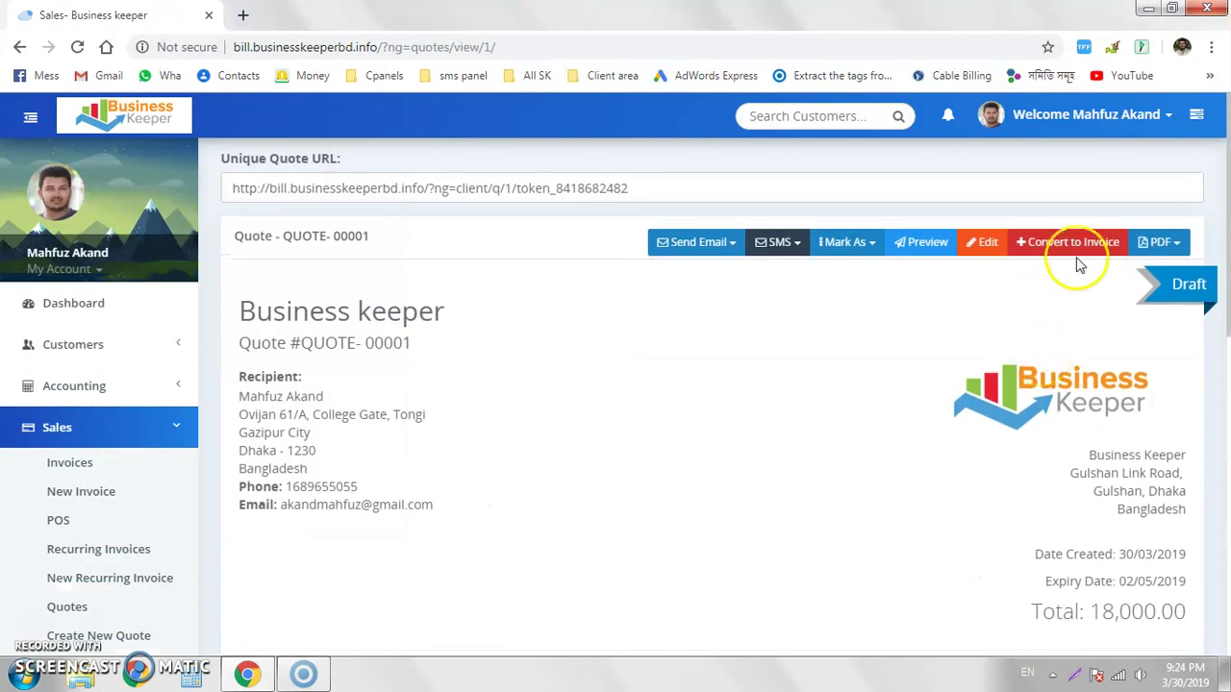
{"action": "left_click", "coordinate": [1072, 245]}
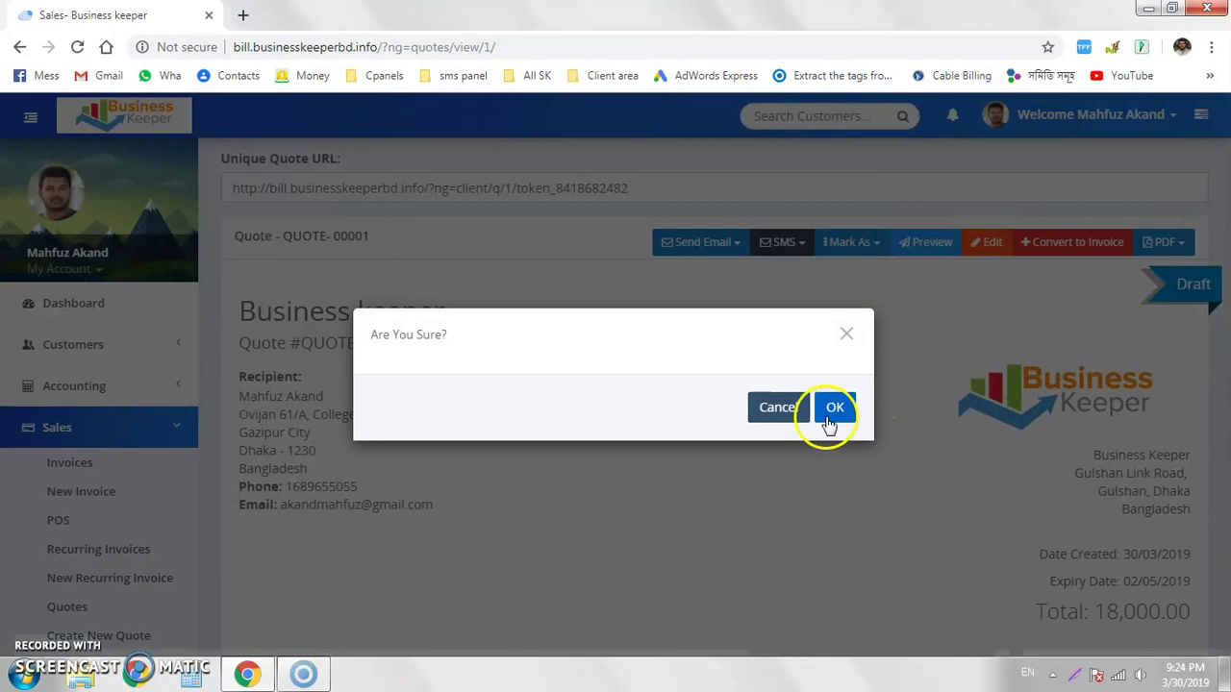
{"action": "left_click", "coordinate": [832, 409]}
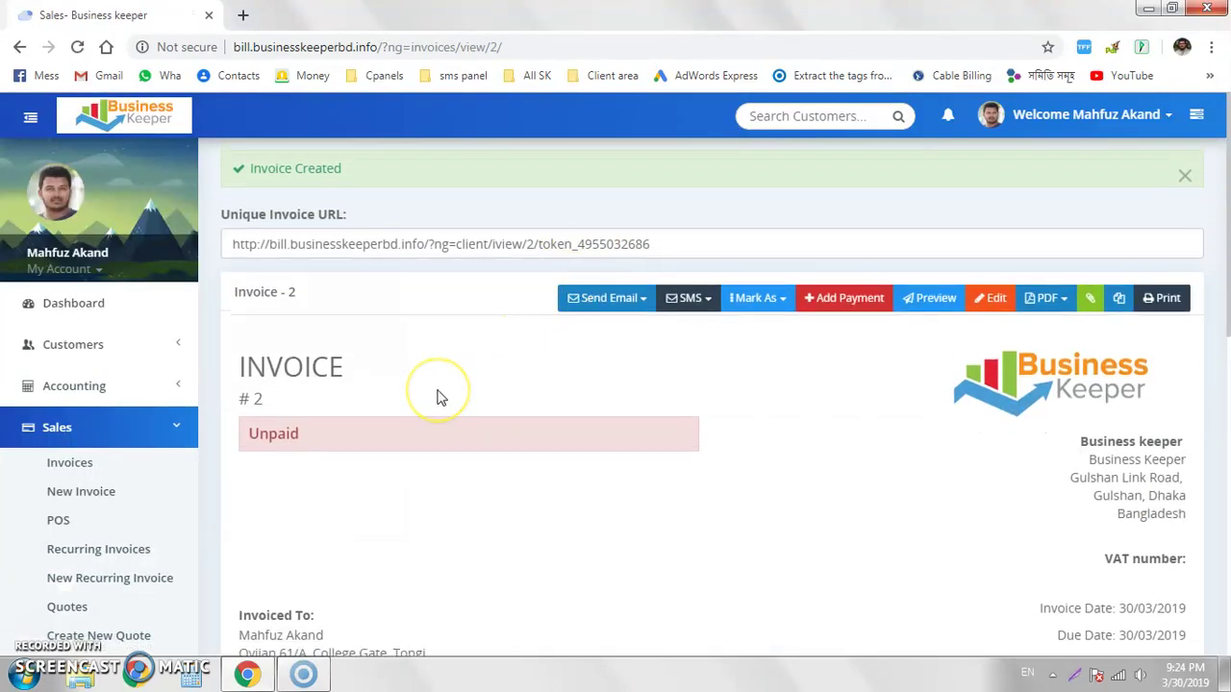
Review the new invoice's recipient details, Car Rent item and totals.
{"action": "scroll", "coordinate": [437, 402], "scroll_direction": "down", "scroll_amount": 5}
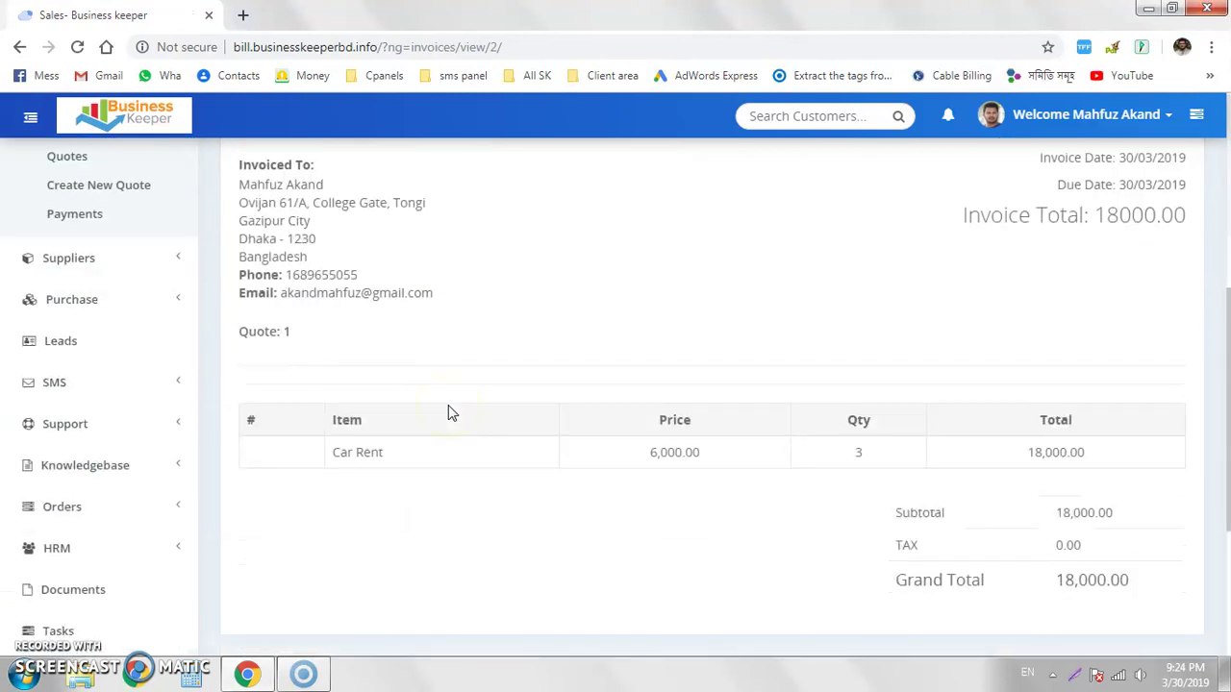
{"action": "scroll", "coordinate": [448, 412], "scroll_direction": "down", "scroll_amount": 3}
{"action": "scroll", "coordinate": [448, 412], "scroll_direction": "up", "scroll_amount": 8}
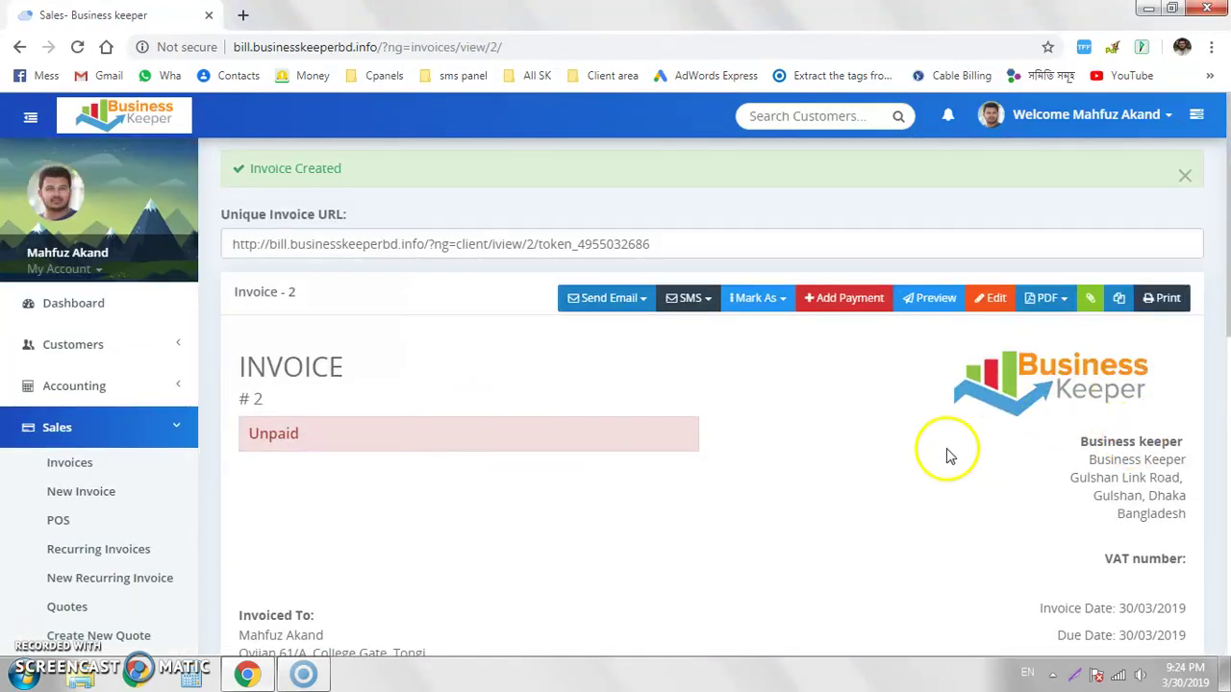
Lower the Car Rent price on invoice 2 to bring the invoice total to 16,500.00, save it and review it.
{"action": "left_click", "coordinate": [990, 306]}
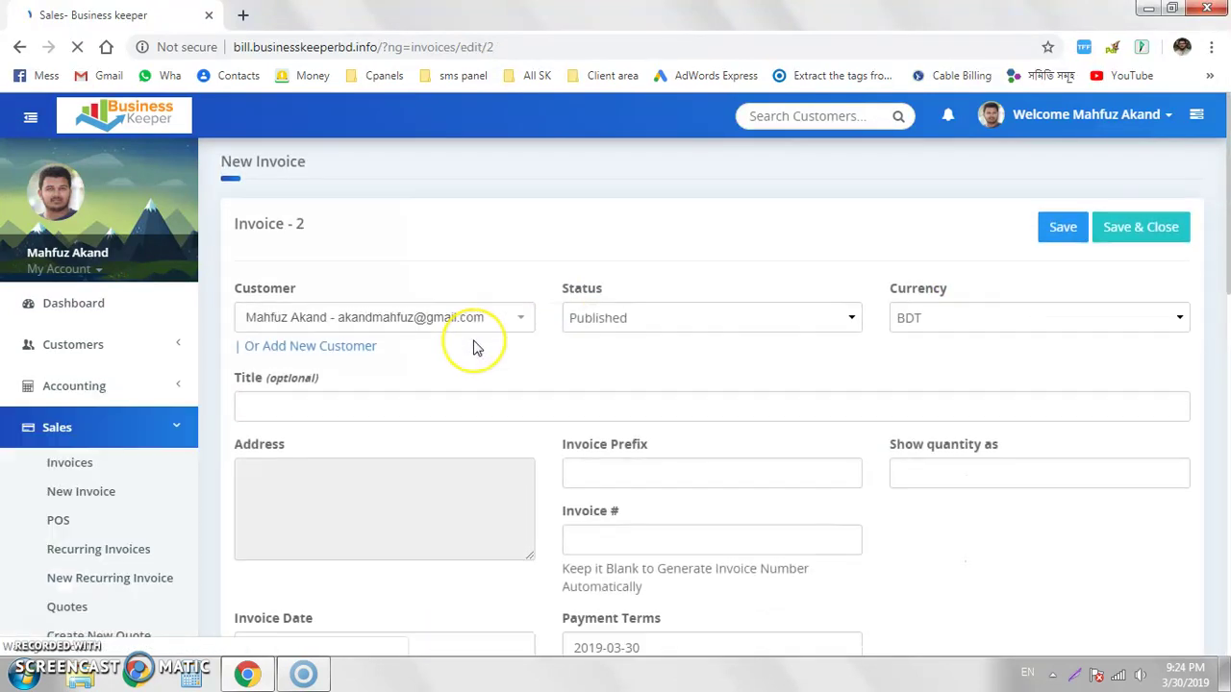
{"action": "scroll", "coordinate": [474, 347], "scroll_direction": "down", "scroll_amount": 7}
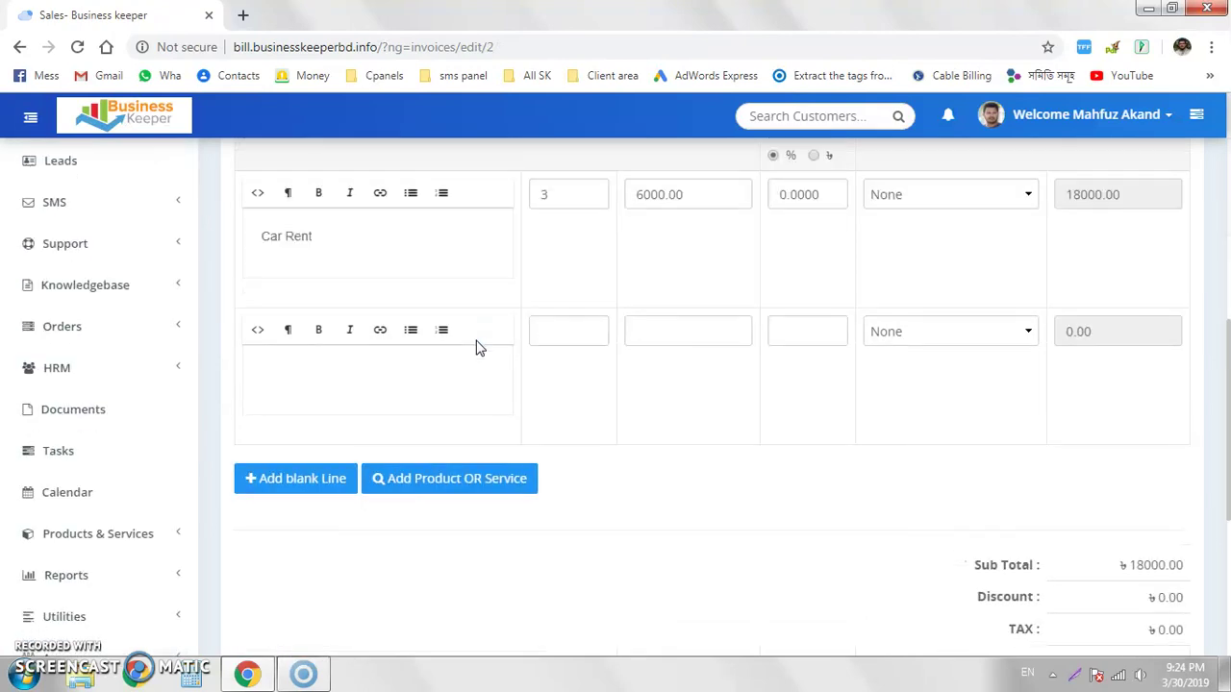
{"action": "scroll", "coordinate": [487, 388], "scroll_direction": "up", "scroll_amount": 1}
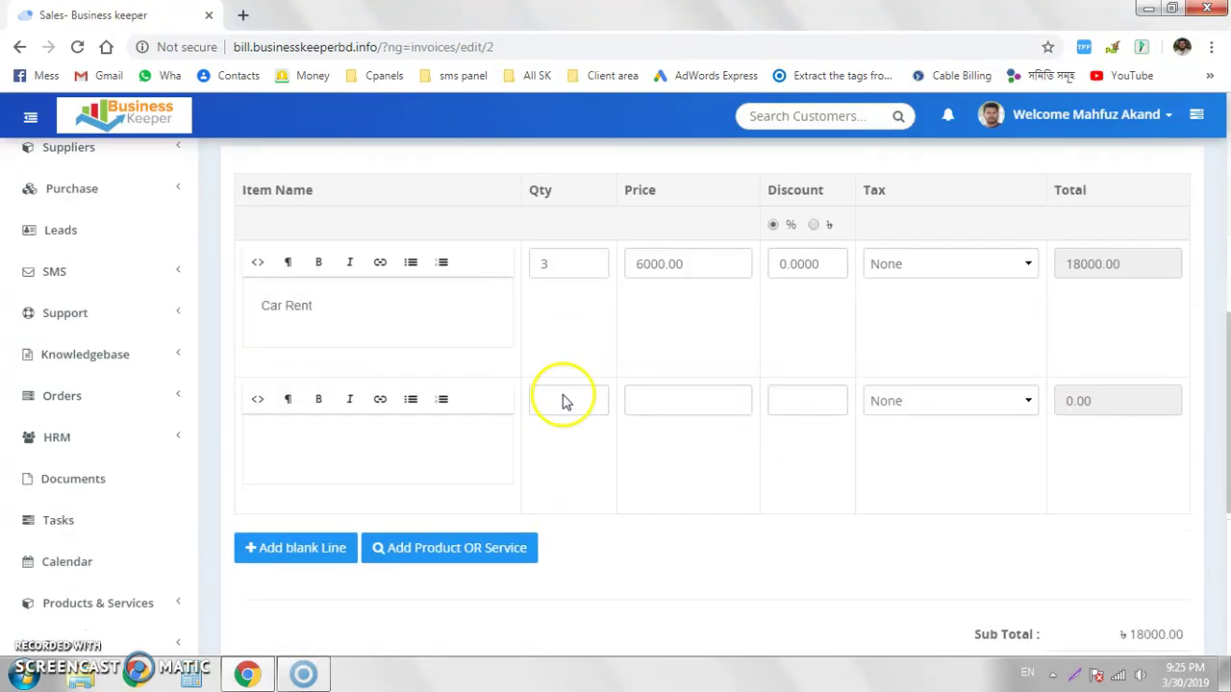
{"action": "left_click", "coordinate": [645, 285]}
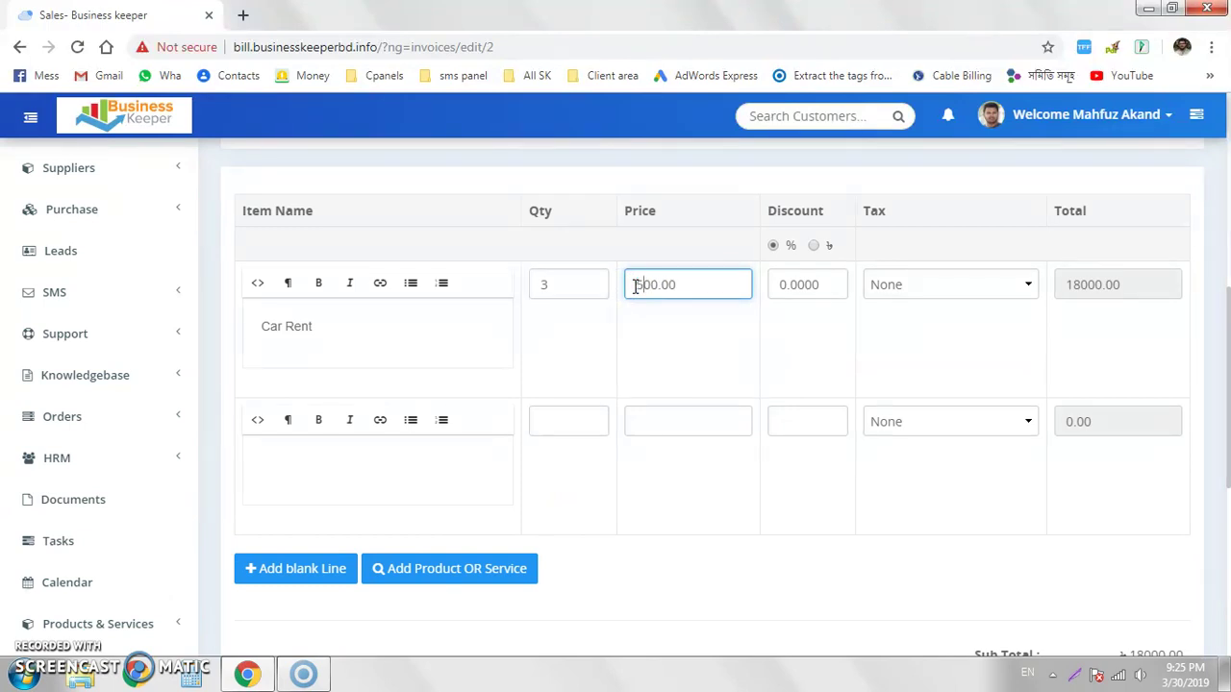
{"action": "left_click", "coordinate": [749, 575]}
{"action": "scroll", "coordinate": [695, 541], "scroll_direction": "down", "scroll_amount": 4}
{"action": "scroll", "coordinate": [1049, 503], "scroll_direction": "up", "scroll_amount": 8}
{"action": "left_click", "coordinate": [1188, 225]}
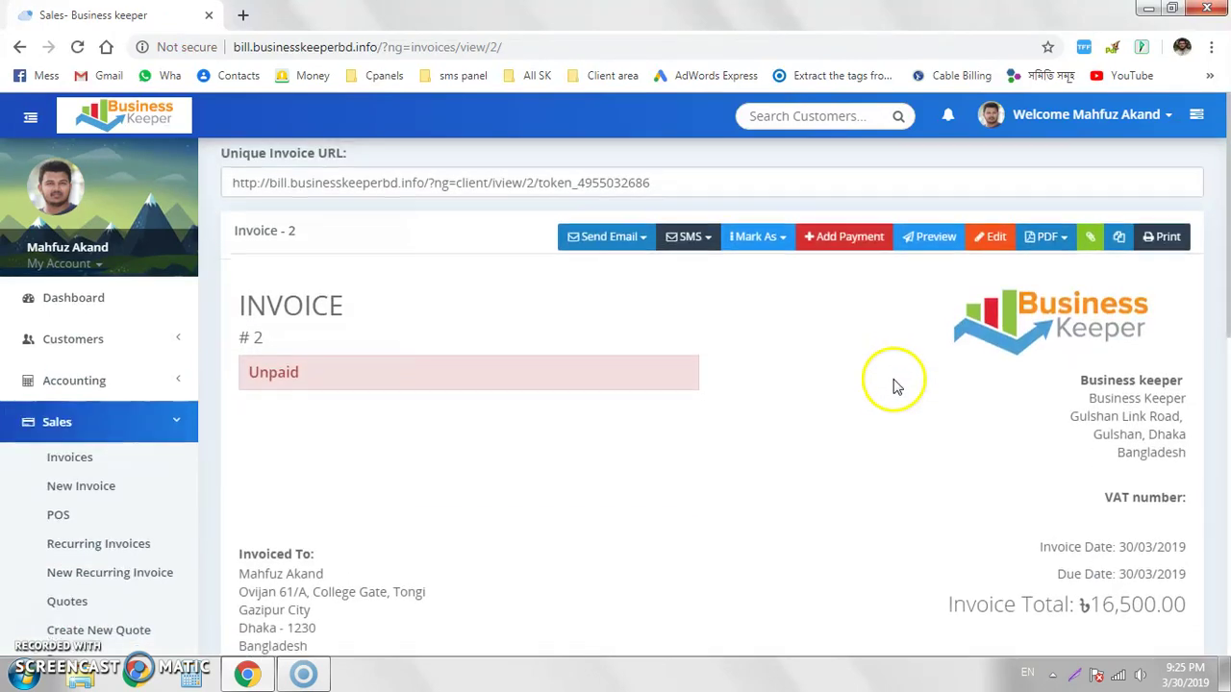
{"action": "scroll", "coordinate": [894, 385], "scroll_direction": "down", "scroll_amount": 1}
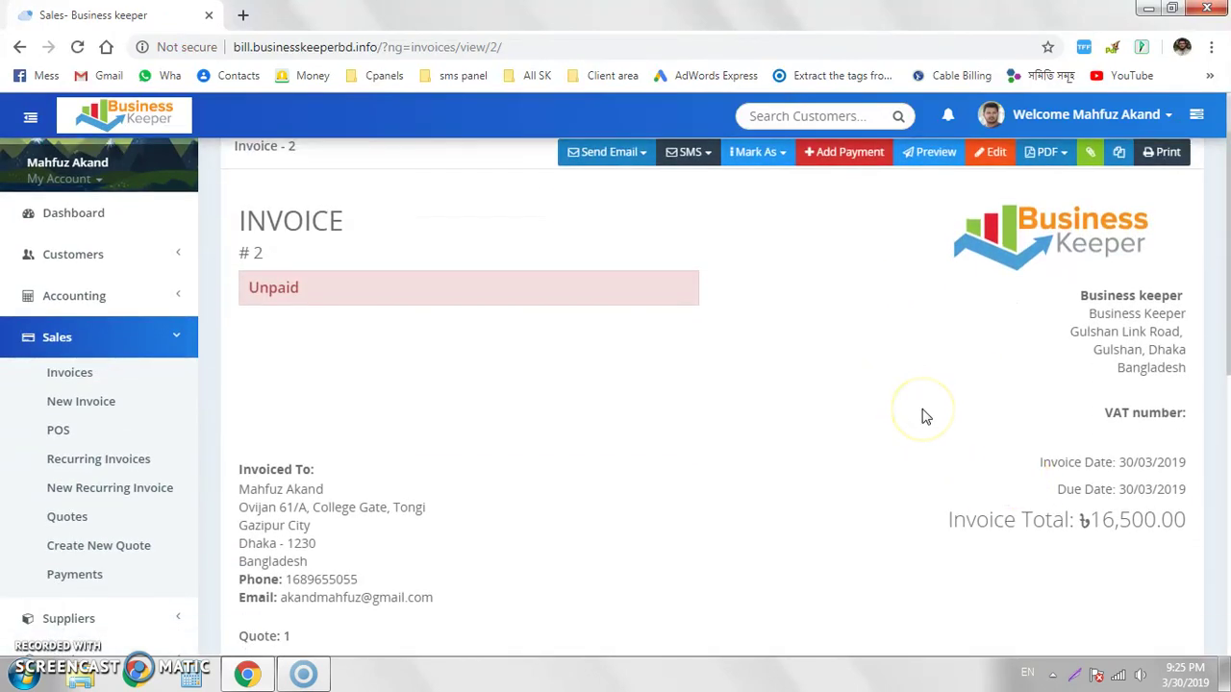
{"action": "scroll", "coordinate": [925, 417], "scroll_direction": "up", "scroll_amount": 1}
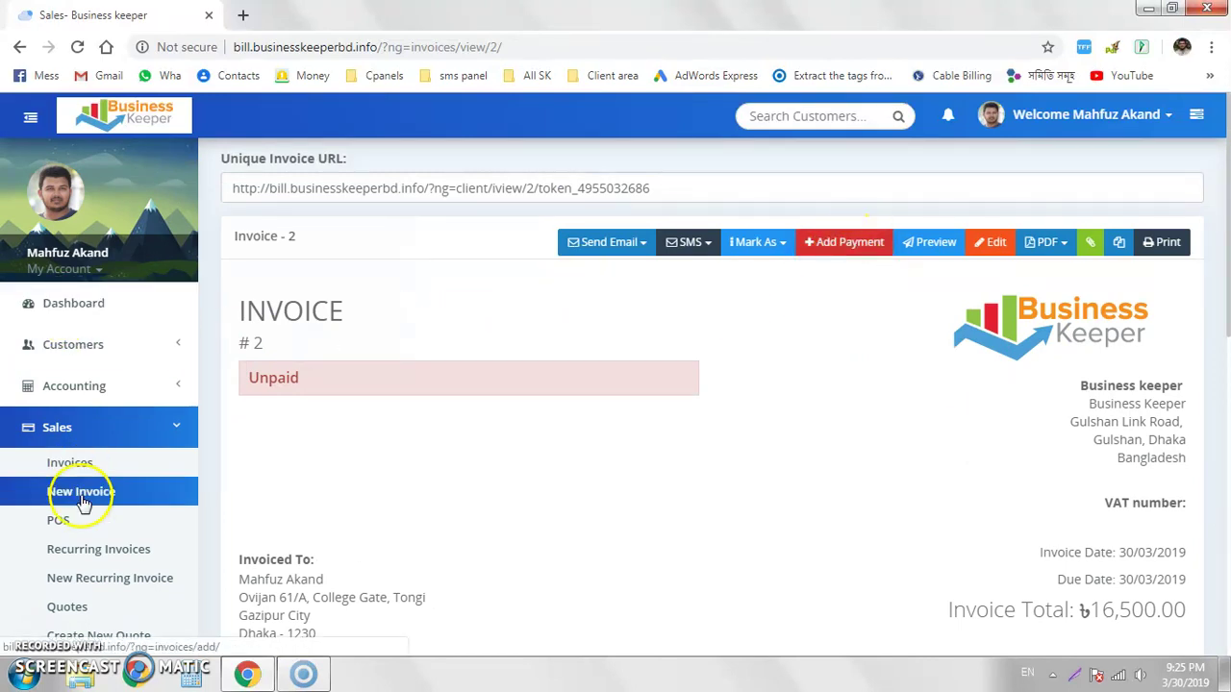
Open the list of sales invoices and compare the paid, unpaid and partially paid amounts with the invoice statuses.
{"action": "left_click", "coordinate": [72, 462]}
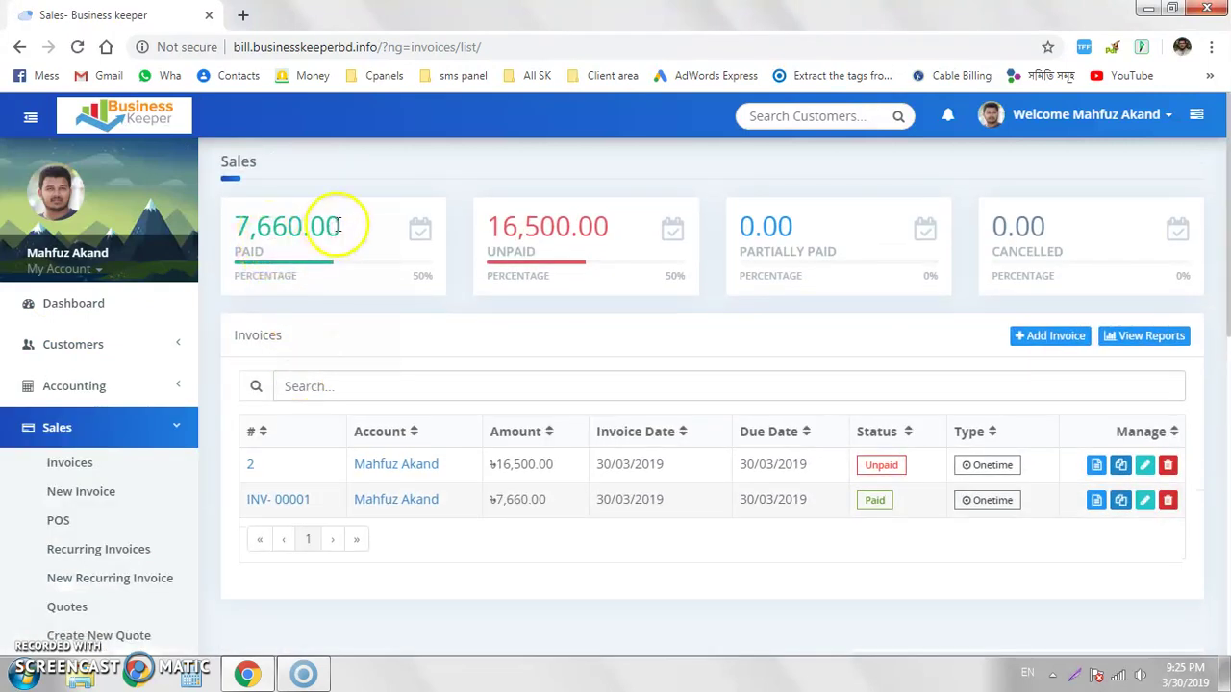
{"action": "left_click_drag", "start_coordinate": [592, 217], "coordinate": [522, 285]}
{"action": "left_click", "coordinate": [541, 313]}
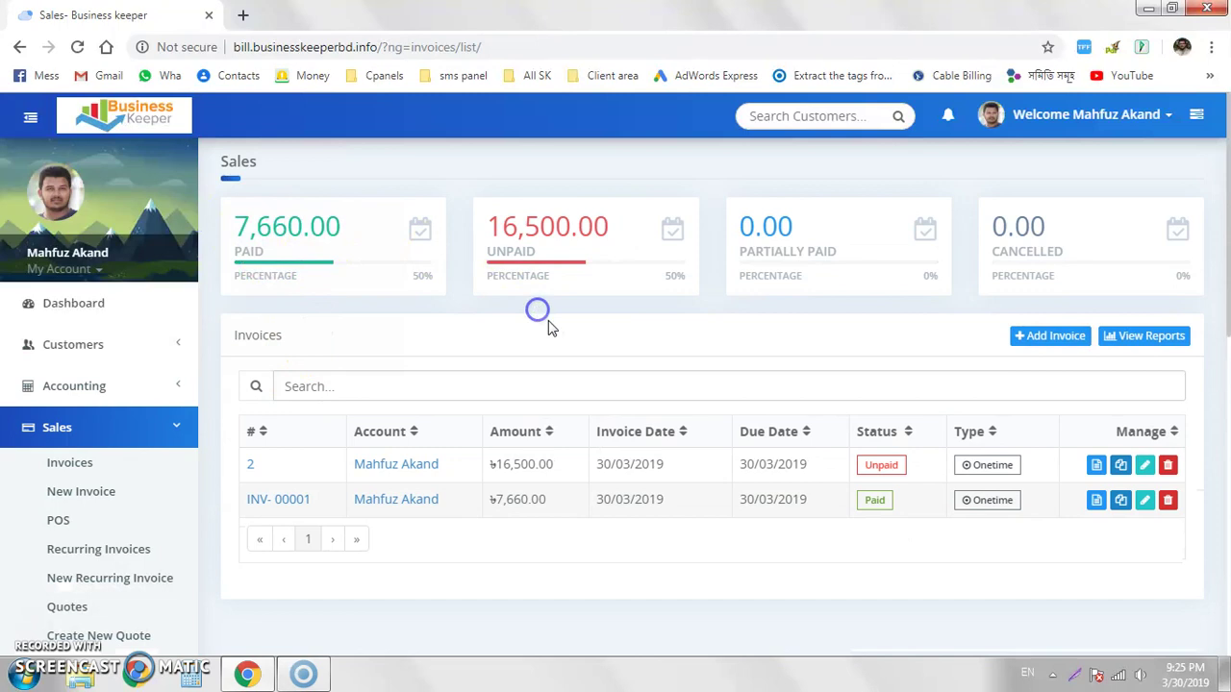
{"action": "left_click", "coordinate": [875, 495]}
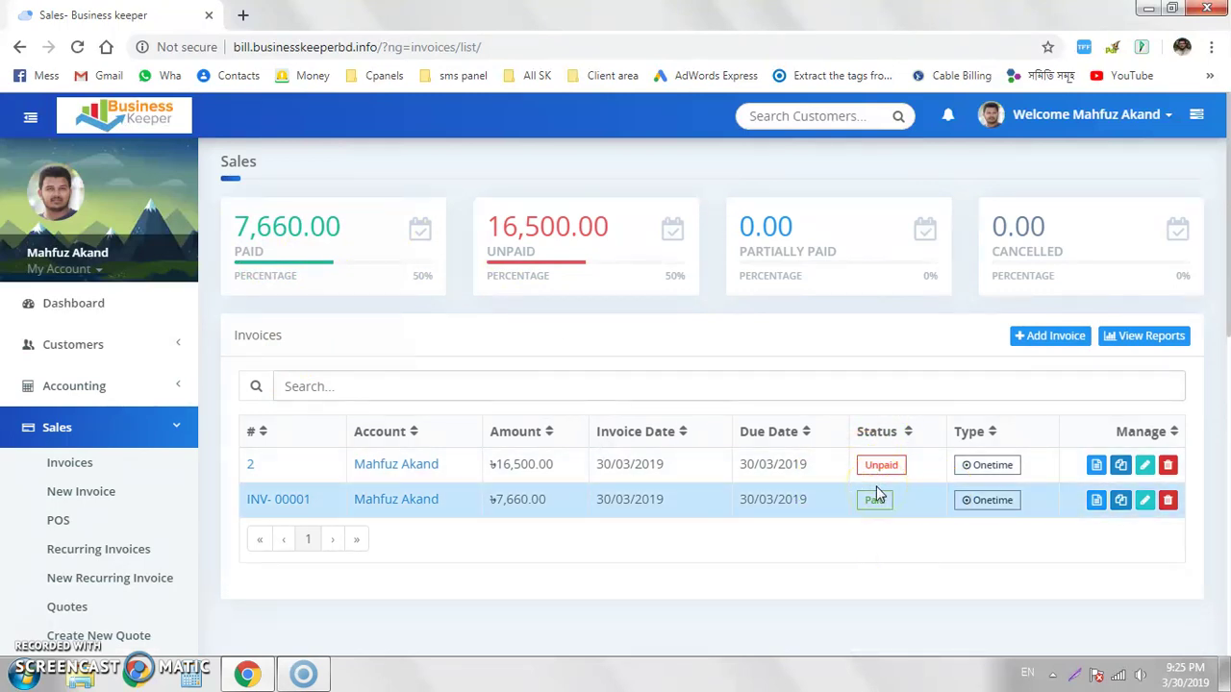
{"action": "left_click", "coordinate": [887, 220]}
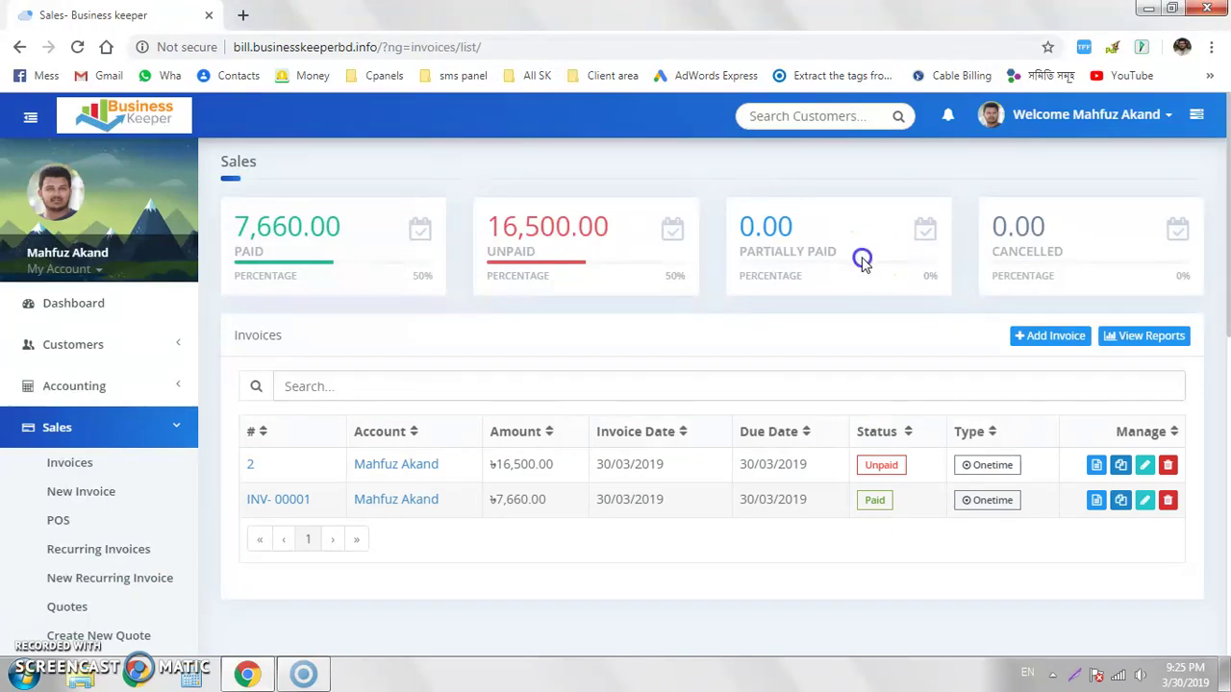
{"action": "left_click", "coordinate": [899, 325]}
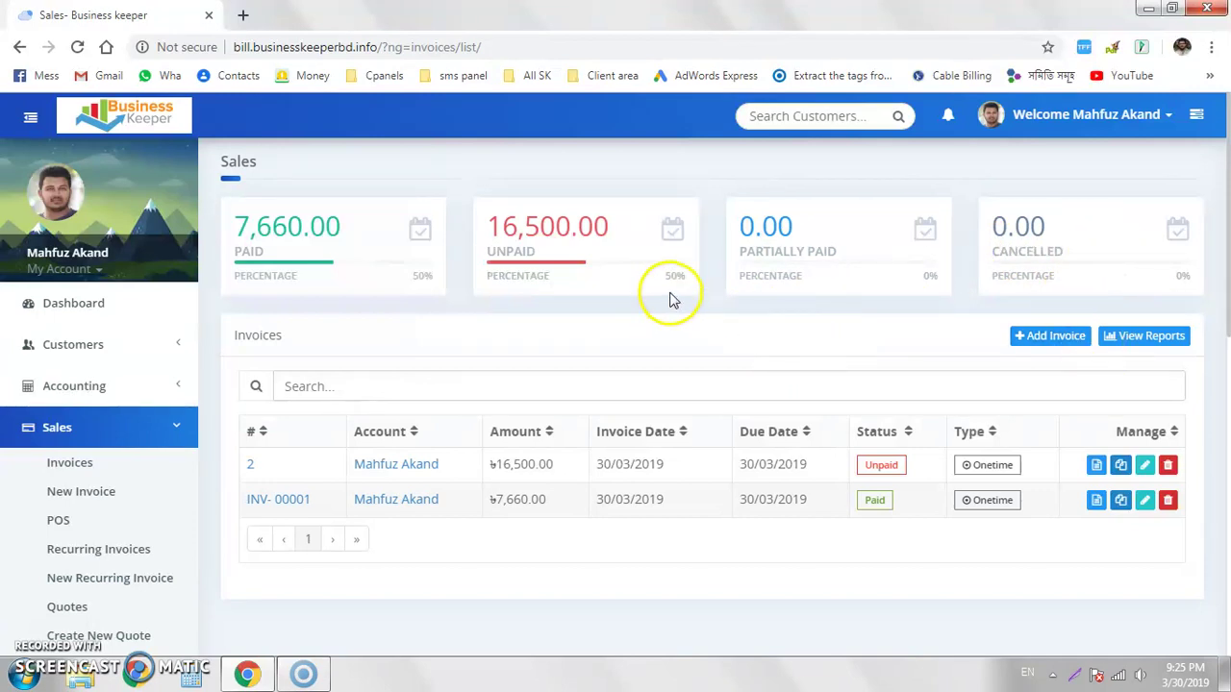
Browse the options of the Suppliers, Purchase, SMS and HRM modules and view the list of employees.
{"action": "scroll", "coordinate": [670, 297], "scroll_direction": "down", "scroll_amount": 2}
{"action": "scroll", "coordinate": [581, 462], "scroll_direction": "down", "scroll_amount": 3}
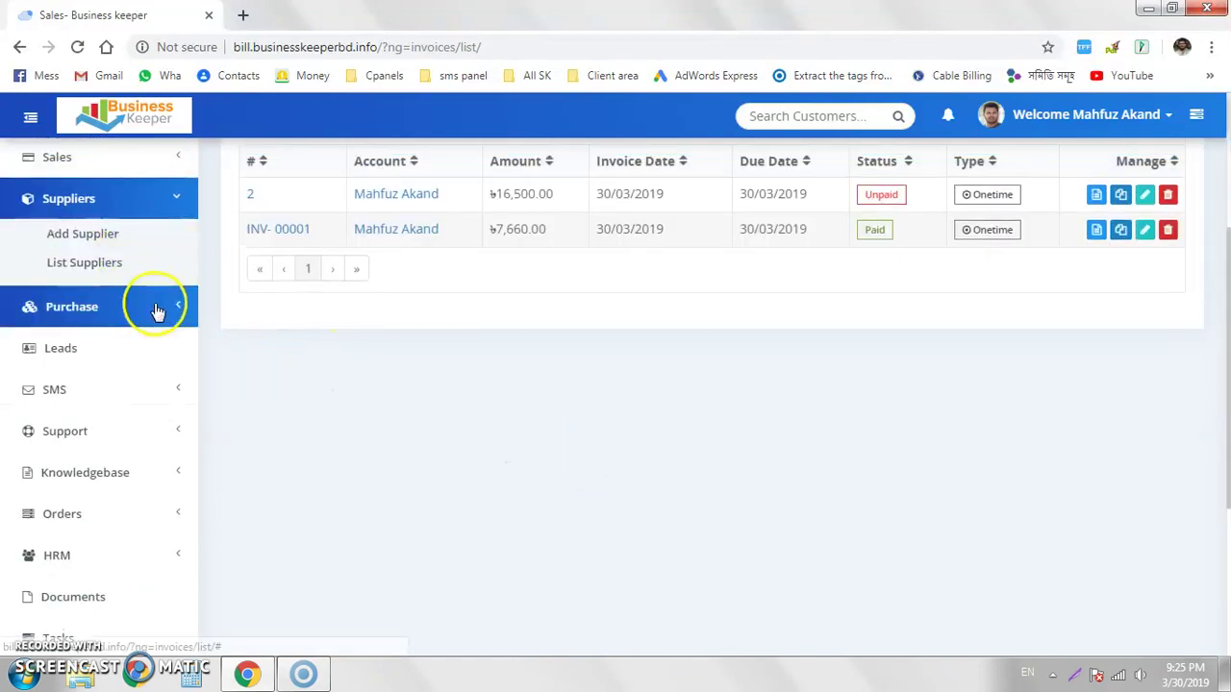
{"action": "left_click", "coordinate": [157, 305]}
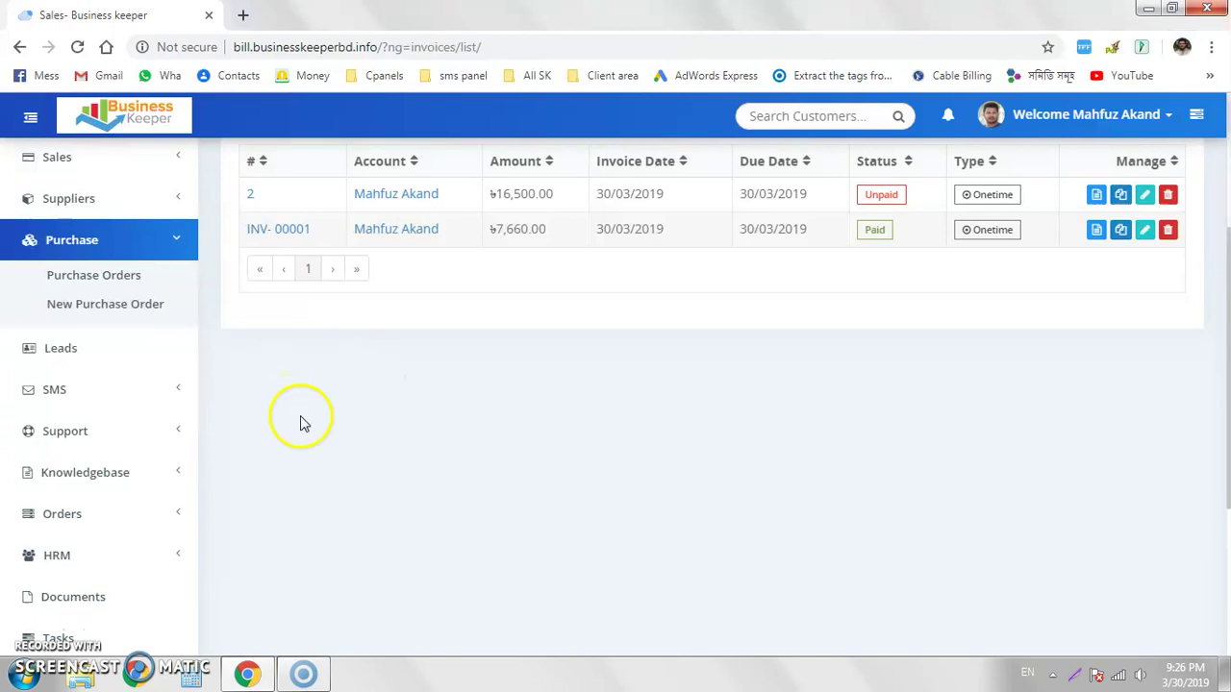
{"action": "scroll", "coordinate": [300, 425], "scroll_direction": "down", "scroll_amount": 1}
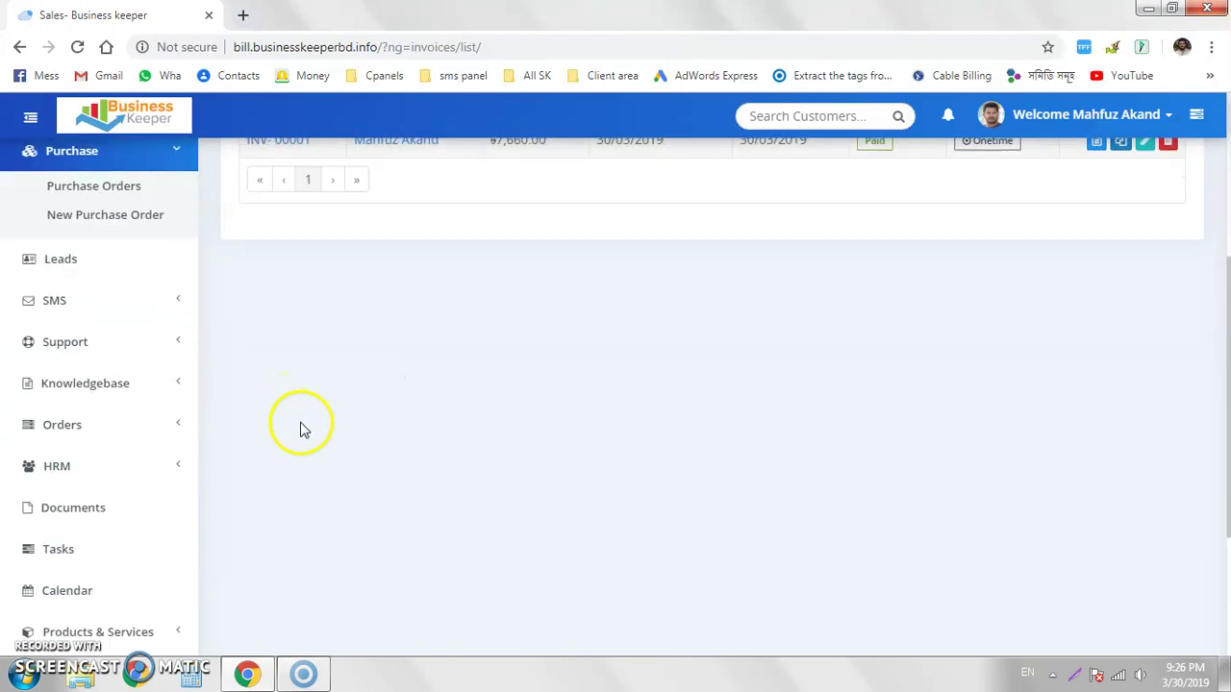
{"action": "left_click", "coordinate": [185, 306]}
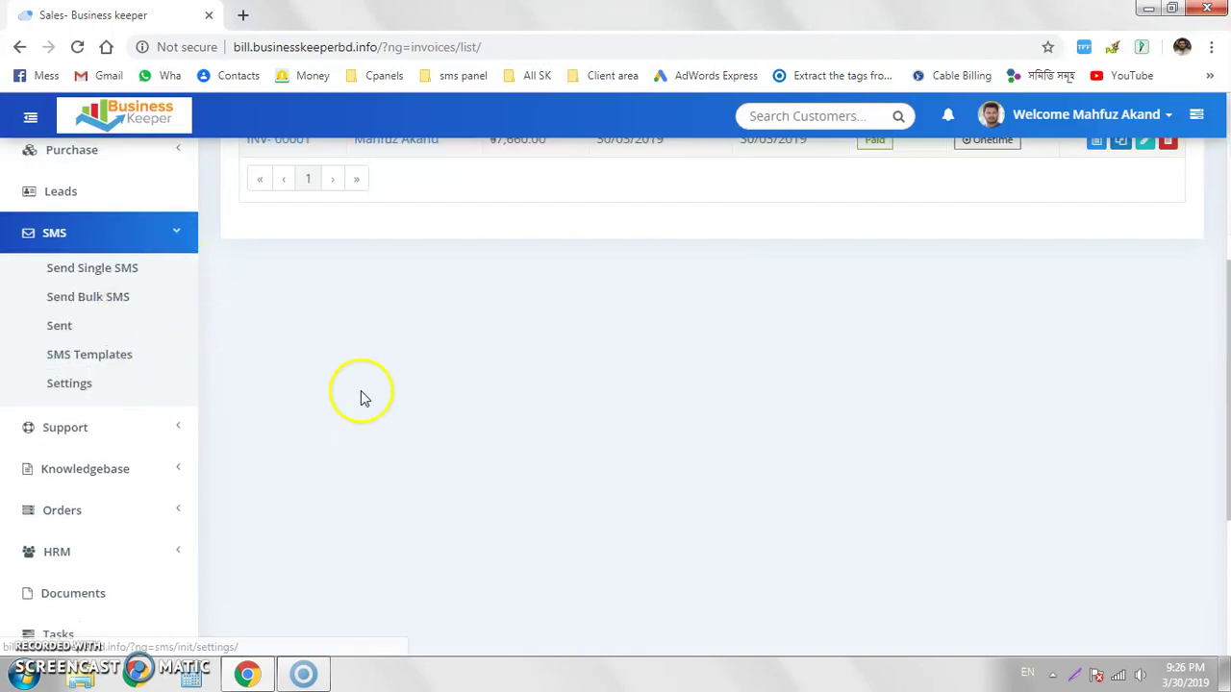
{"action": "scroll", "coordinate": [360, 394], "scroll_direction": "down", "scroll_amount": 1}
{"action": "scroll", "coordinate": [212, 409], "scroll_direction": "down", "scroll_amount": 1}
{"action": "left_click", "coordinate": [148, 377]}
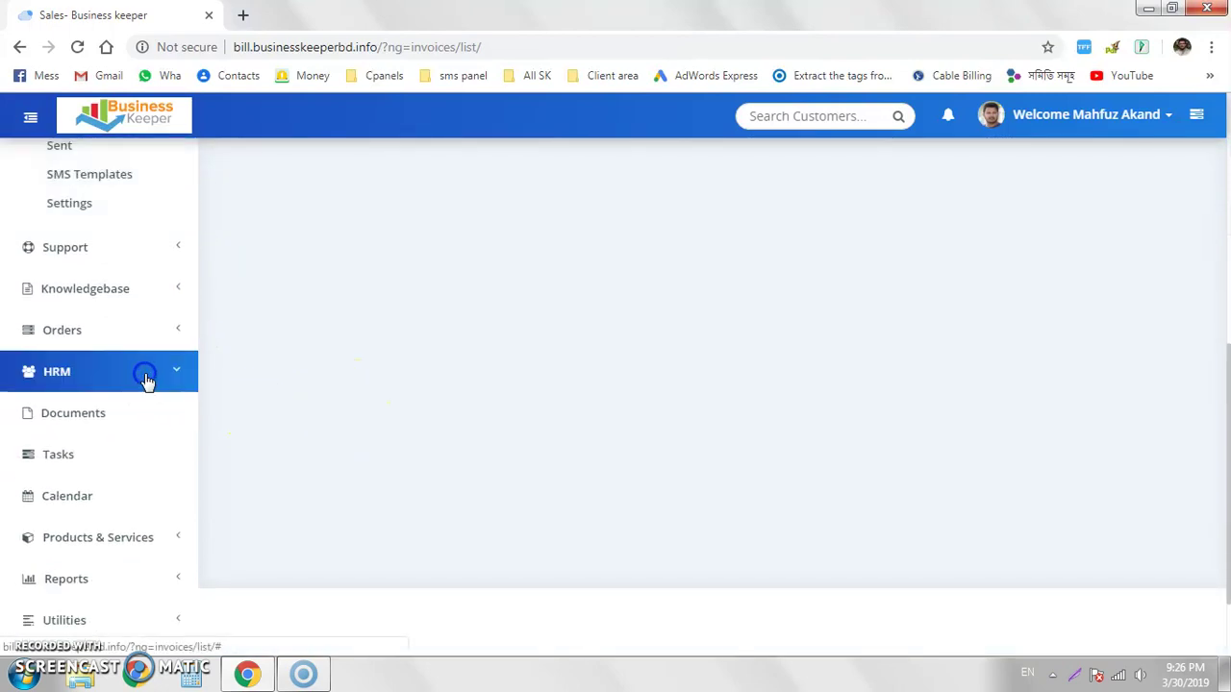
{"action": "left_click", "coordinate": [80, 256]}
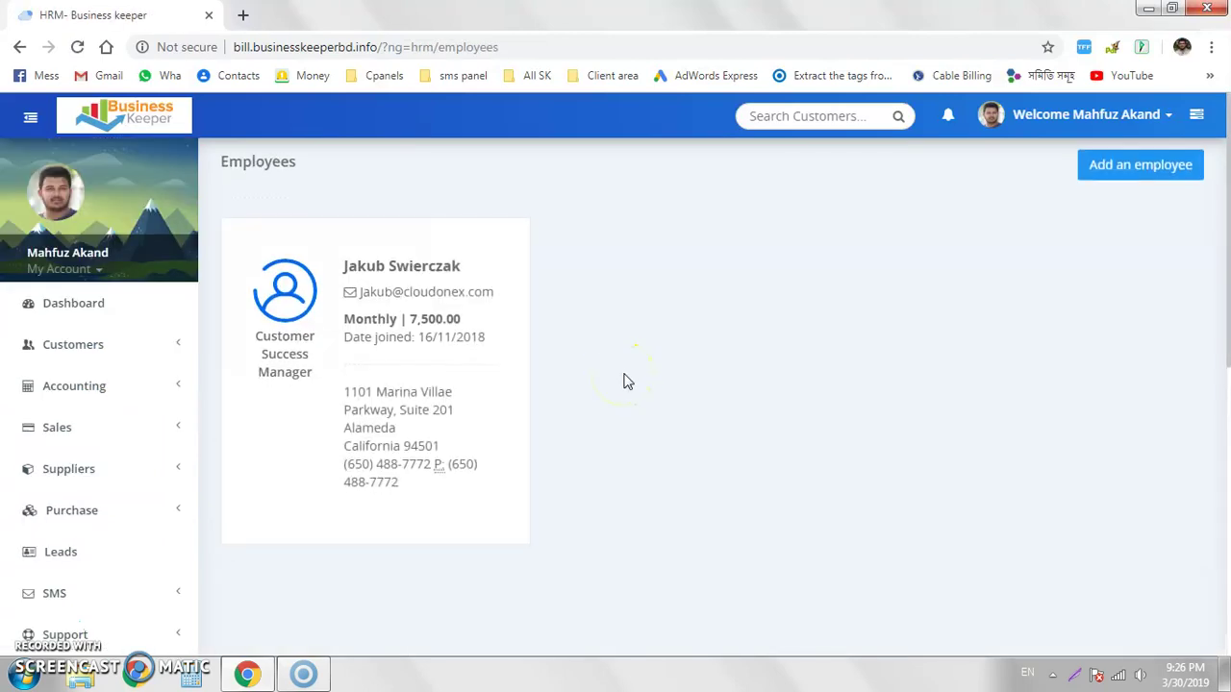
{"action": "scroll", "coordinate": [239, 433], "scroll_direction": "down", "scroll_amount": 5}
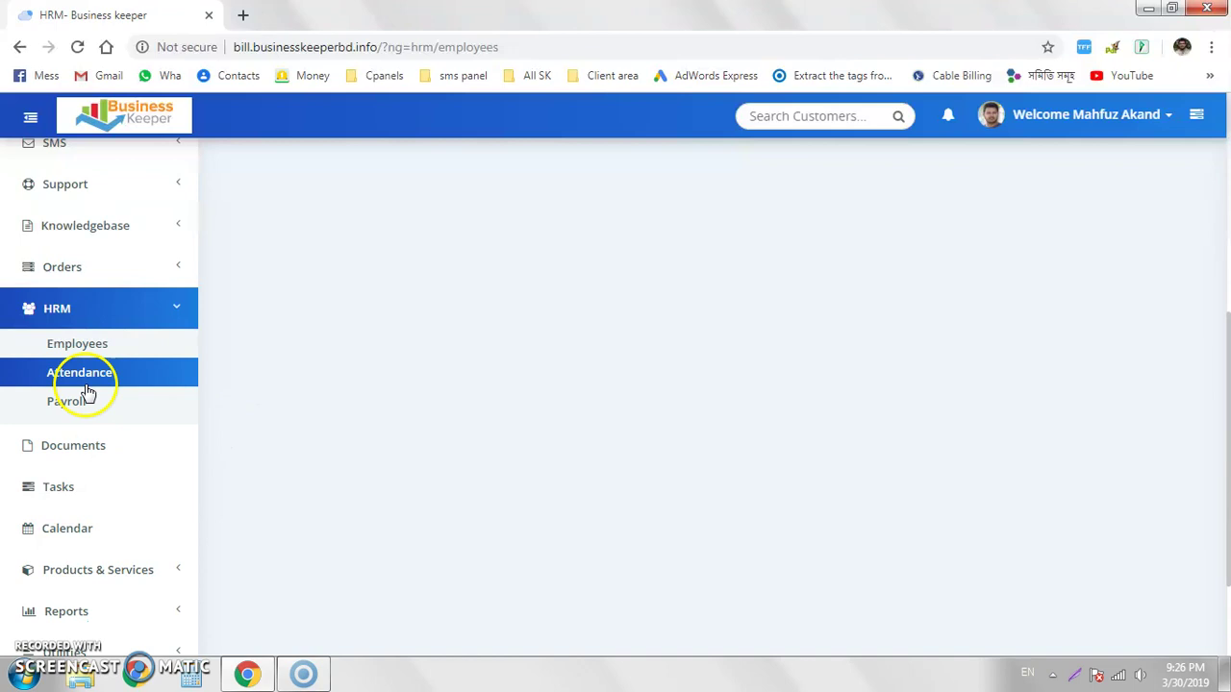
Open the calendar, start a new event and look over its name, date, time, color and description fields.
{"action": "scroll", "coordinate": [96, 447], "scroll_direction": "down", "scroll_amount": 2}
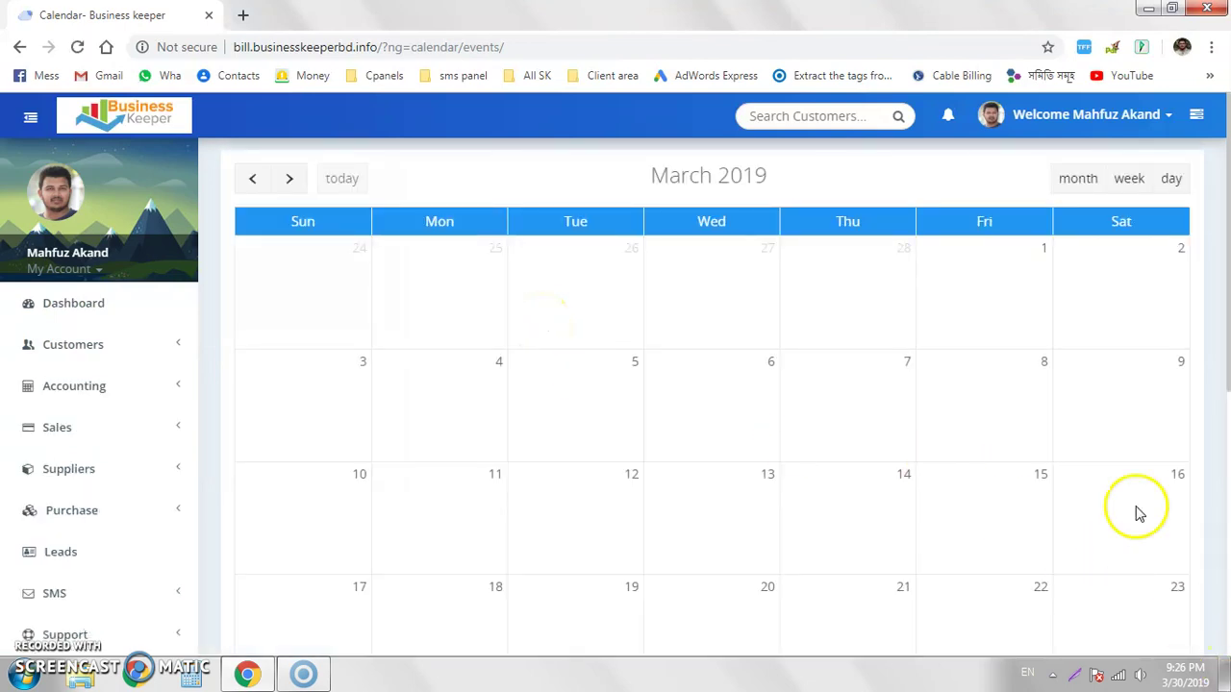
{"action": "scroll", "coordinate": [1134, 514], "scroll_direction": "down", "scroll_amount": 4}
{"action": "left_click", "coordinate": [1166, 579]}
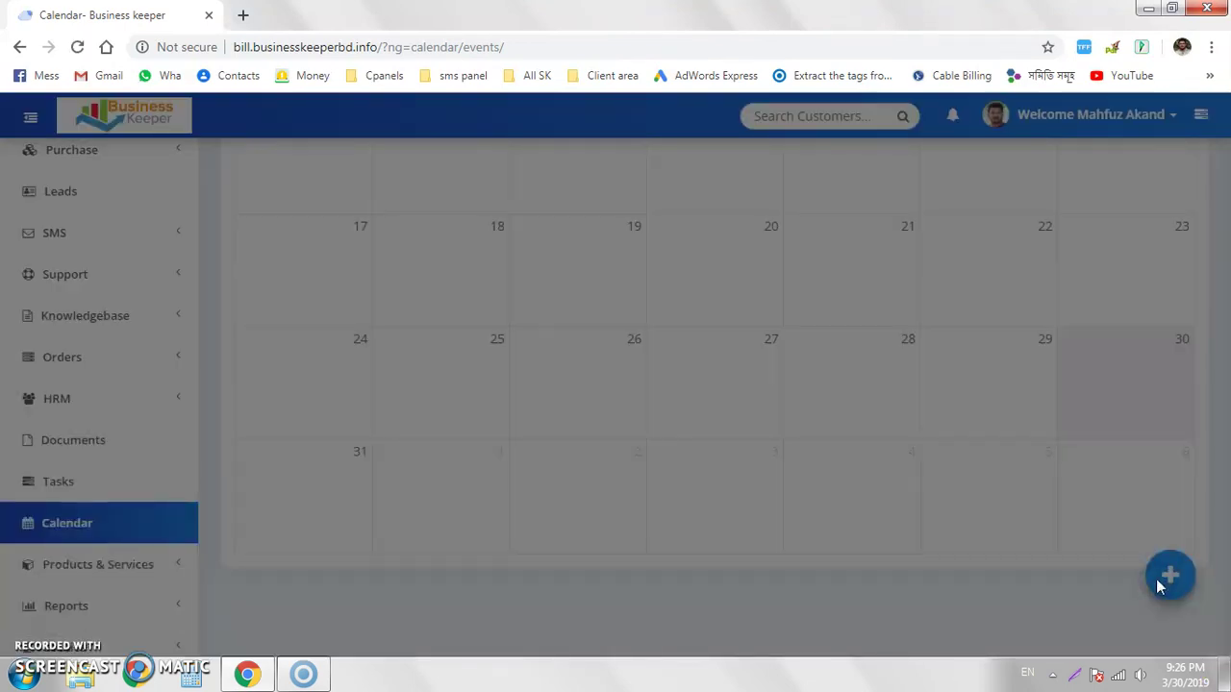
{"action": "scroll", "coordinate": [353, 202], "scroll_direction": "up", "scroll_amount": 2}
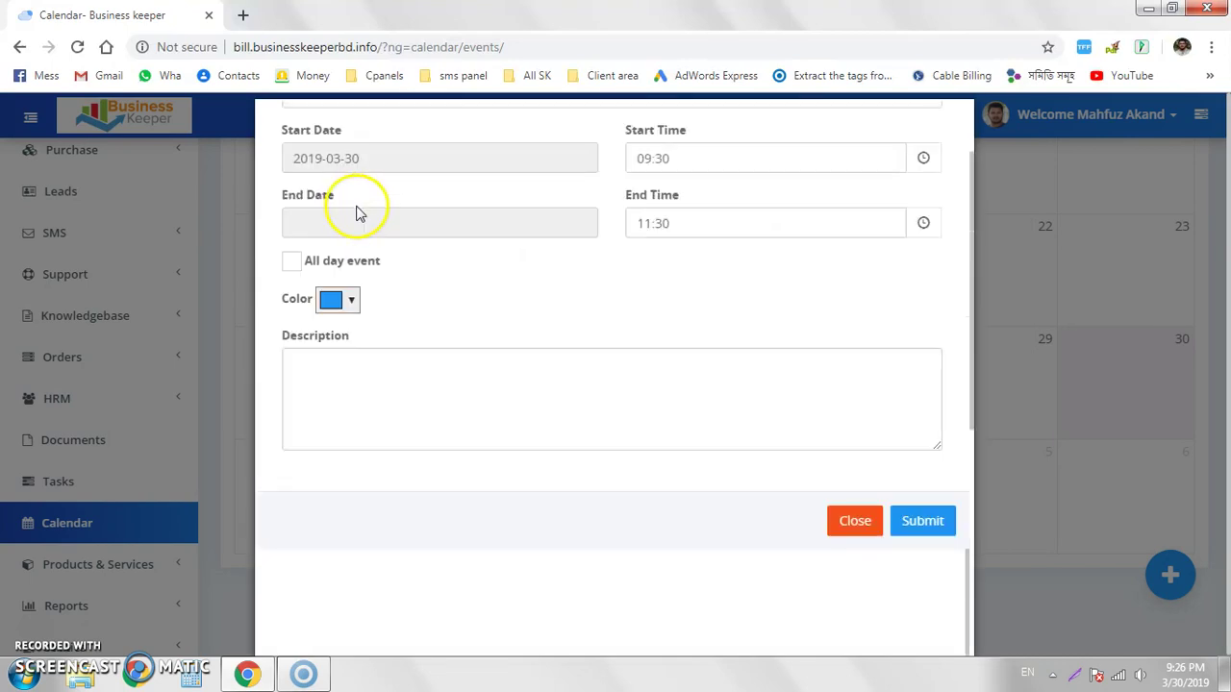
{"action": "scroll", "coordinate": [374, 206], "scroll_direction": "up", "scroll_amount": 2}
{"action": "left_click", "coordinate": [330, 194]}
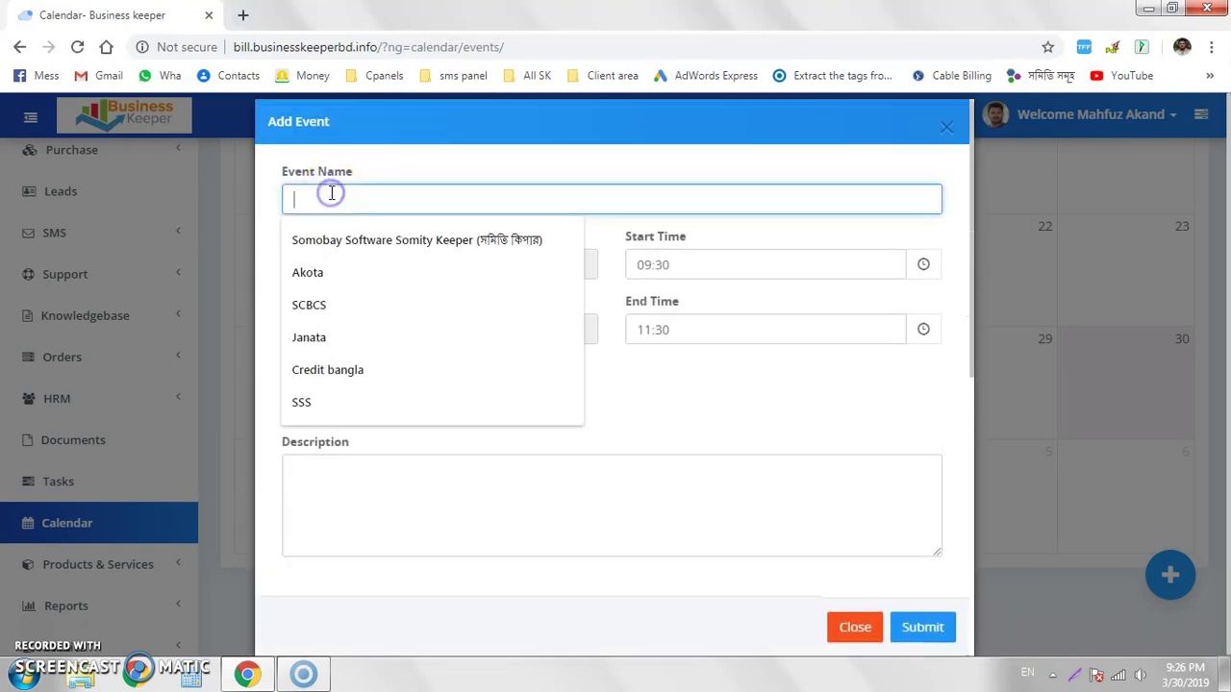
{"action": "left_click", "coordinate": [522, 159]}
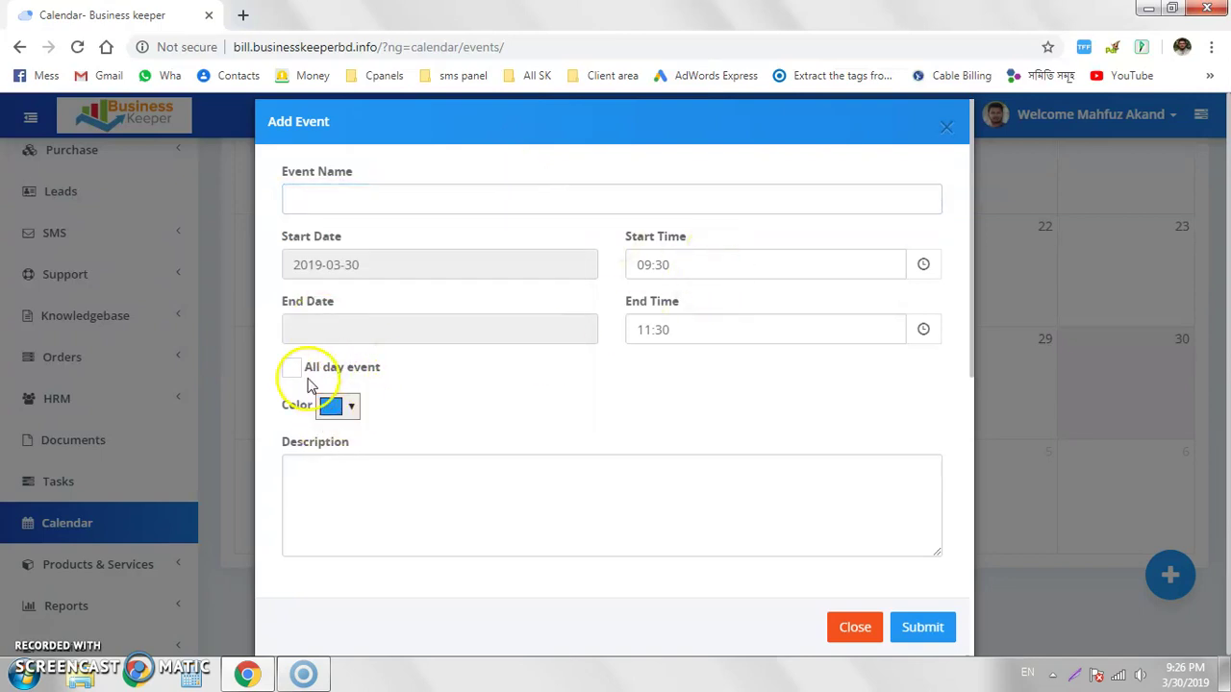
{"action": "left_click", "coordinate": [421, 489]}
{"action": "scroll", "coordinate": [846, 577], "scroll_direction": "down", "scroll_amount": 2}
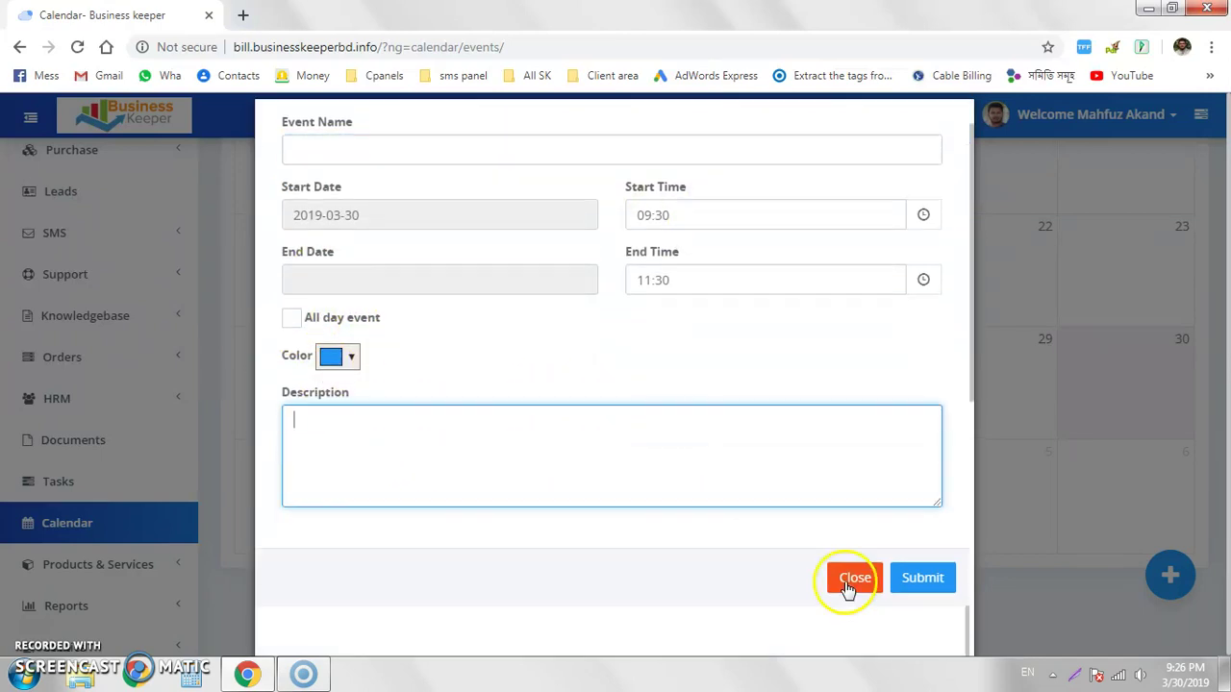
{"action": "scroll", "coordinate": [522, 385], "scroll_direction": "up", "scroll_amount": 2}
Try to add an all-day calendar event named "Payment of bank" starting 2019-03-30, with the description "AAAAAA".
{"action": "left_click", "coordinate": [382, 197]}
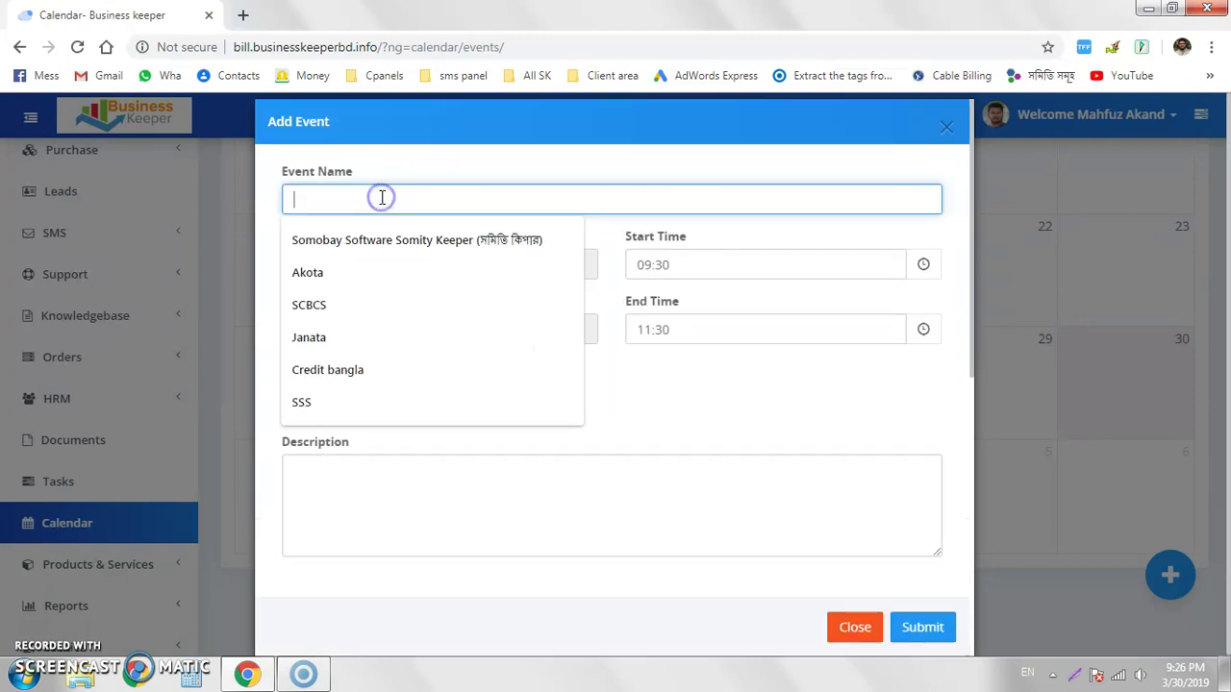
{"action": "type", "text": "Payment of bank"}
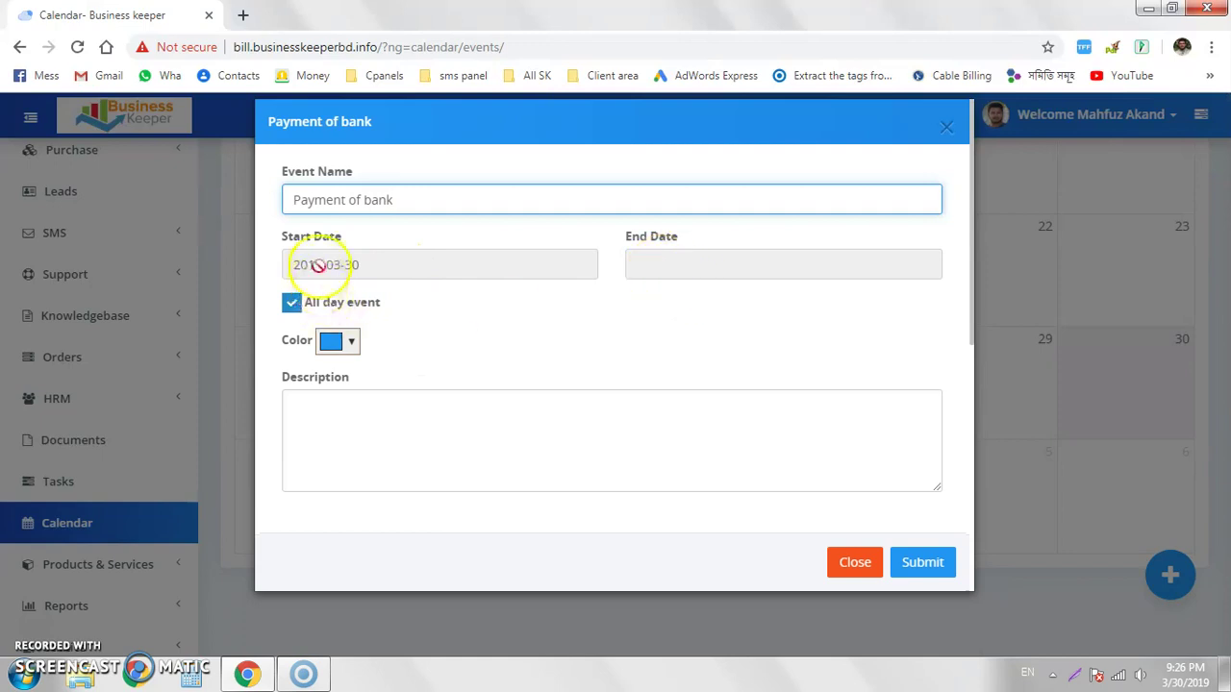
{"action": "left_click", "coordinate": [339, 410]}
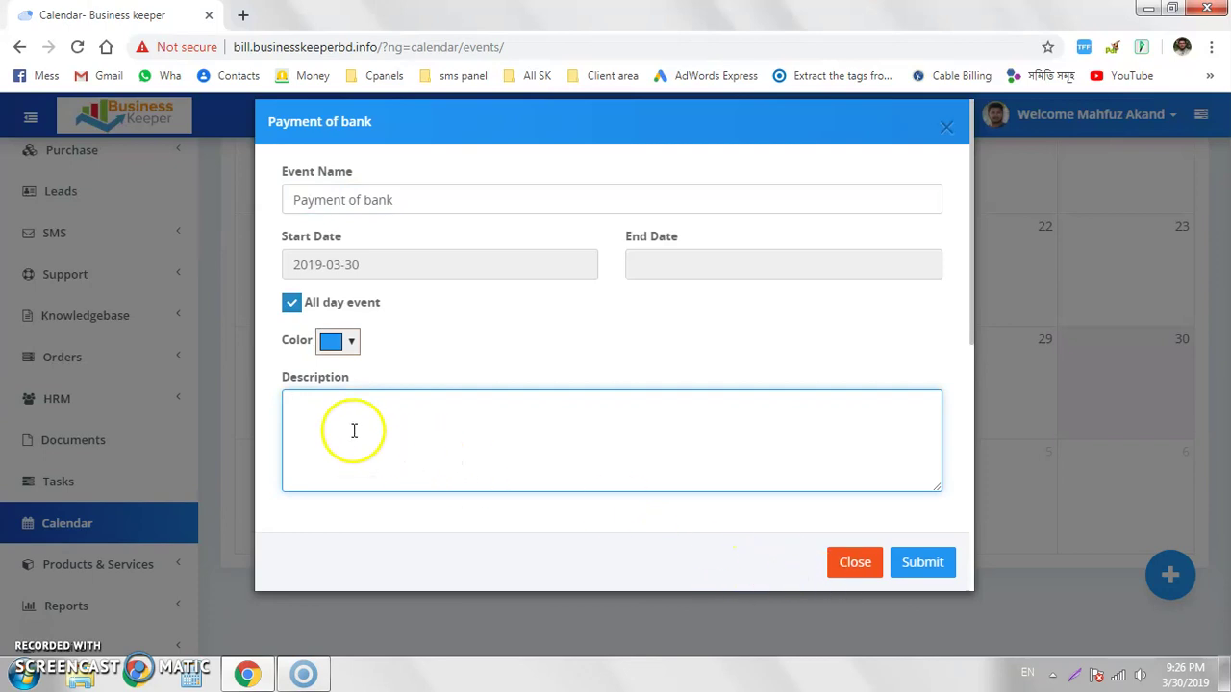
{"action": "type", "text": "AAAAAAA"}
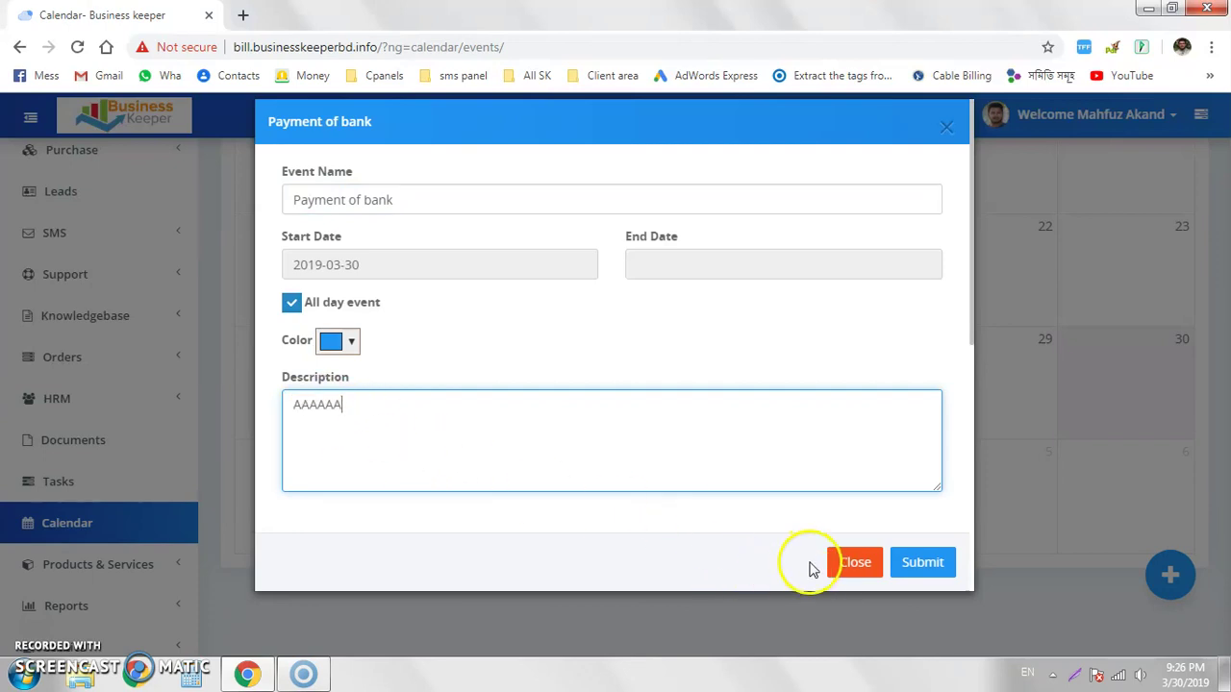
{"action": "left_click", "coordinate": [921, 563]}
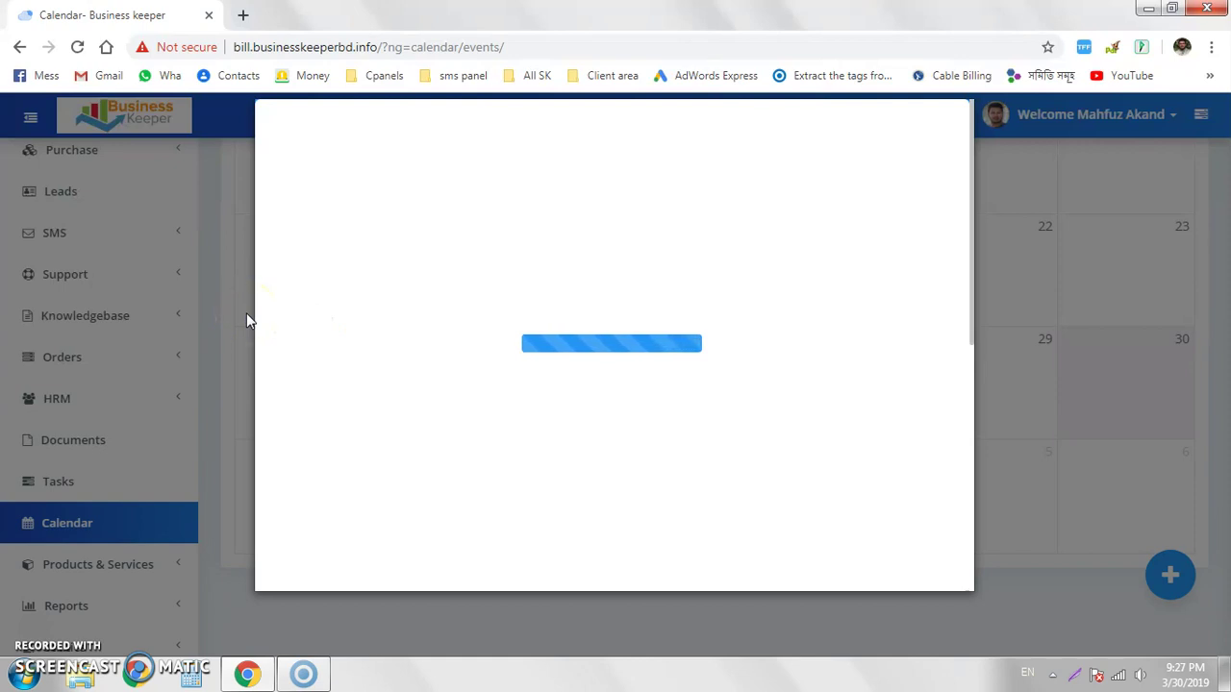
{"action": "left_click", "coordinate": [283, 387]}
{"action": "left_click", "coordinate": [224, 398]}
{"action": "left_click", "coordinate": [261, 357]}
{"action": "left_click", "coordinate": [203, 370]}
{"action": "left_click", "coordinate": [226, 329]}
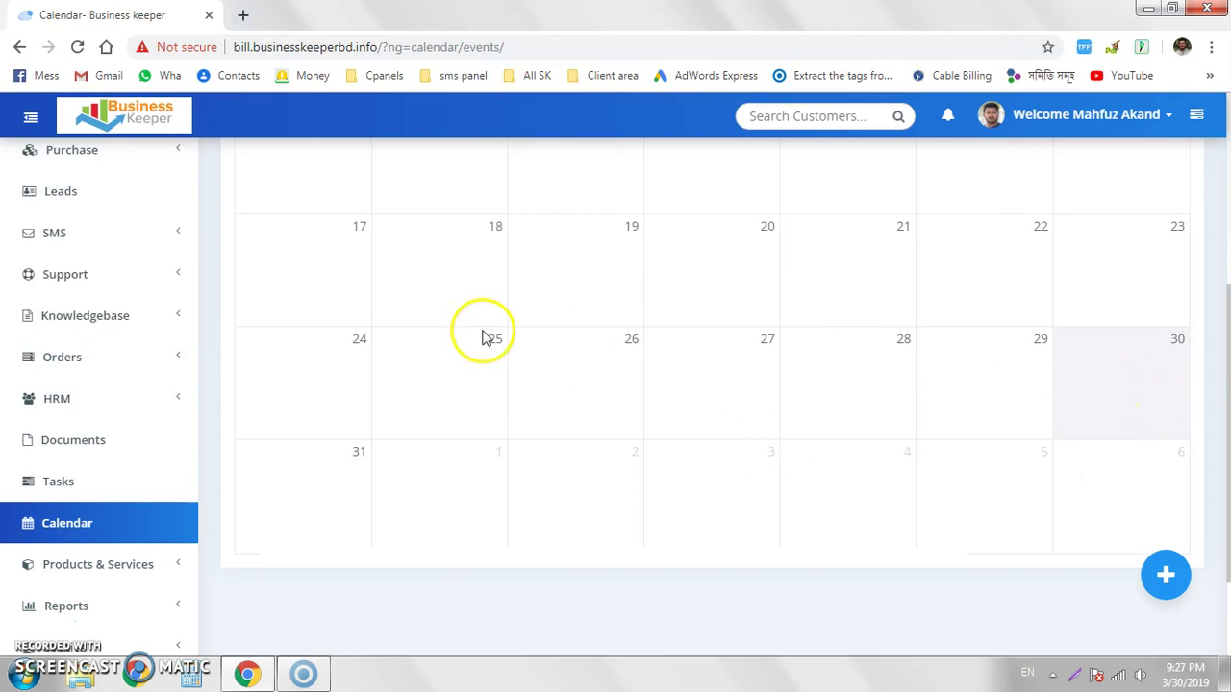
Open the Invoices report and check its customer filter and the total, paid and due amounts.
{"action": "scroll", "coordinate": [296, 363], "scroll_direction": "down", "scroll_amount": 2}
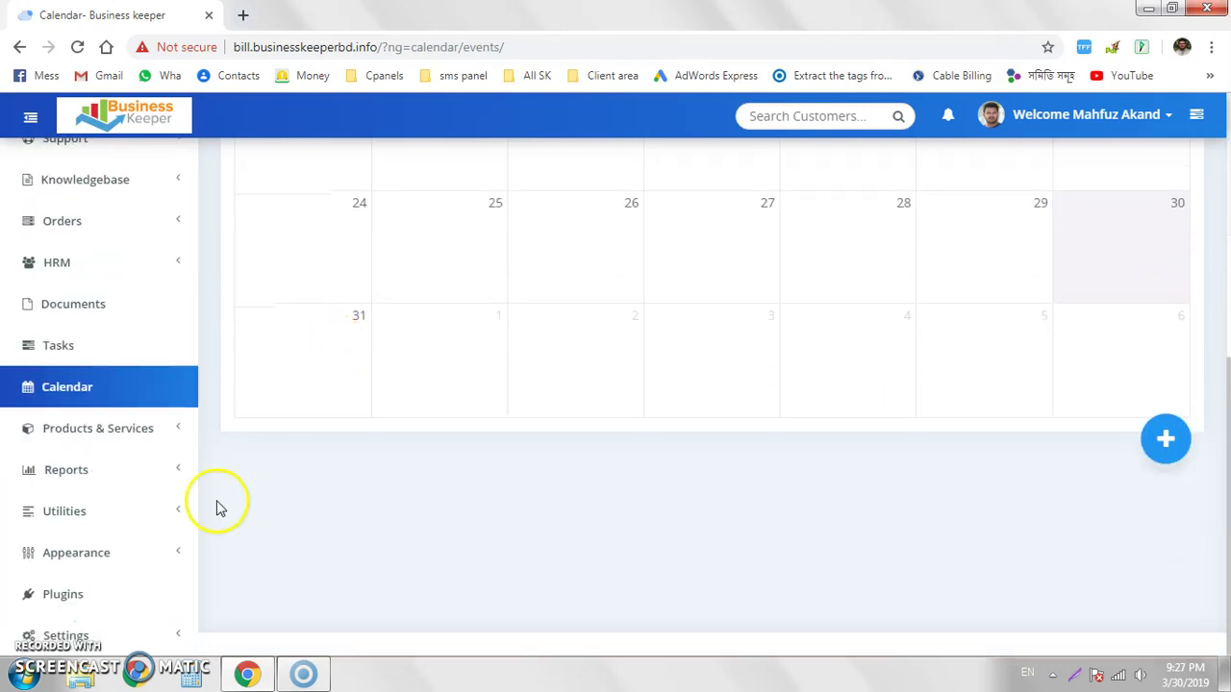
{"action": "left_click", "coordinate": [155, 471]}
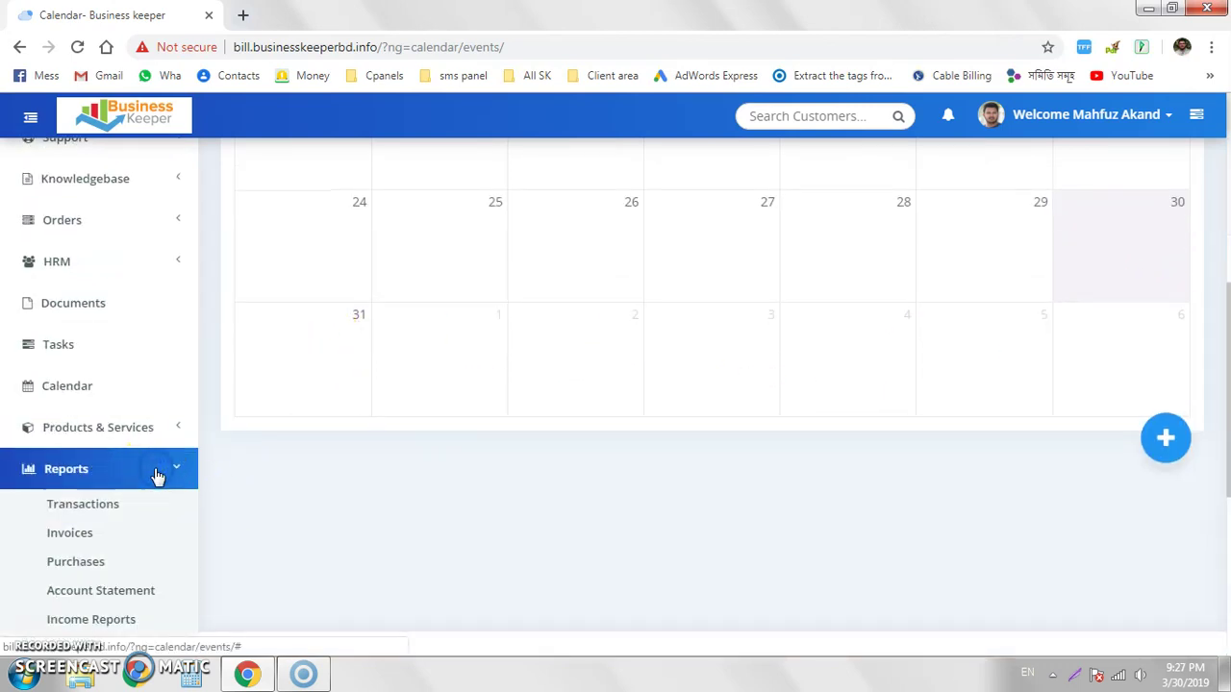
{"action": "scroll", "coordinate": [158, 472], "scroll_direction": "down", "scroll_amount": 3}
{"action": "left_click", "coordinate": [82, 356]}
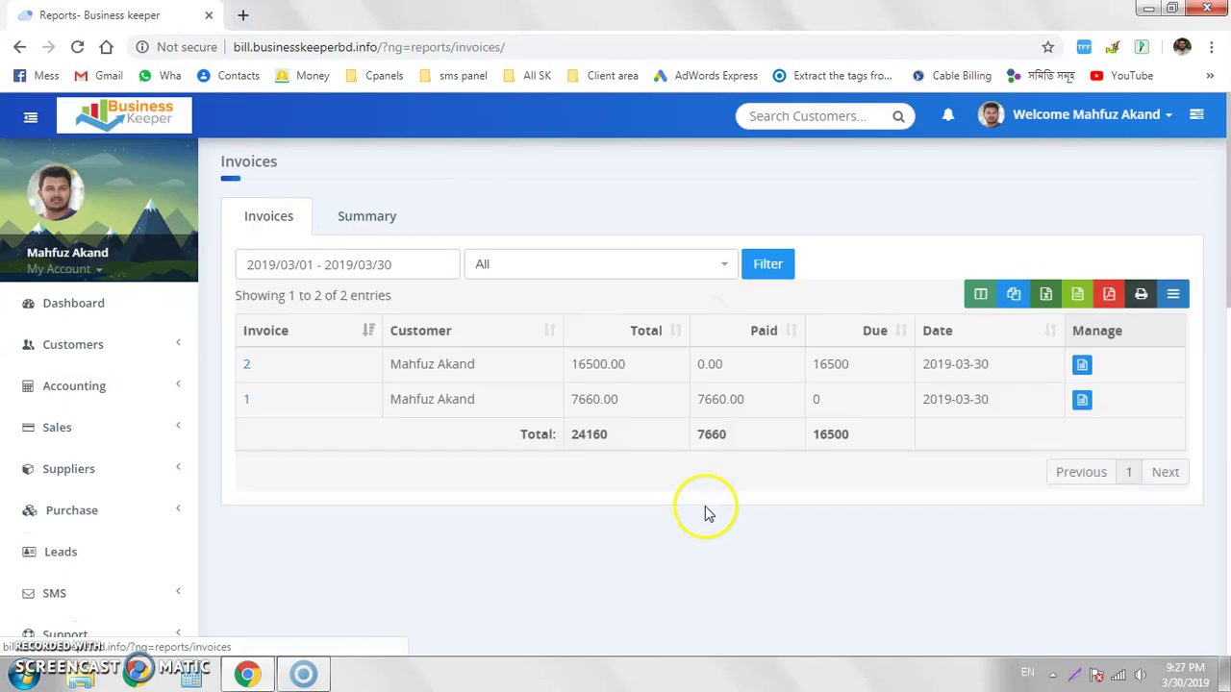
{"action": "left_click", "coordinate": [674, 269]}
{"action": "left_click", "coordinate": [674, 269]}
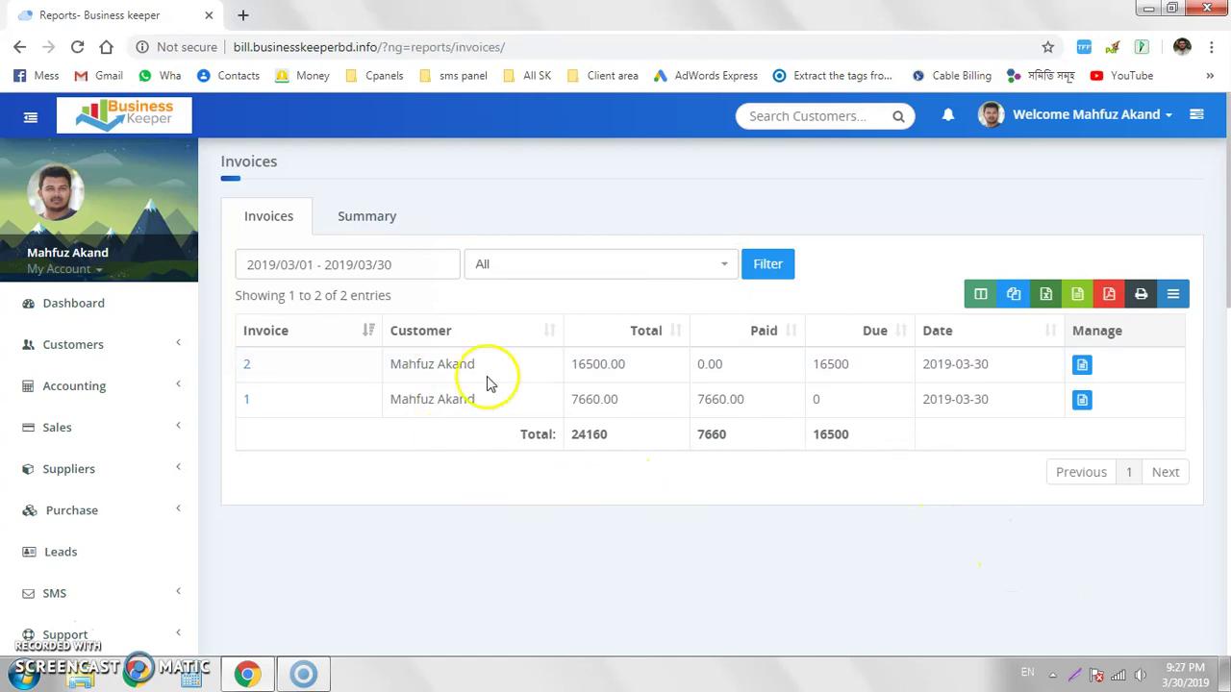
Open the summary of the Invoices report and look over its 12-month paid chart and totals.
{"action": "left_click", "coordinate": [356, 216]}
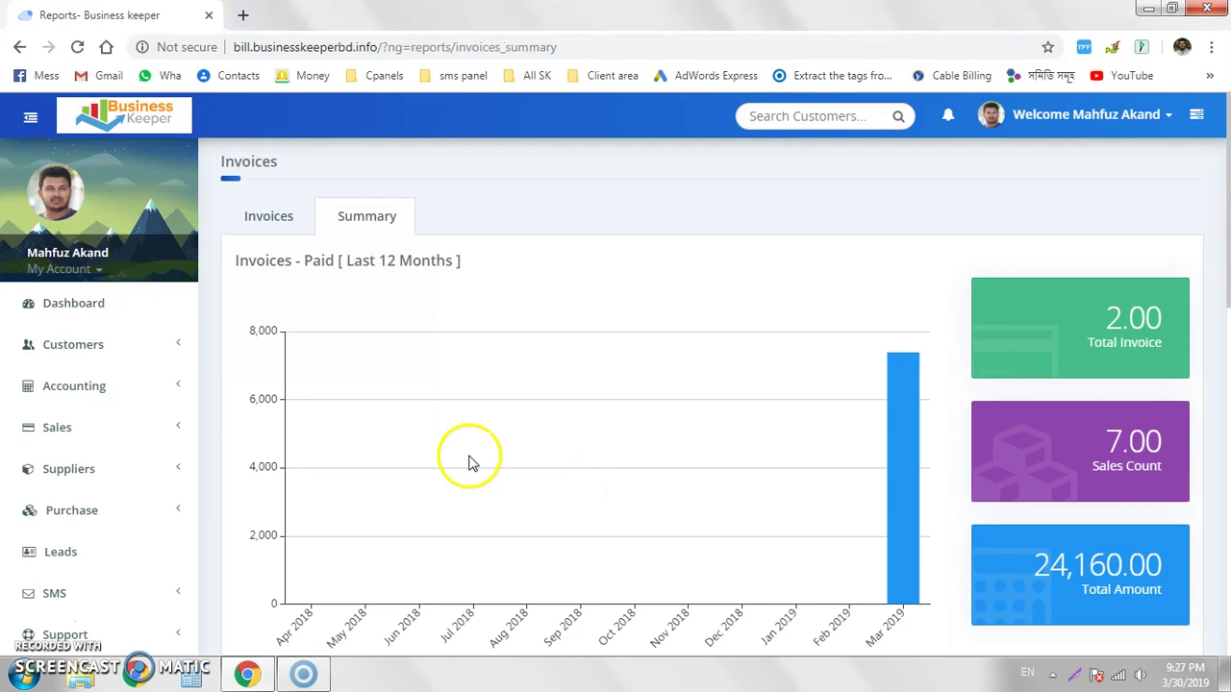
{"action": "scroll", "coordinate": [997, 241], "scroll_direction": "down", "scroll_amount": 10}
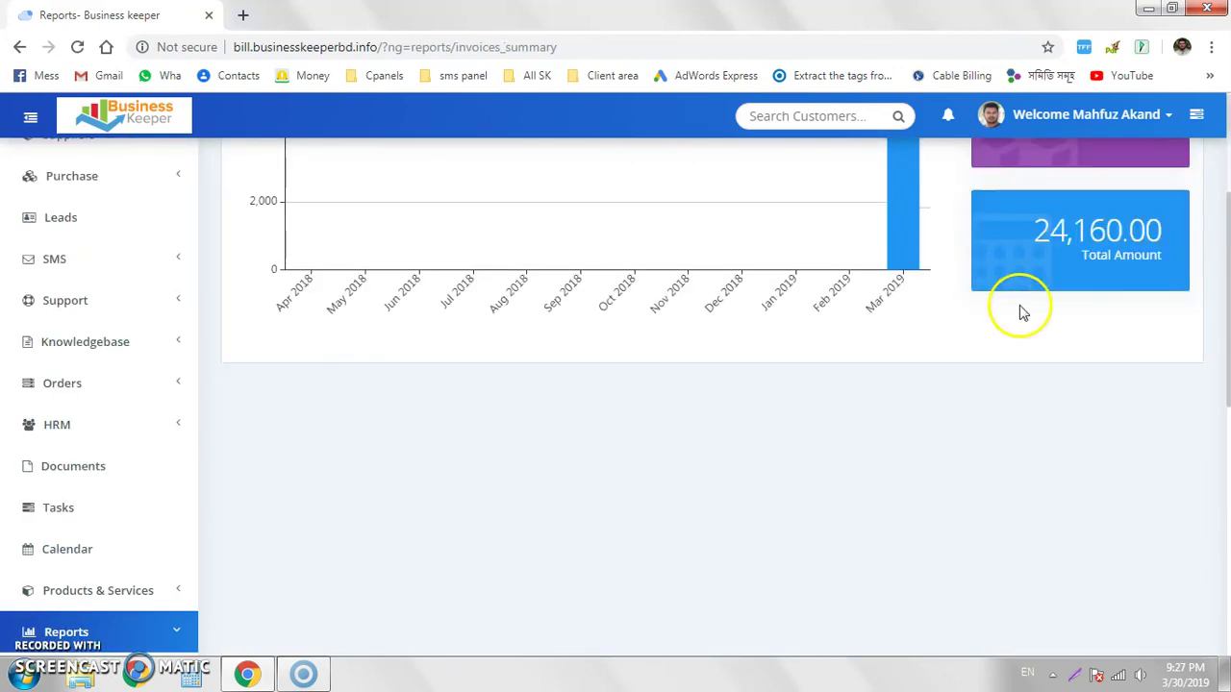
{"action": "scroll", "coordinate": [653, 453], "scroll_direction": "down", "scroll_amount": 3}
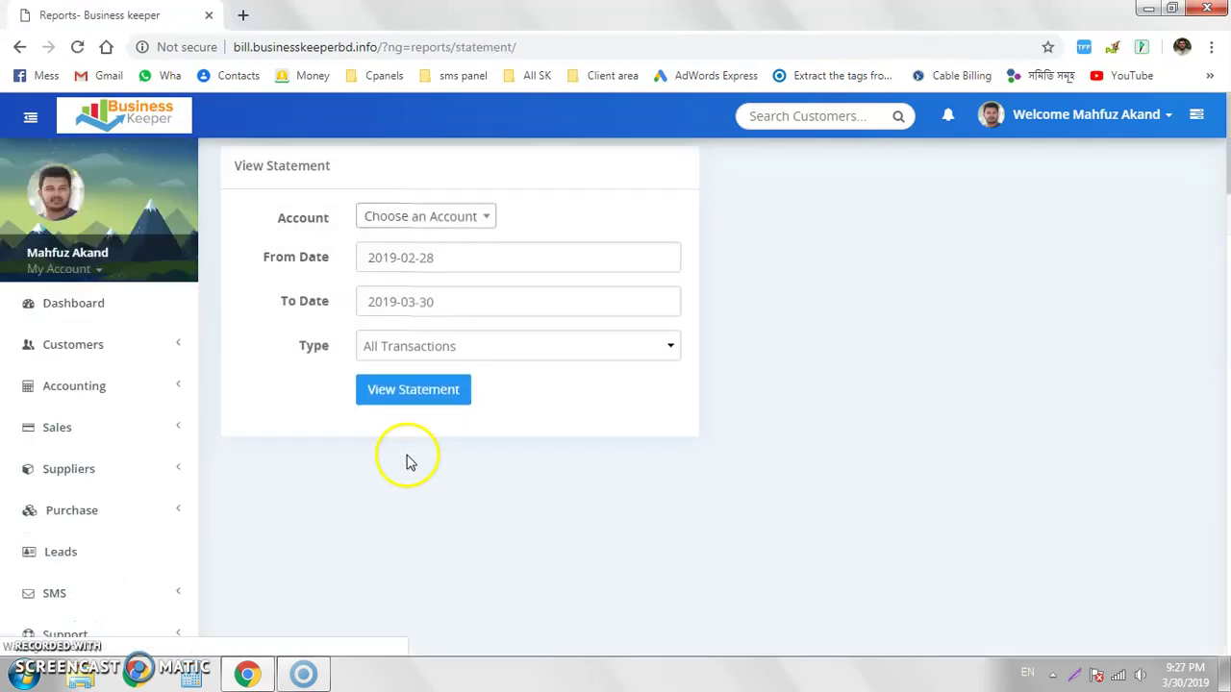
View the account statement for Cash in Hand from 2019-02-28 to 2019-03-30, covering all transactions, and look over its entries and export options.
{"action": "left_click", "coordinate": [409, 389]}
{"action": "left_click", "coordinate": [434, 220]}
{"action": "left_click", "coordinate": [426, 305]}
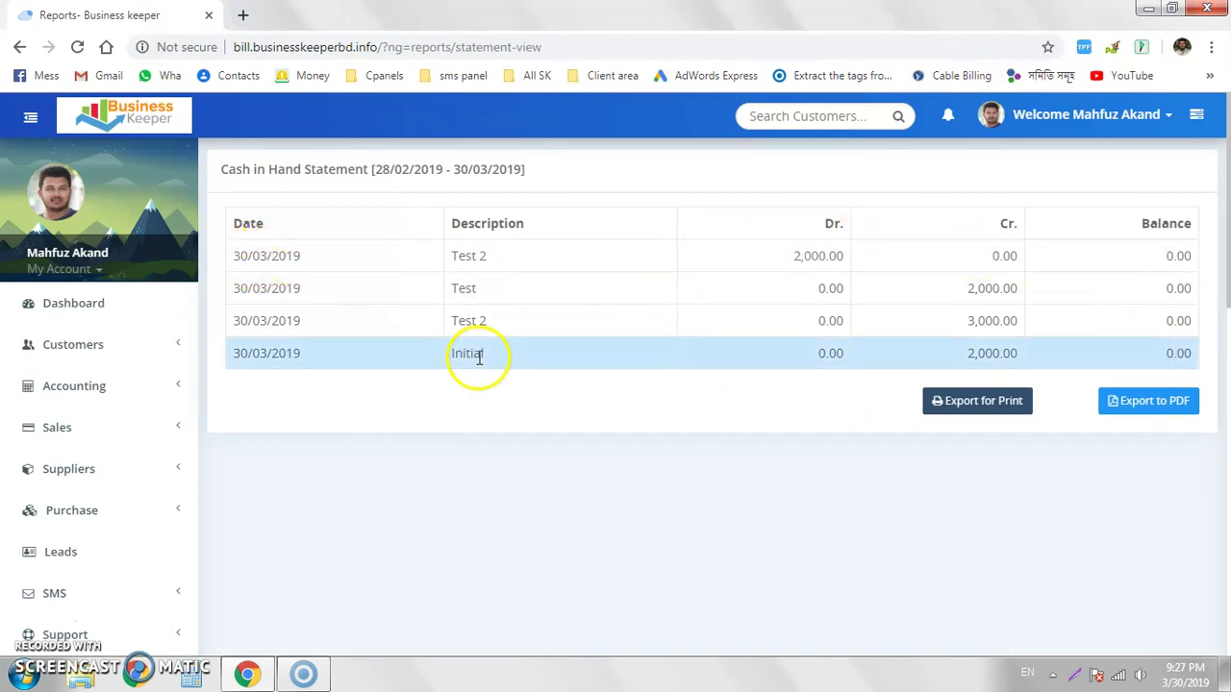
{"action": "scroll", "coordinate": [476, 358], "scroll_direction": "down", "scroll_amount": 3}
{"action": "scroll", "coordinate": [479, 357], "scroll_direction": "down", "scroll_amount": 5}
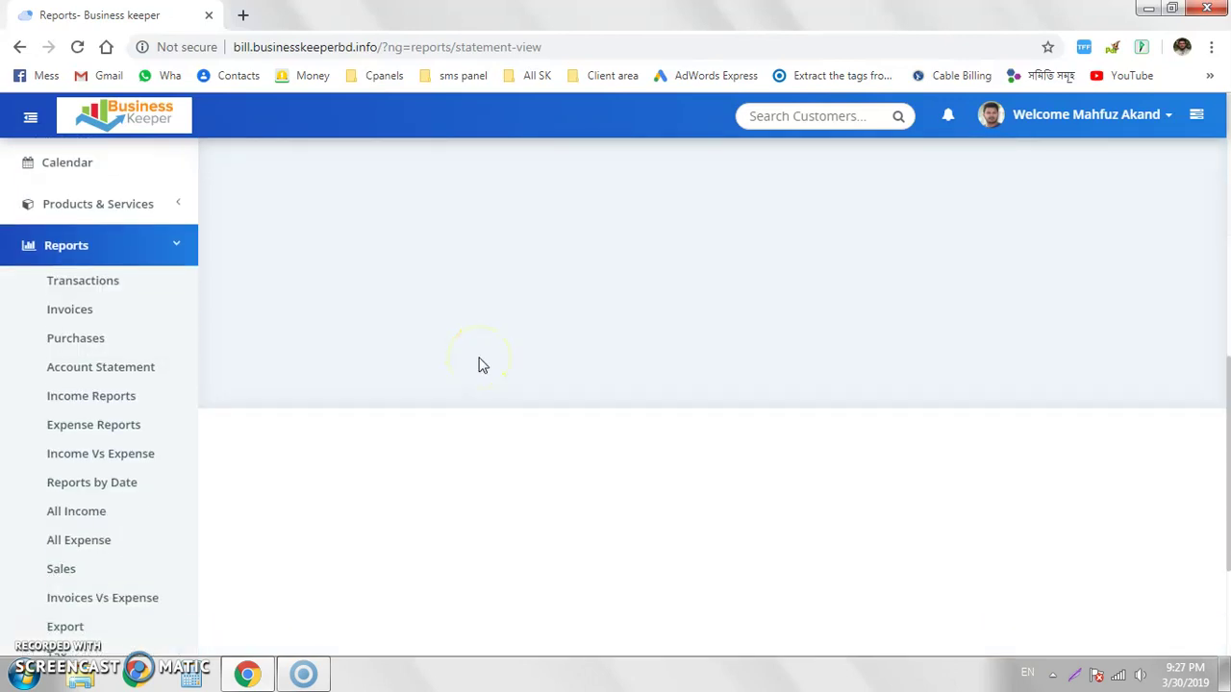
{"action": "scroll", "coordinate": [481, 363], "scroll_direction": "up", "scroll_amount": 8}
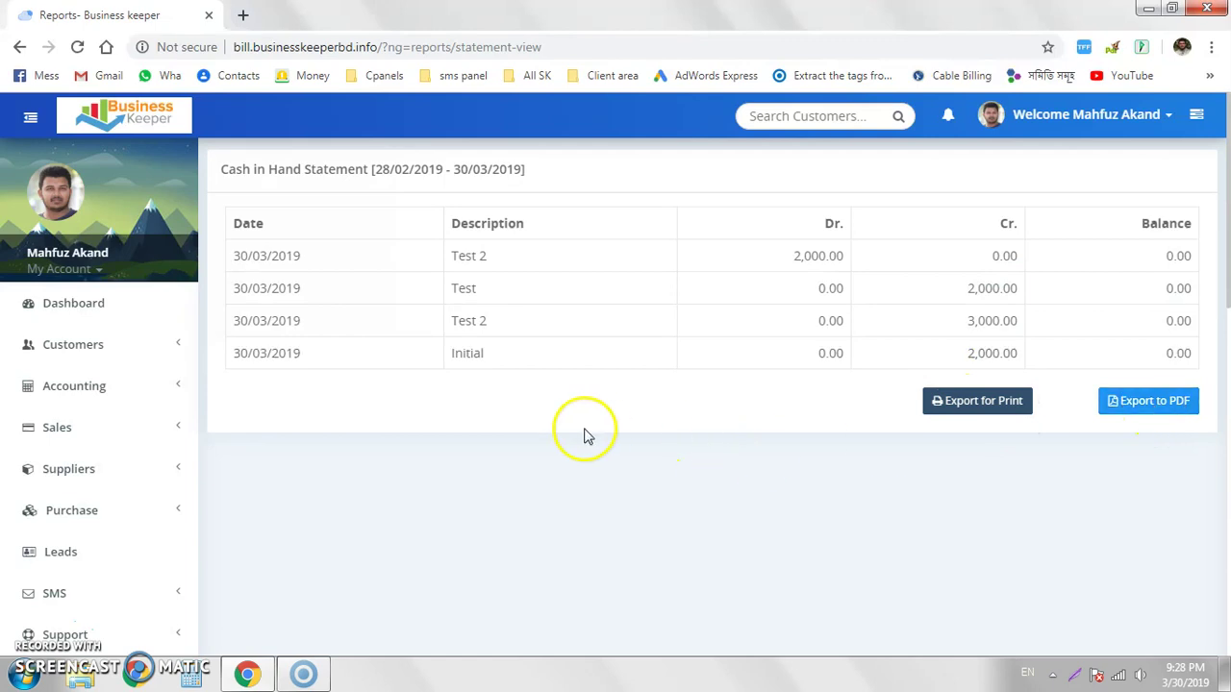
Open the Invoices Vs Expense report and look at its chart.
{"action": "scroll", "coordinate": [577, 435], "scroll_direction": "down", "scroll_amount": 8}
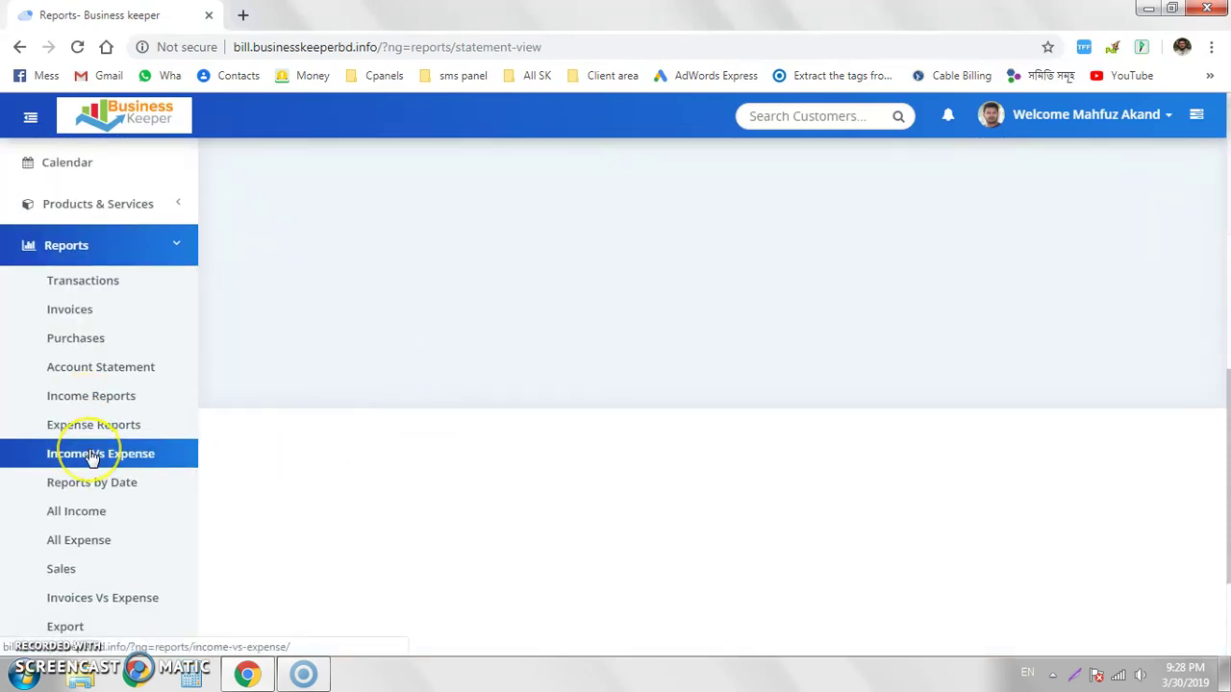
{"action": "scroll", "coordinate": [92, 458], "scroll_direction": "down", "scroll_amount": 1}
{"action": "left_click", "coordinate": [115, 504]}
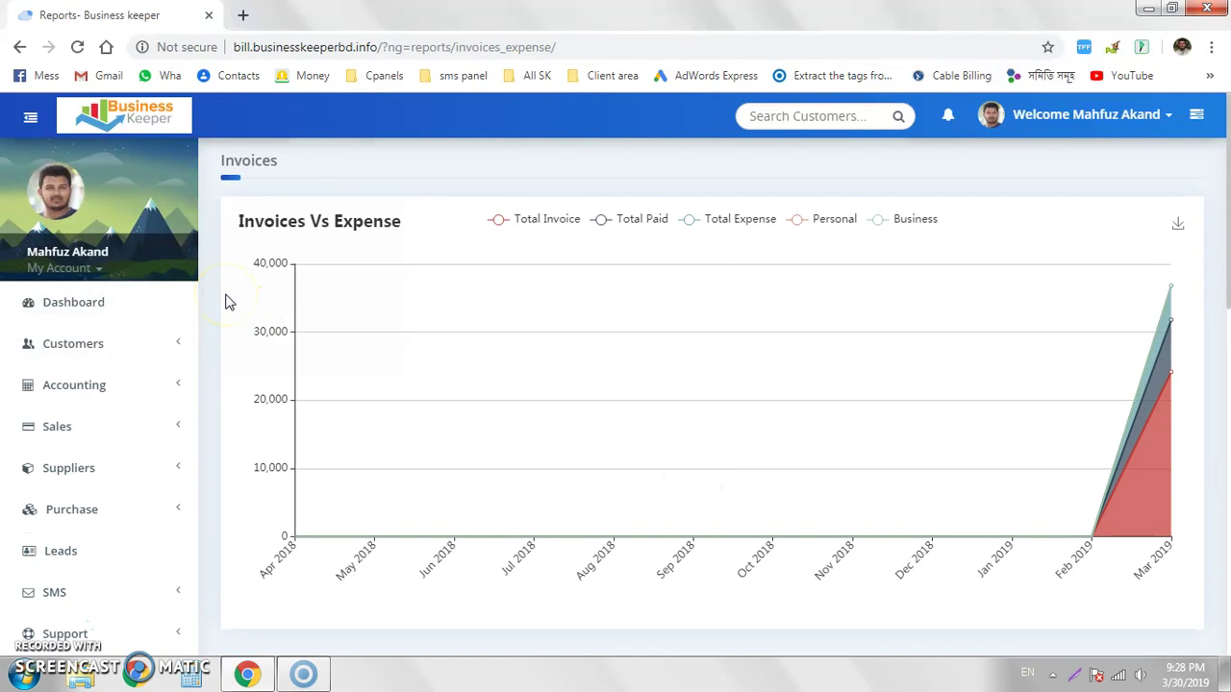
Expand the Utilities module and look over its options, such as Activity Log, Backup and Password Manager.
{"action": "scroll", "coordinate": [227, 302], "scroll_direction": "down", "scroll_amount": 3}
{"action": "scroll", "coordinate": [231, 317], "scroll_direction": "down", "scroll_amount": 5}
{"action": "scroll", "coordinate": [234, 331], "scroll_direction": "down", "scroll_amount": 2}
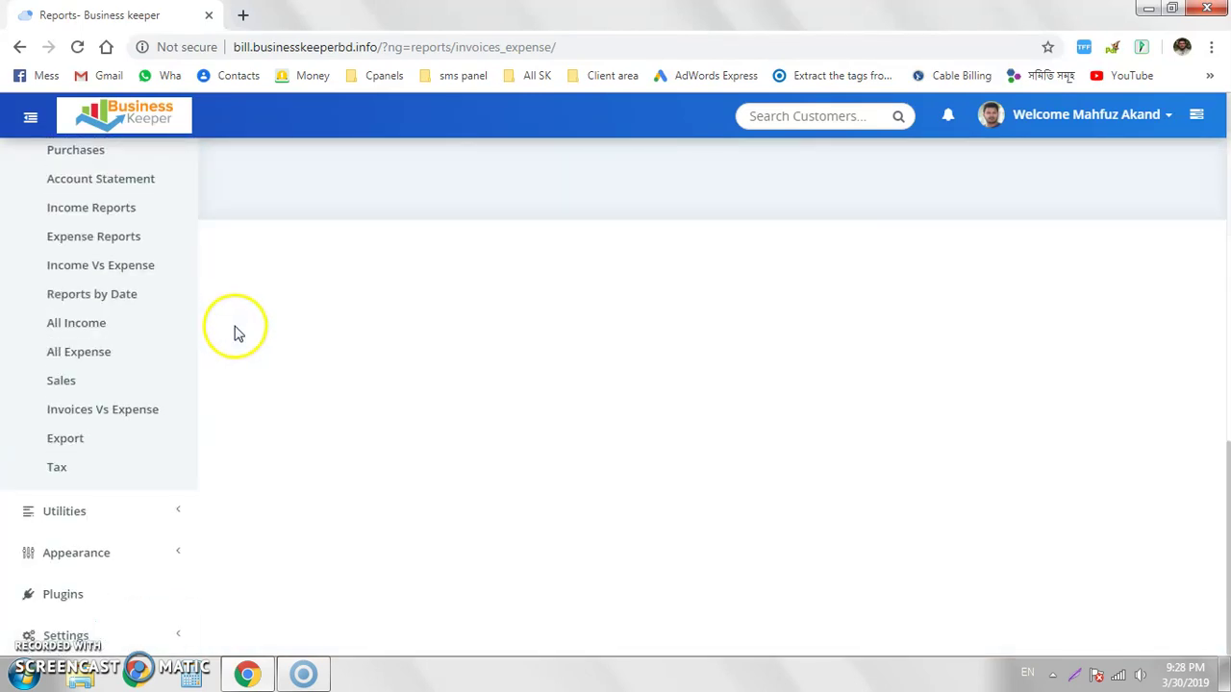
{"action": "left_click", "coordinate": [171, 511]}
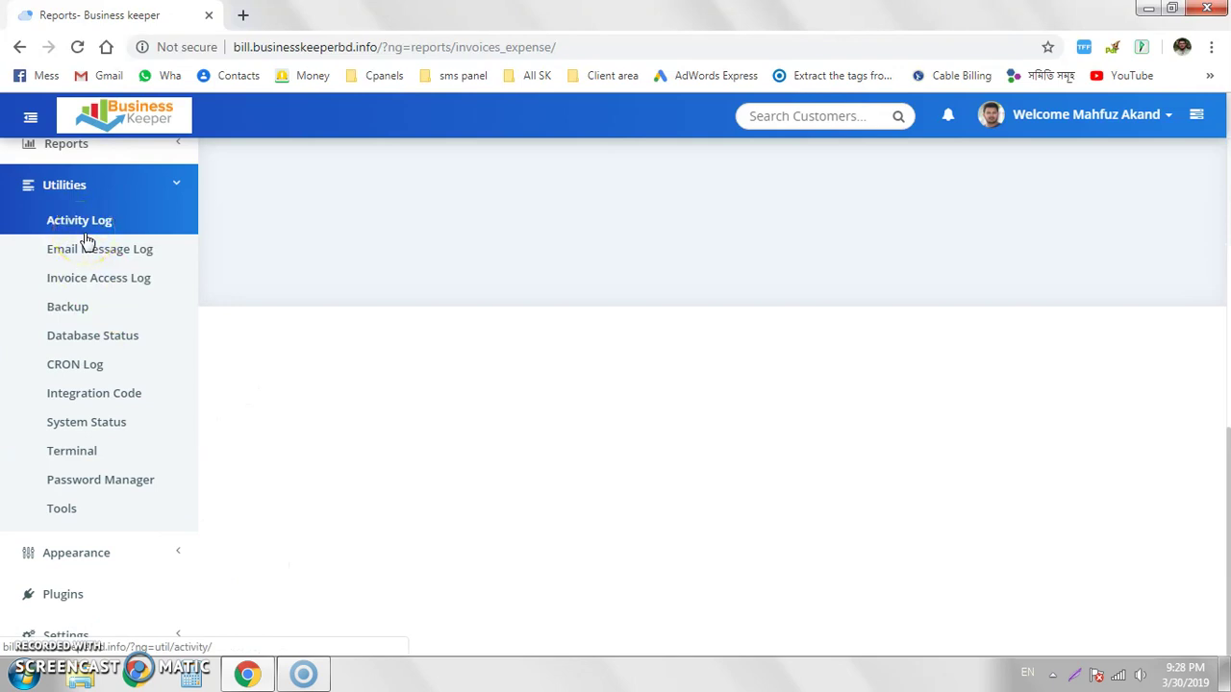
Open the Appearance module and look over its User Interface and Customize pages.
{"action": "left_click", "coordinate": [170, 555]}
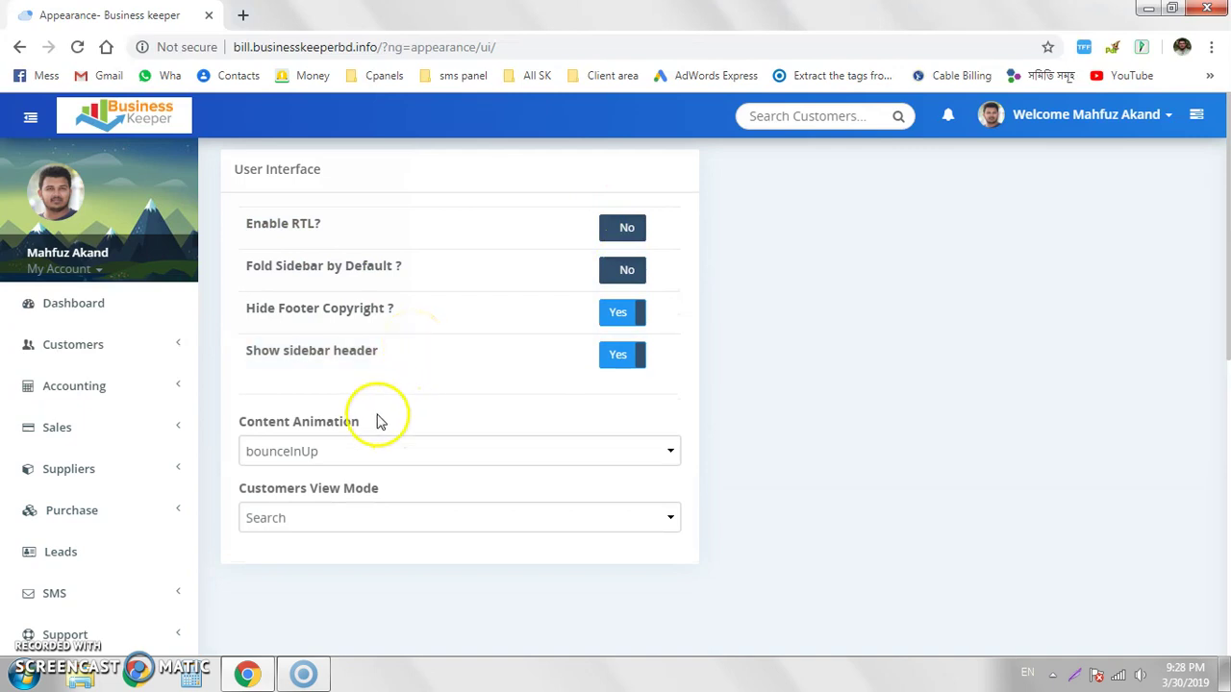
{"action": "scroll", "coordinate": [277, 337], "scroll_direction": "down", "scroll_amount": 1}
{"action": "scroll", "coordinate": [376, 464], "scroll_direction": "down", "scroll_amount": 6}
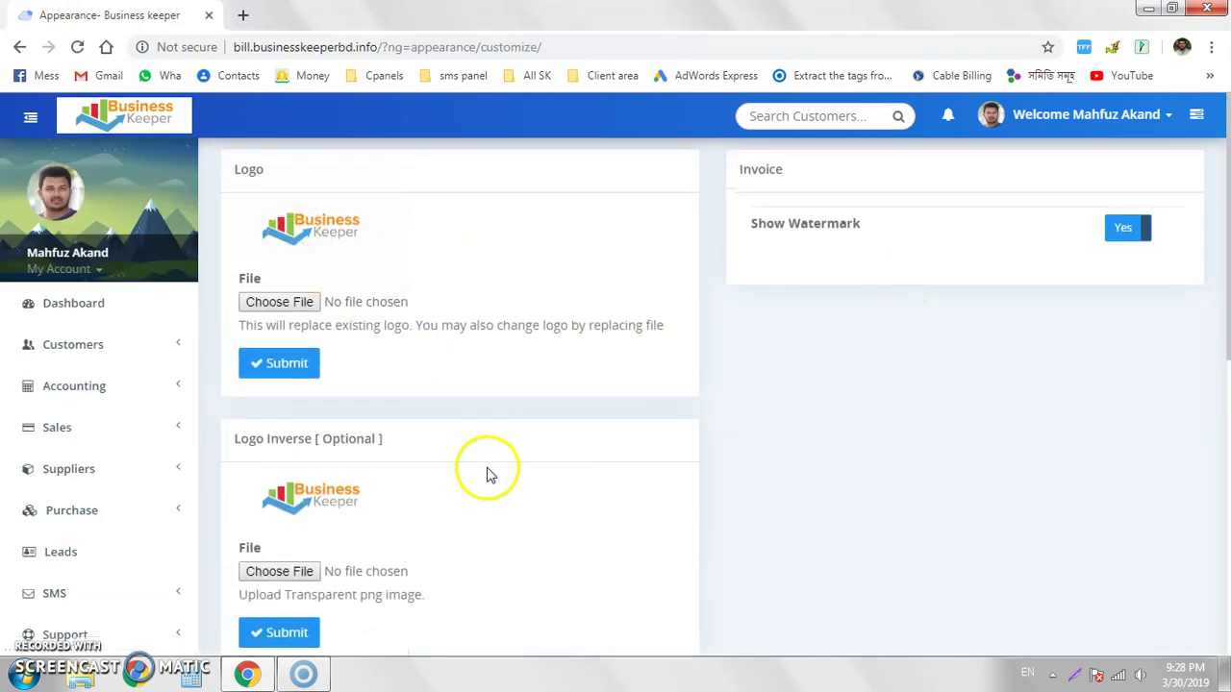
Open the Themes page and check which styles are available for the Default theme.
{"action": "scroll", "coordinate": [489, 472], "scroll_direction": "down", "scroll_amount": 5}
{"action": "scroll", "coordinate": [96, 520], "scroll_direction": "down", "scroll_amount": 2}
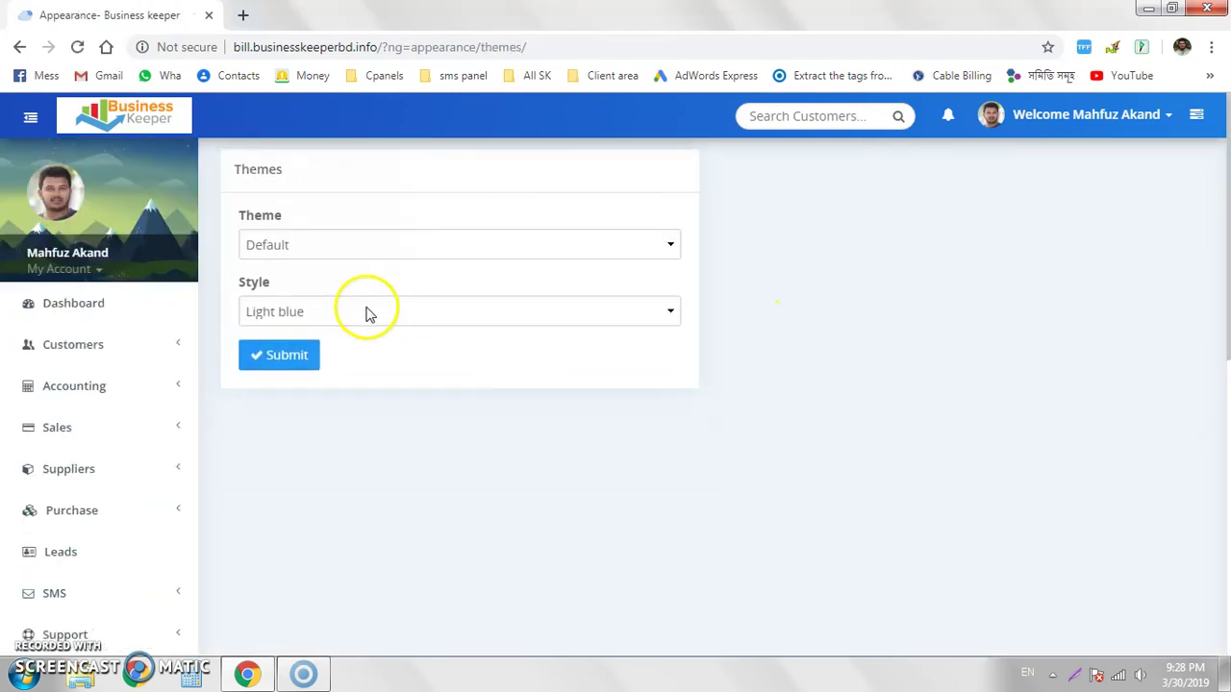
{"action": "left_click", "coordinate": [365, 312]}
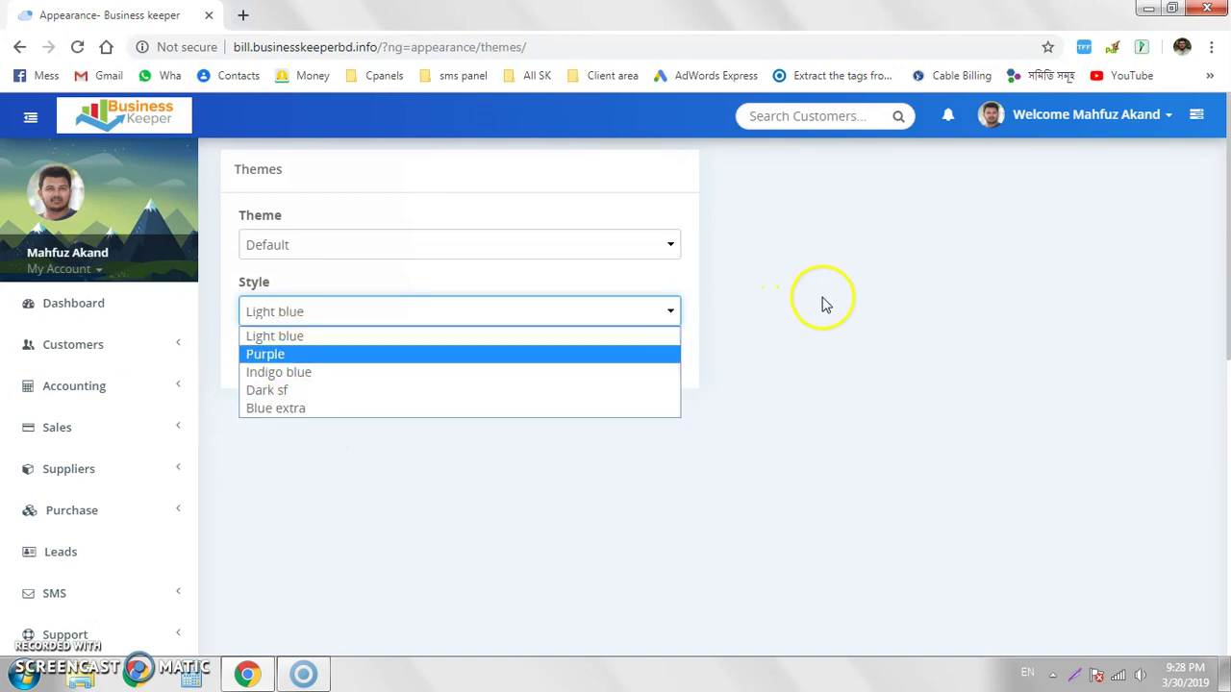
{"action": "left_click", "coordinate": [673, 251]}
Open General Settings and look through the company name, pay-to address, invoice terms and numbering fields.
{"action": "scroll", "coordinate": [797, 256], "scroll_direction": "down", "scroll_amount": 6}
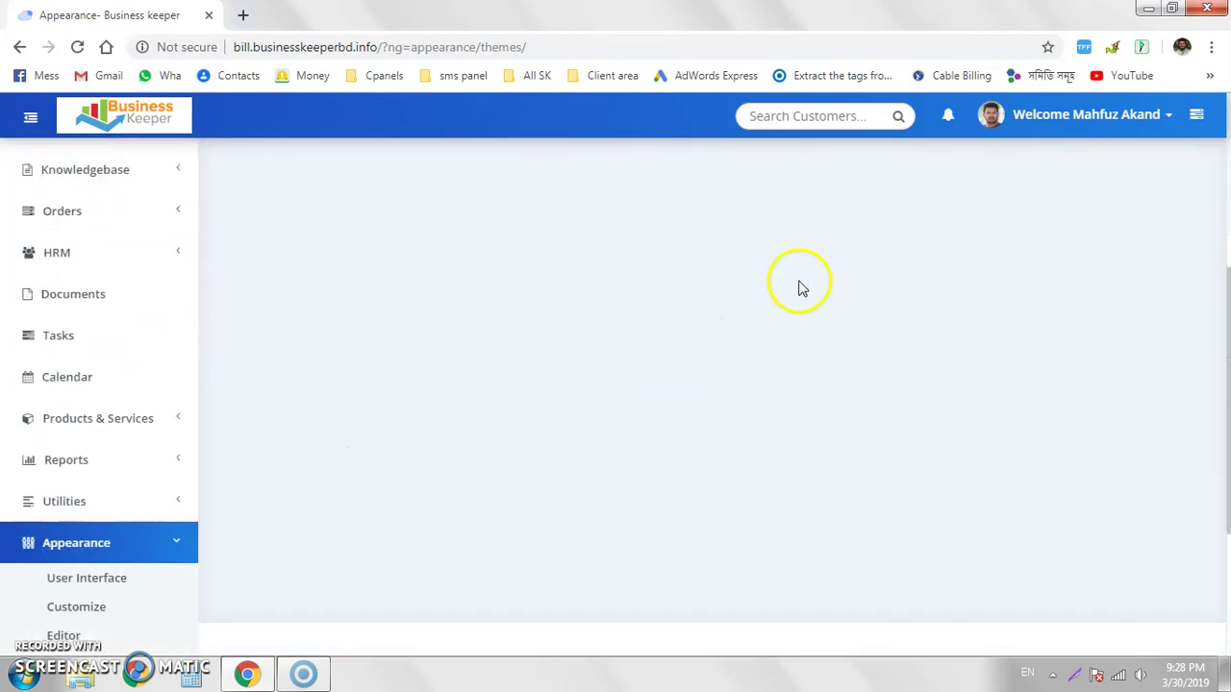
{"action": "left_click", "coordinate": [96, 635]}
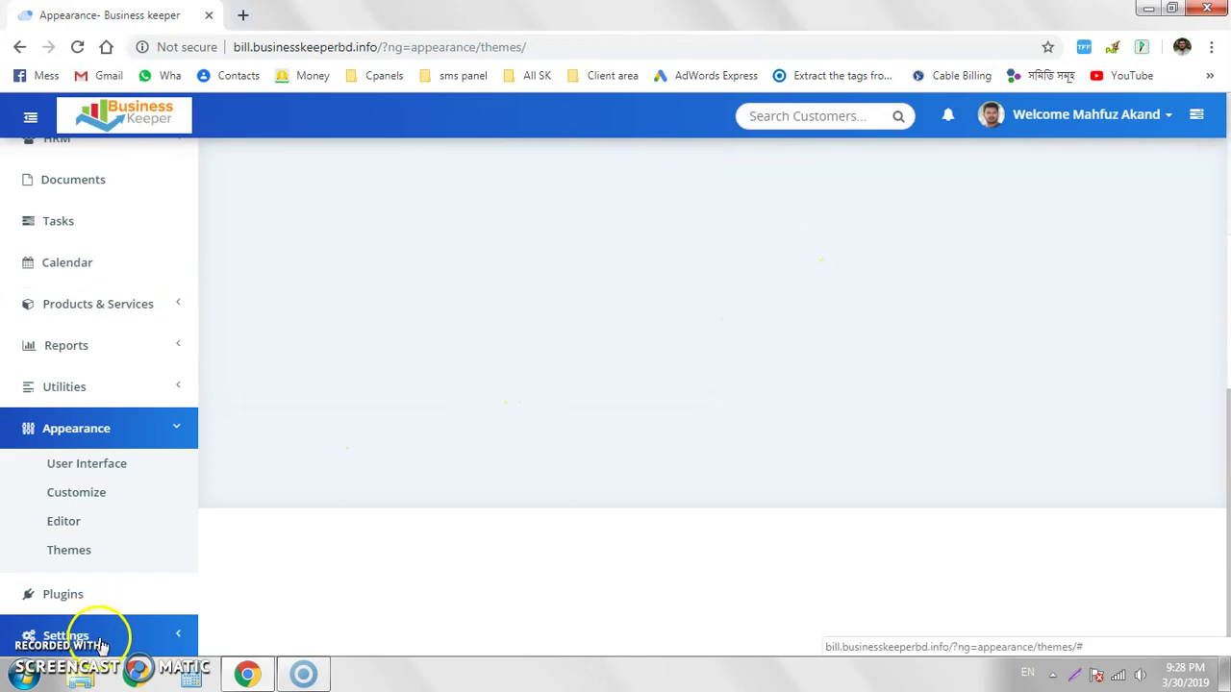
{"action": "scroll", "coordinate": [153, 589], "scroll_direction": "down", "scroll_amount": 5}
{"action": "scroll", "coordinate": [102, 240], "scroll_direction": "up", "scroll_amount": 1}
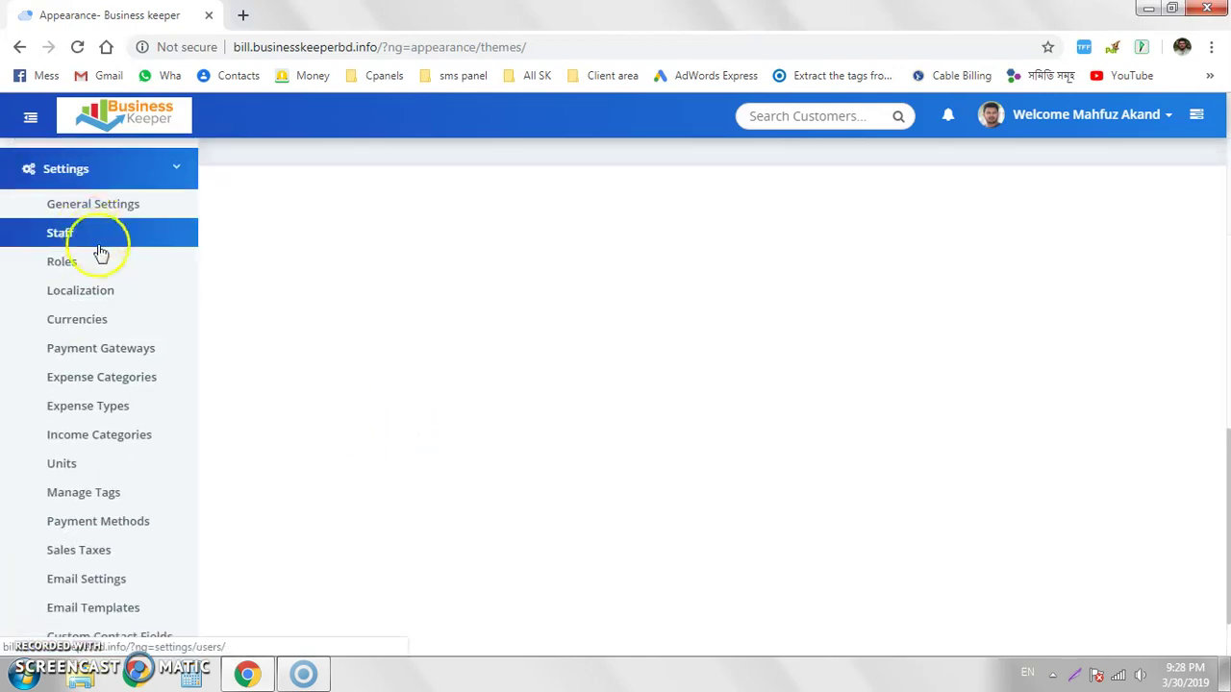
{"action": "left_click", "coordinate": [113, 212]}
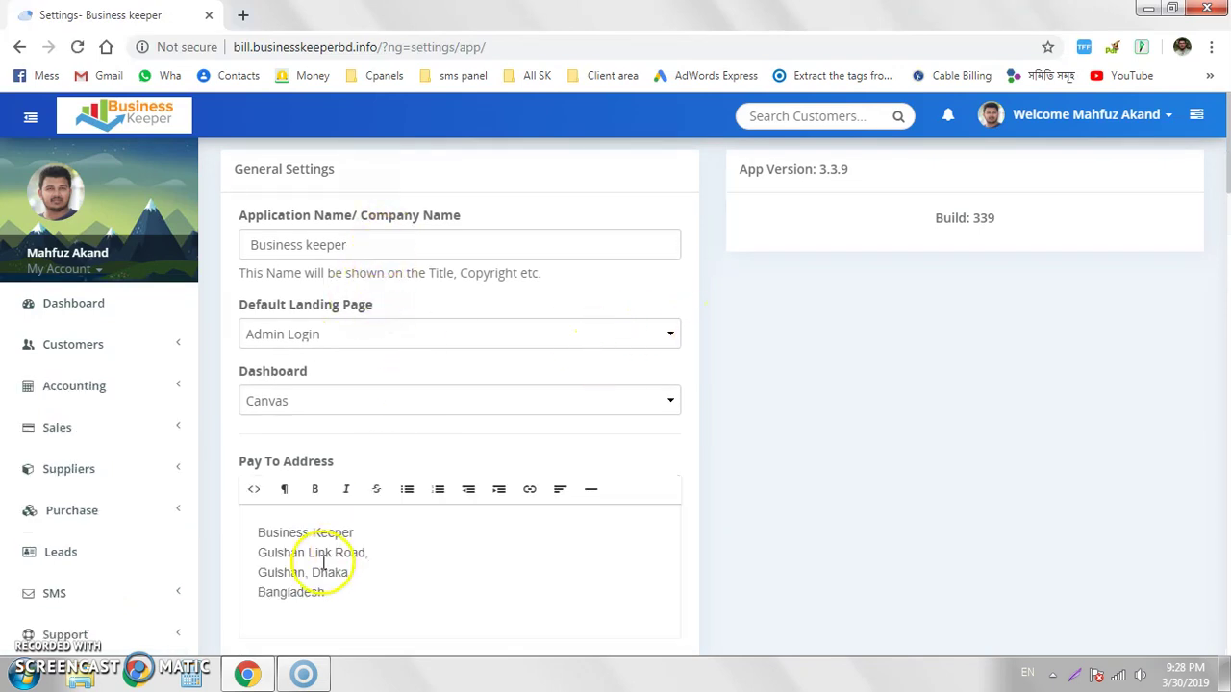
{"action": "scroll", "coordinate": [736, 470], "scroll_direction": "down", "scroll_amount": 7}
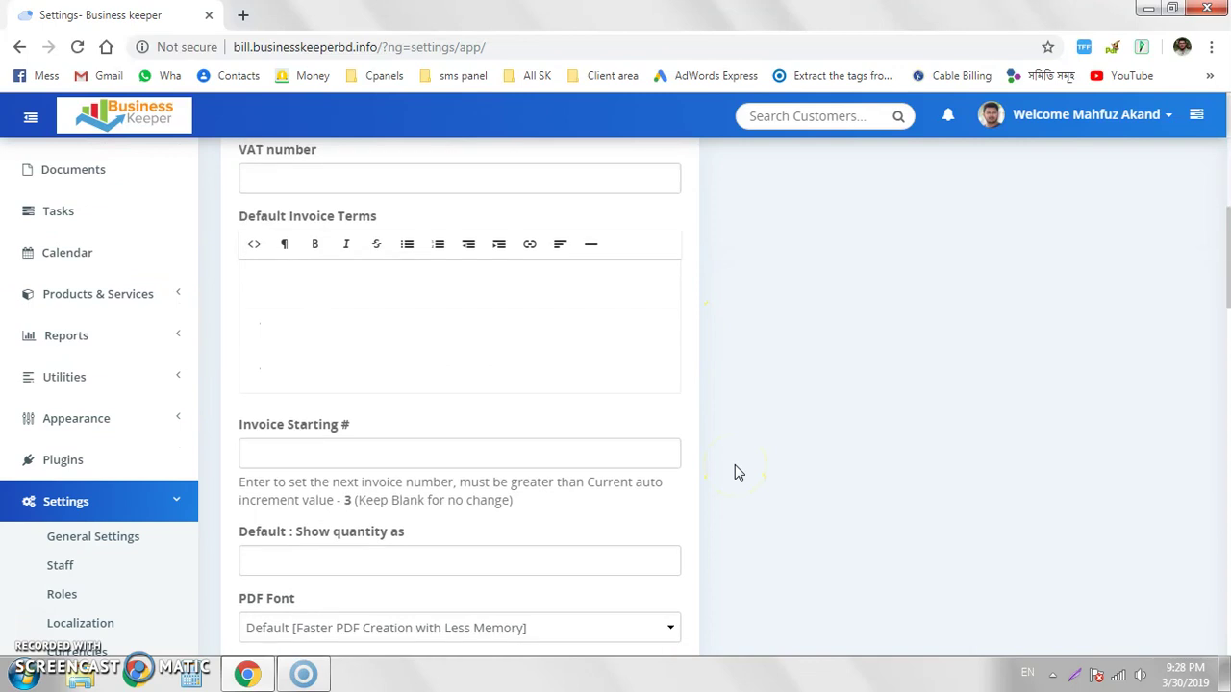
{"action": "scroll", "coordinate": [737, 472], "scroll_direction": "down", "scroll_amount": 3}
{"action": "scroll", "coordinate": [736, 472], "scroll_direction": "up", "scroll_amount": 5}
{"action": "scroll", "coordinate": [736, 472], "scroll_direction": "down", "scroll_amount": 5}
Open the Staff settings, start adding a new user and look over the form's fields.
{"action": "left_click", "coordinate": [59, 298]}
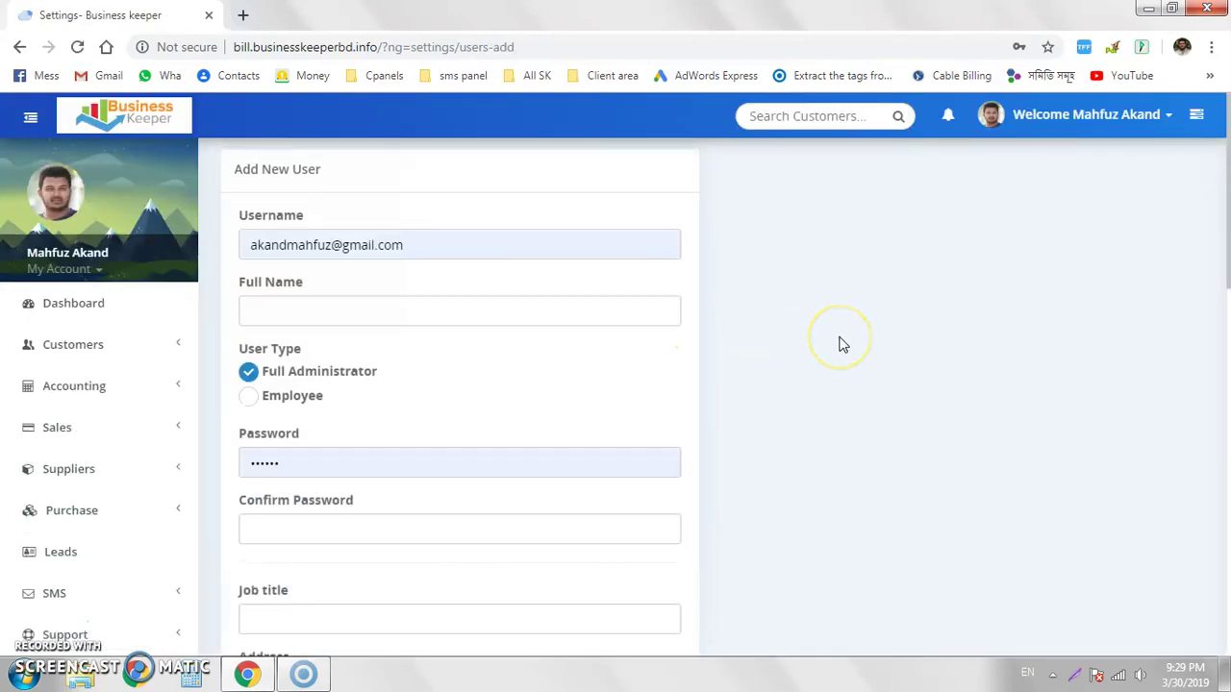
{"action": "scroll", "coordinate": [841, 344], "scroll_direction": "down", "scroll_amount": 4}
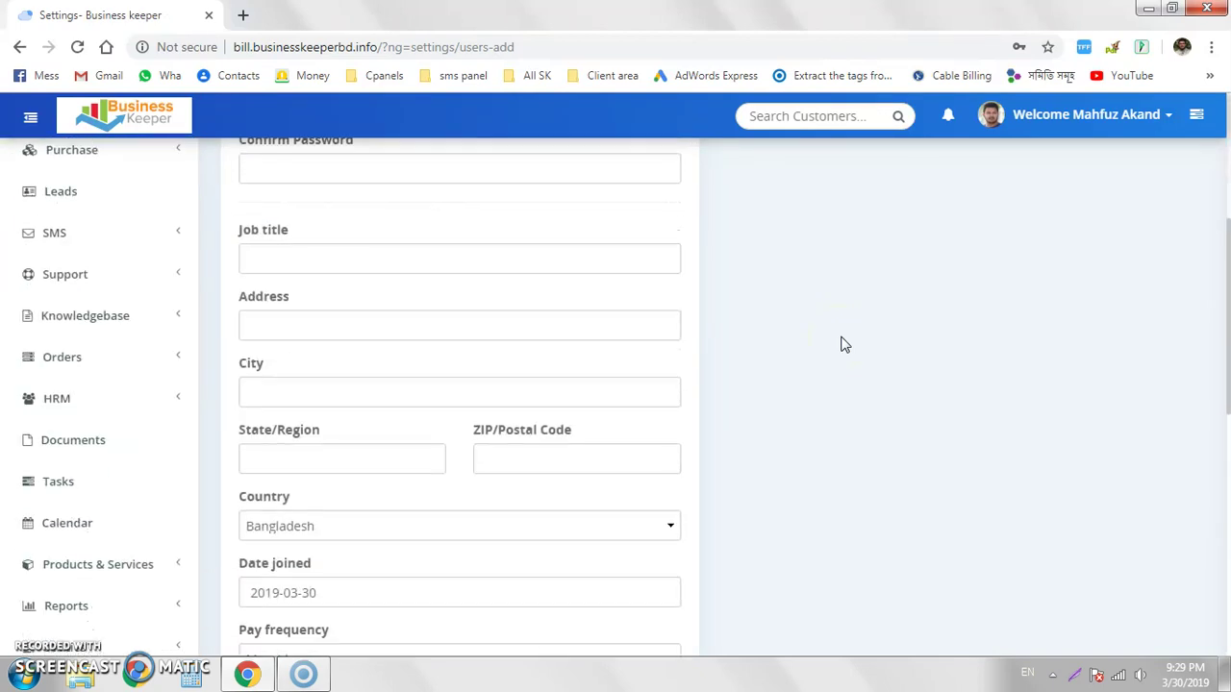
{"action": "scroll", "coordinate": [841, 344], "scroll_direction": "down", "scroll_amount": 2}
{"action": "scroll", "coordinate": [841, 344], "scroll_direction": "up", "scroll_amount": 5}
{"action": "scroll", "coordinate": [841, 344], "scroll_direction": "down", "scroll_amount": 8}
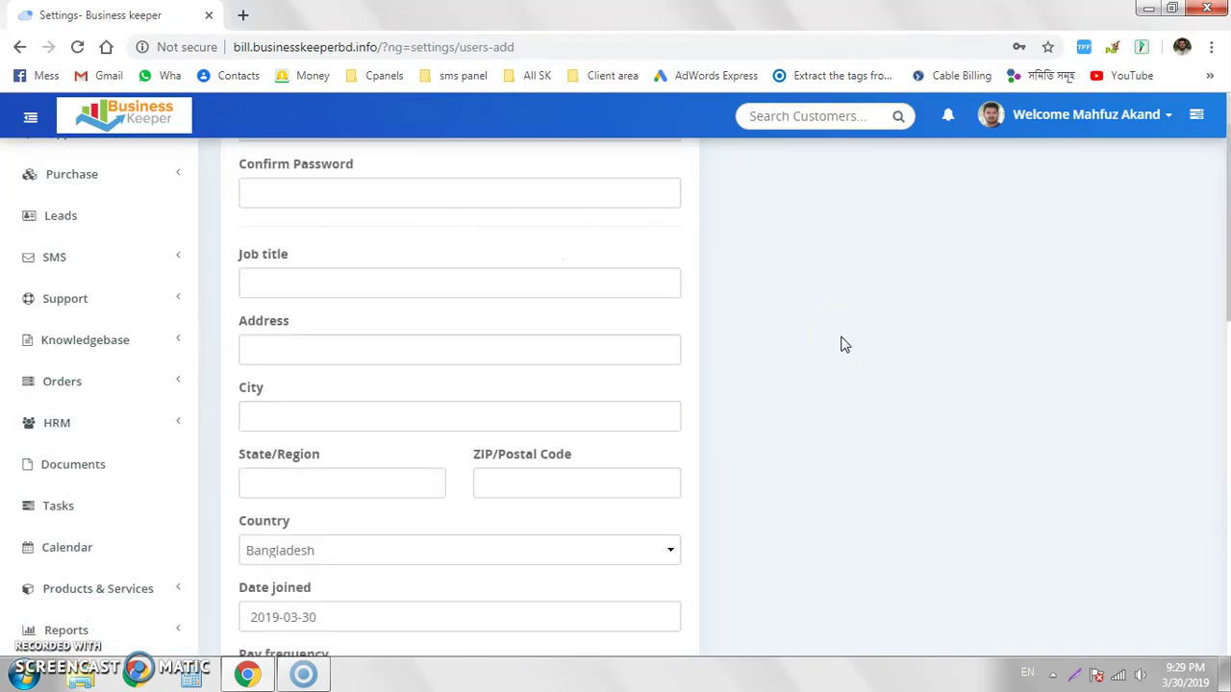
Open the Roles settings, start a new role and look through its table of module permissions.
{"action": "left_click", "coordinate": [59, 413]}
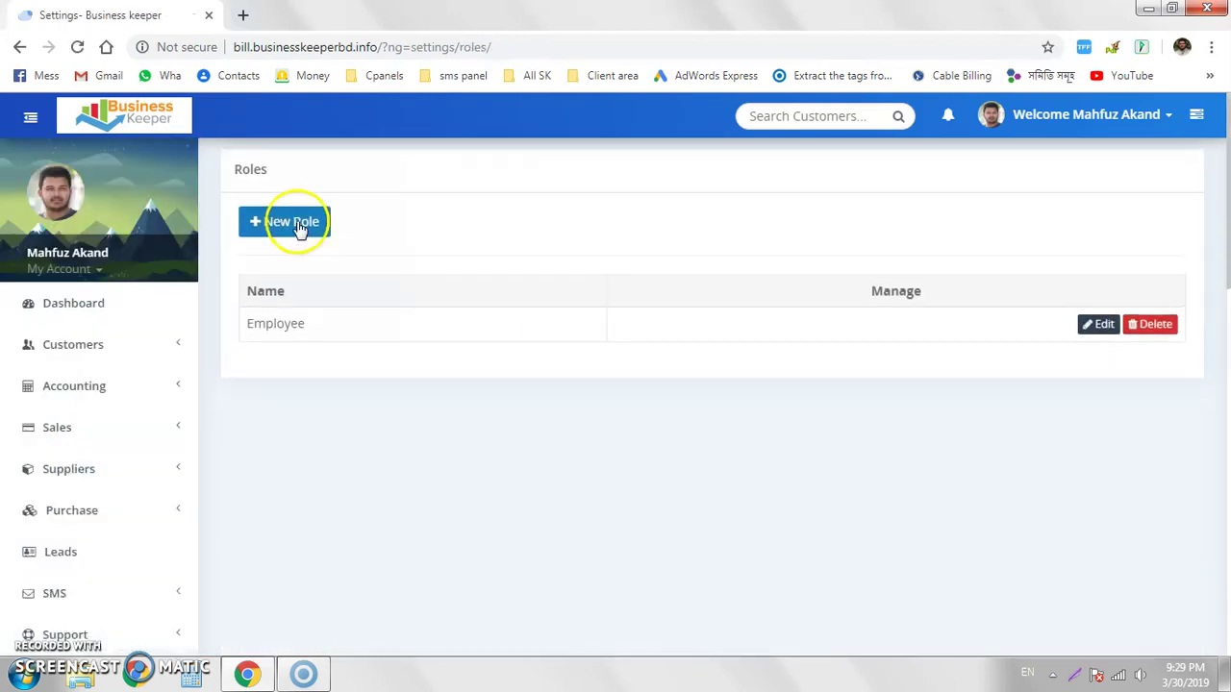
{"action": "left_click", "coordinate": [296, 224]}
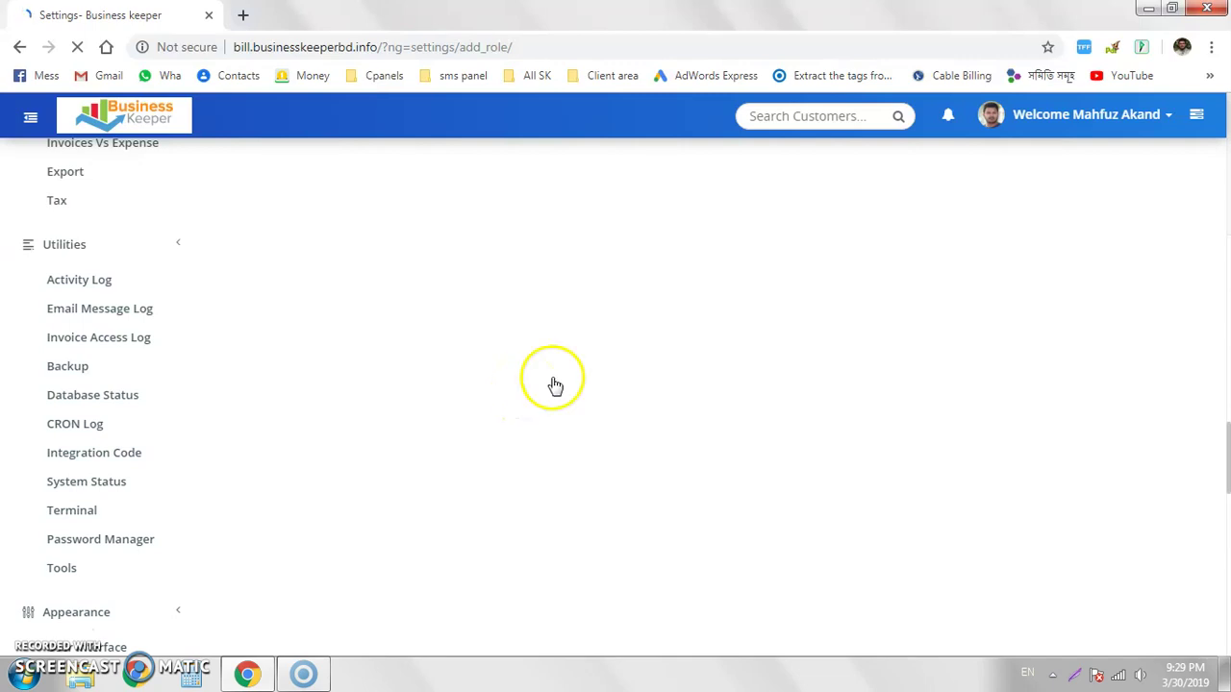
{"action": "scroll", "coordinate": [420, 354], "scroll_direction": "up", "scroll_amount": 8}
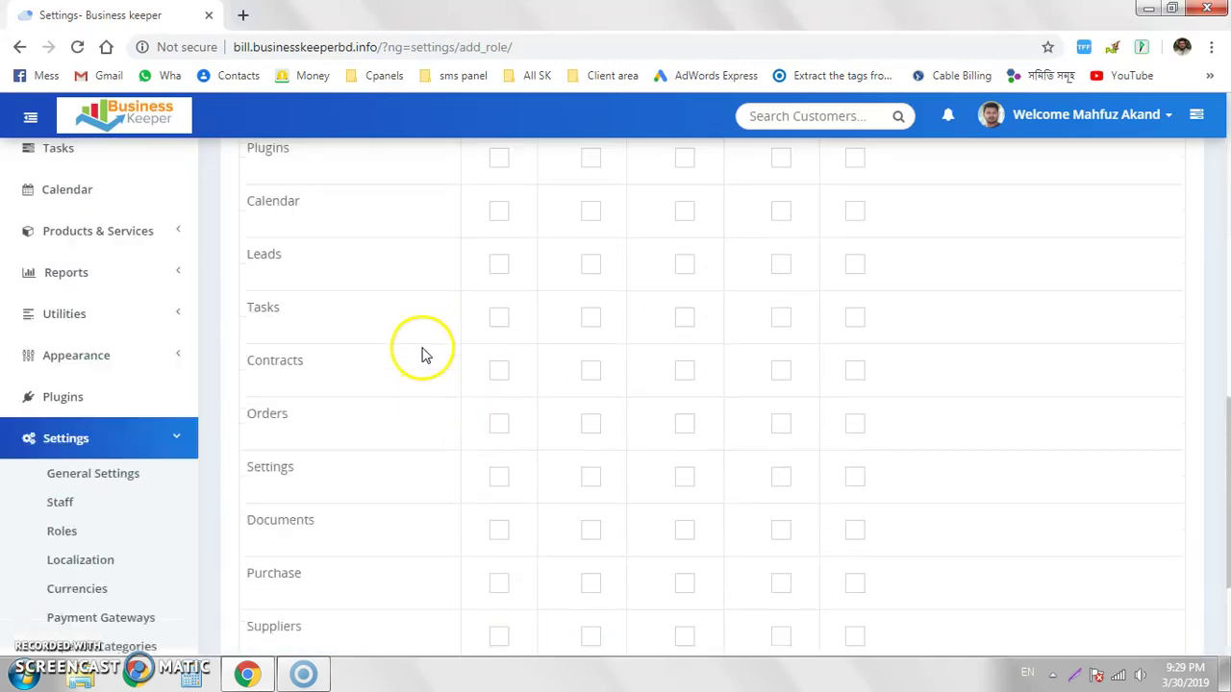
{"action": "scroll", "coordinate": [408, 297], "scroll_direction": "up", "scroll_amount": 3}
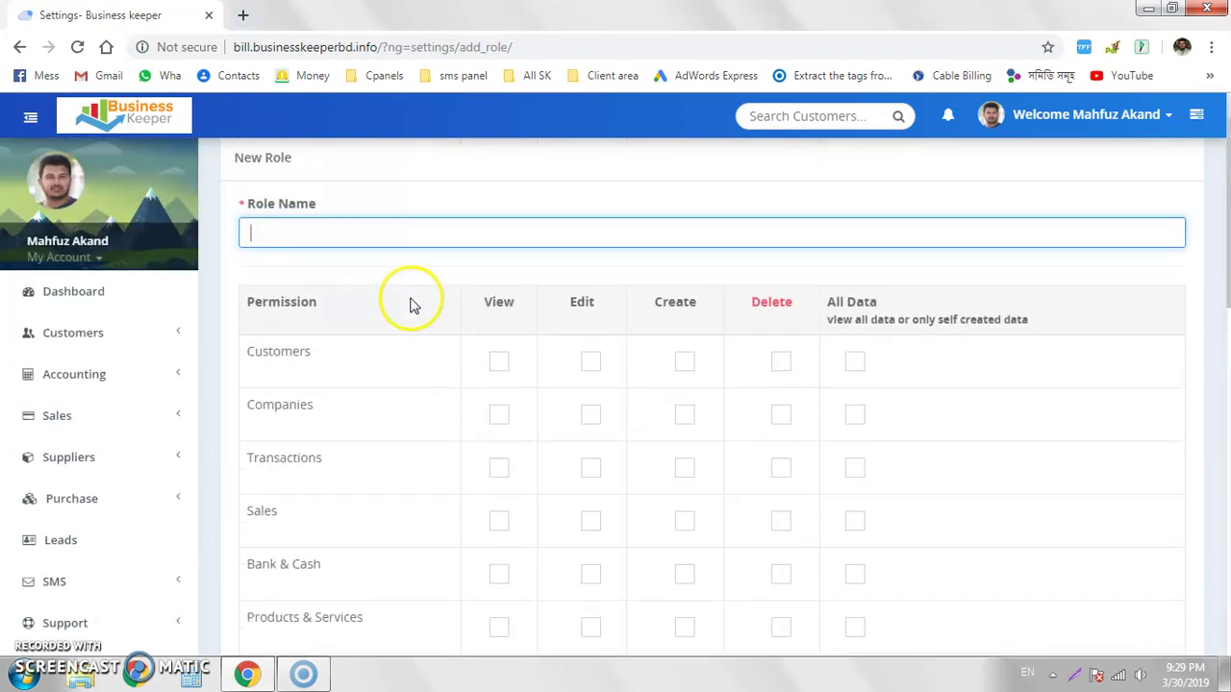
{"action": "scroll", "coordinate": [898, 380], "scroll_direction": "down", "scroll_amount": 10}
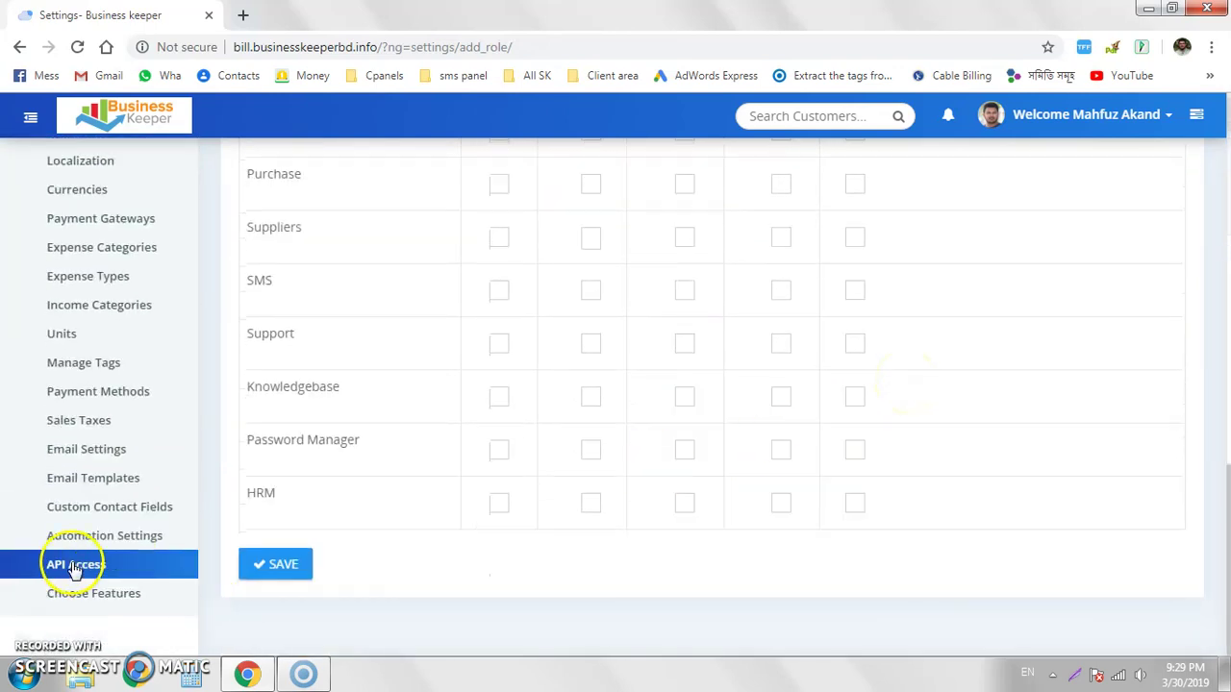
Open the Choose Features settings and turn off the Companies feature.
{"action": "left_click", "coordinate": [96, 598]}
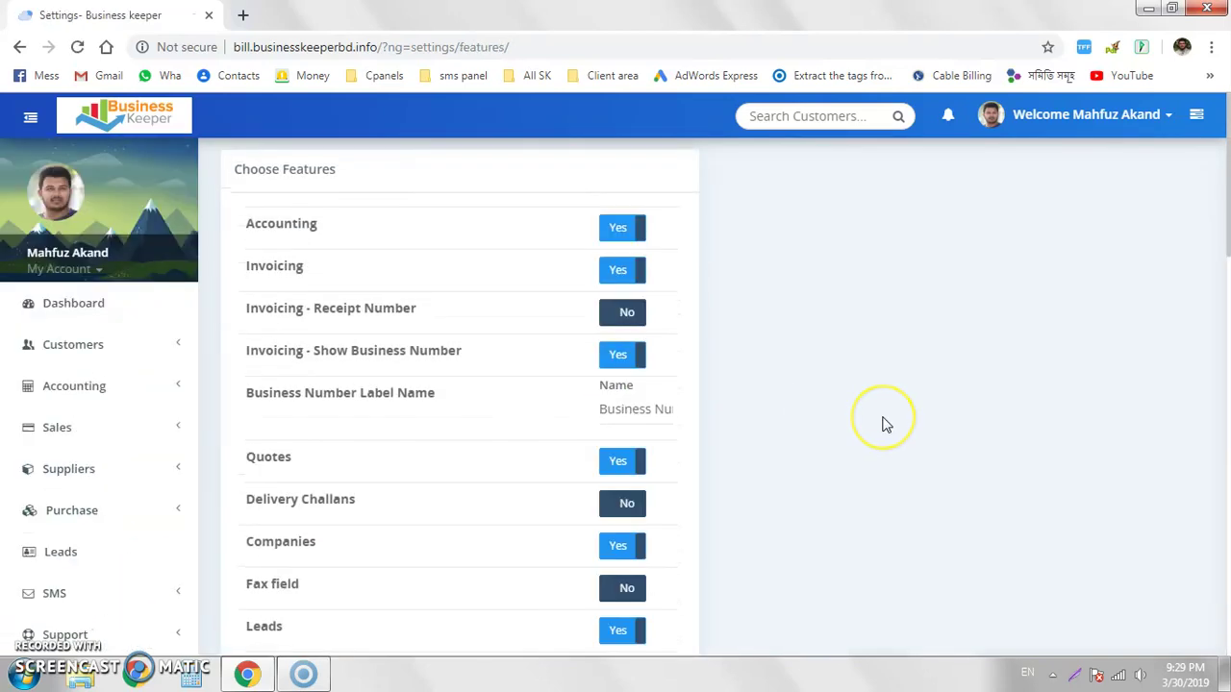
{"action": "scroll", "coordinate": [885, 425], "scroll_direction": "down", "scroll_amount": 2}
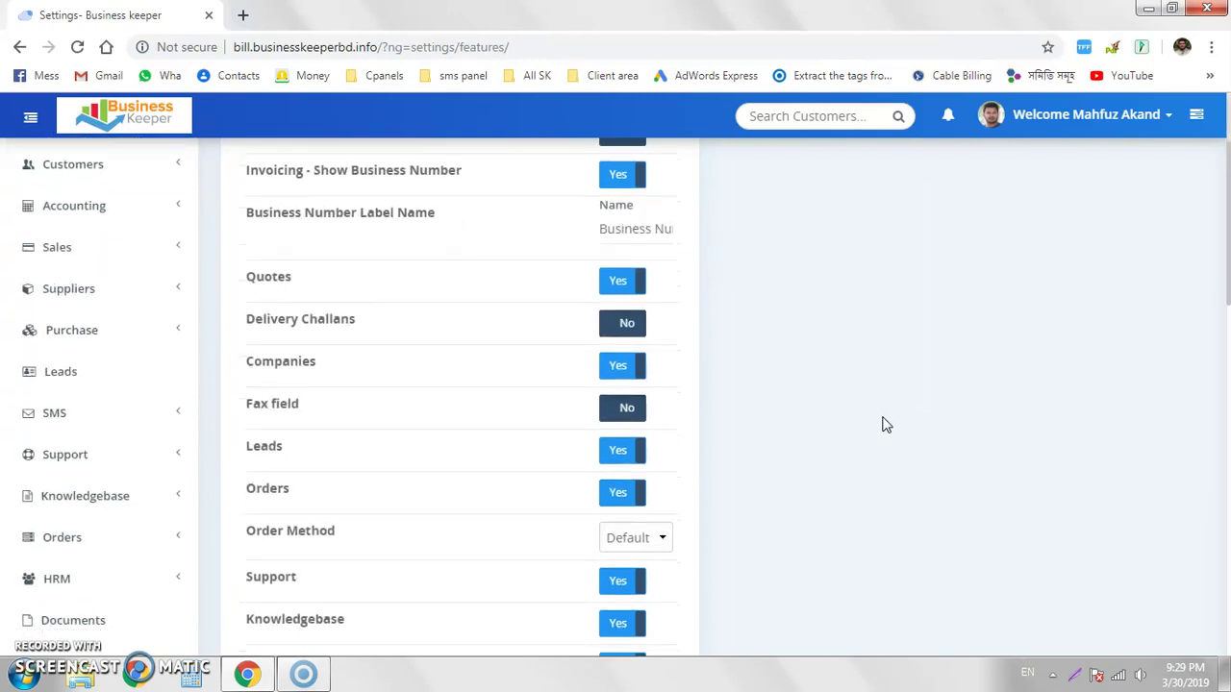
{"action": "left_click", "coordinate": [617, 369]}
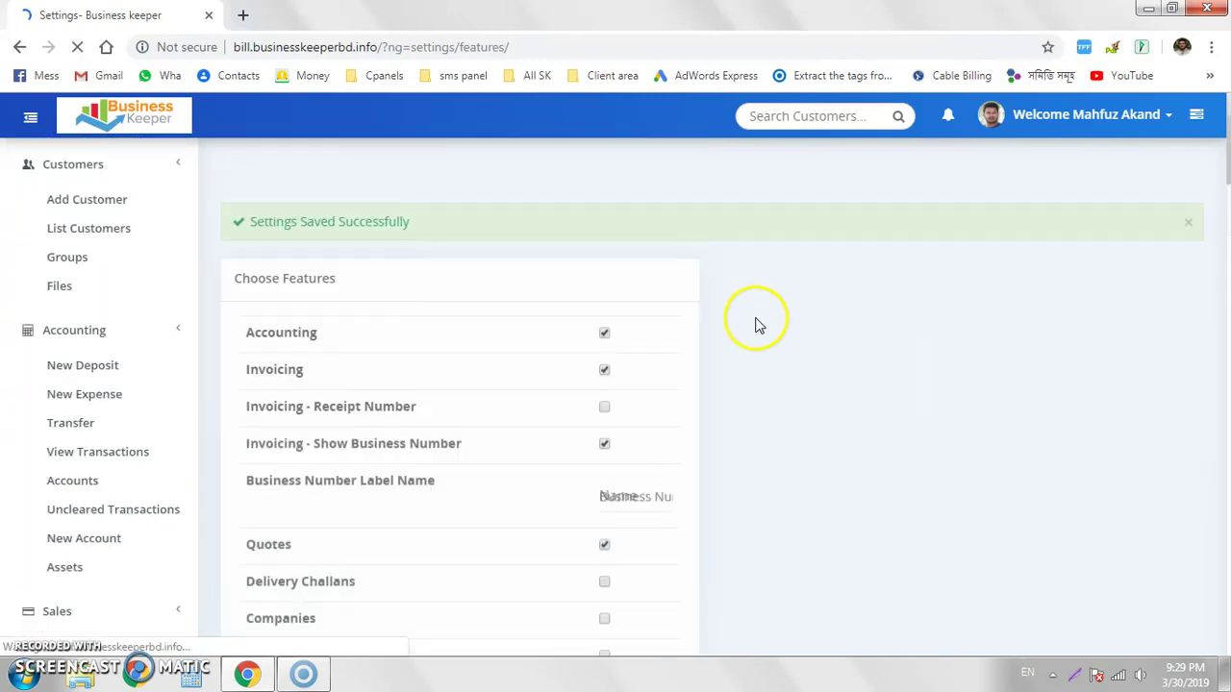
Turn off the Knowledgebase feature in the Choose Features settings.
{"action": "scroll", "coordinate": [760, 323], "scroll_direction": "down", "scroll_amount": 5}
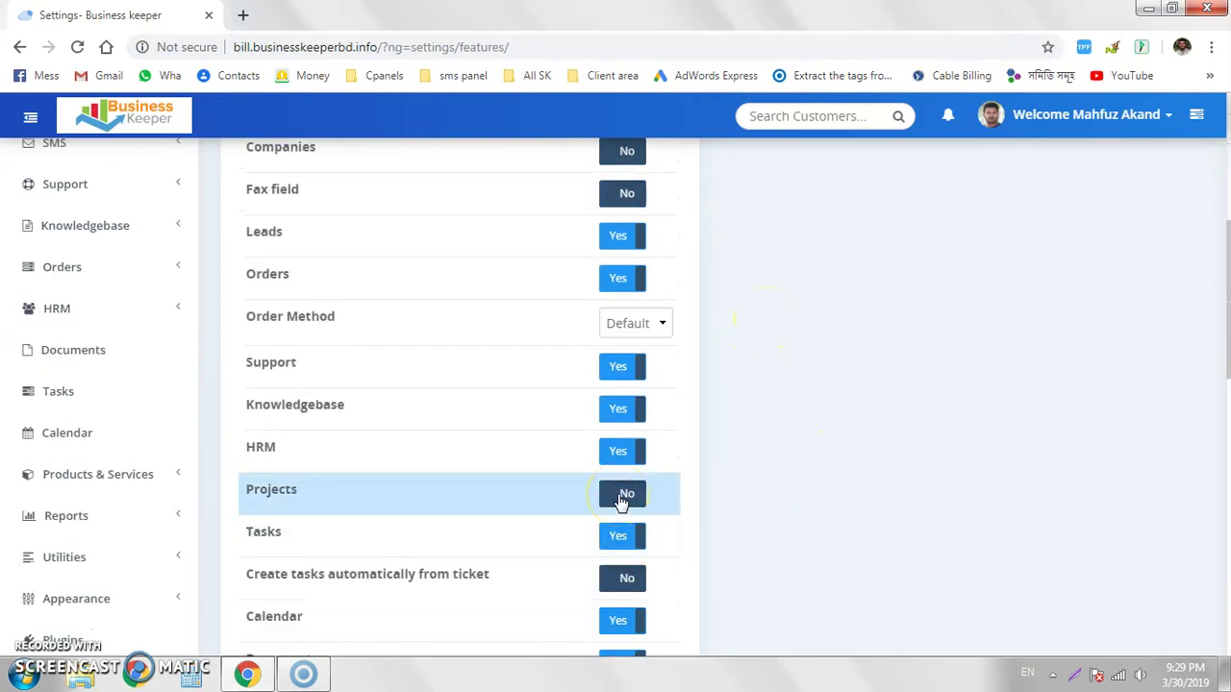
{"action": "left_click", "coordinate": [625, 409]}
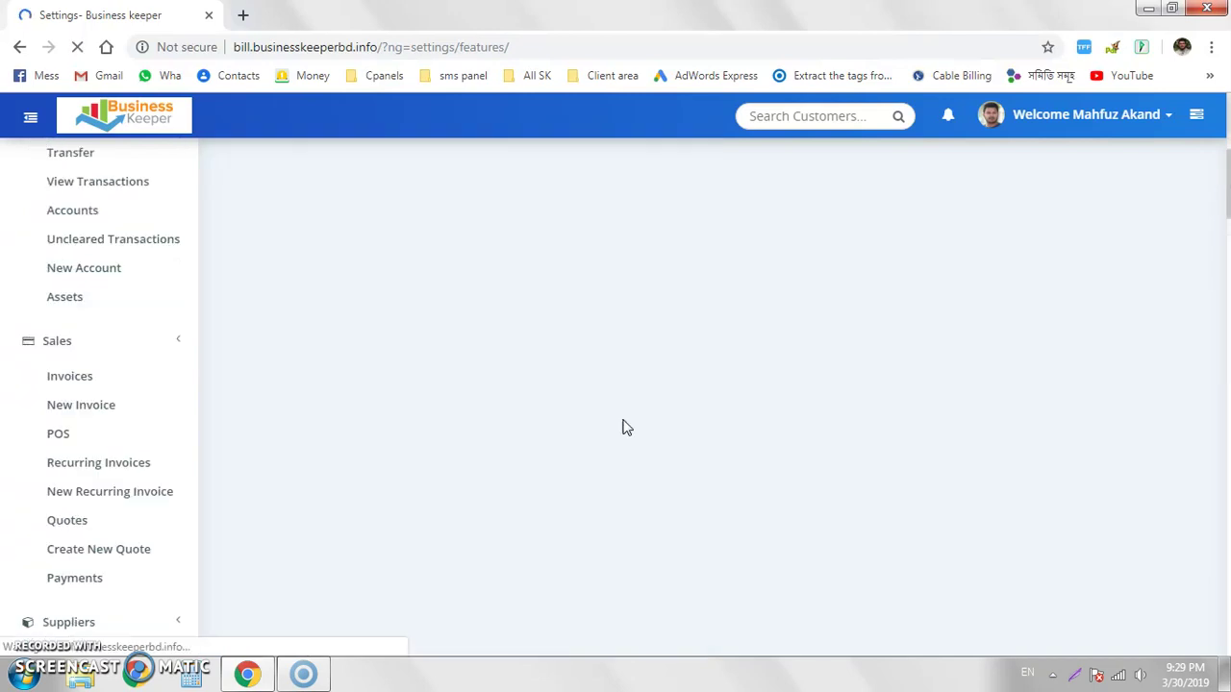
{"action": "left_click", "coordinate": [653, 430]}
Look over the remaining feature switches and turn off the HRM feature.
{"action": "scroll", "coordinate": [725, 429], "scroll_direction": "down", "scroll_amount": 5}
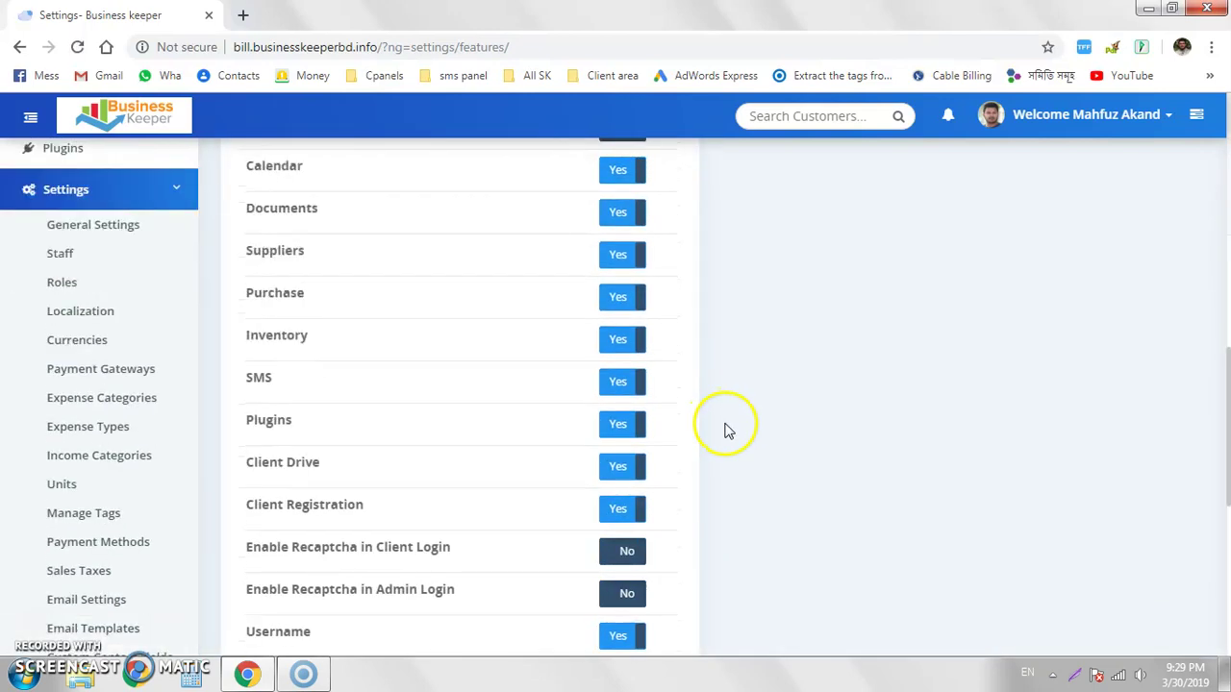
{"action": "scroll", "coordinate": [725, 429], "scroll_direction": "up", "scroll_amount": 10}
{"action": "scroll", "coordinate": [725, 429], "scroll_direction": "down", "scroll_amount": 2}
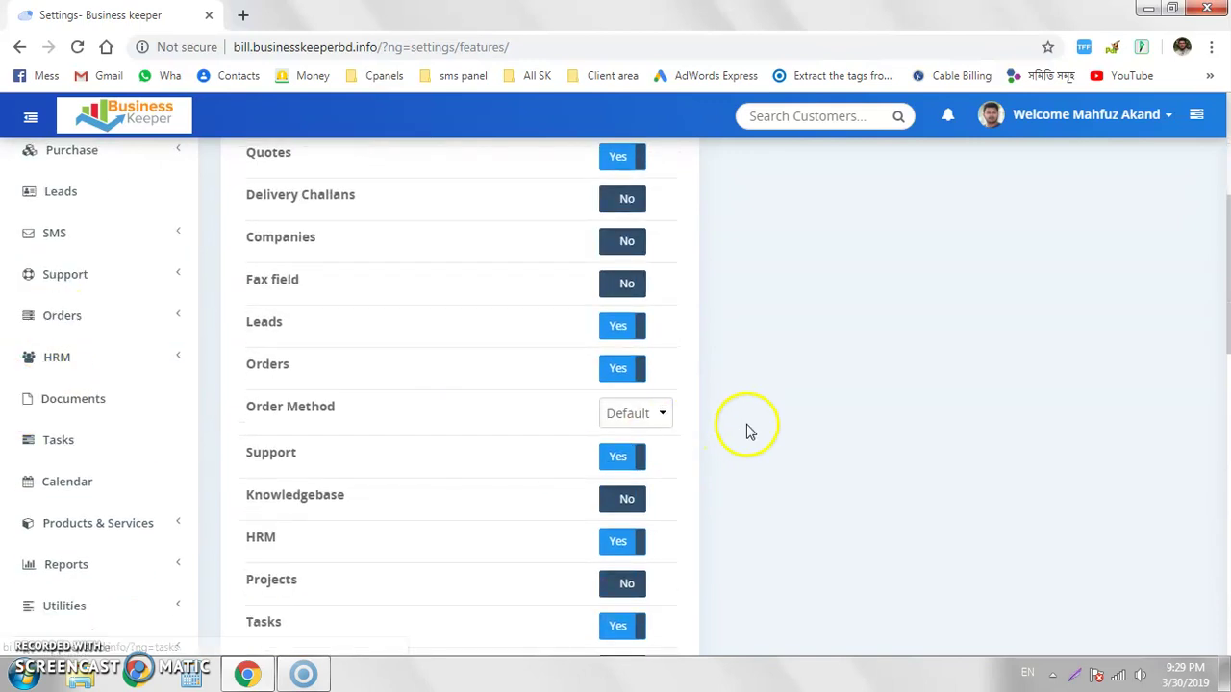
{"action": "left_click", "coordinate": [617, 544]}
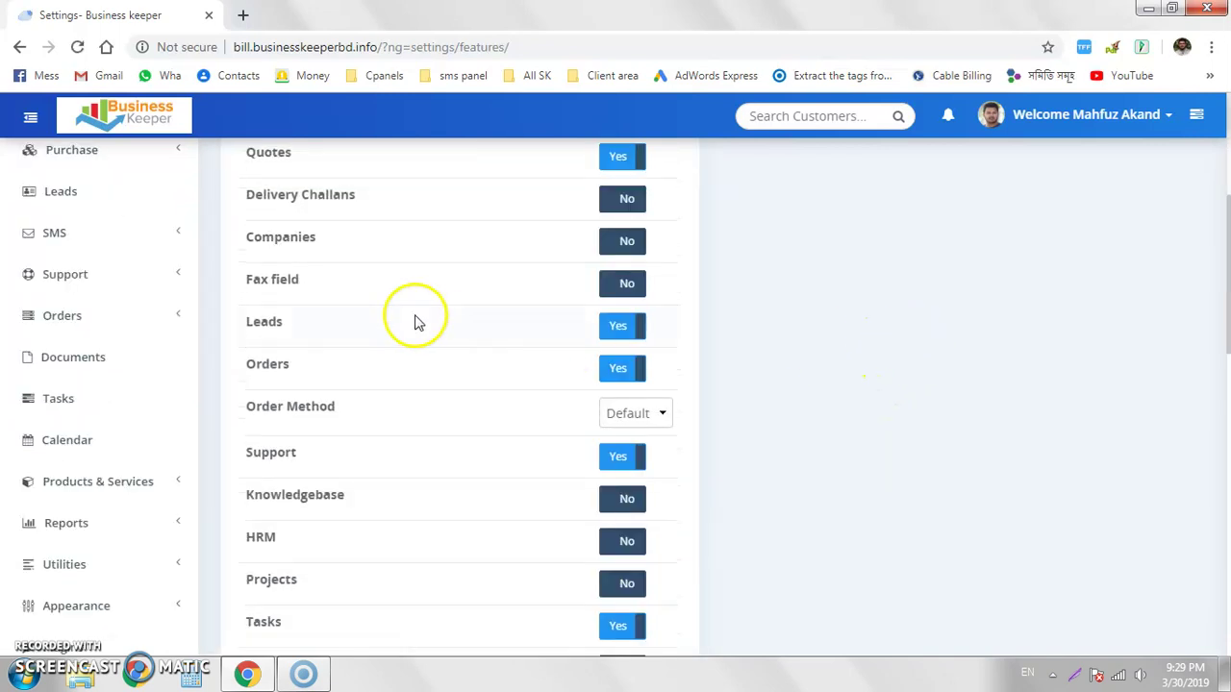
Turn off the Support feature and look over the remaining feature switches, including the client deposit options.
{"action": "left_click", "coordinate": [623, 460]}
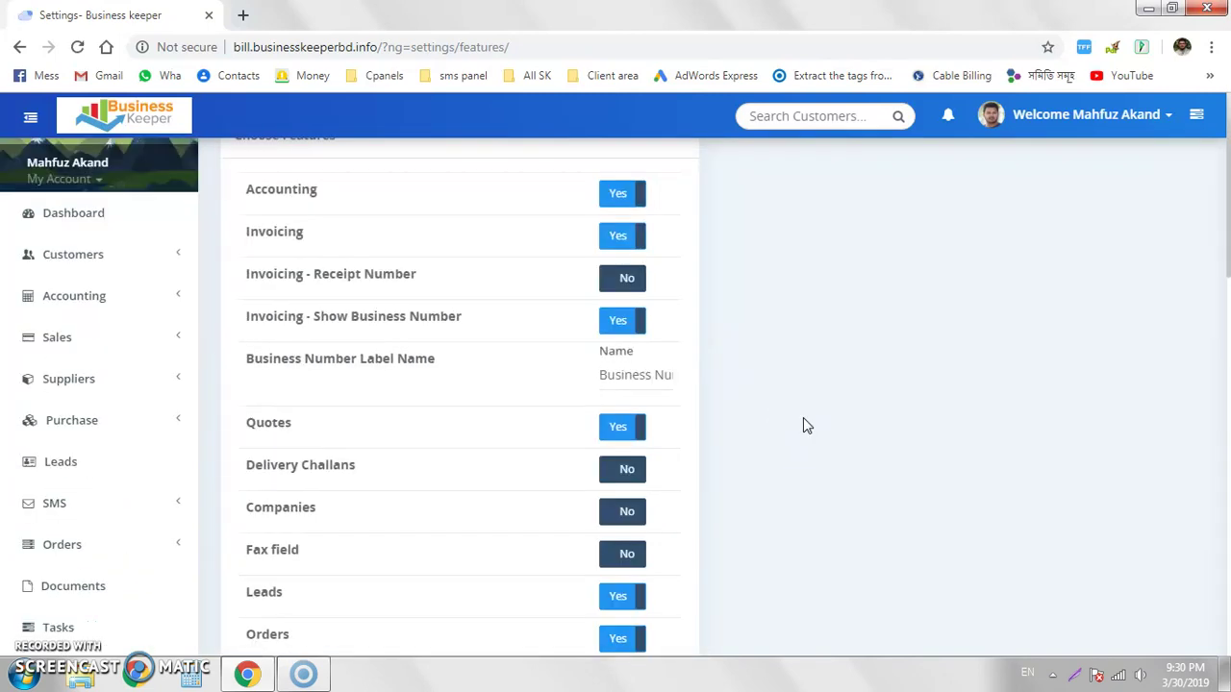
{"action": "scroll", "coordinate": [804, 418], "scroll_direction": "down", "scroll_amount": 5}
{"action": "scroll", "coordinate": [805, 418], "scroll_direction": "down", "scroll_amount": 10}
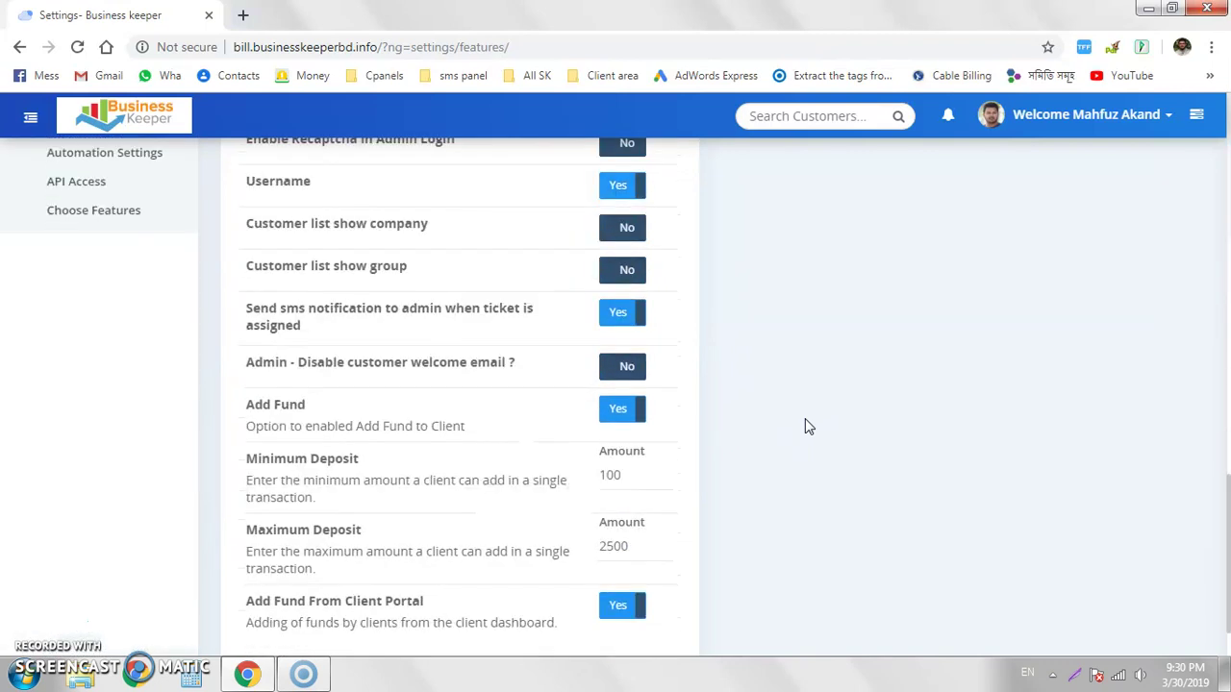
{"action": "scroll", "coordinate": [805, 418], "scroll_direction": "down", "scroll_amount": 2}
{"action": "left_click", "coordinate": [803, 426]}
{"action": "scroll", "coordinate": [803, 426], "scroll_direction": "up", "scroll_amount": 15}
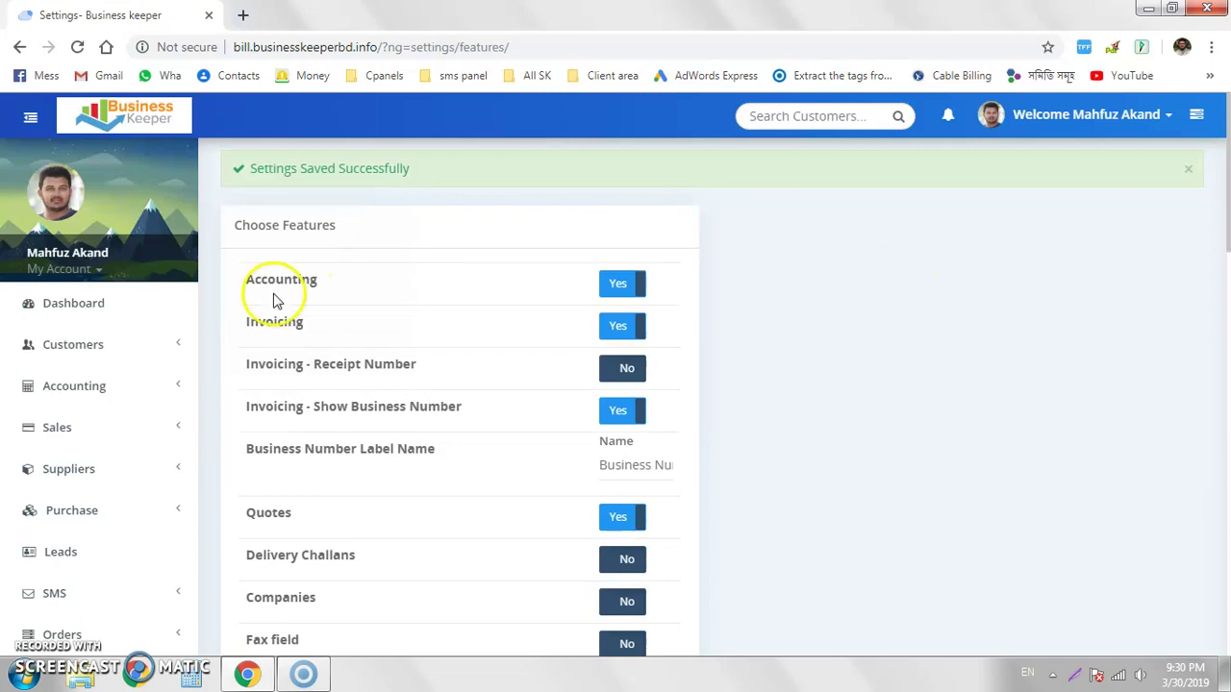
Return to the Business Keeper dashboard and select its web address.
{"action": "left_click", "coordinate": [88, 303]}
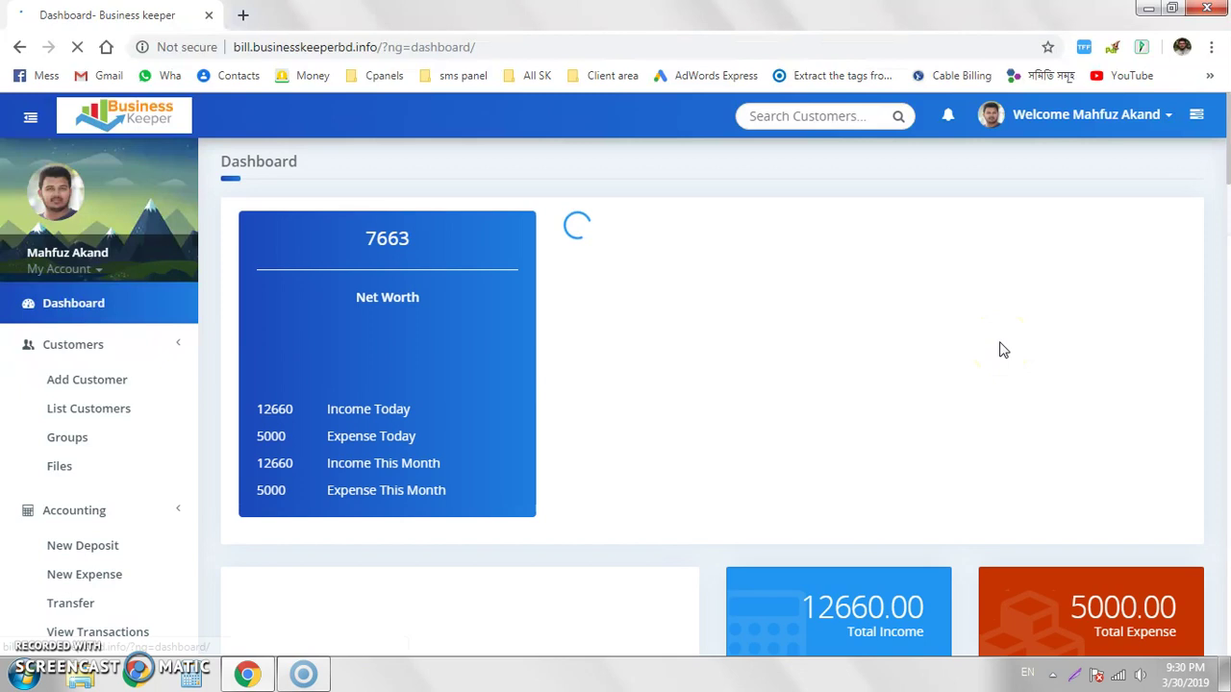
{"action": "left_click", "coordinate": [499, 46]}
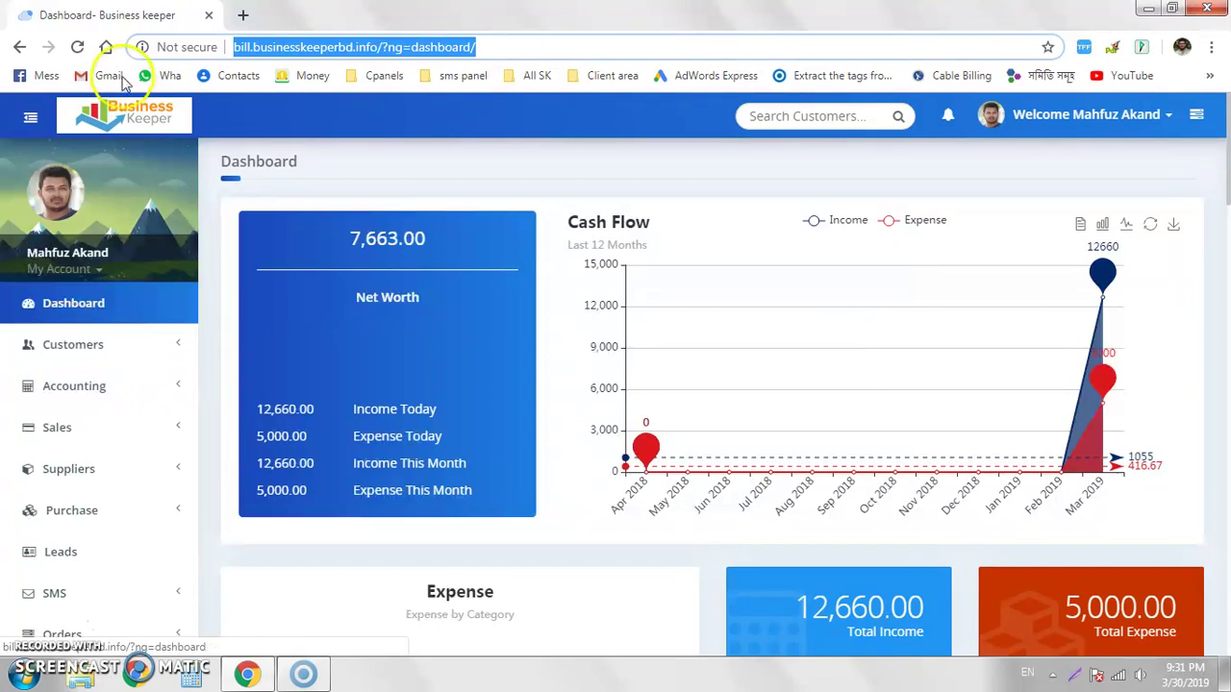
Open the Business Keeper website, businesskeeperbd.info, in a new browser tab.
{"action": "left_click", "coordinate": [246, 17]}
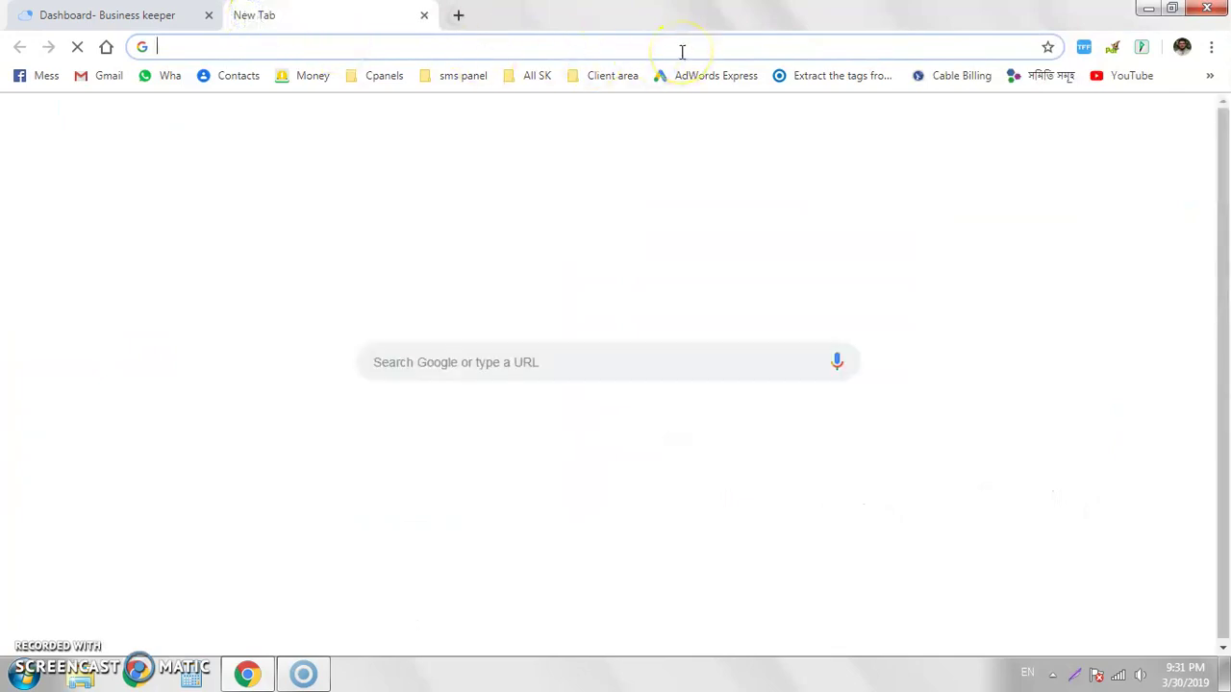
{"action": "type", "text": "busines"}
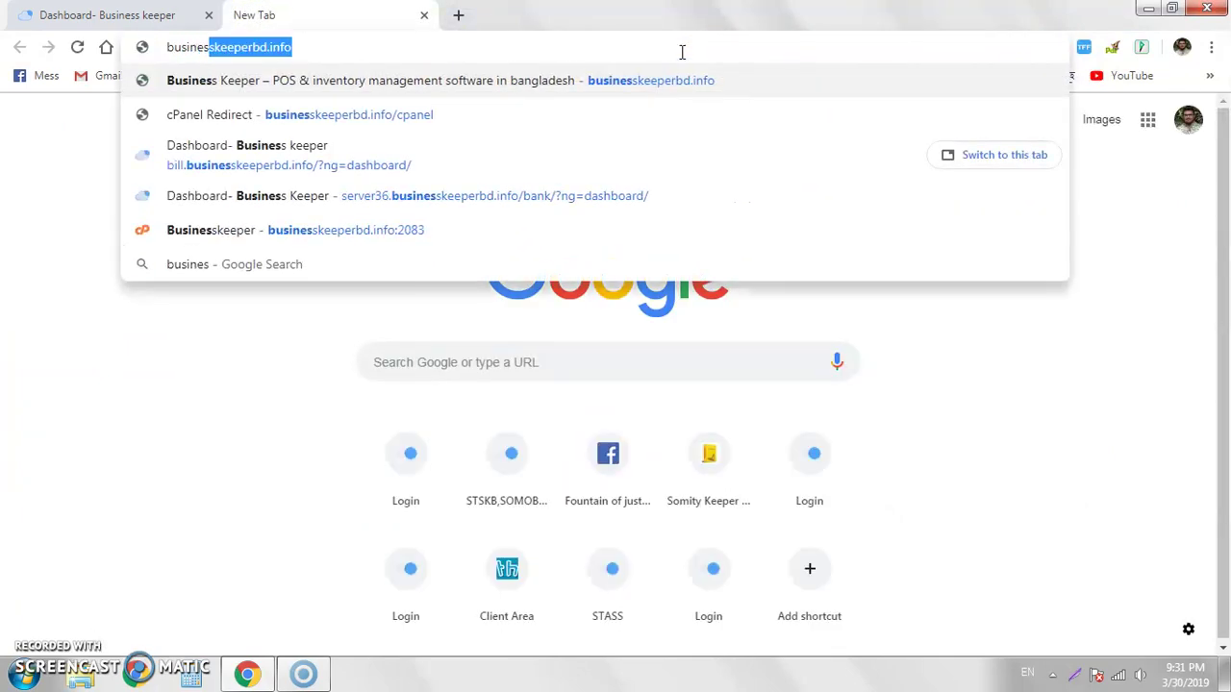
{"action": "key", "text": "Return"}
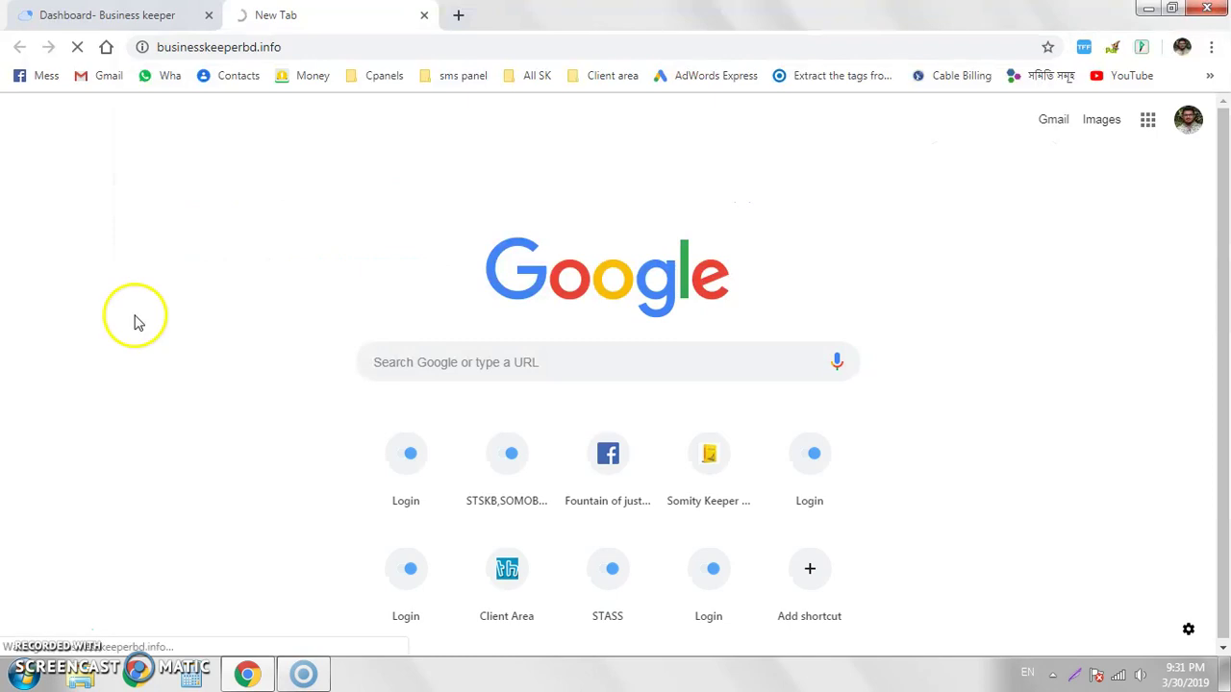